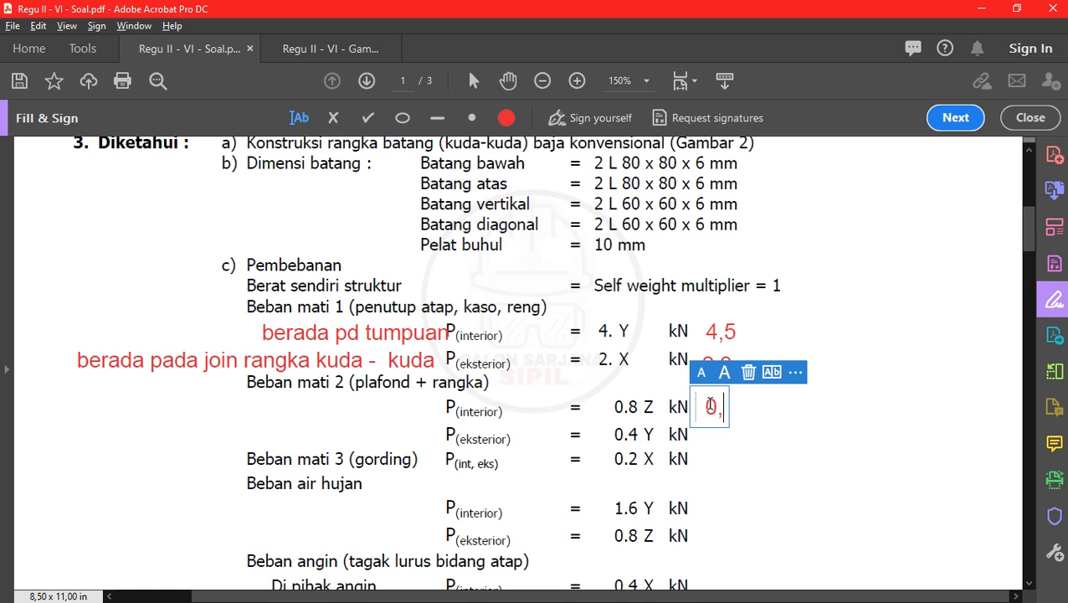
Annotate the Beban mati 2 loads with 0,83 for the interior and 0,45 for the exterior value
type("82")
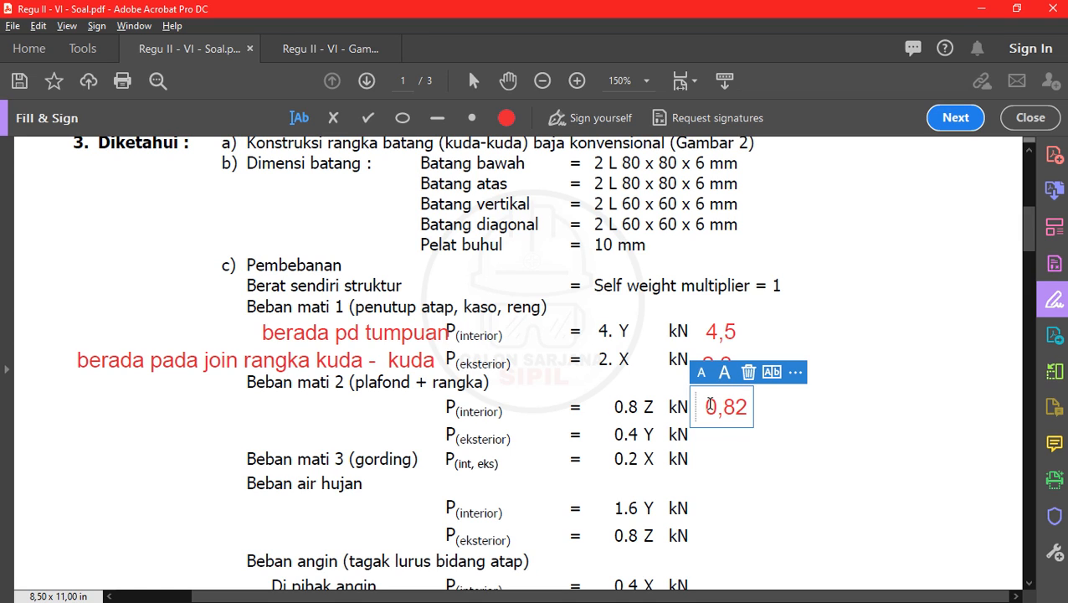
key("BackSpace")
type("3")
left_click(712, 436)
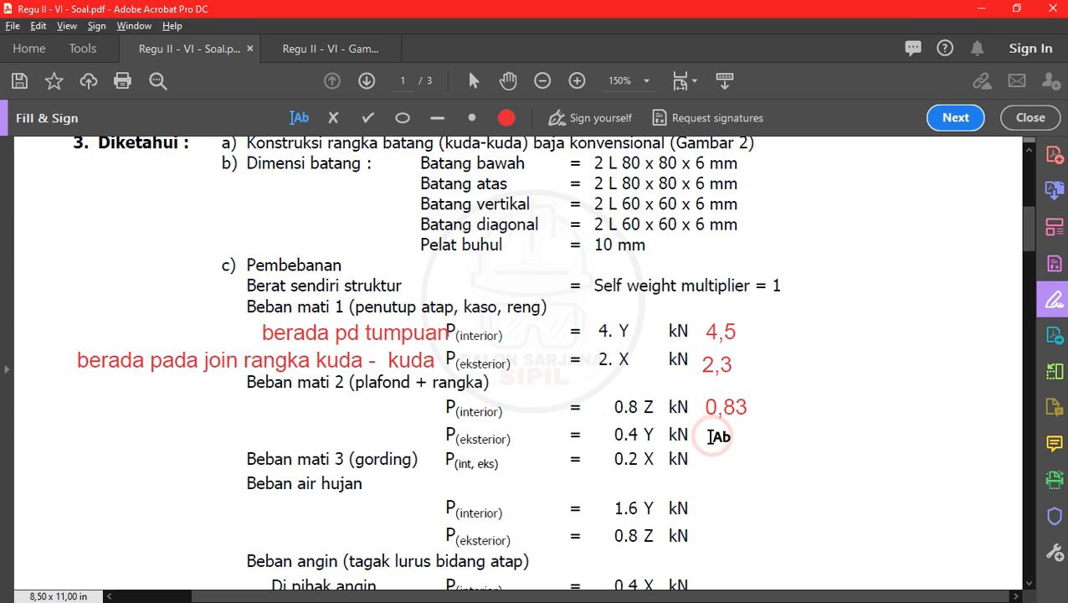
type("0,")
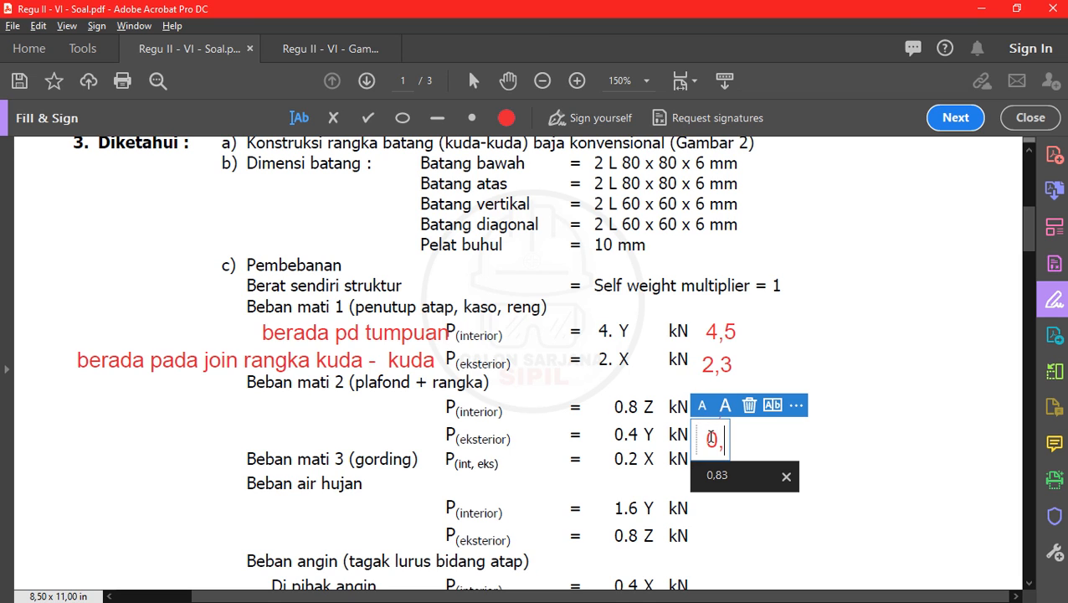
type("45")
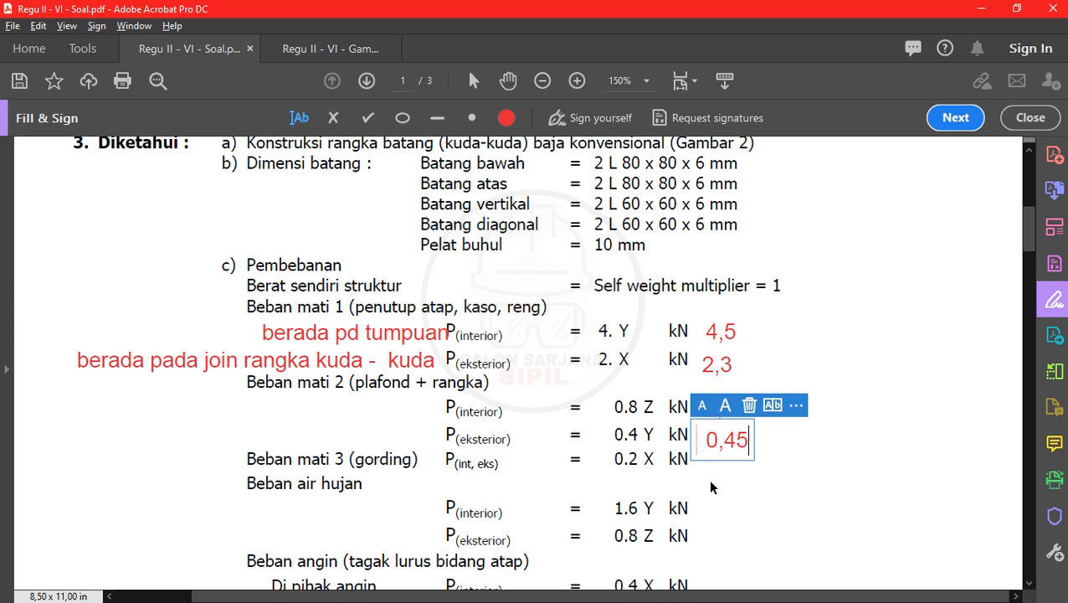
Add the value 0,23 beside the Beban mati 3 (gording) load
left_click(710, 463)
left_click(710, 462)
type("0,")
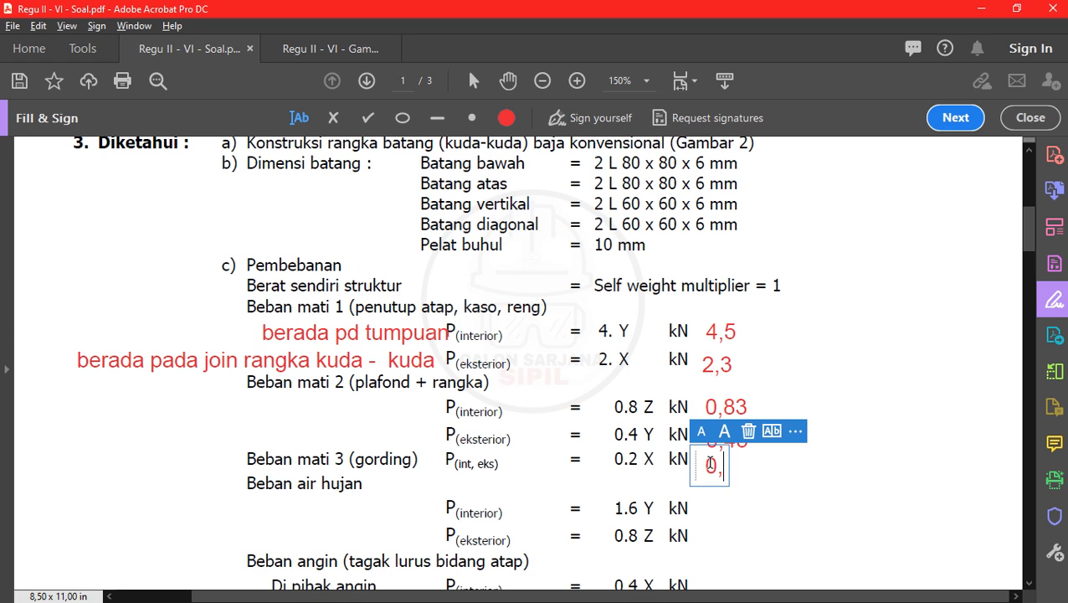
type("23")
Annotate the Beban air hujan loads with 1,65 for the interior and 0,83 for the exterior value
scroll(711, 464, "down", 2)
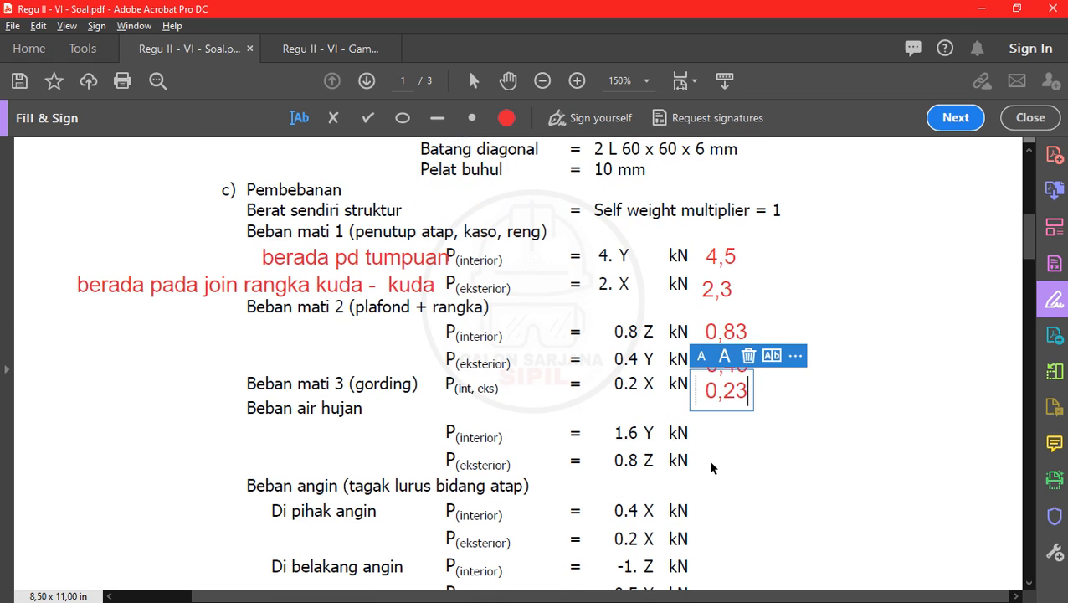
left_click(720, 430)
left_click(712, 428)
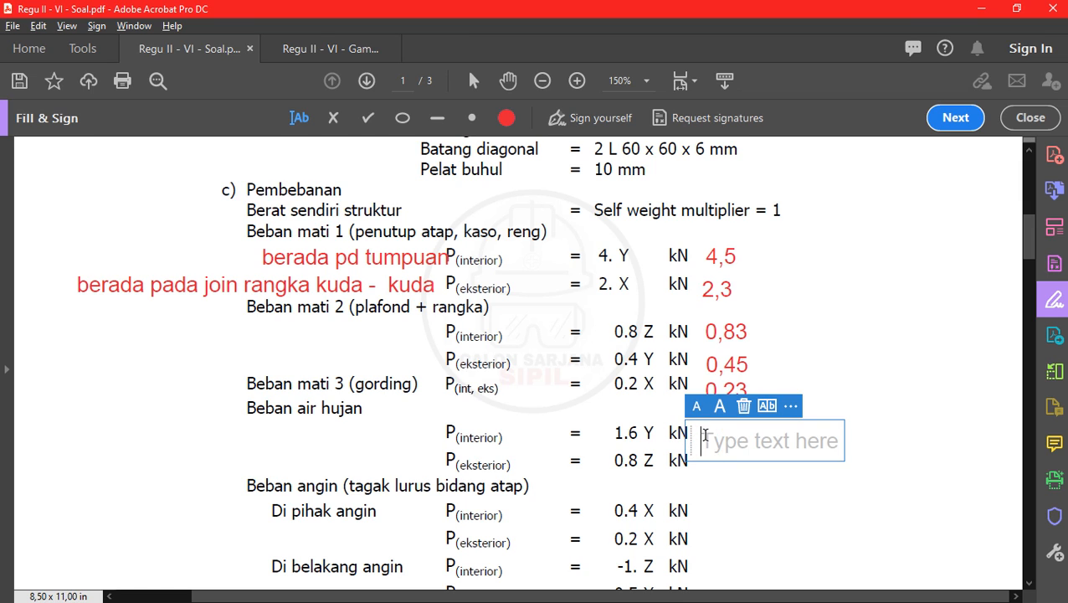
type("1,45")
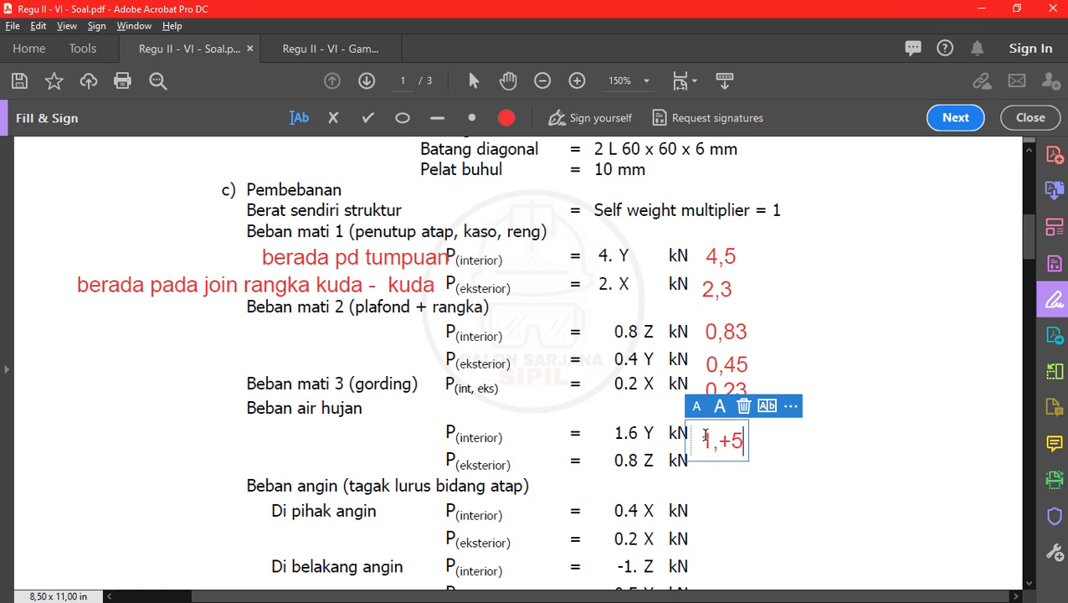
key("BackSpace")
key("BackSpace")
type("65")
left_click(700, 468)
left_click(699, 466)
type("0,")
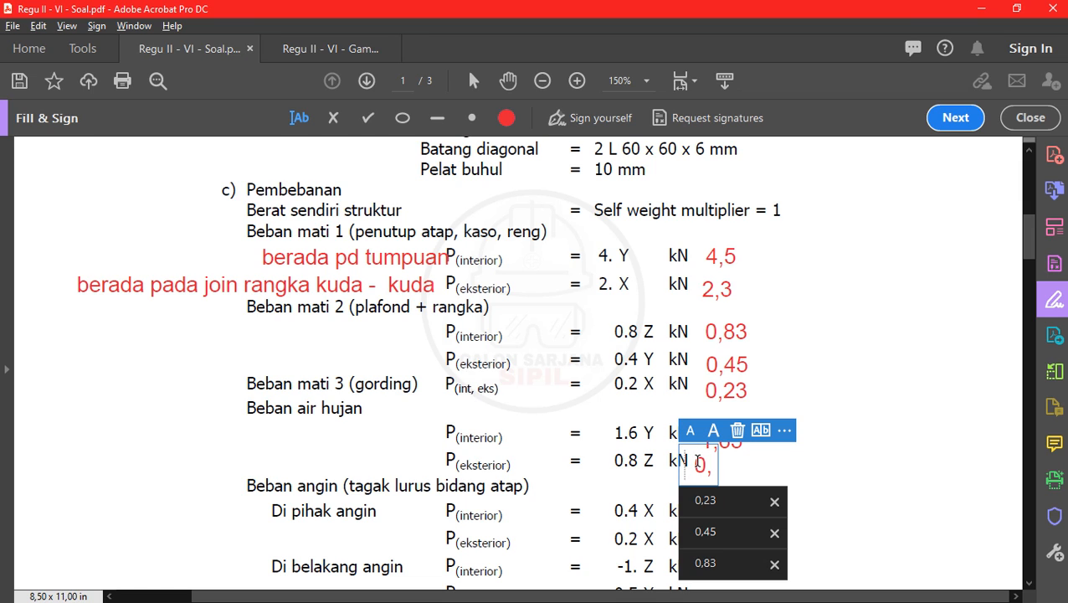
type("83")
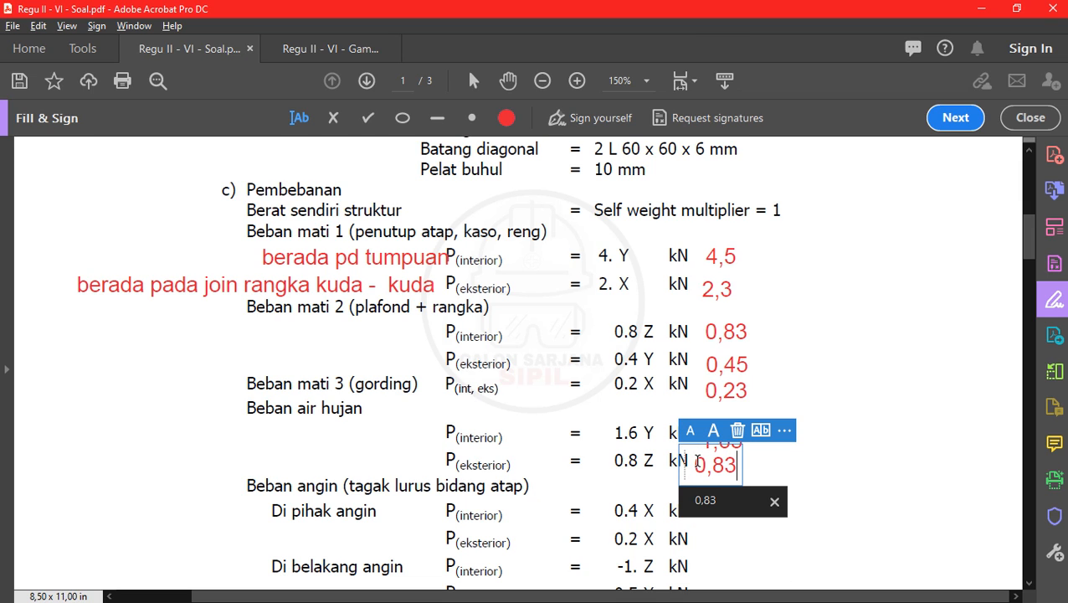
Annotate the Di pihak angin wind loads with 0,42 for the interior and 0,22 for the exterior value
scroll(695, 458, "down", 1)
left_click(721, 474)
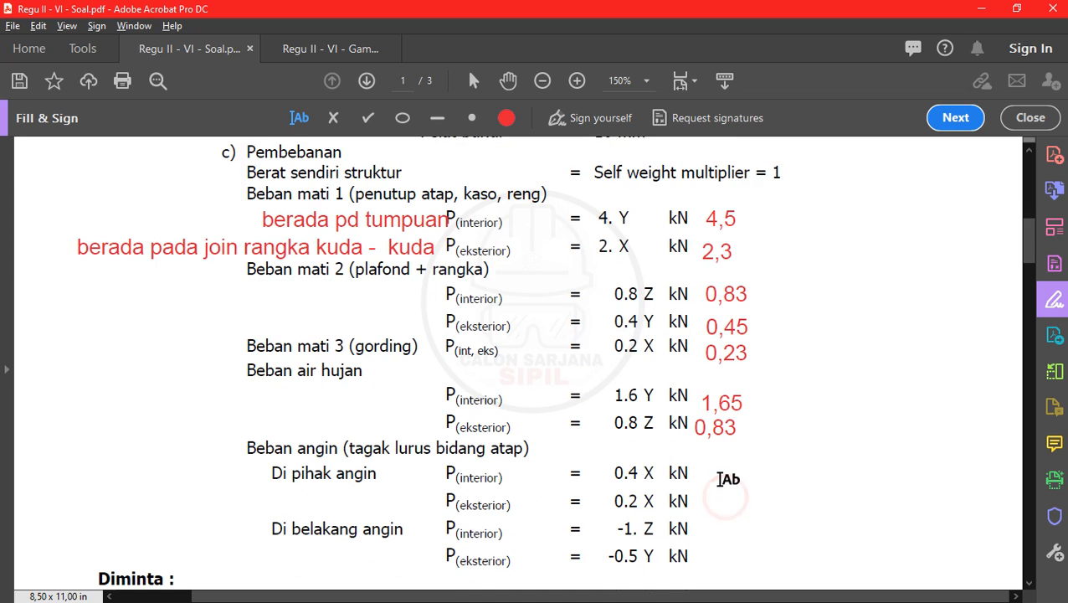
left_click(714, 472)
type("0,")
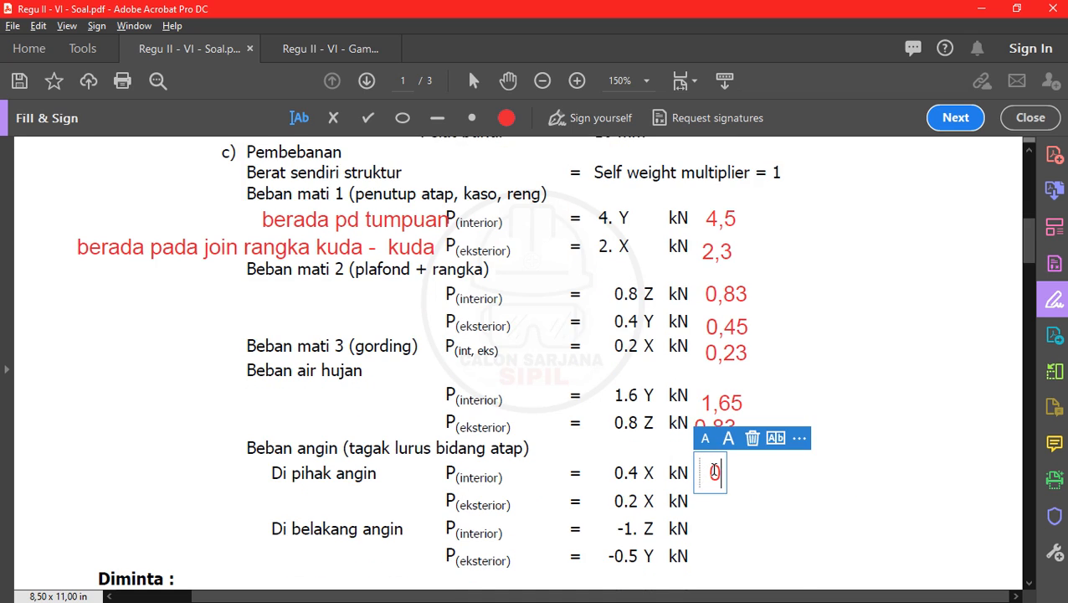
type("42")
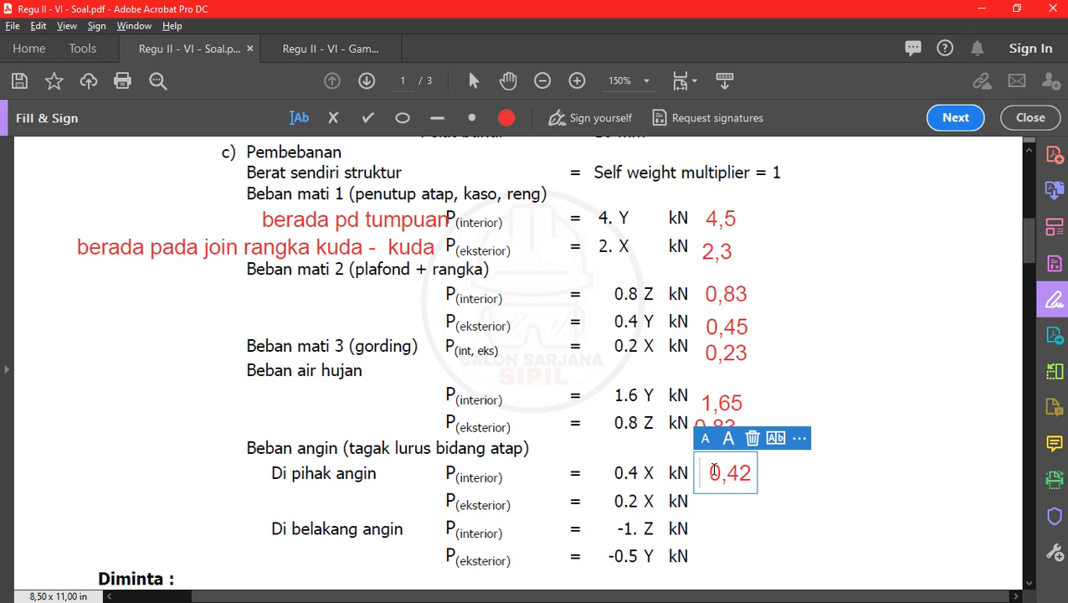
left_click(711, 503)
left_click(715, 502)
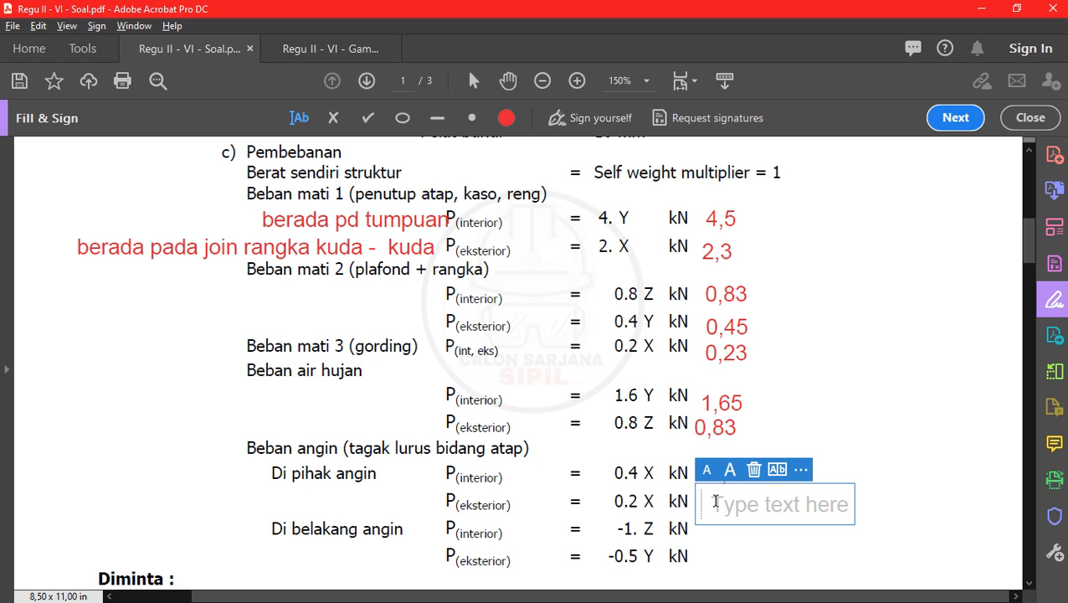
type("0,2")
scroll(714, 502, "down", 1)
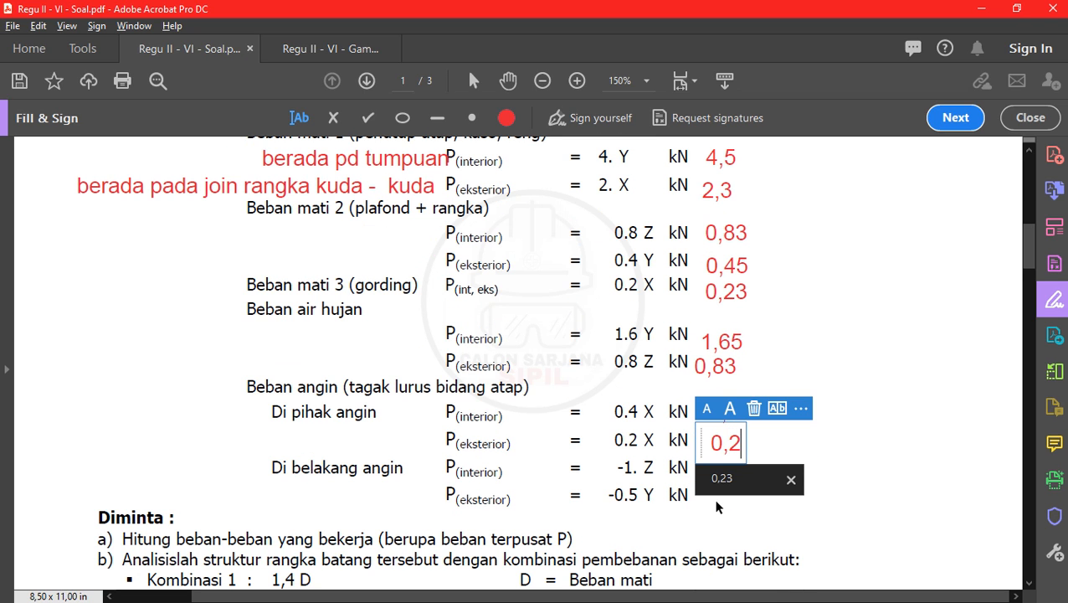
type("2")
Annotate the Di belakang angin wind loads with -1,3 for the interior and -0,55 for the exterior value
left_click(720, 470)
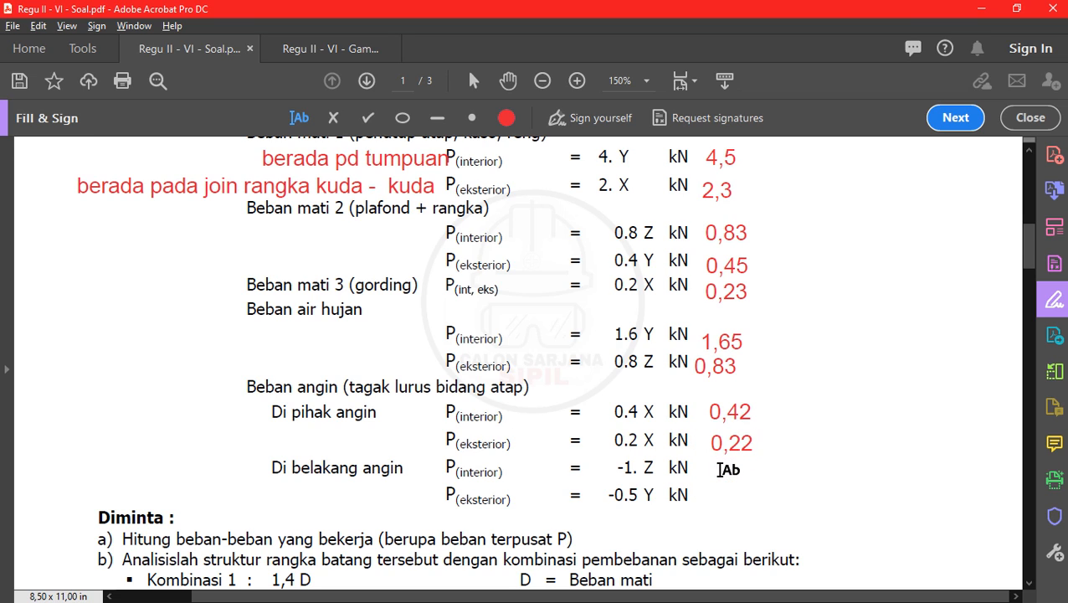
left_click(720, 470)
type("-1")
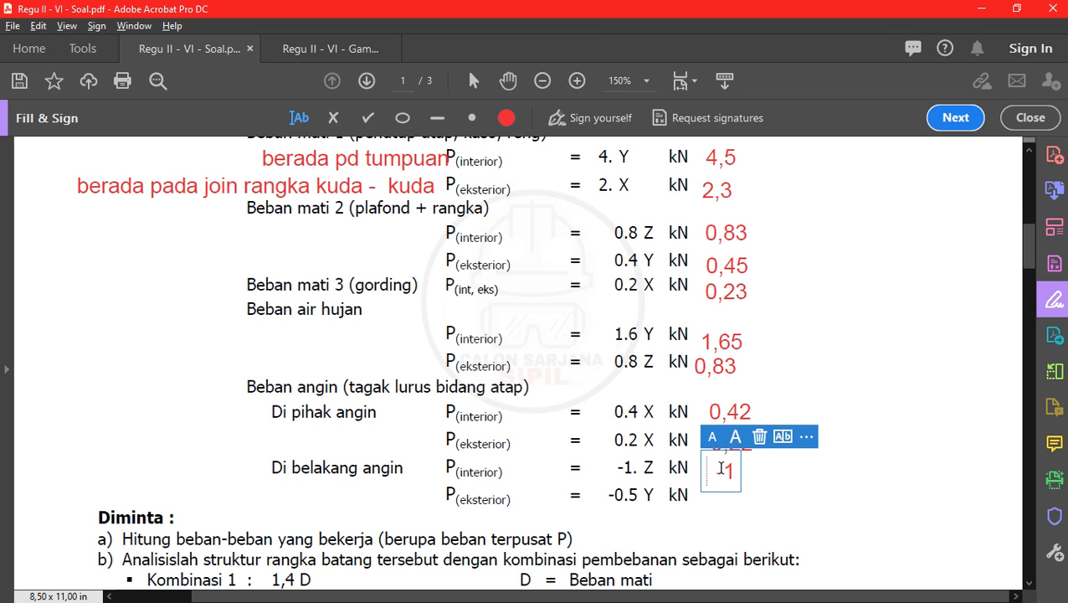
type(",3")
left_click(729, 494)
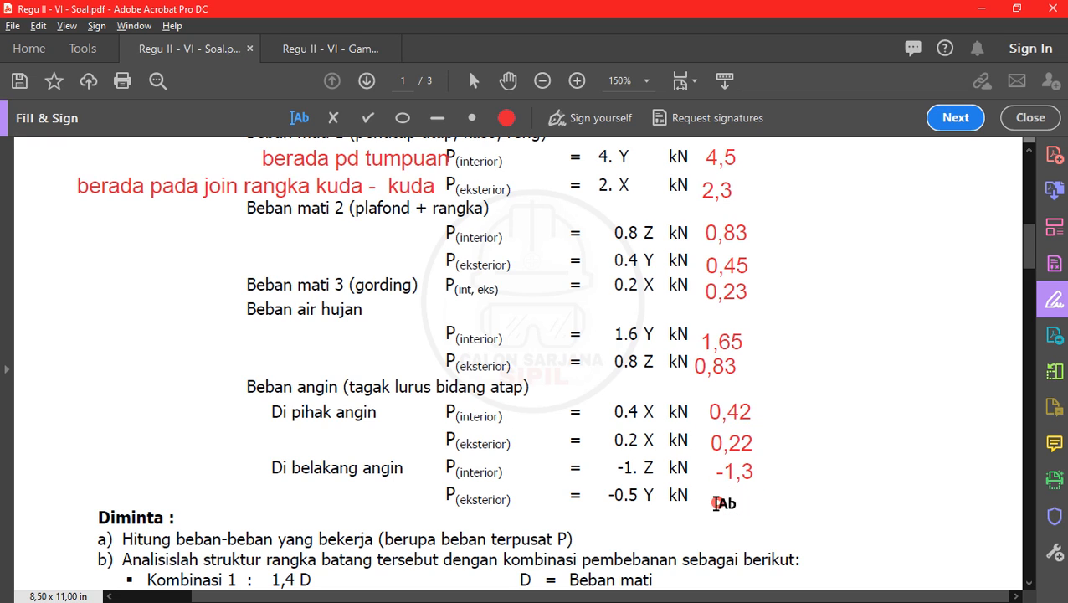
left_click(716, 502)
type("-0,")
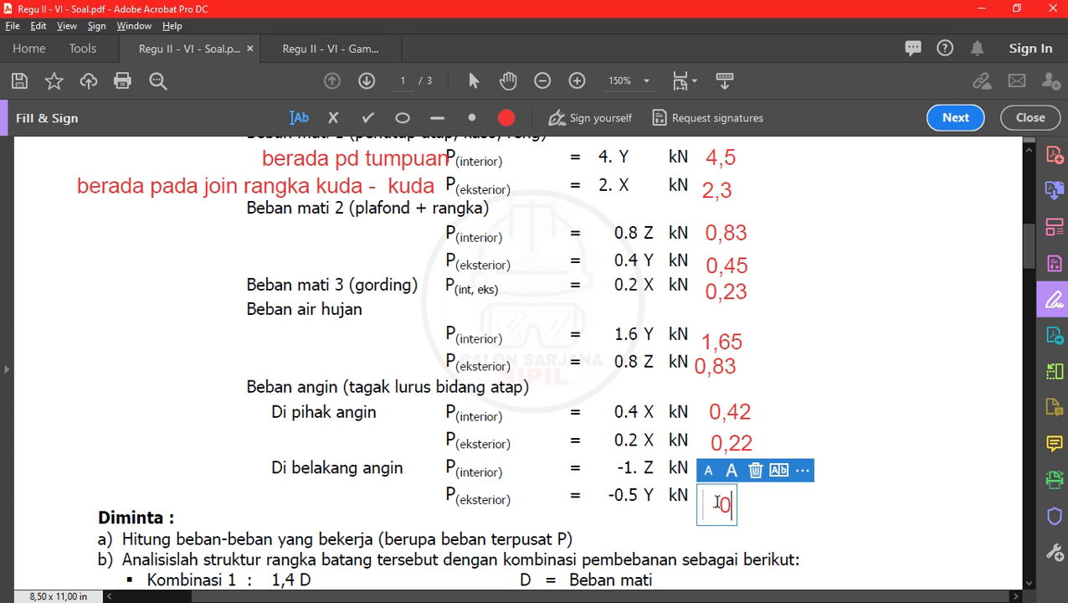
key("BackSpace")
key("BackSpace")
type("0,55")
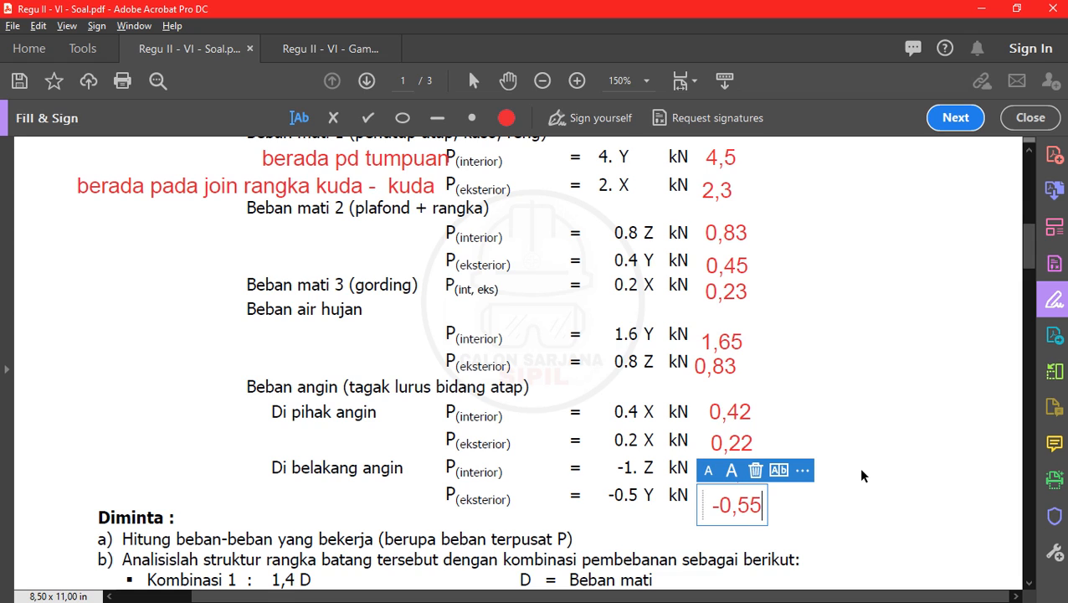
left_click(901, 369)
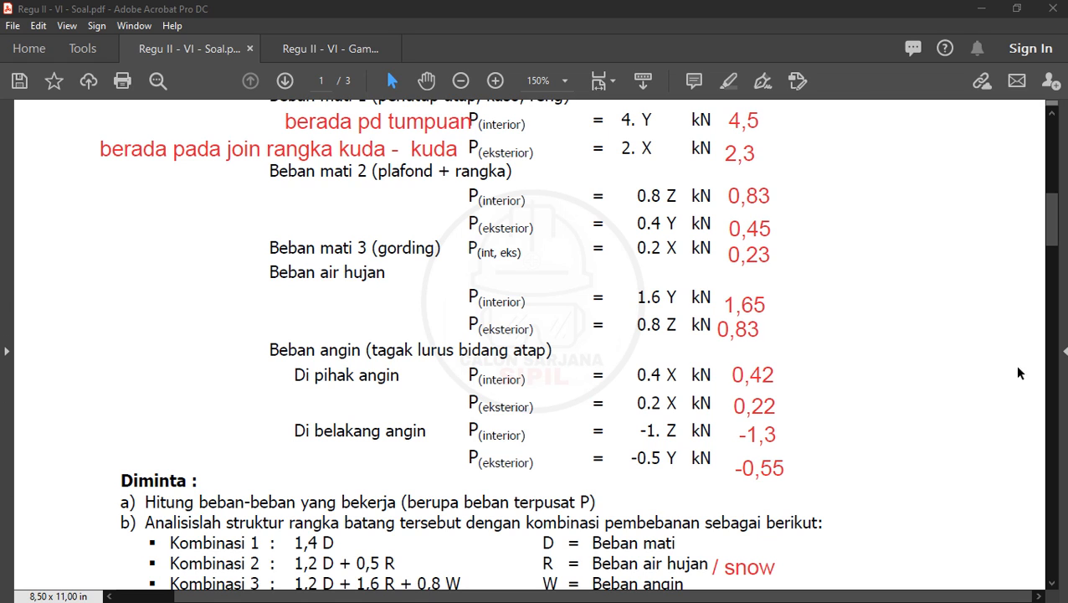
Switch to SAP2000 and start a new model from default settings in KN, m, C without saving the options as default
scroll(799, 224, "up", 1)
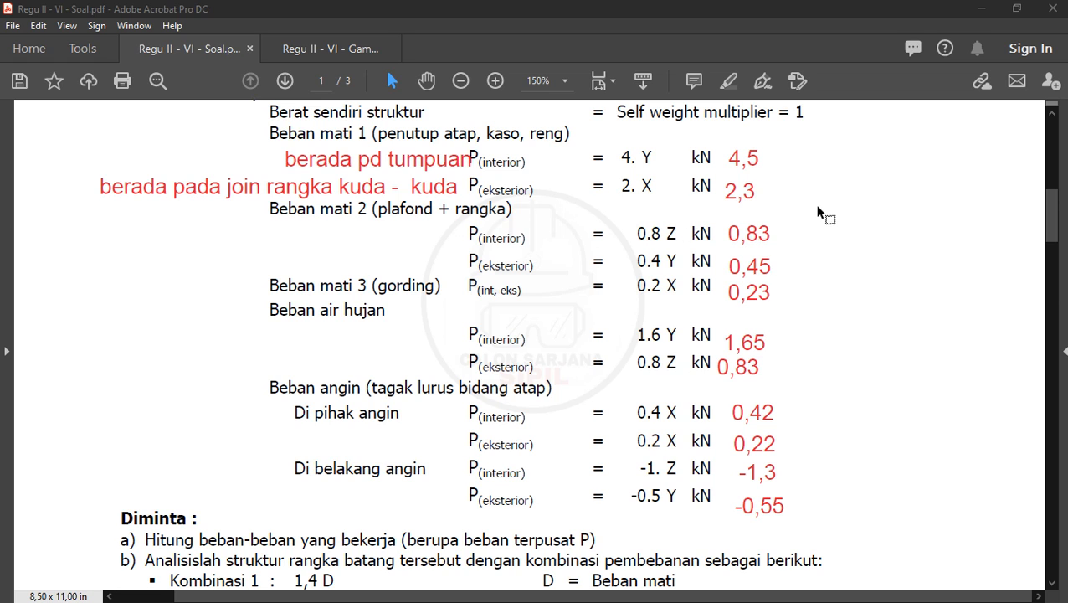
key("alt+Tab")
key("alt+Tab")
key("alt+Tab")
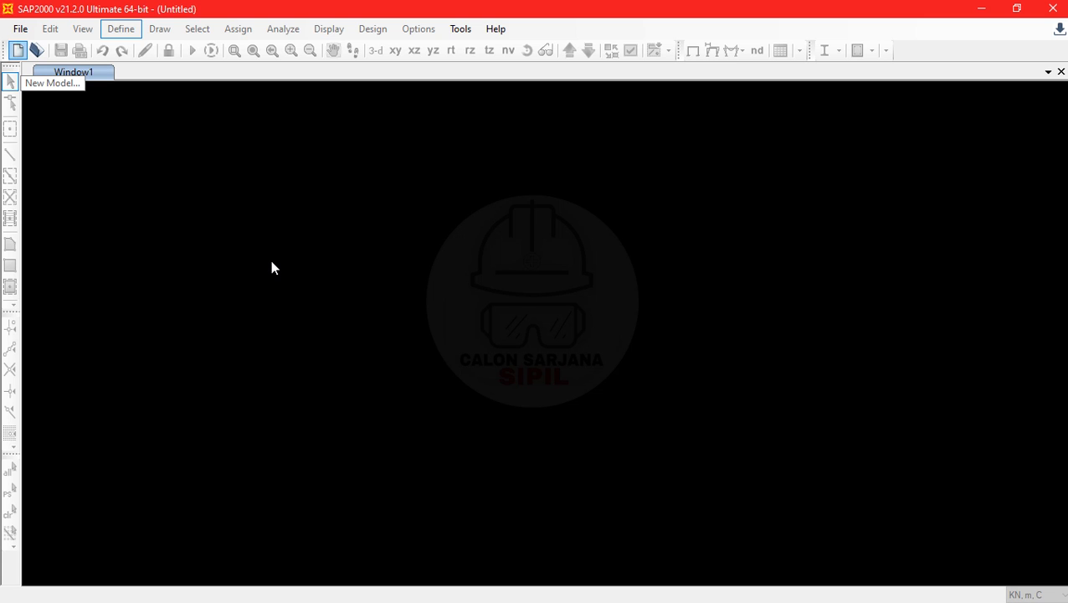
key("ctrl+n")
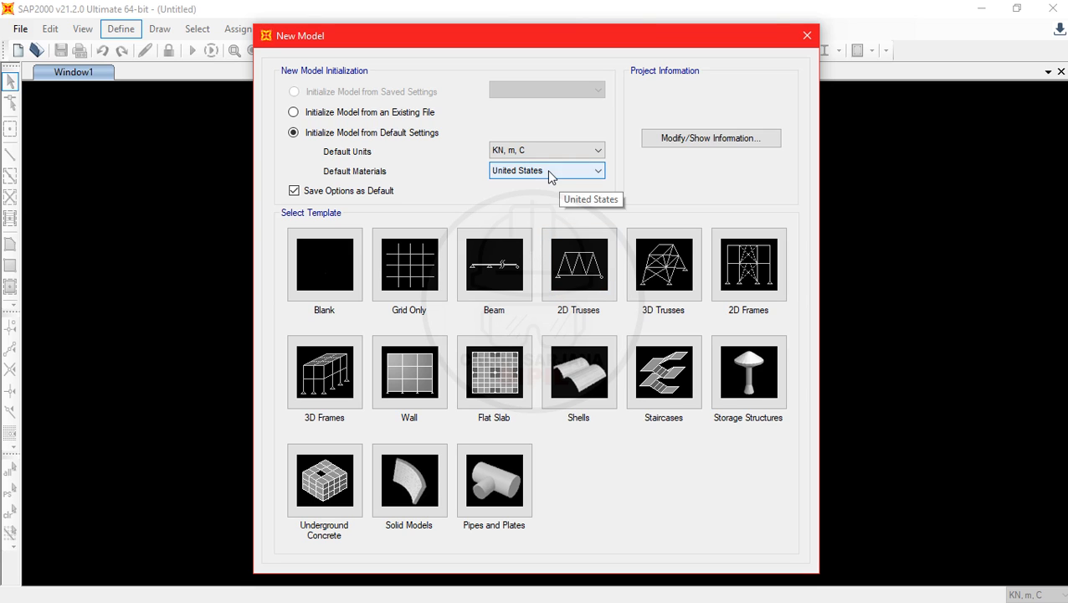
left_click(384, 192)
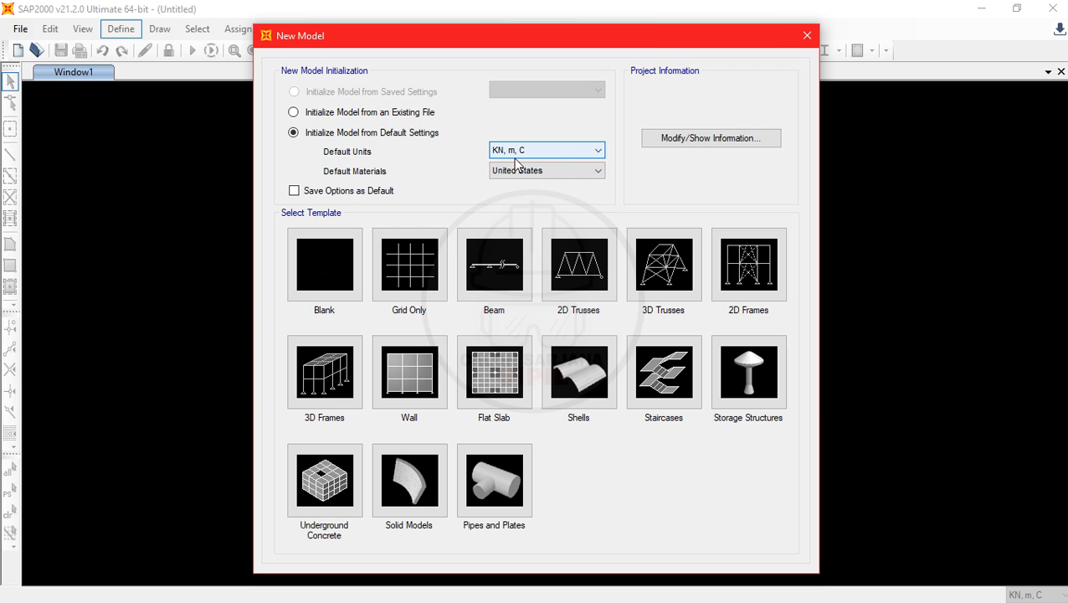
Check the truss layout in the Gambar+tabel PDF, and return to the new model setup in SAP2000
key("alt+Tab")
left_click(659, 266)
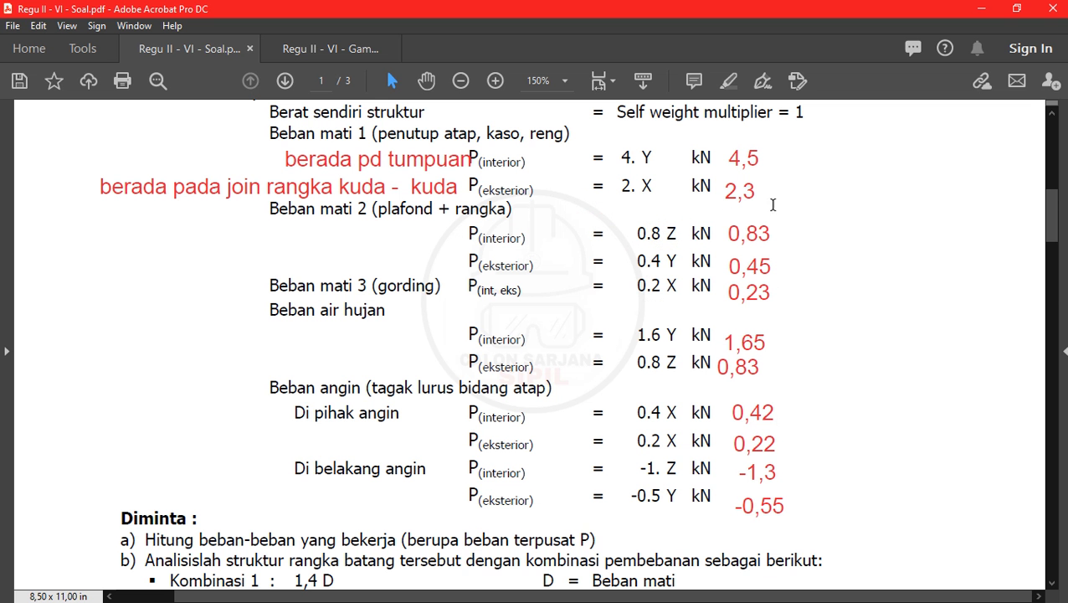
left_click(327, 49)
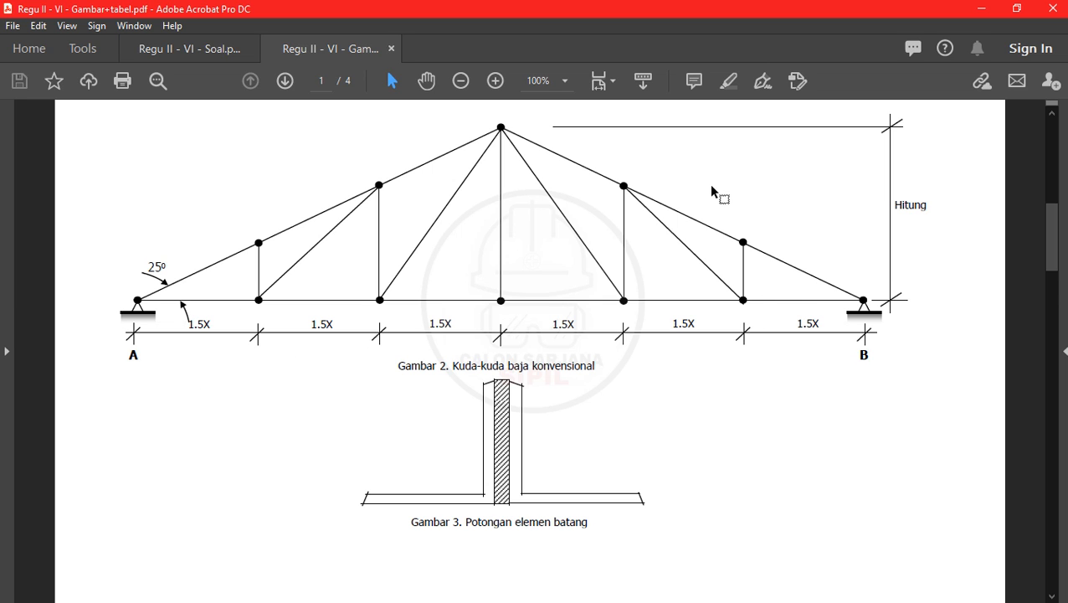
key("alt+Tab")
left_click(456, 283)
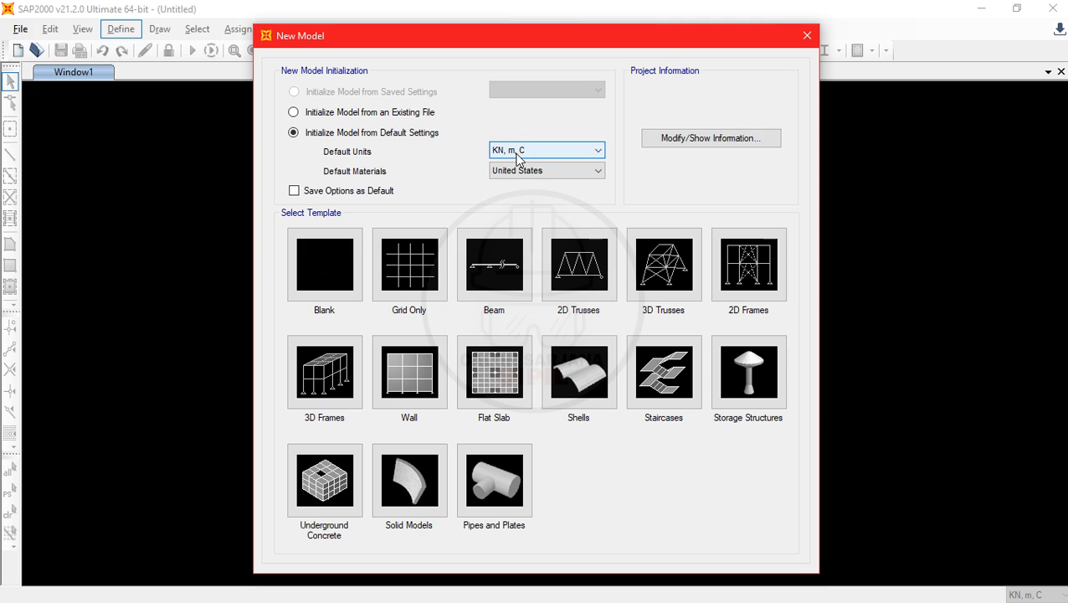
Choose the 2D Trusses template and set the truss type to Pratt Truss
left_click(585, 268)
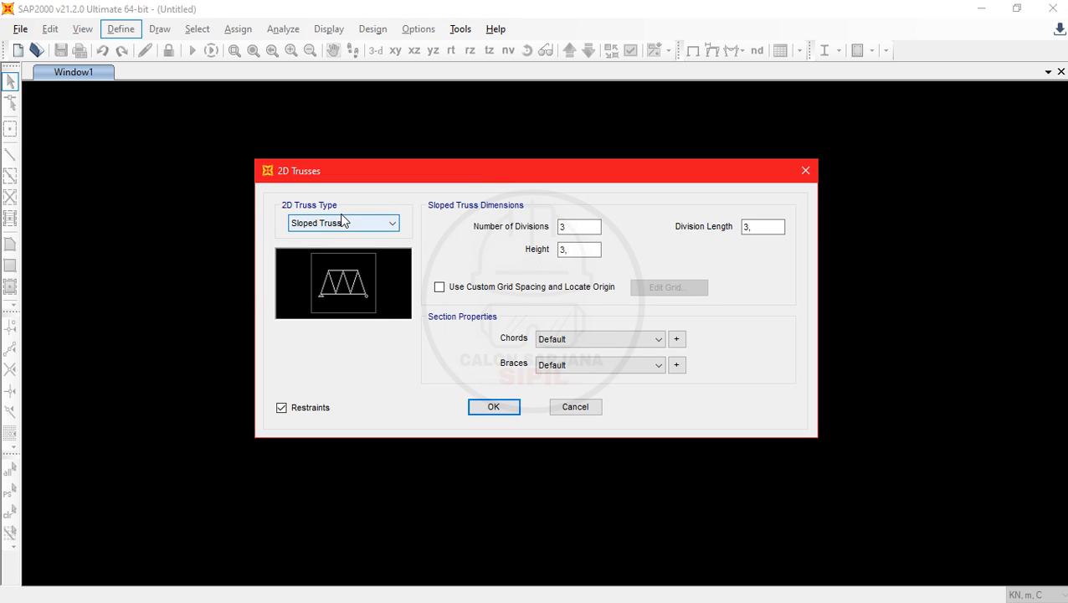
left_click(349, 225)
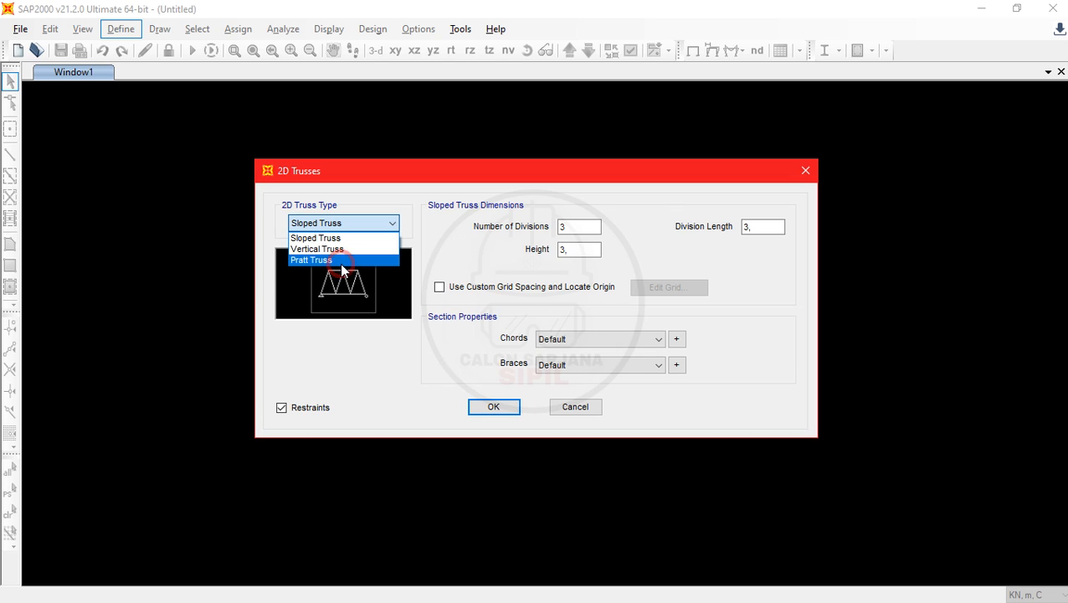
left_click(341, 261)
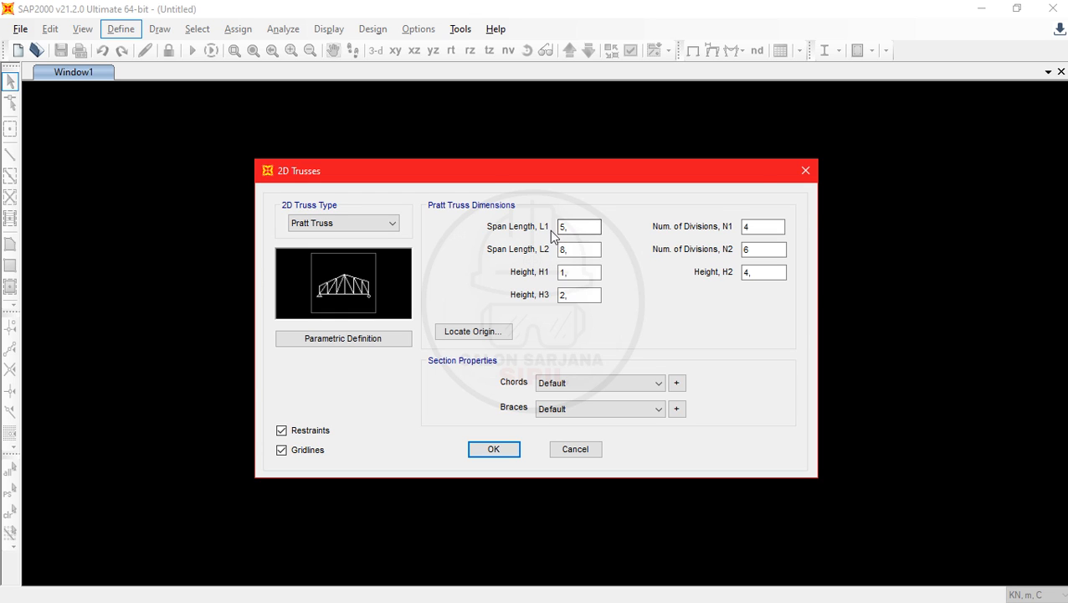
Switch to the AutoCAD drawing GAMBAR.dwg and examine the dimensioned roof truss for its panel lengths, span and height
key("alt+Tab")
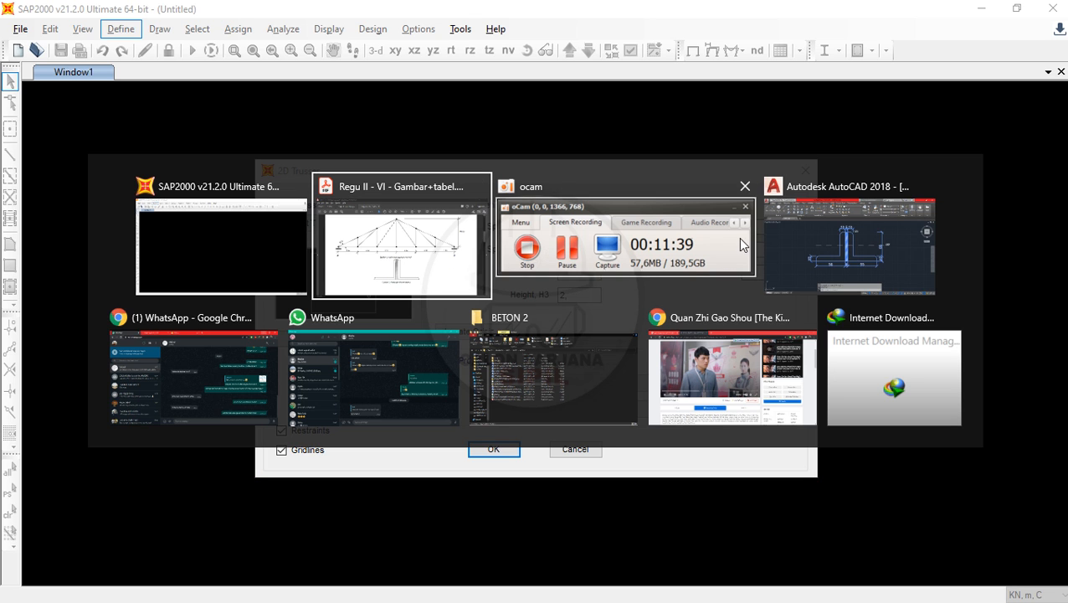
left_click(837, 243)
scroll(691, 298, "down", 5)
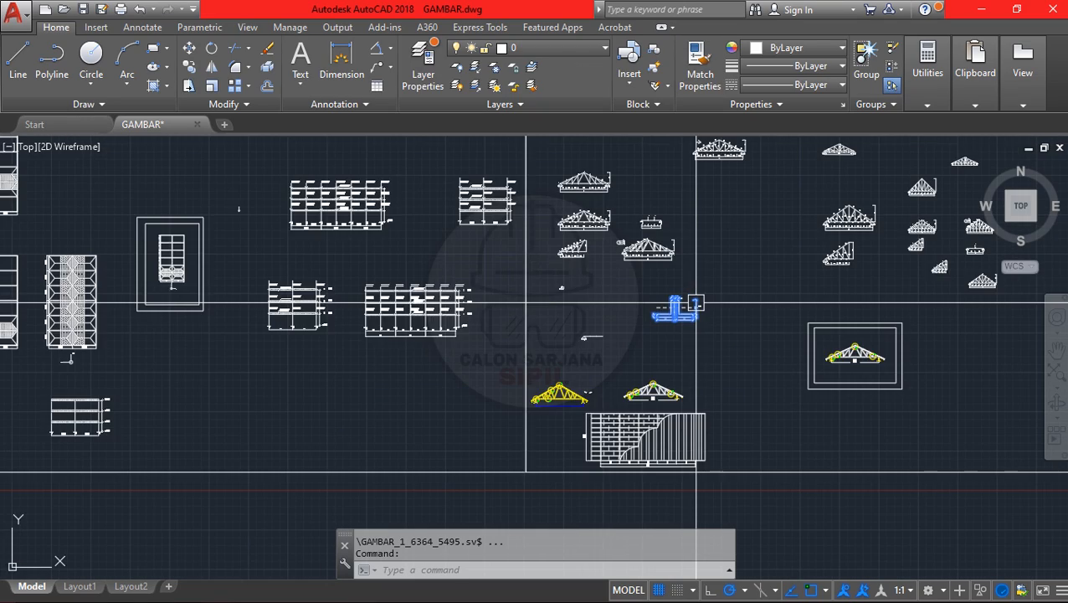
middle_click_drag(580, 325, 543, 317)
scroll(543, 318, "up", 10)
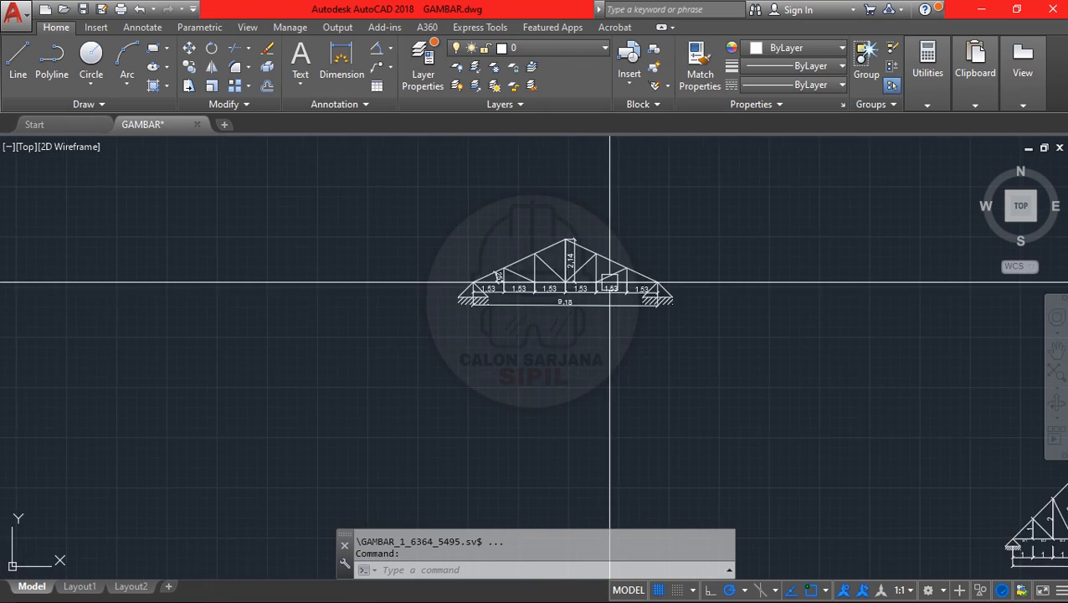
middle_click_drag(488, 289, 508, 341)
middle_click_drag(303, 428, 369, 365)
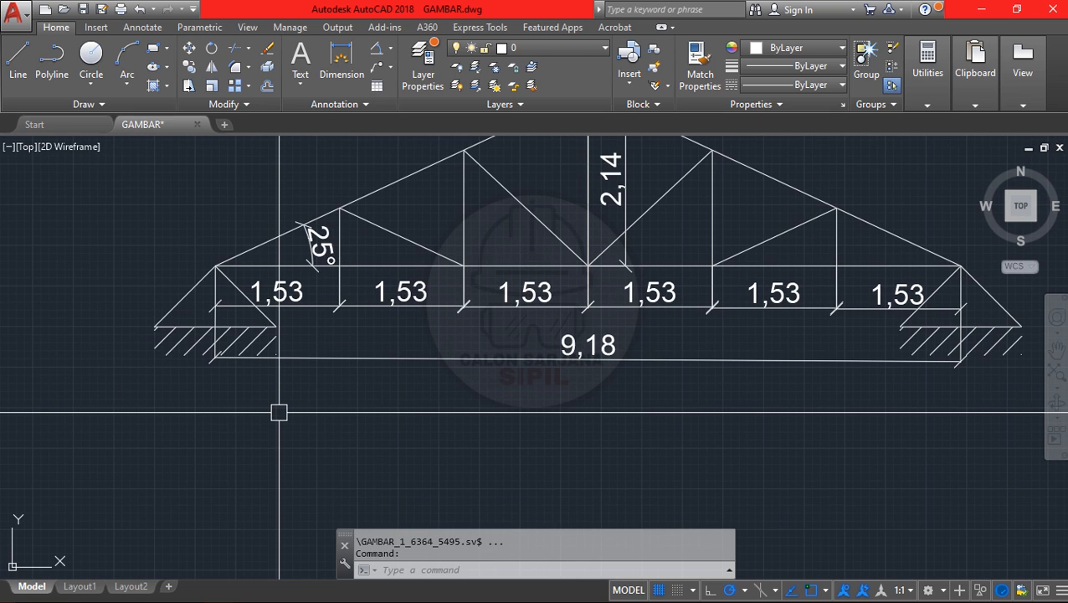
Dimension the half span of the truss from the left support node to the midspan node, below the overall span dimension
type("dim")
key("Return")
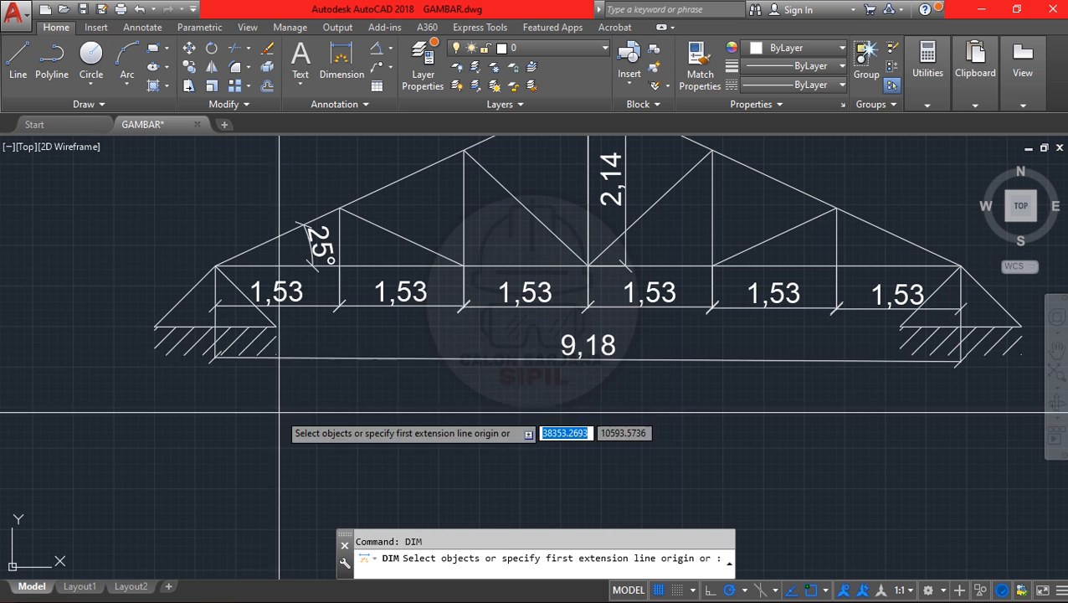
left_click(215, 265)
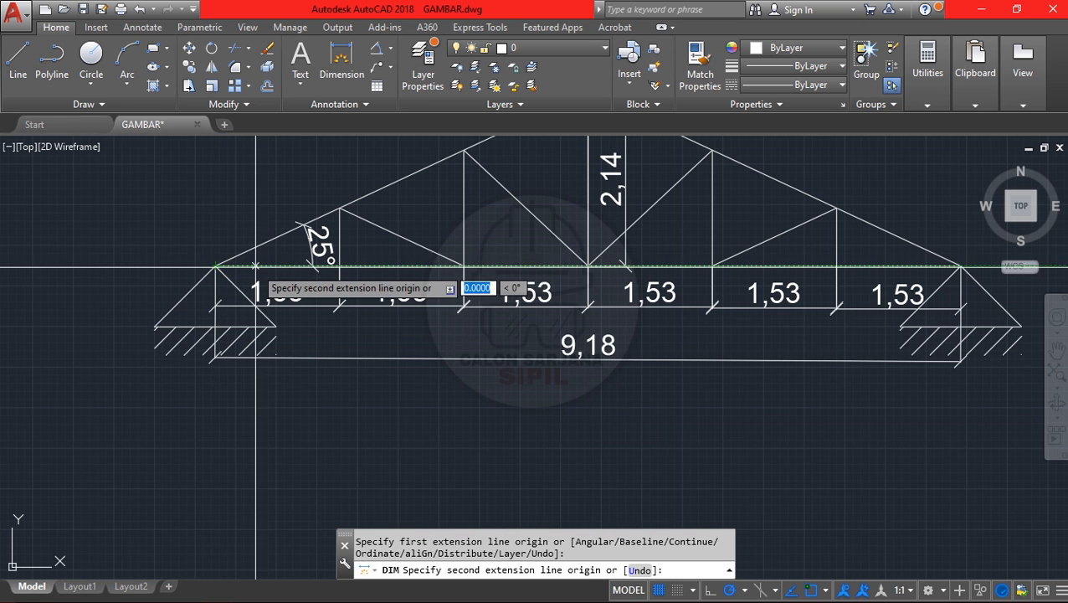
left_click(589, 265)
left_click(585, 418)
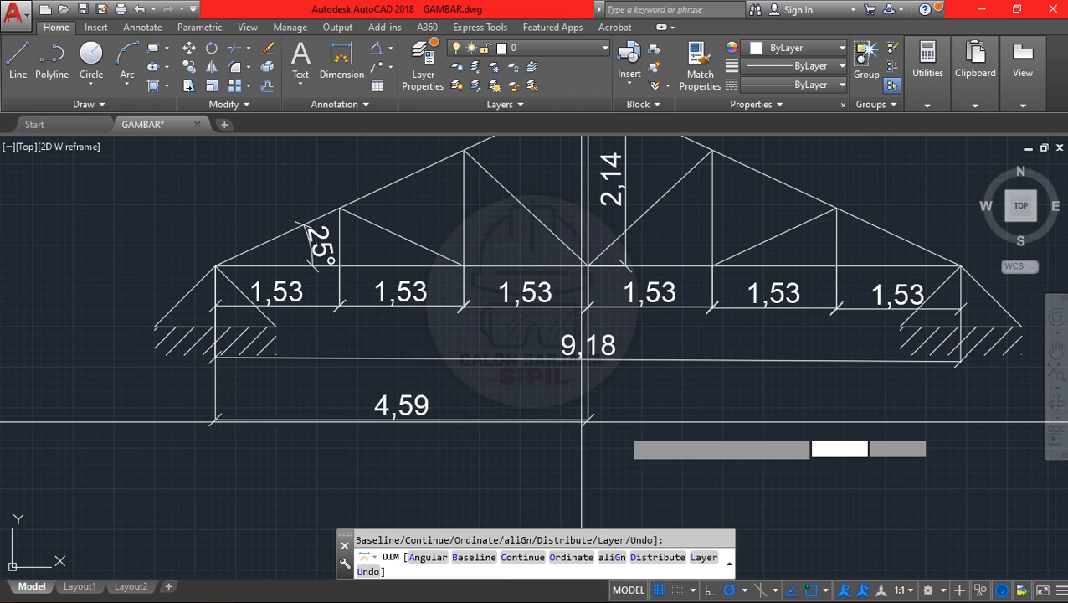
key("Escape")
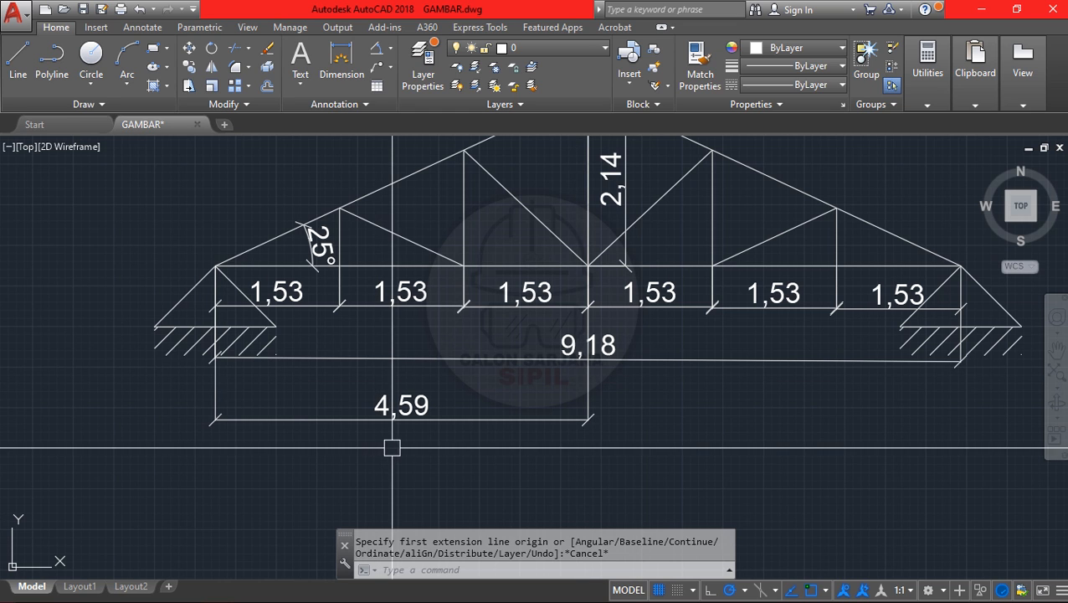
Switch to SAP2000 and set both Pratt truss span lengths, L1 and L2, to 4,59
key("alt+Tab")
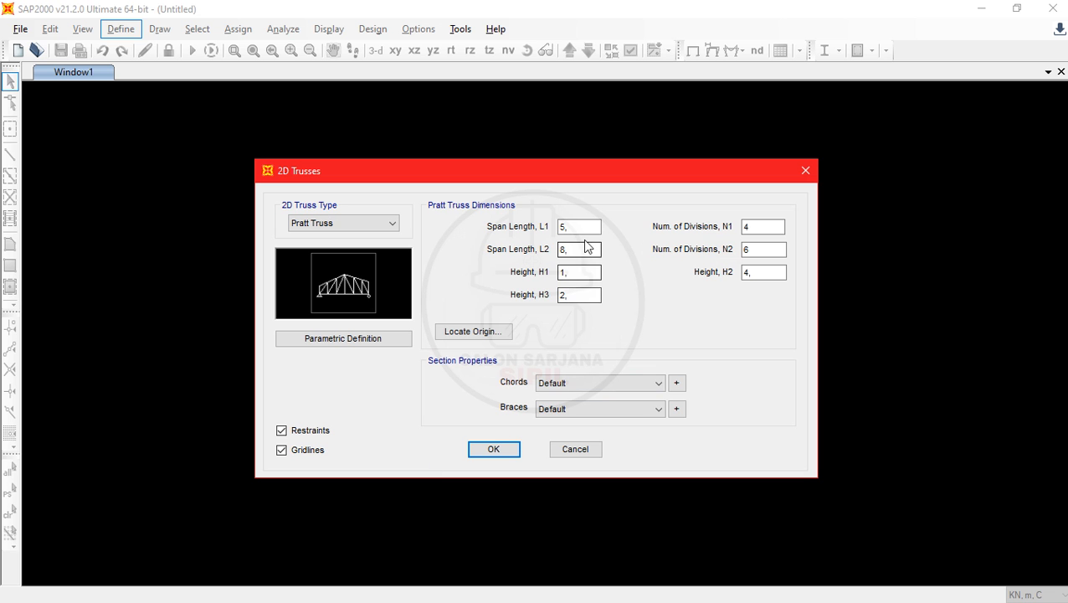
double_click(579, 226)
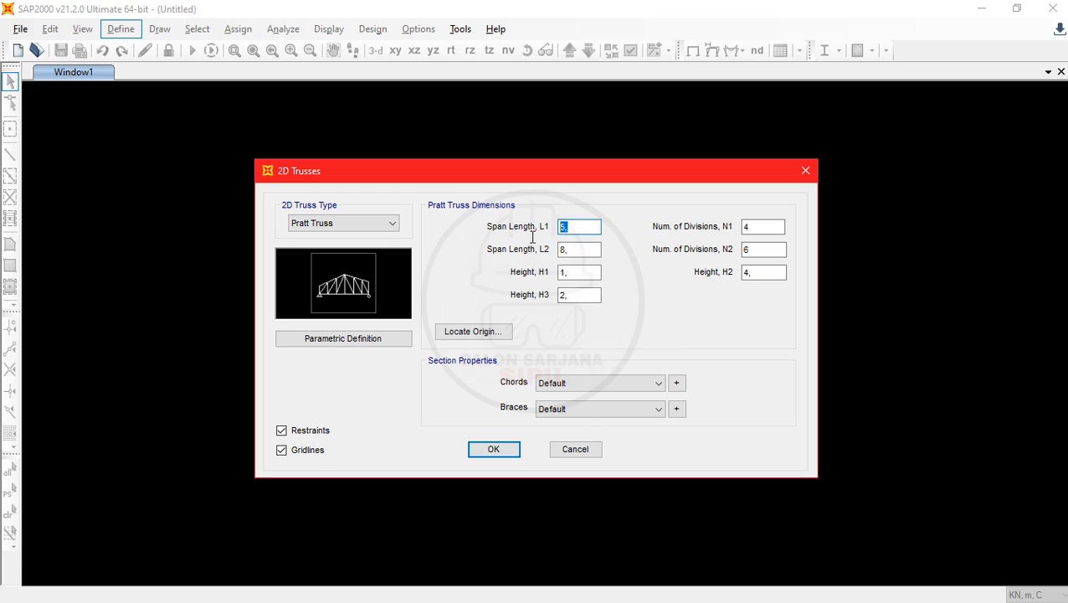
type("4,59")
key("alt+Tab")
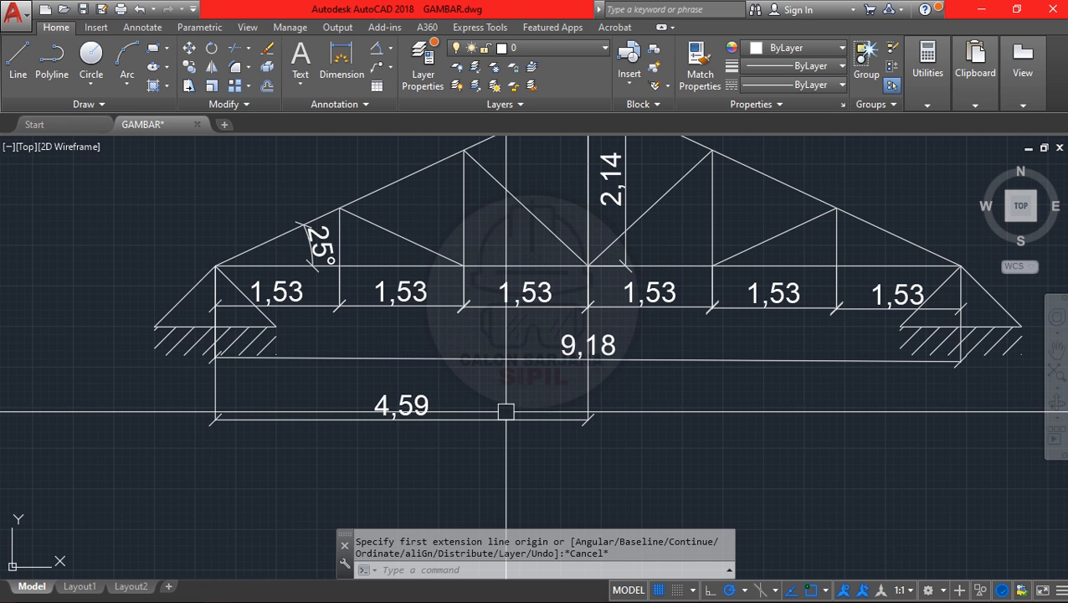
key("alt+Tab")
double_click(583, 248)
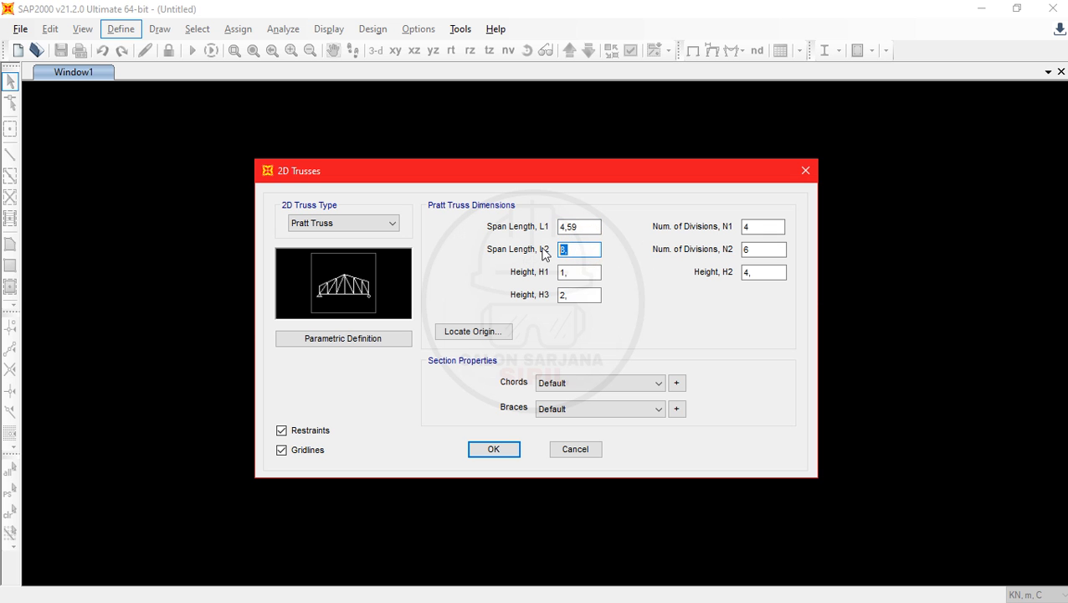
type("4,59")
Check the truss height in the AutoCAD drawing, and in SAP2000 set heights H1 and H3 to 0 and H2 to 2,14
key("alt+Tab")
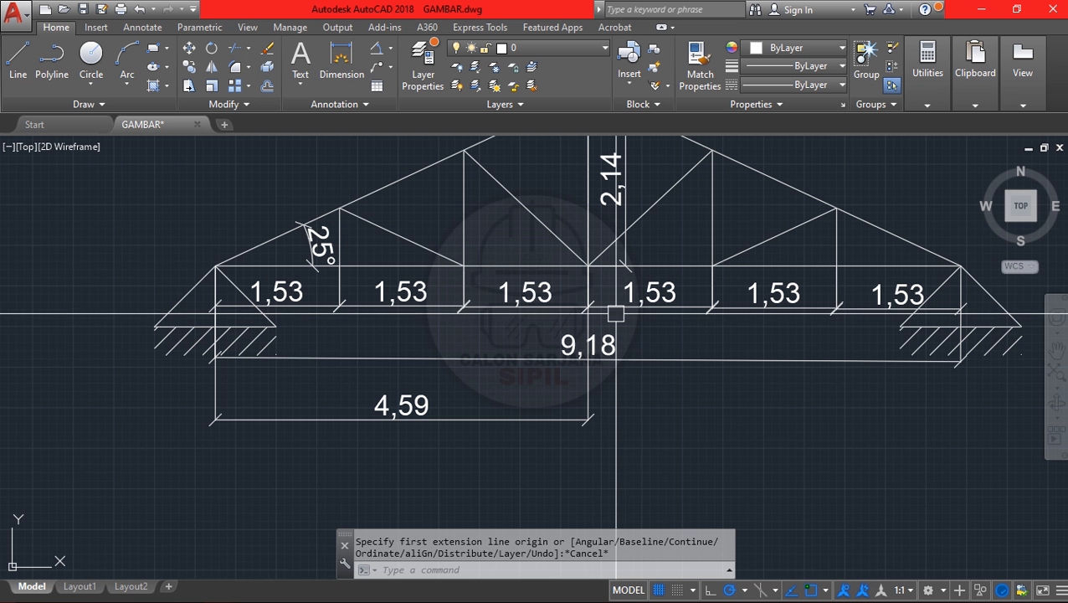
middle_click_drag(578, 291, 515, 420)
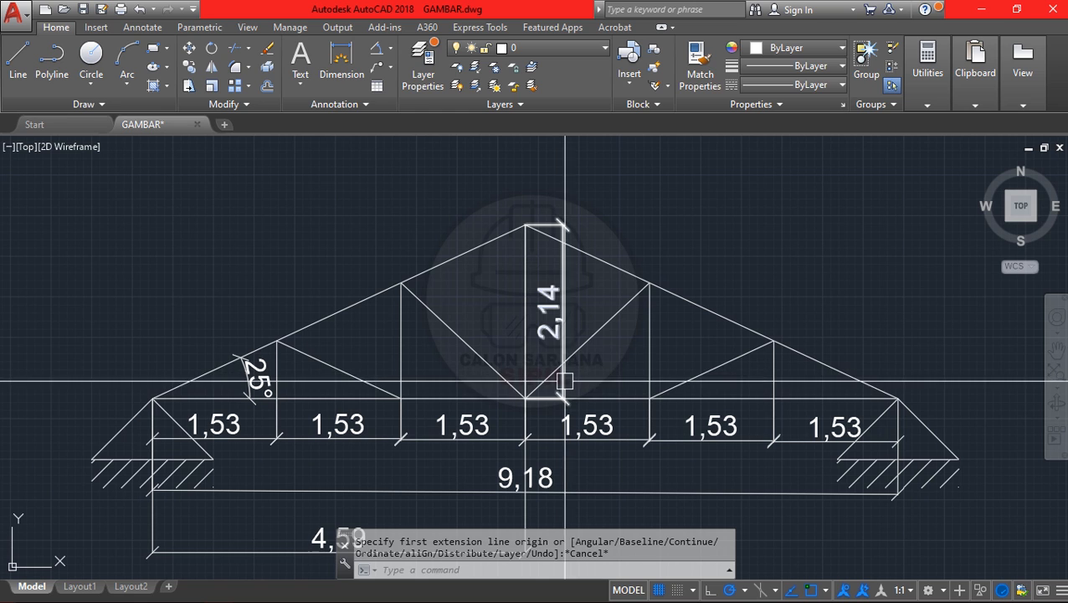
key("alt+Tab")
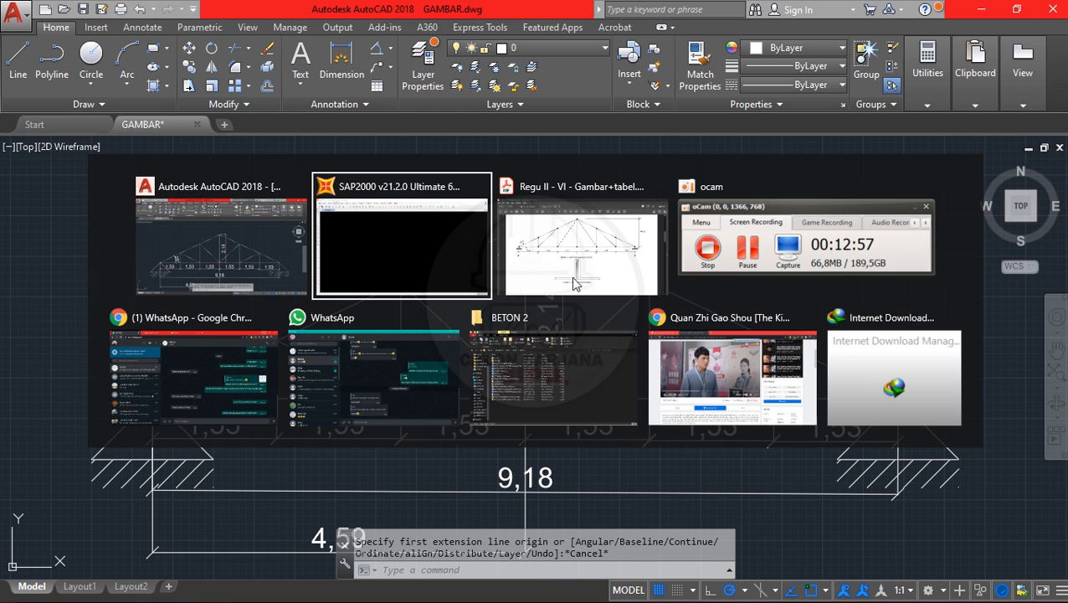
left_click(584, 273)
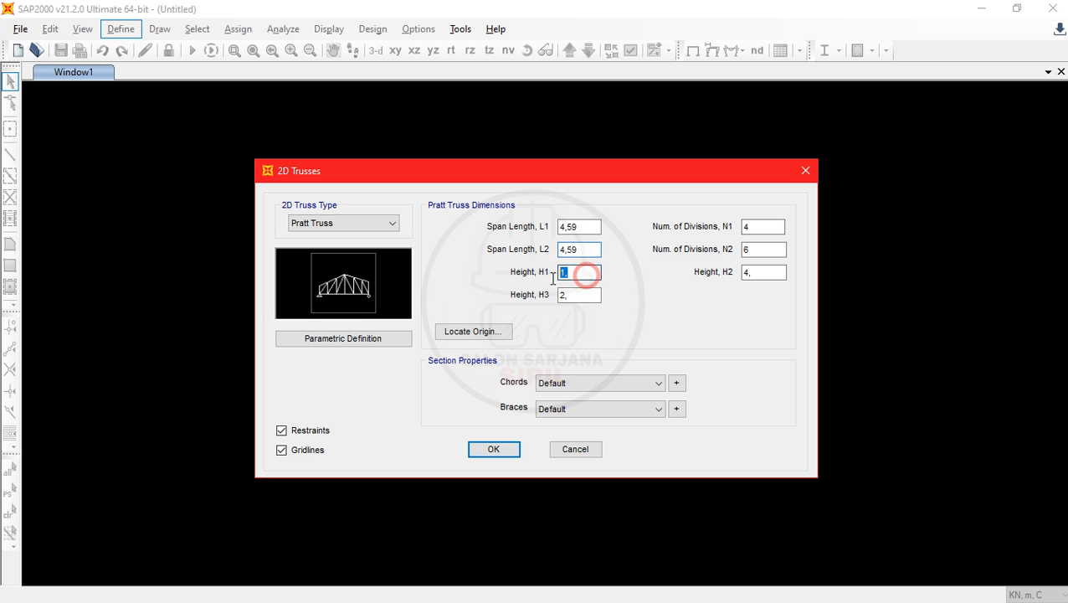
type("0")
left_click(586, 295)
type("0")
left_click(749, 272)
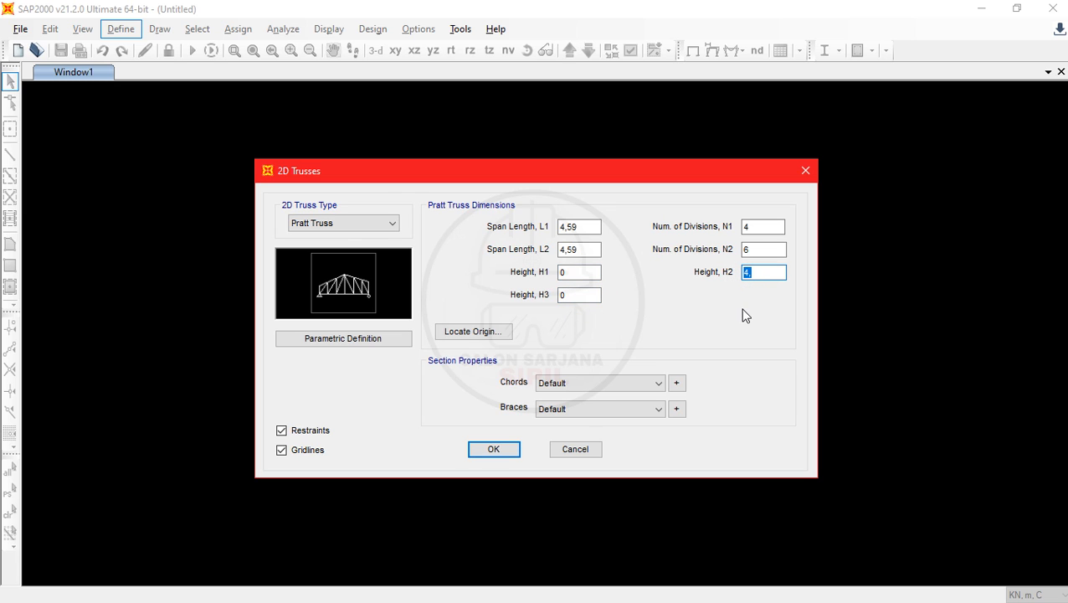
type("2,")
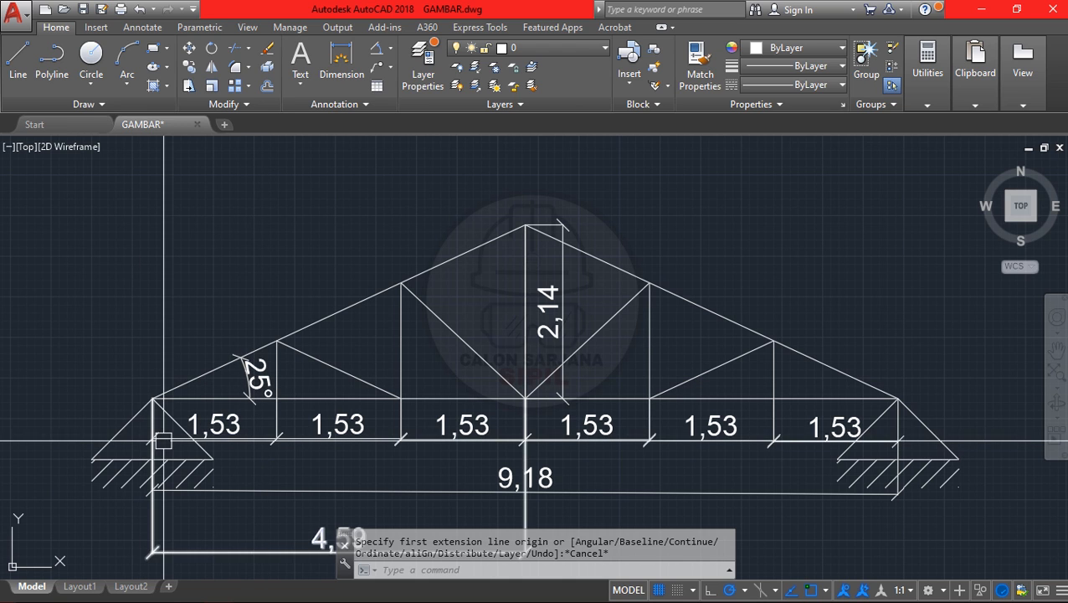
key("alt+Tab")
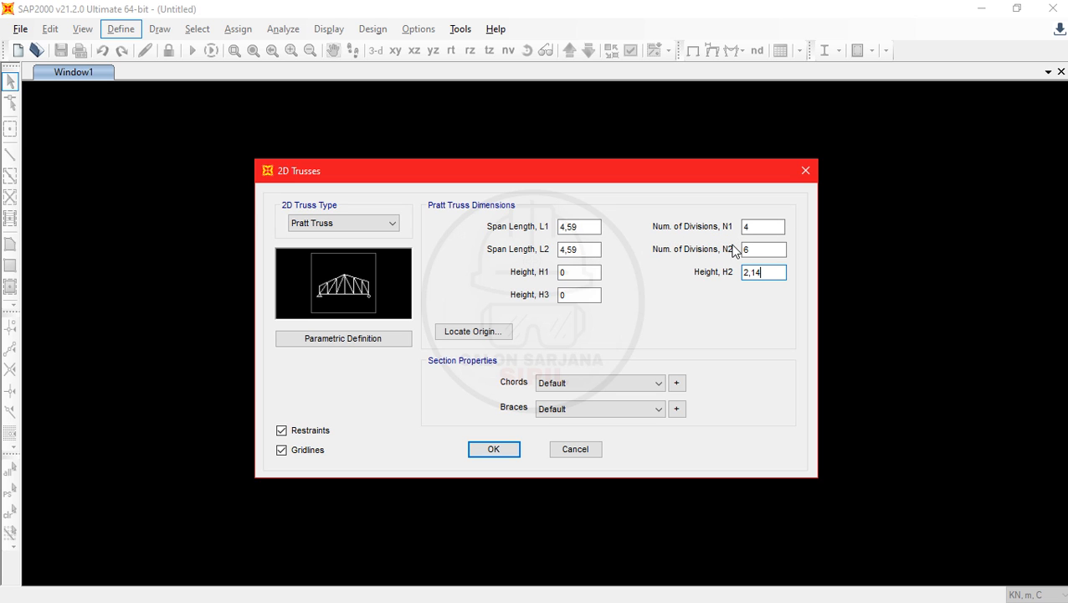
Compare the brace layout with the Gambar+tabel PDF, and delete the four diagonal braces of the truss in the AutoCAD drawing
key("alt+Tab")
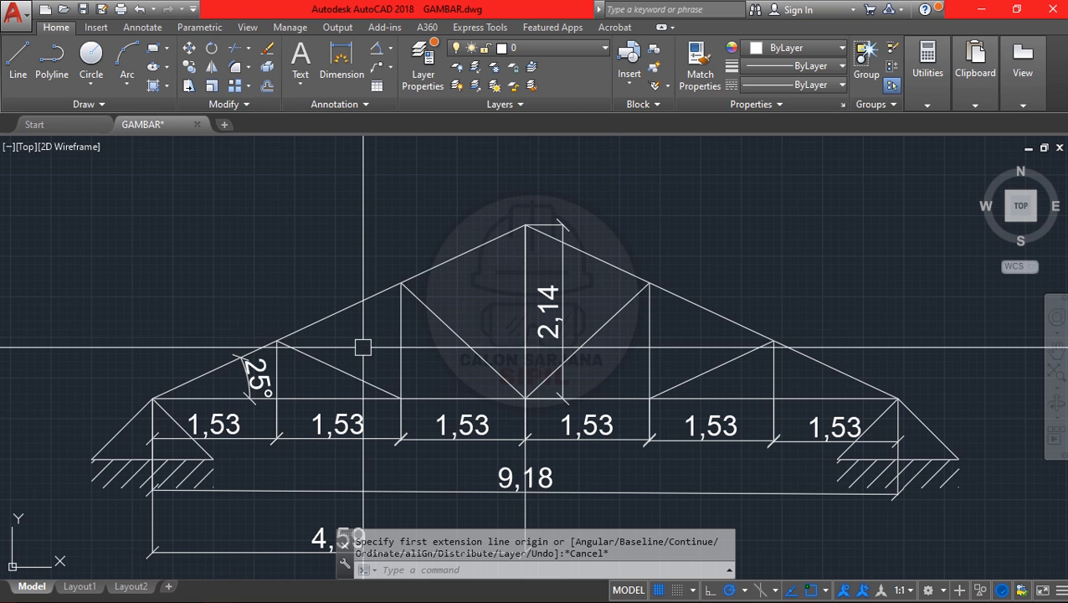
key("alt+Tab")
key("alt+Tab")
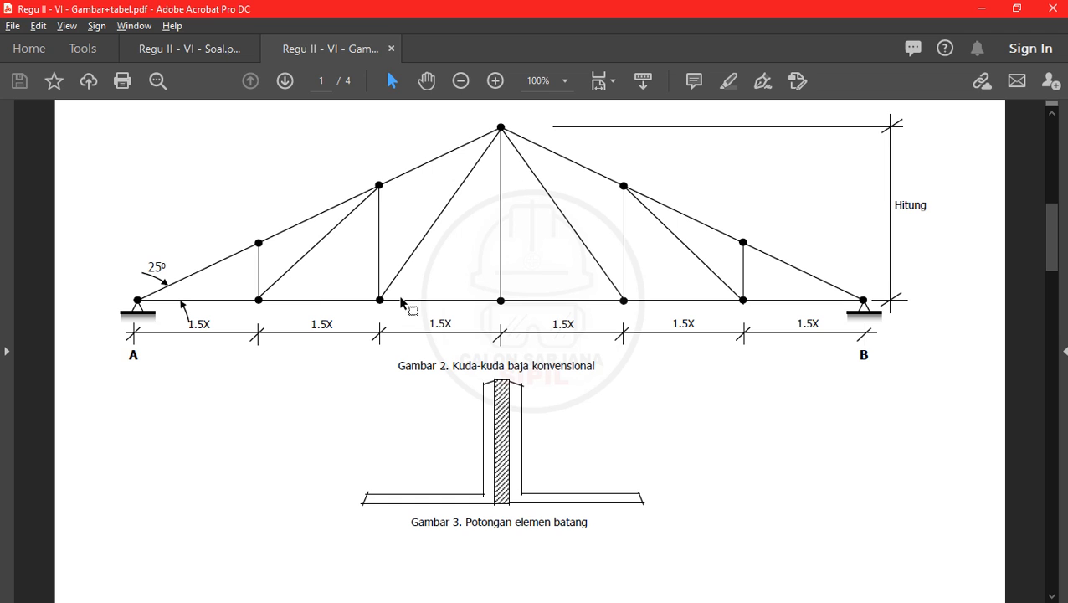
key("alt+Tab")
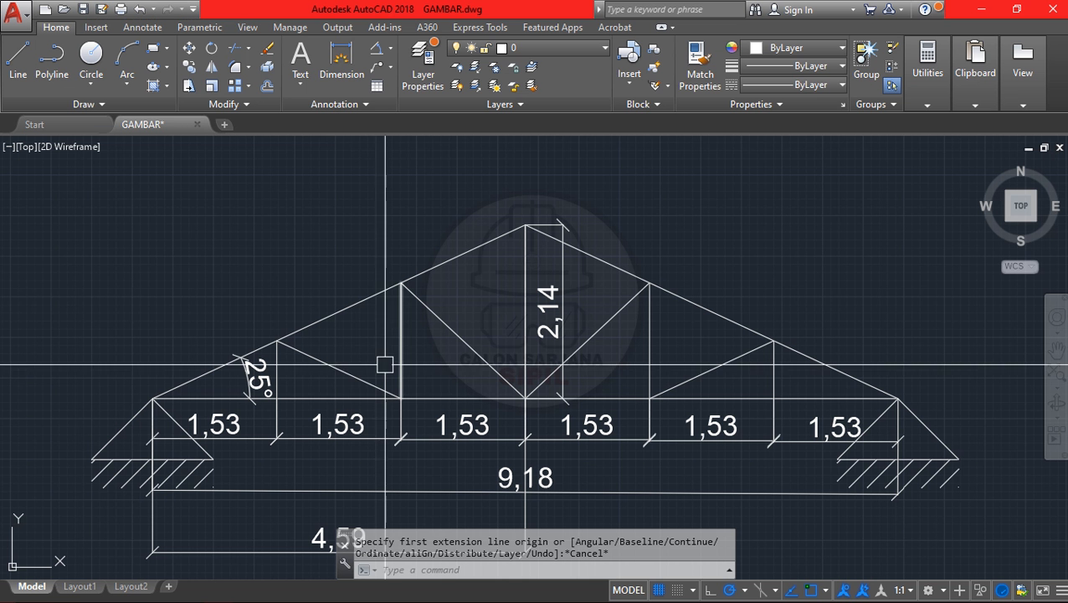
left_click(459, 332)
left_click(606, 324)
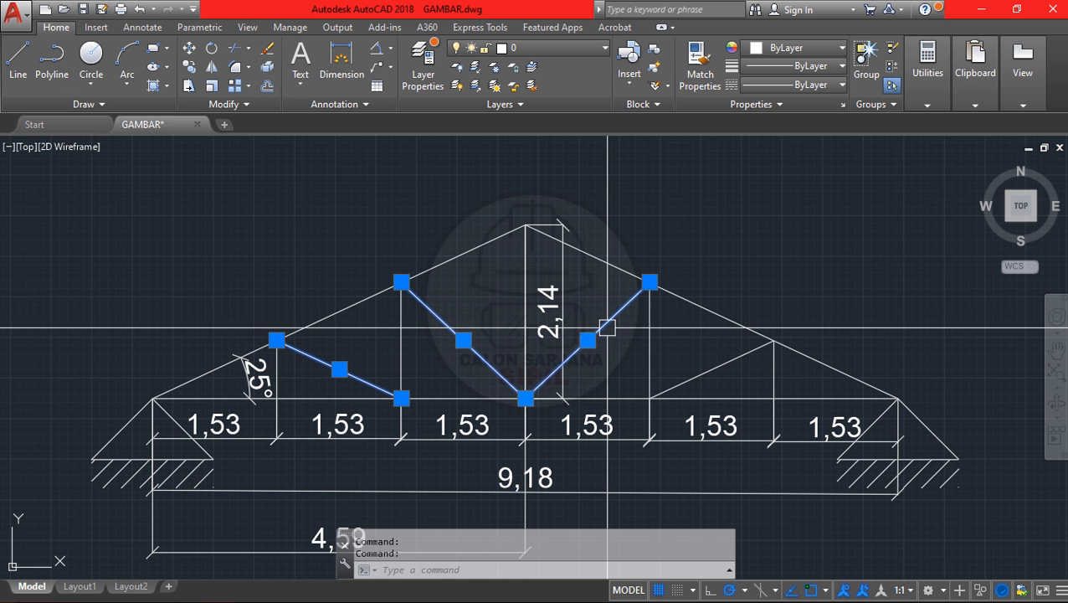
left_click(695, 376)
key("Delete")
Draw the left outer diagonal from the first interior bottom chord node up to the second interior top chord node
type("l")
key("Return")
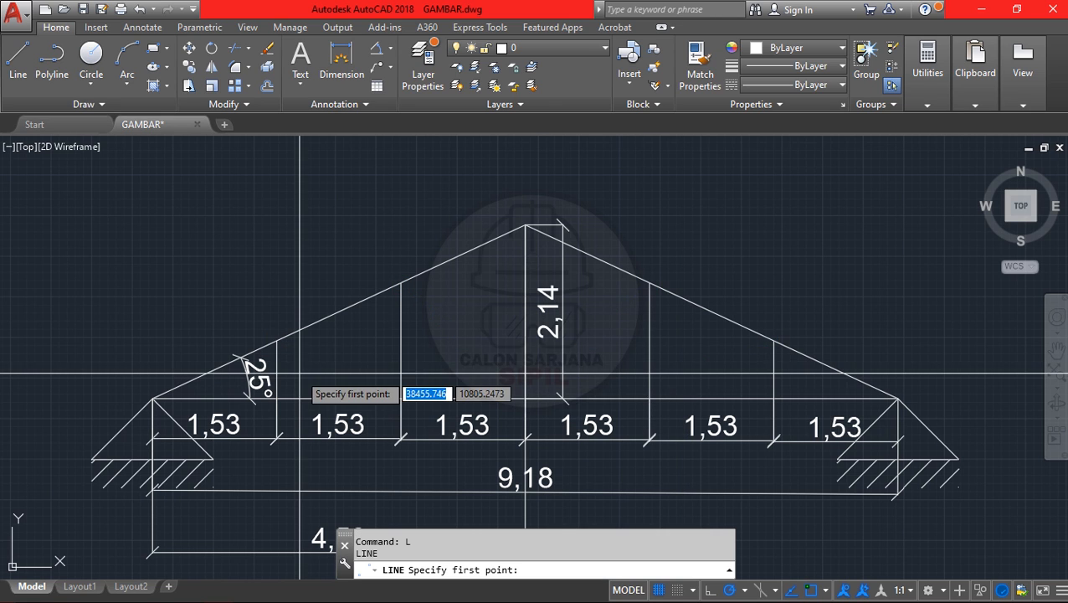
left_click(277, 398)
left_click(401, 284)
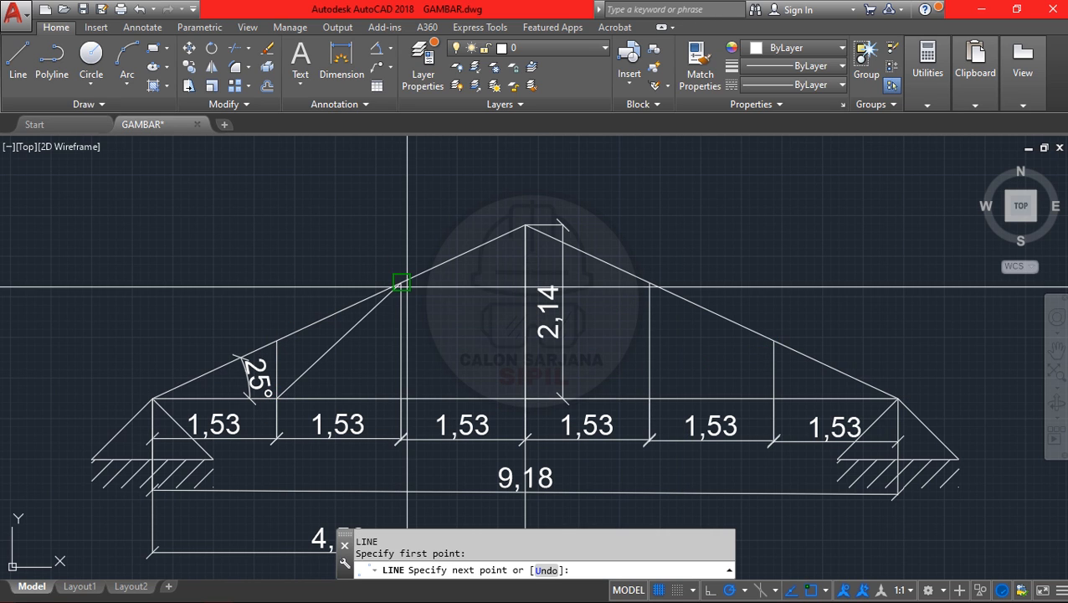
key("Return")
Draw the two central diagonals connecting the apex to the bottom chord nodes one panel either side of midspan
key("Return")
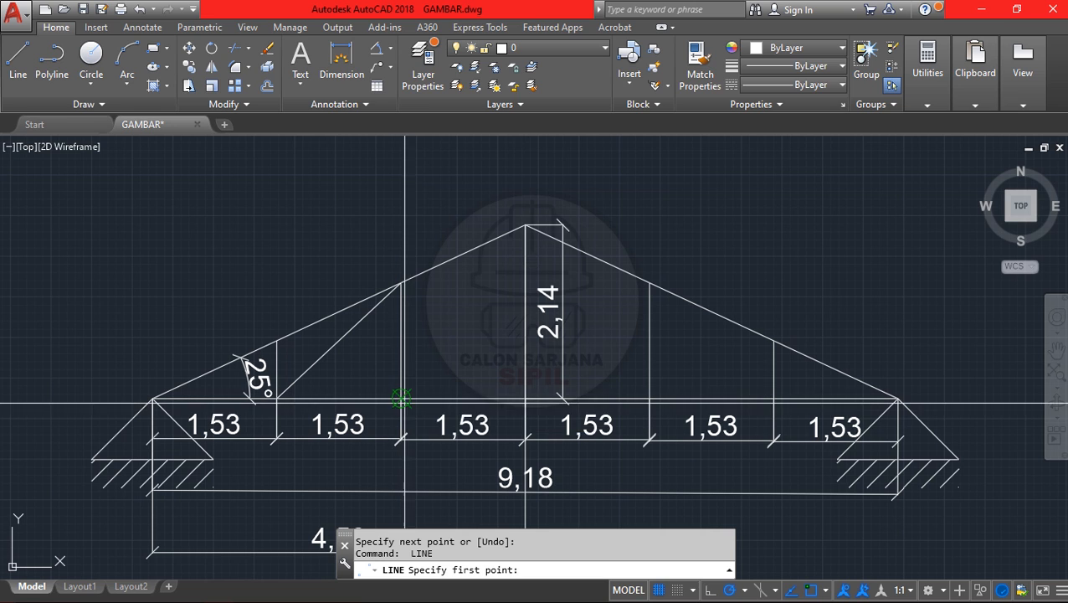
left_click(401, 399)
left_click(525, 224)
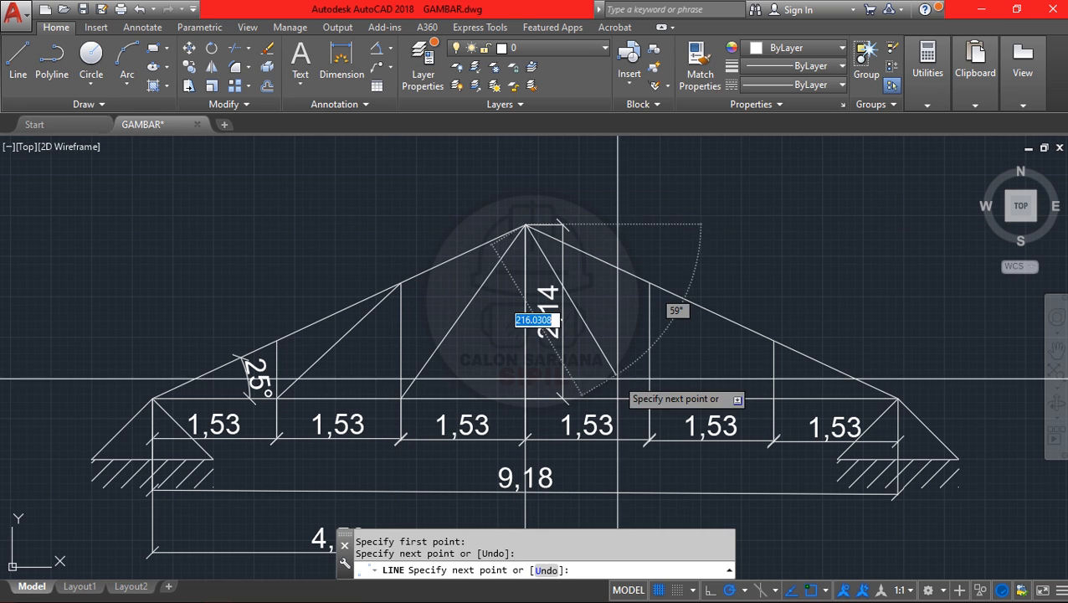
left_click(649, 399)
key("Return")
Draw the right outer diagonal from the first top chord node right of the apex down to the last interior bottom chord node
key("Return")
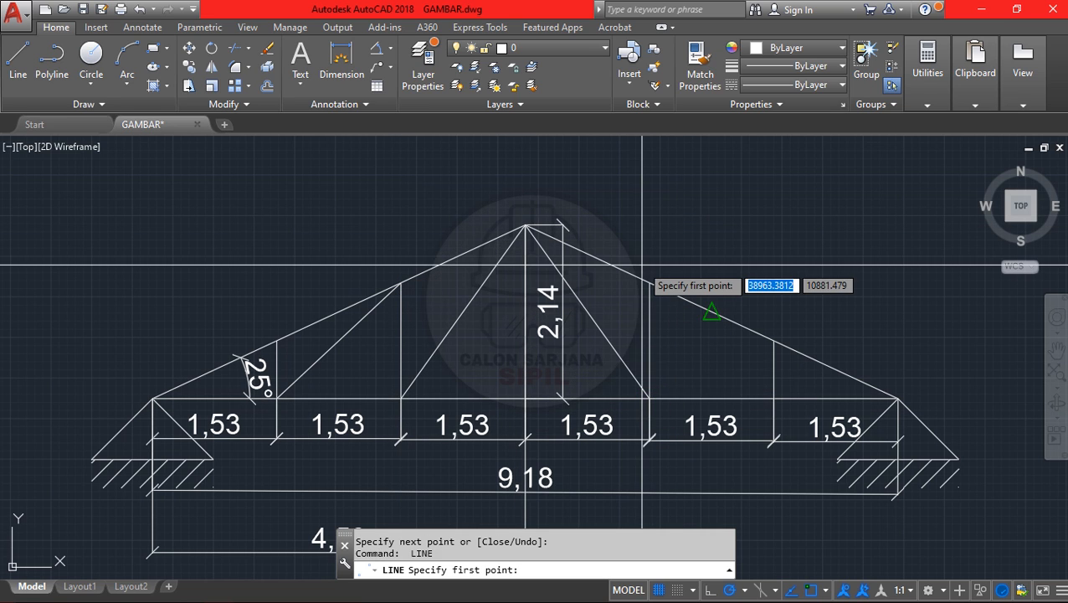
left_click(649, 283)
left_click(773, 399)
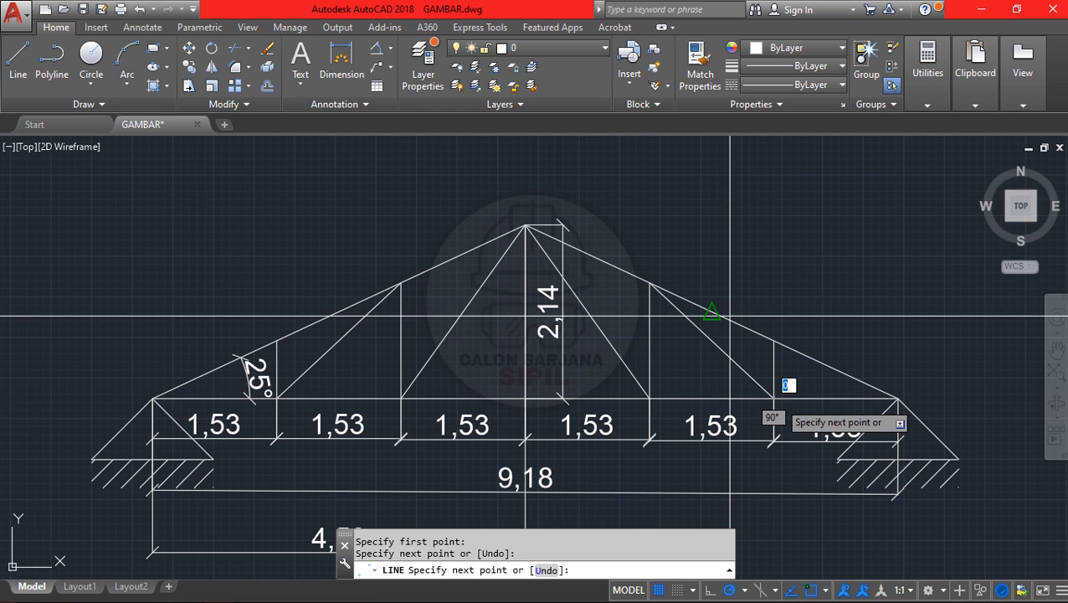
key("Return")
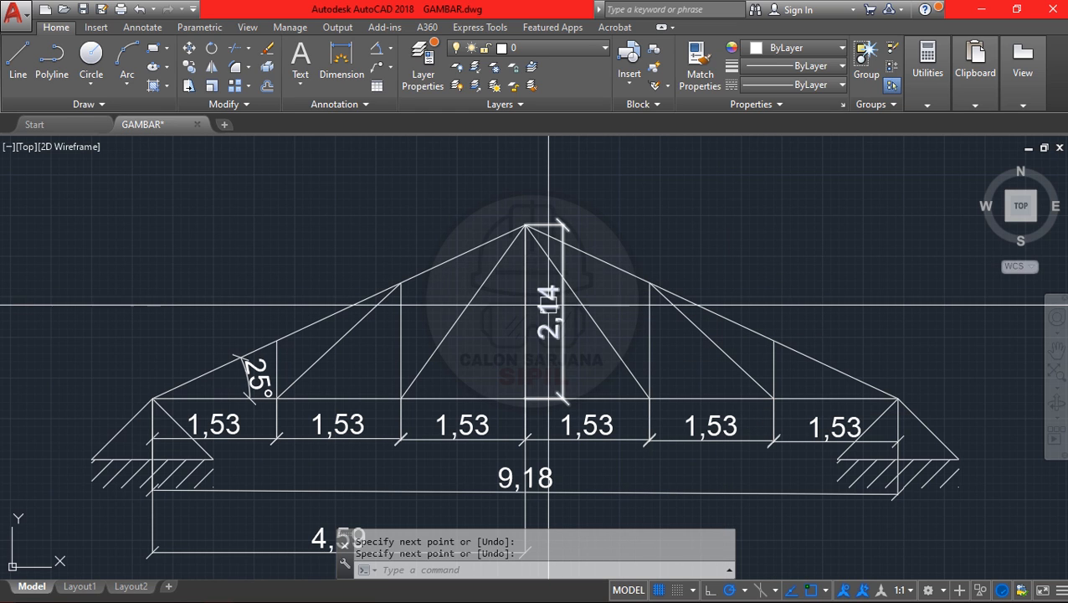
Check the panel layout in the Gambar+tabel PDF, and set the numbers of divisions N1 and N2 to 3 in SAP2000
key("alt+Tab")
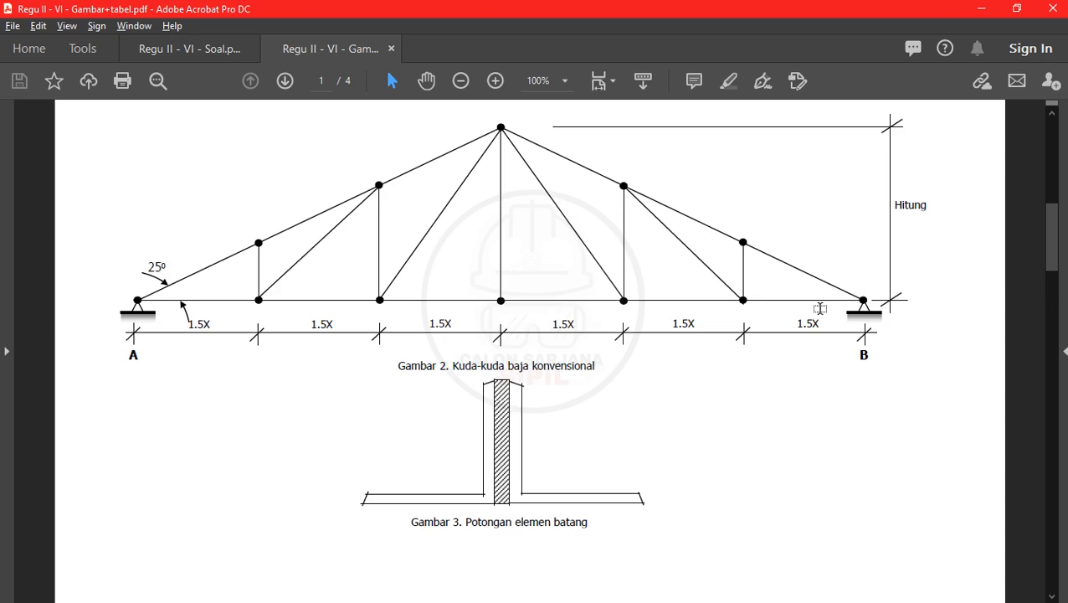
key("alt+Tab")
left_click(594, 266)
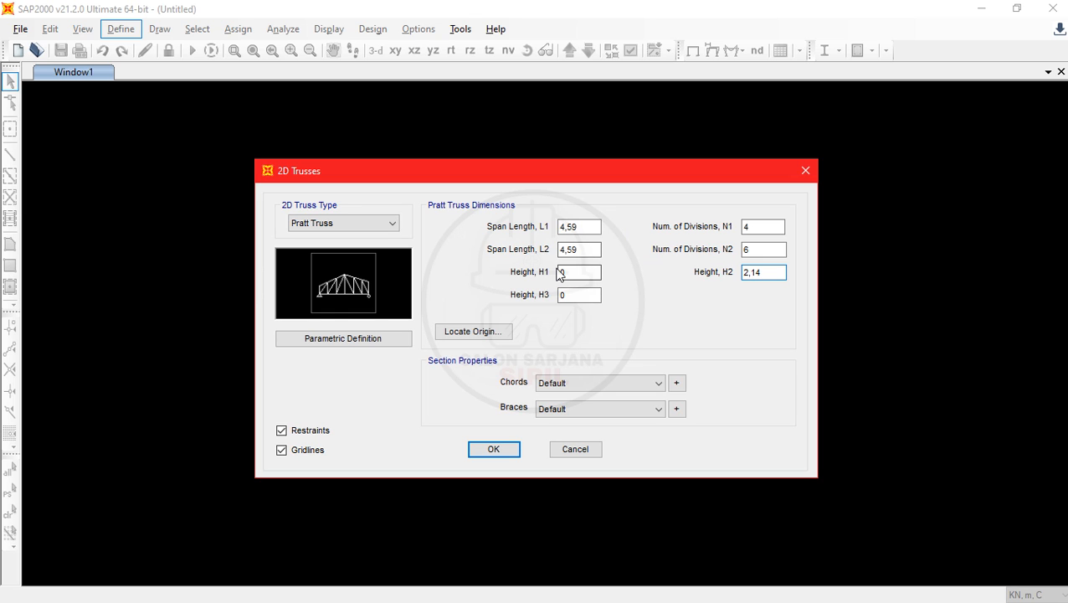
key("alt+Tab")
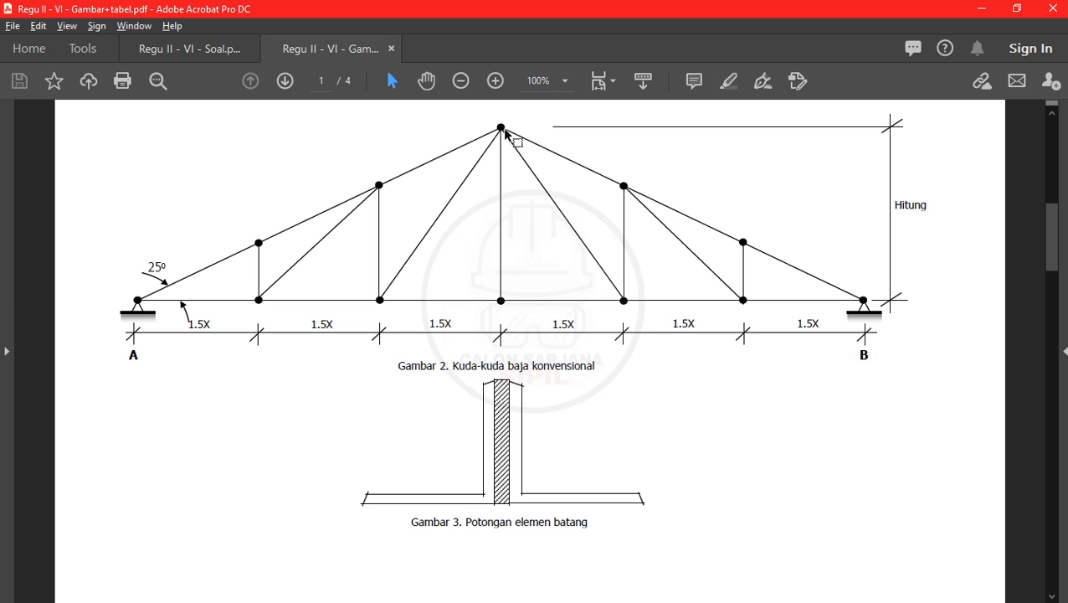
key("alt+Tab")
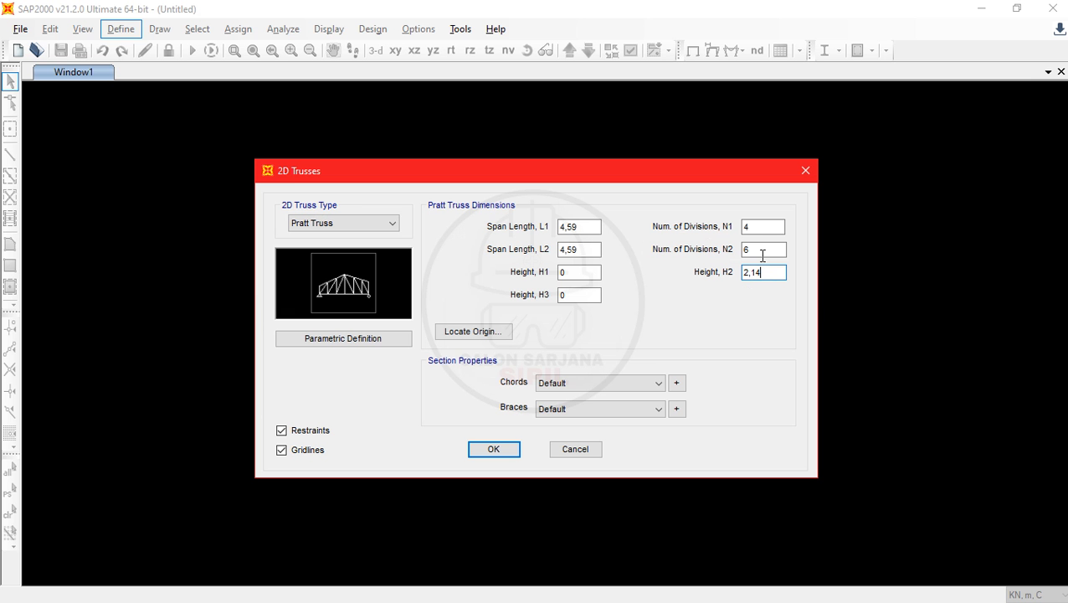
double_click(763, 227)
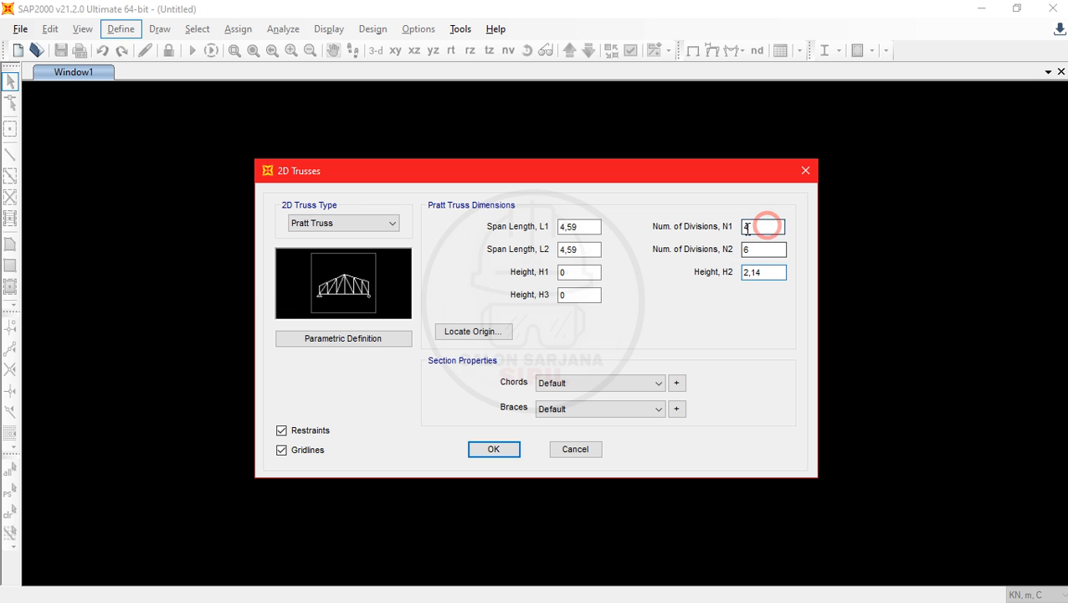
type("3")
double_click(766, 250)
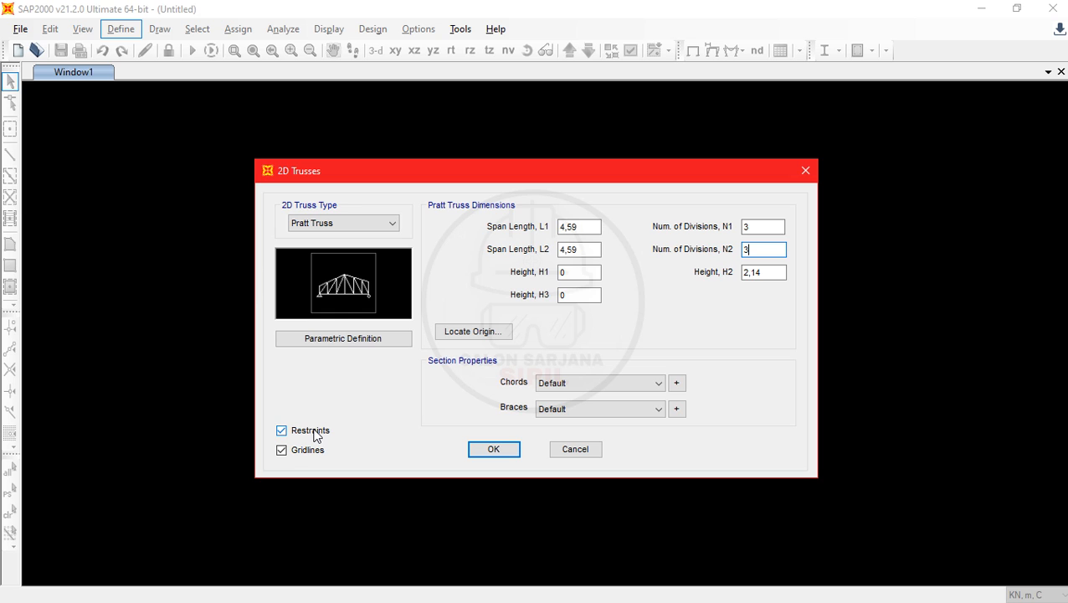
Check the truss supports in the Gambar+tabel PDF, and turn off automatic restraints for the 2D truss in SAP2000
key("alt+Tab")
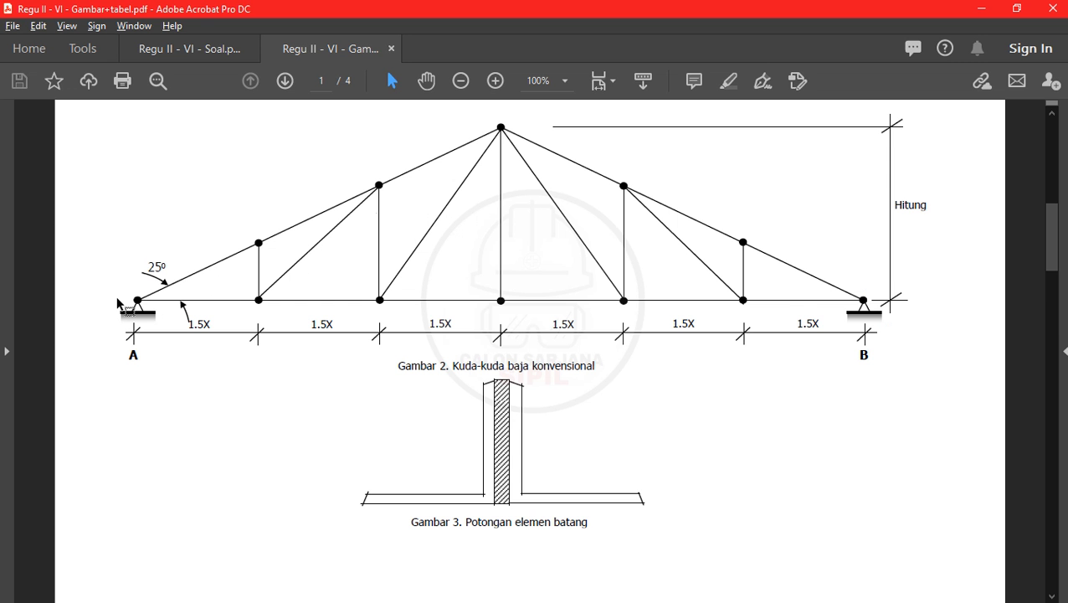
key("alt+Tab")
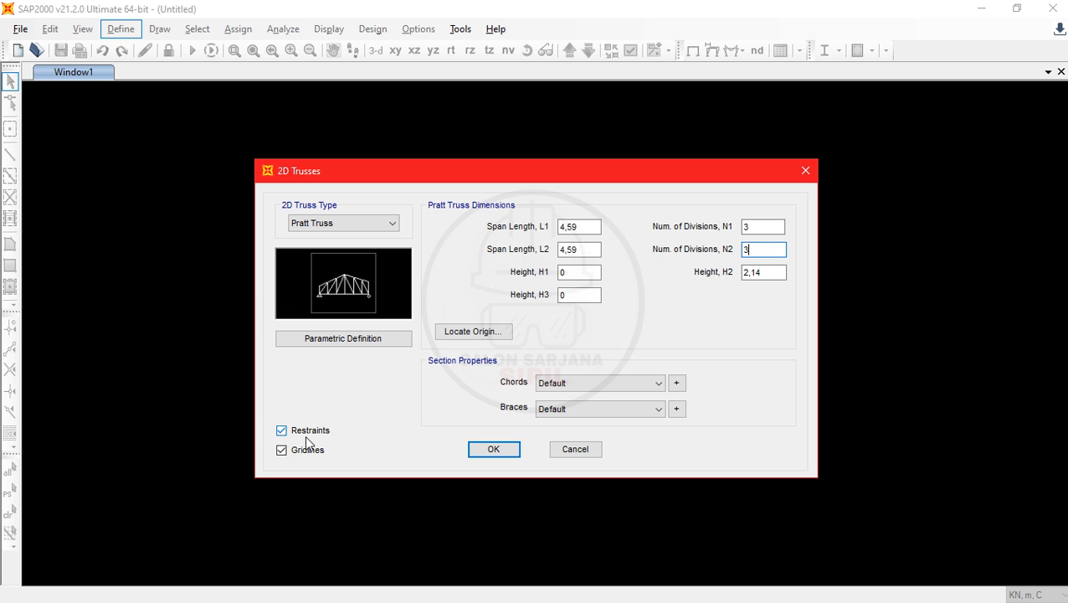
left_click(306, 431)
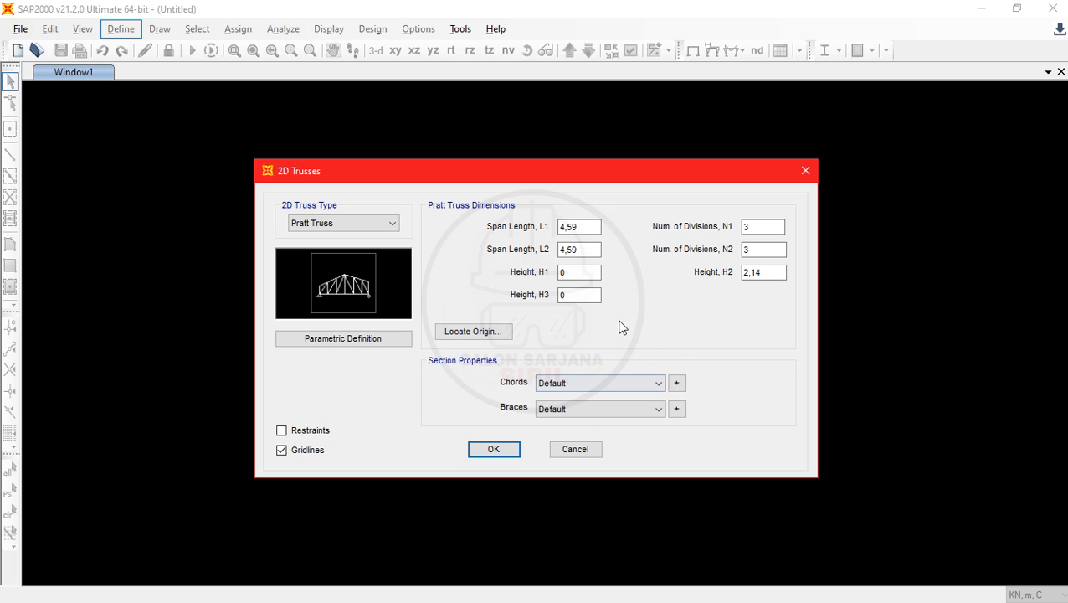
Generate the 2D truss, keep only its X-Z view, and compare the geometry with the truss drawing in the Gambar+tabel PDF
left_click(493, 450)
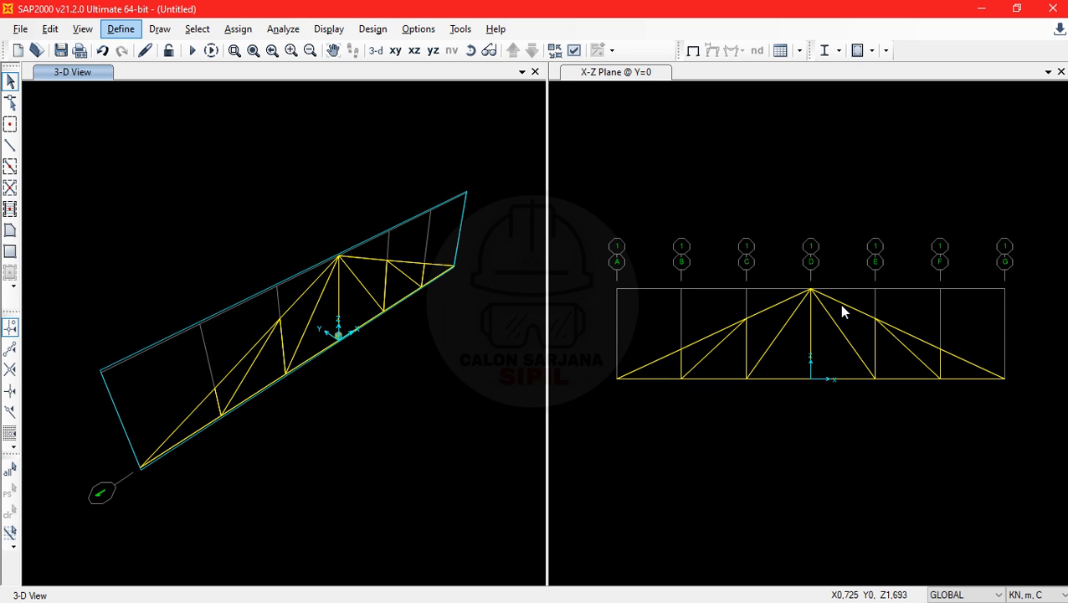
left_click(535, 72)
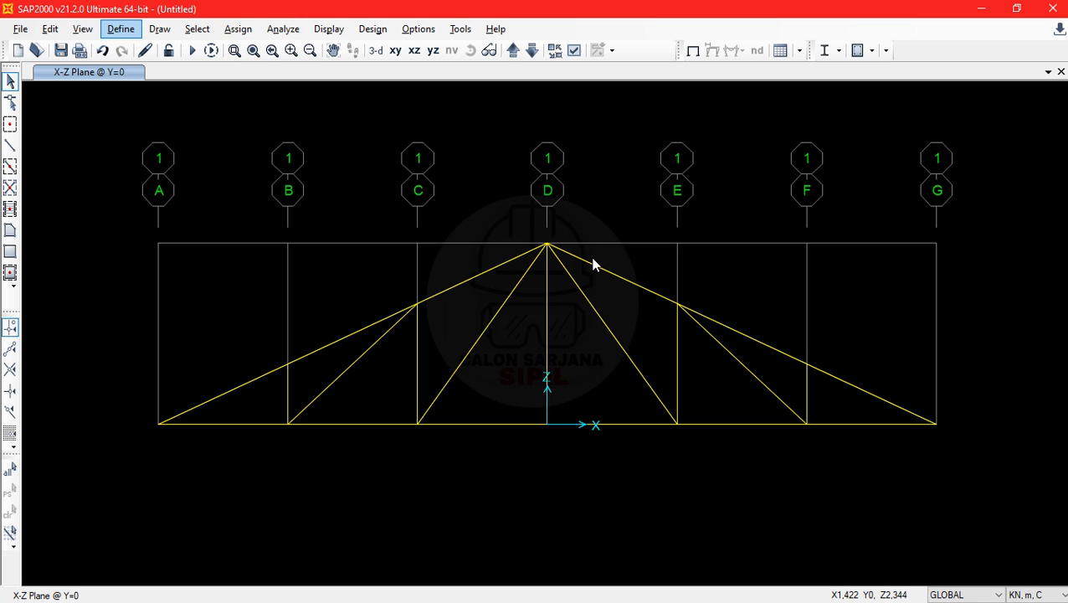
key("alt+Tab")
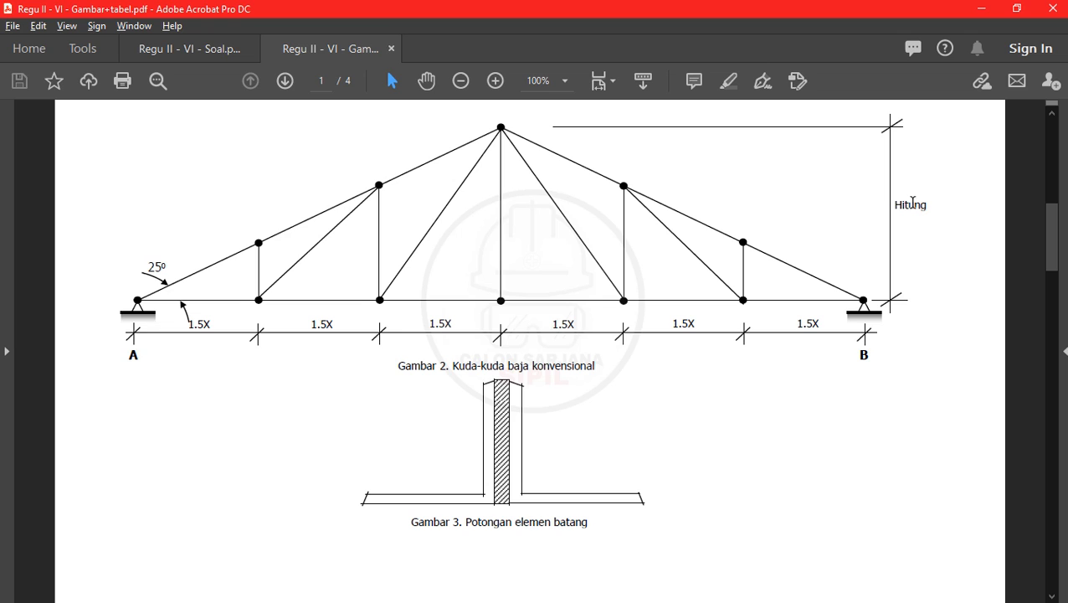
key("alt+Tab")
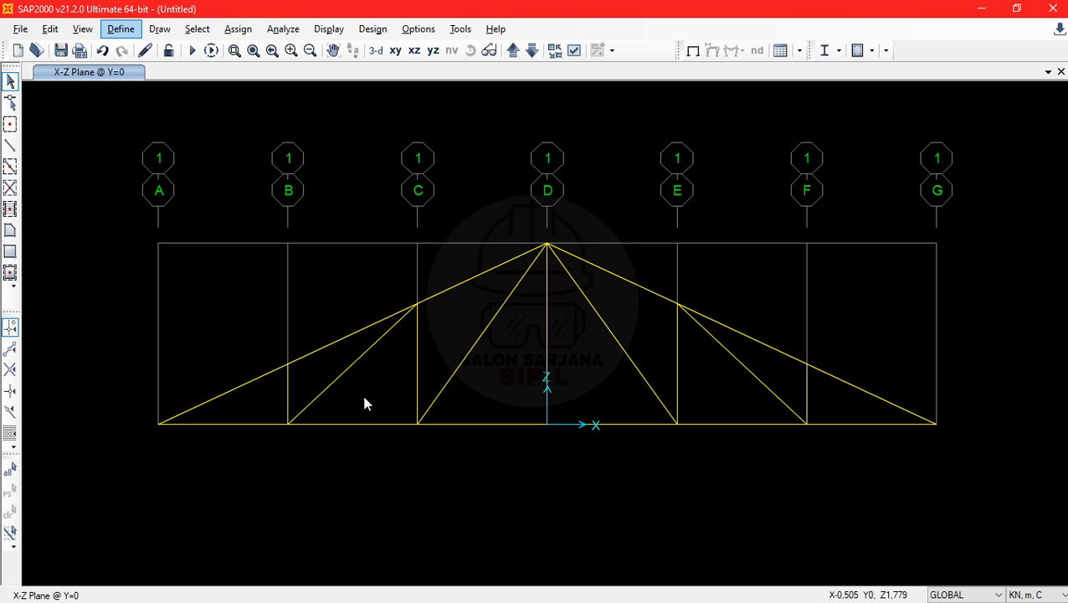
Try to assign pinned restraints to the two end joints of the bottom chord
left_click_drag(124, 418, 185, 471)
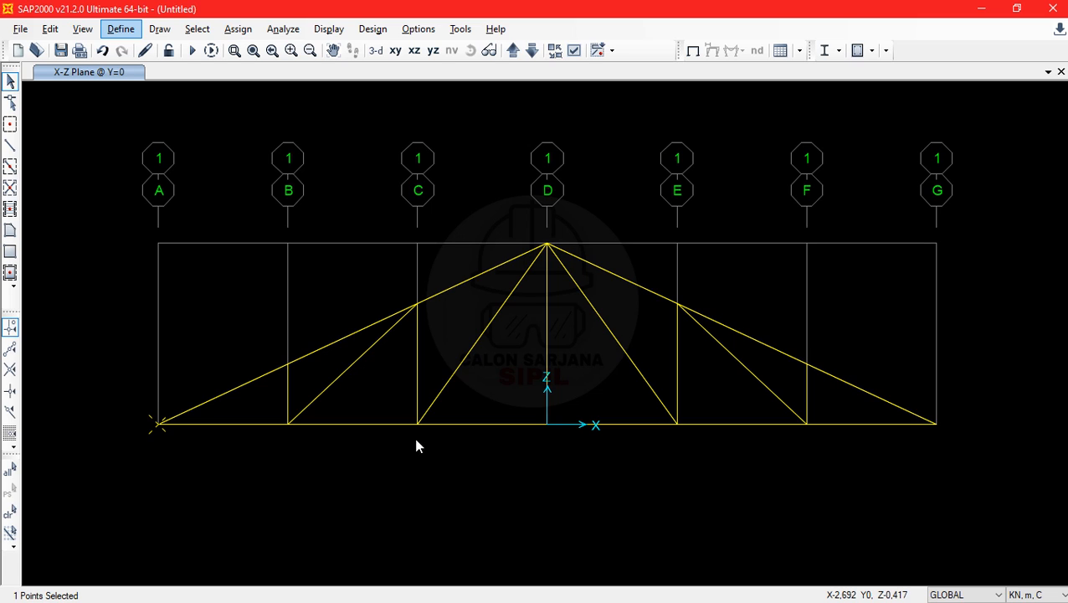
left_click_drag(926, 383, 980, 483)
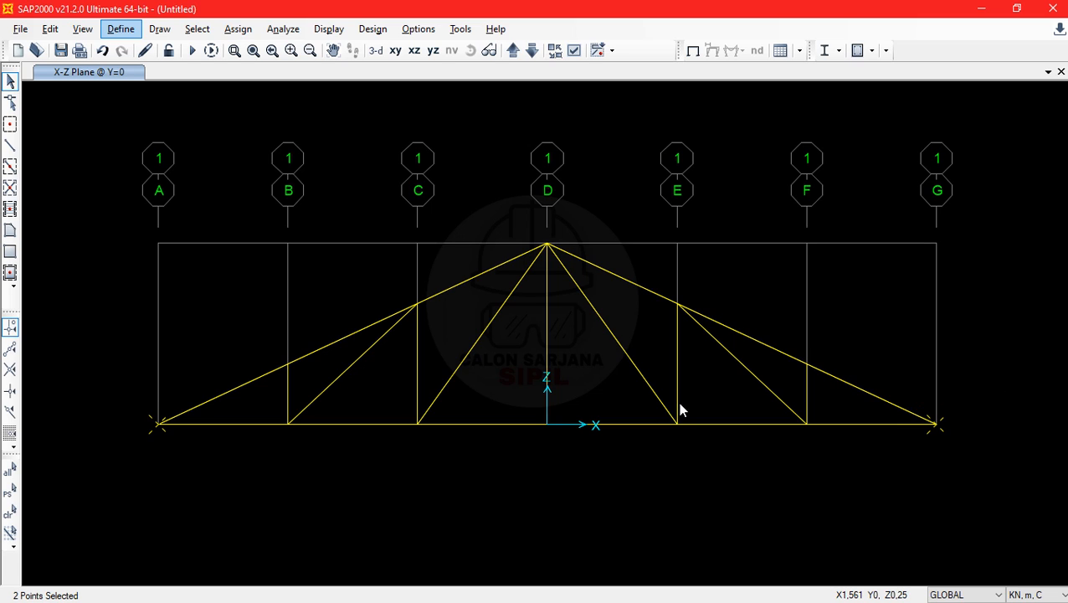
left_click(242, 32)
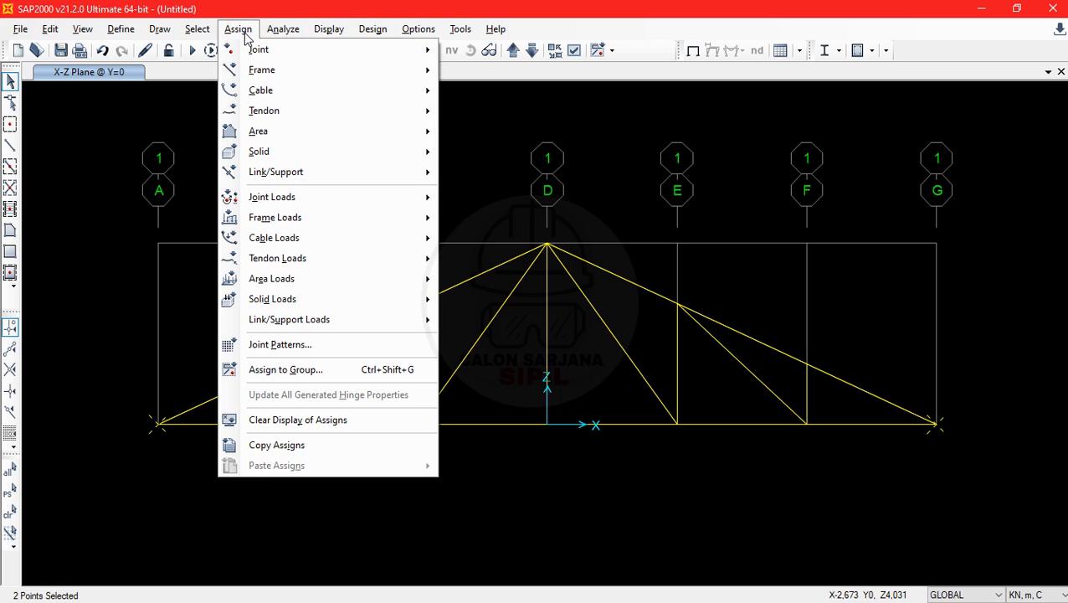
mouse_move(255, 49)
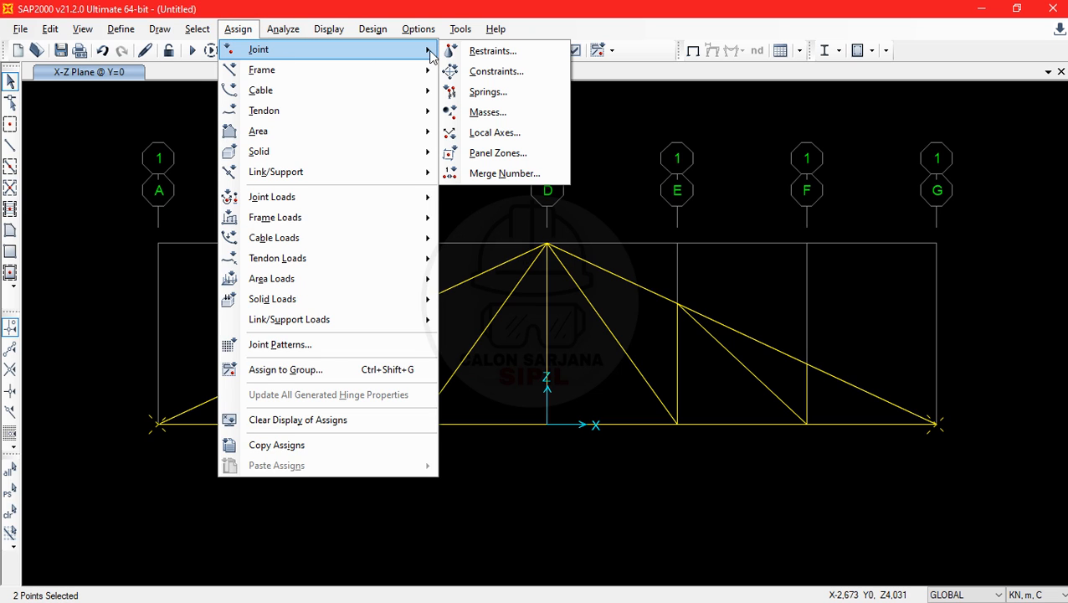
left_click(514, 49)
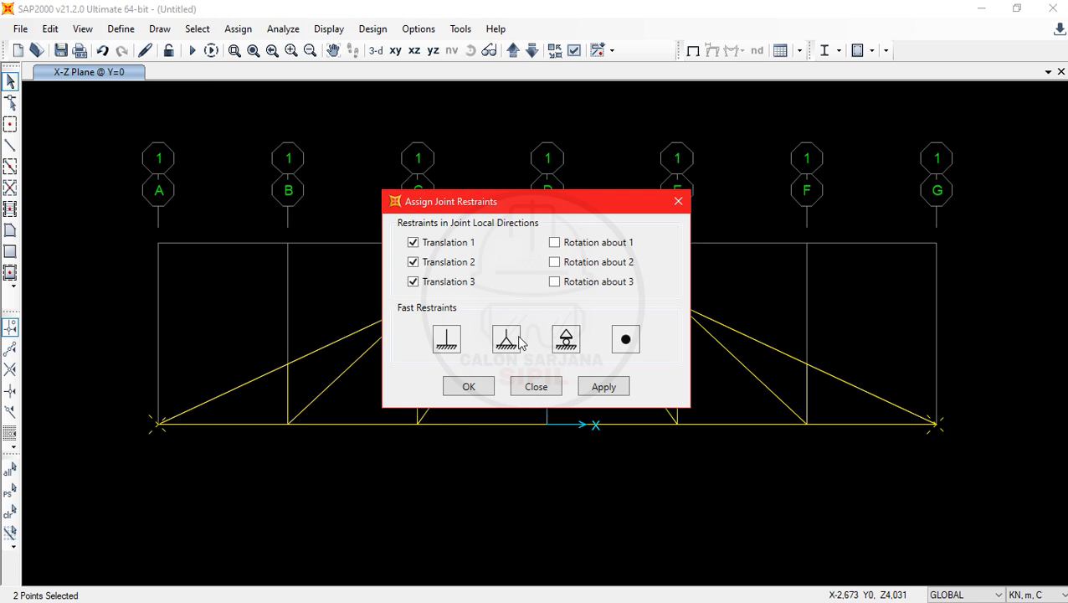
key("Return")
Check the supports in the Gambar+tabel PDF, and assign pinned restraints to the bottom chord's end joints at grids A and G in SAP2000
left_click_drag(121, 385, 191, 490)
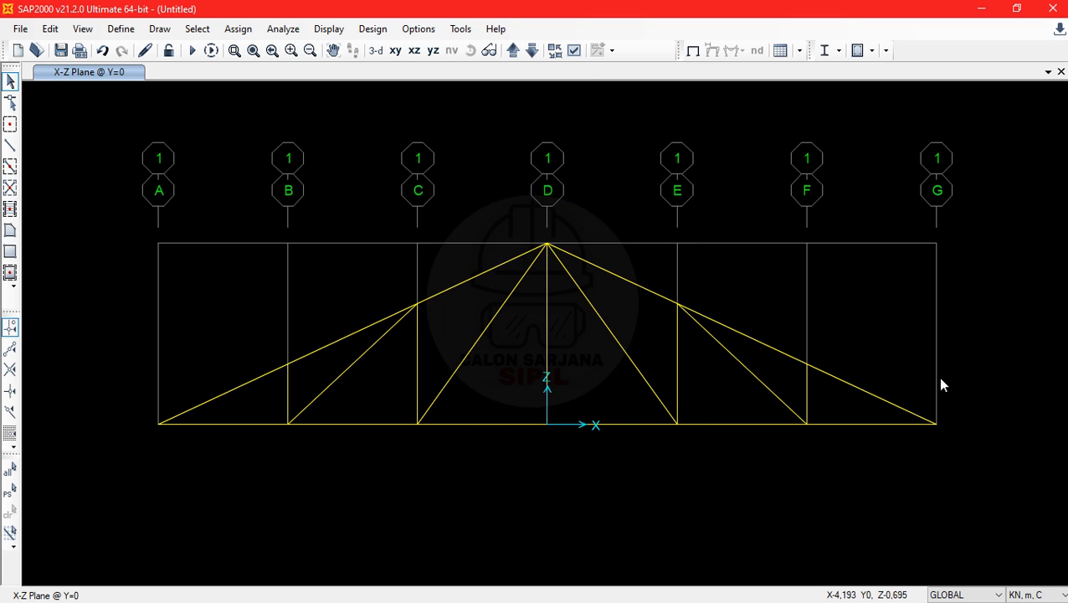
left_click(919, 380)
key("alt+Tab")
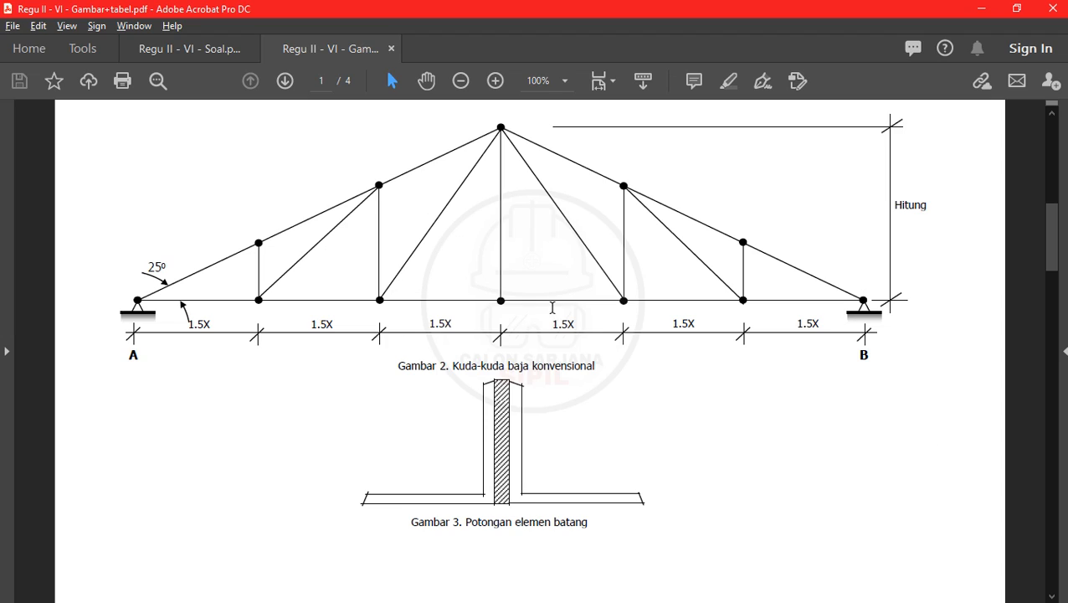
left_click(978, 10)
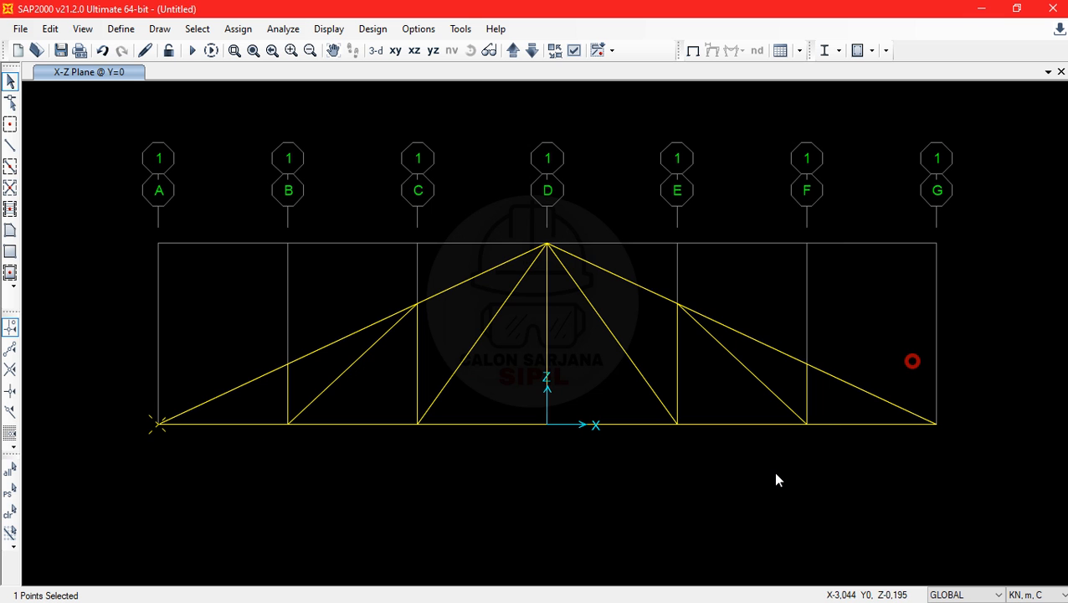
left_click_drag(908, 367, 973, 481)
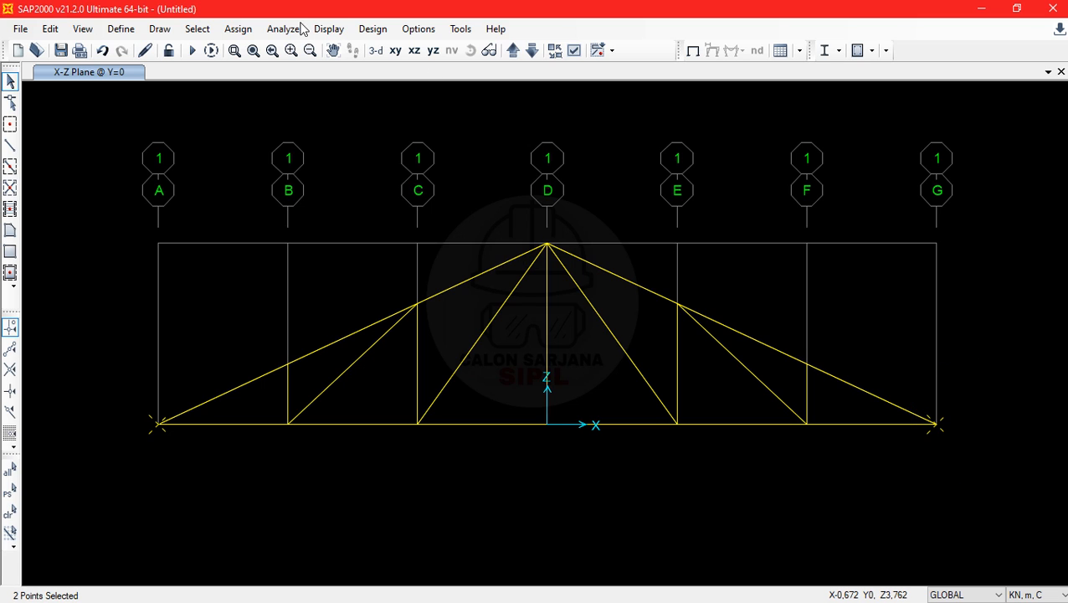
left_click(240, 29)
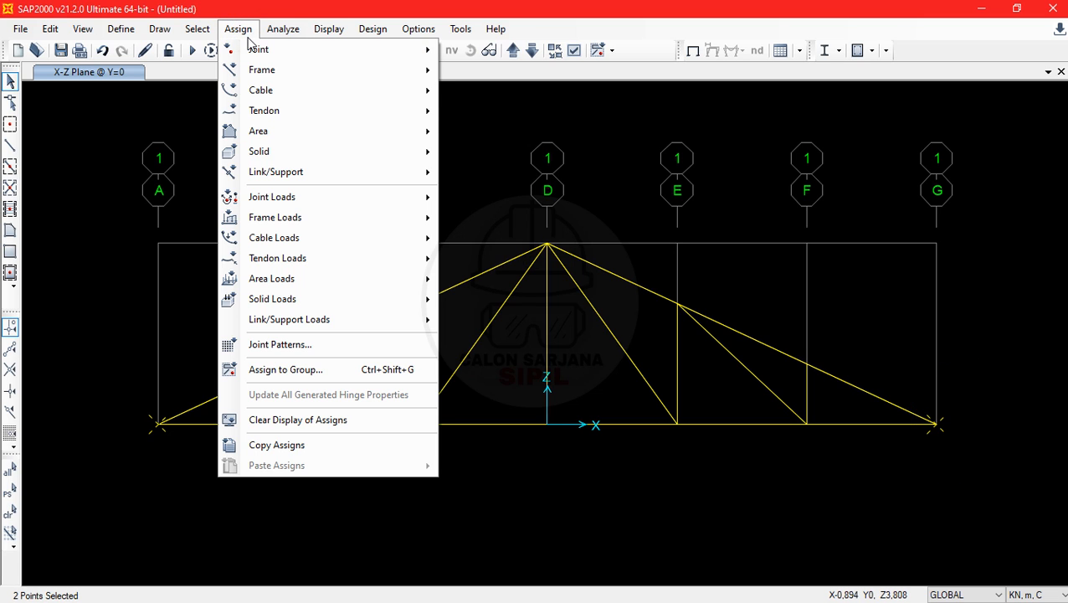
mouse_move(254, 55)
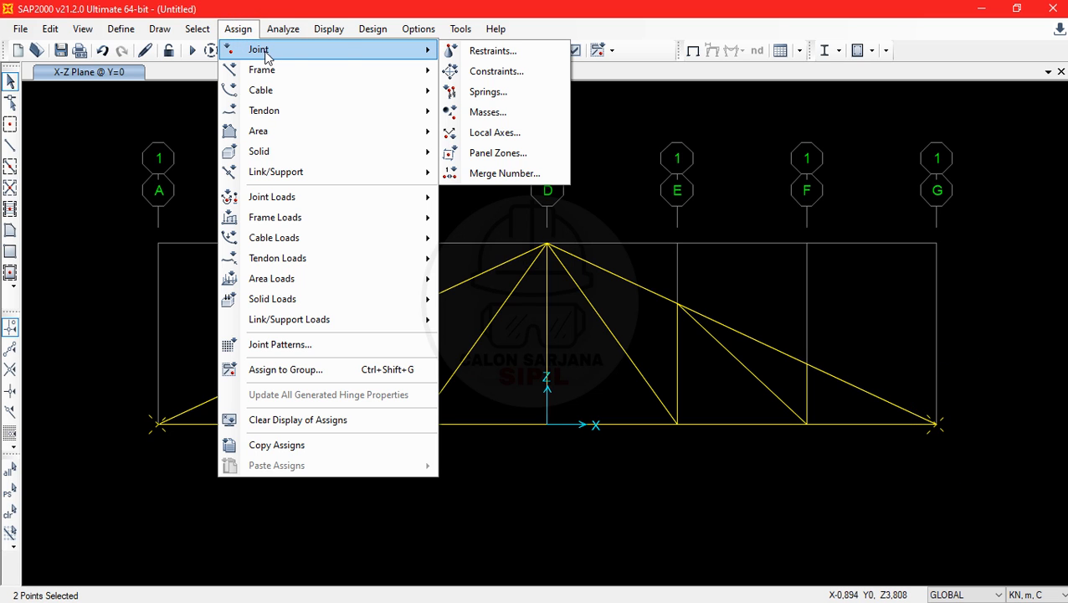
left_click(492, 51)
left_click(507, 340)
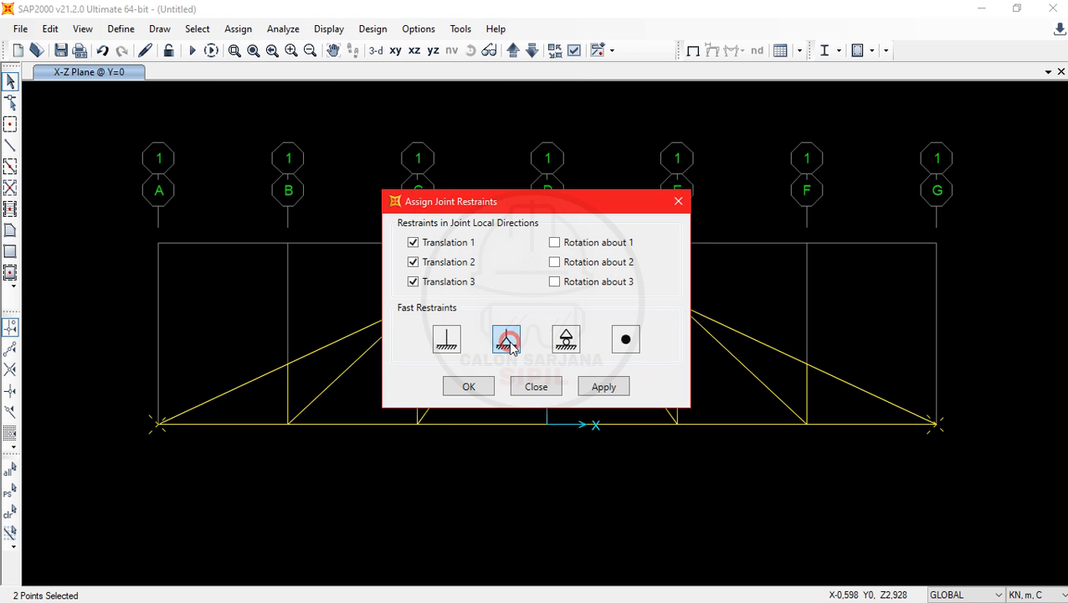
left_click(475, 392)
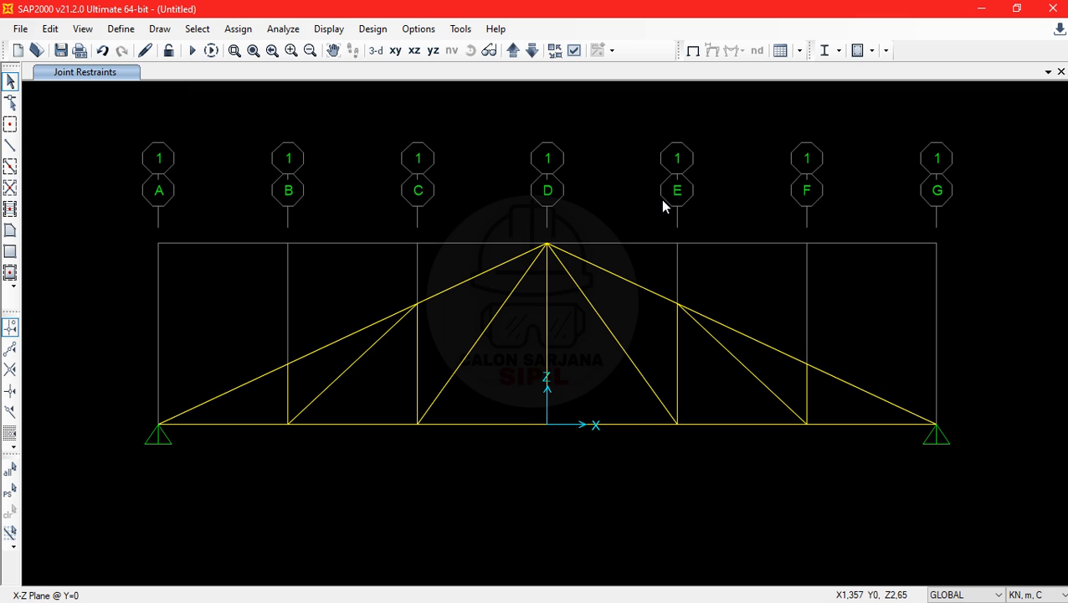
Add a copy of the A992Fy50 steel material and name it BAJA
left_click(123, 30)
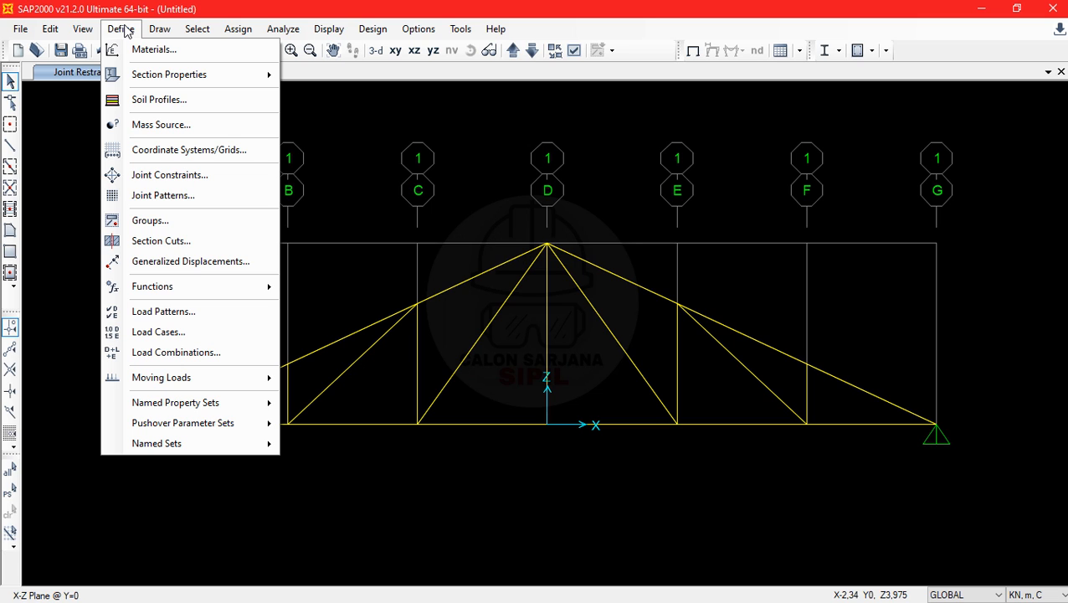
left_click(166, 51)
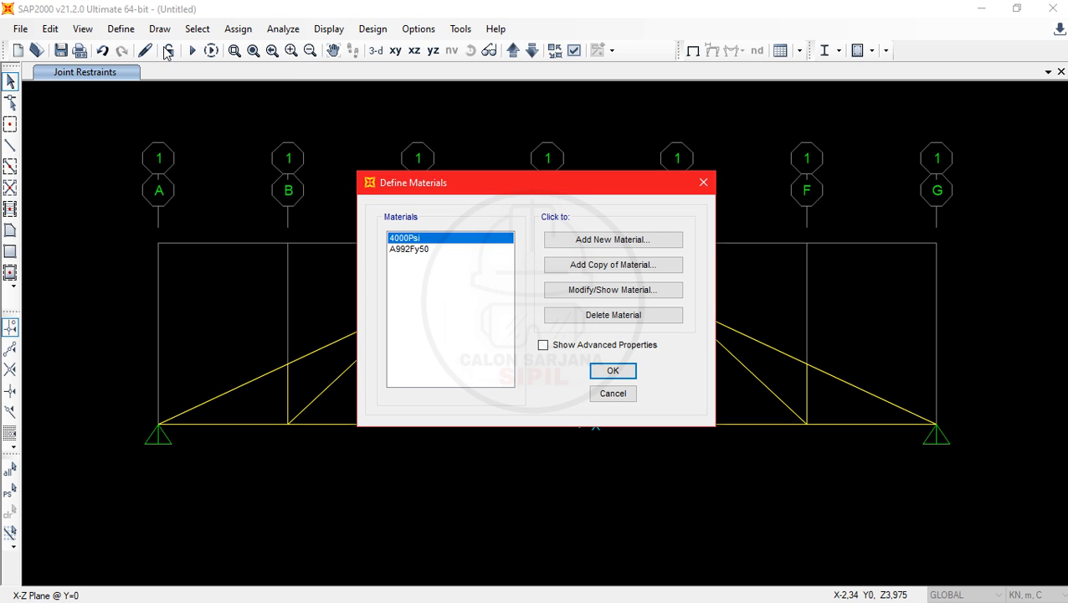
left_click(405, 249)
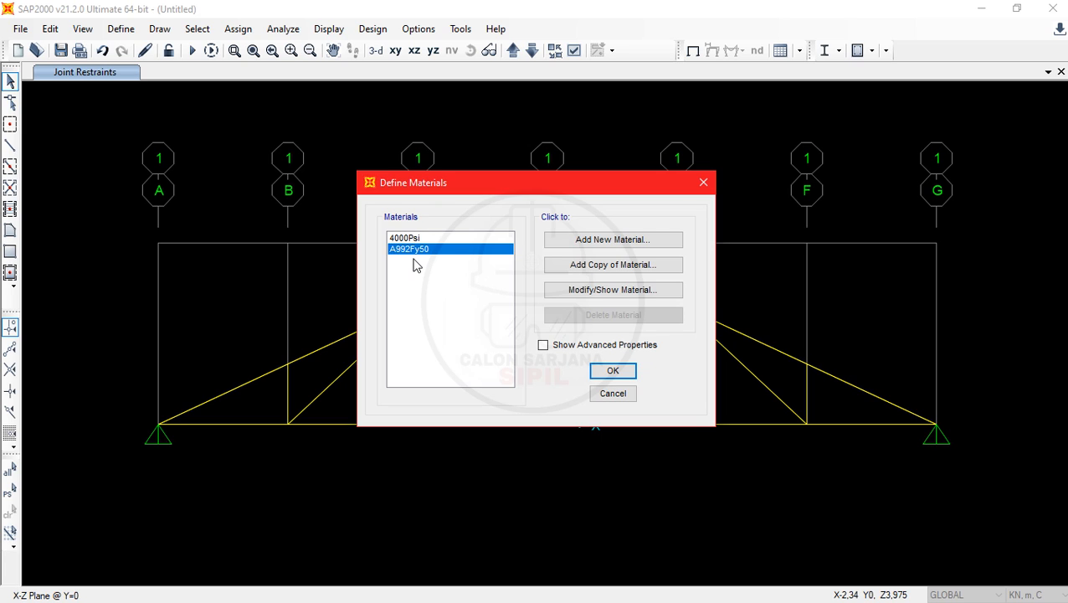
left_click(568, 273)
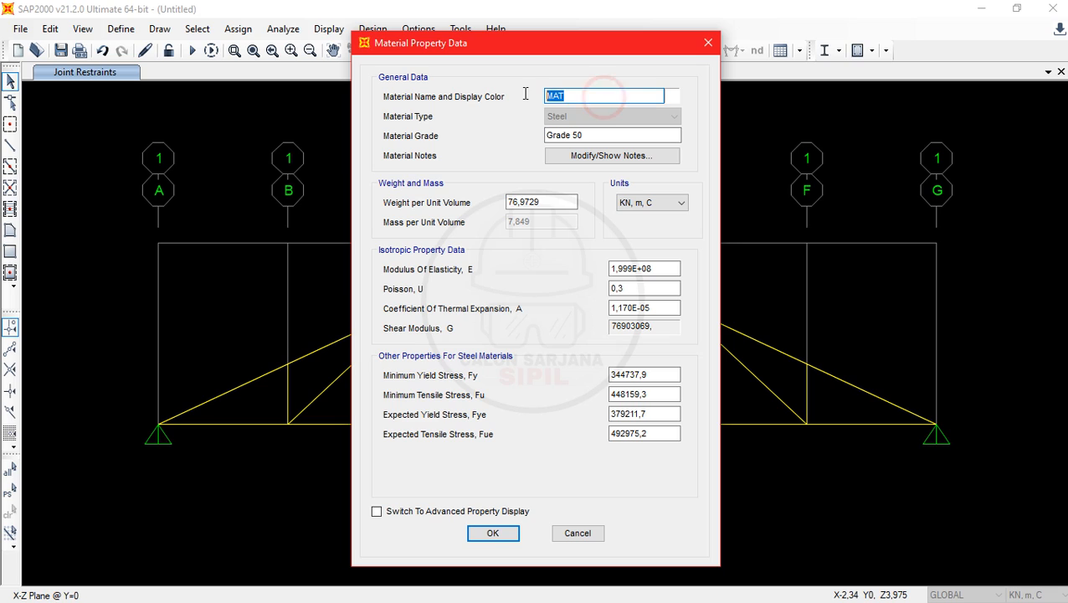
type("BAJA")
Set the BAJA material's modulus of elasticity to 200000 in N, mm, C units and save the material definition
left_click(680, 204)
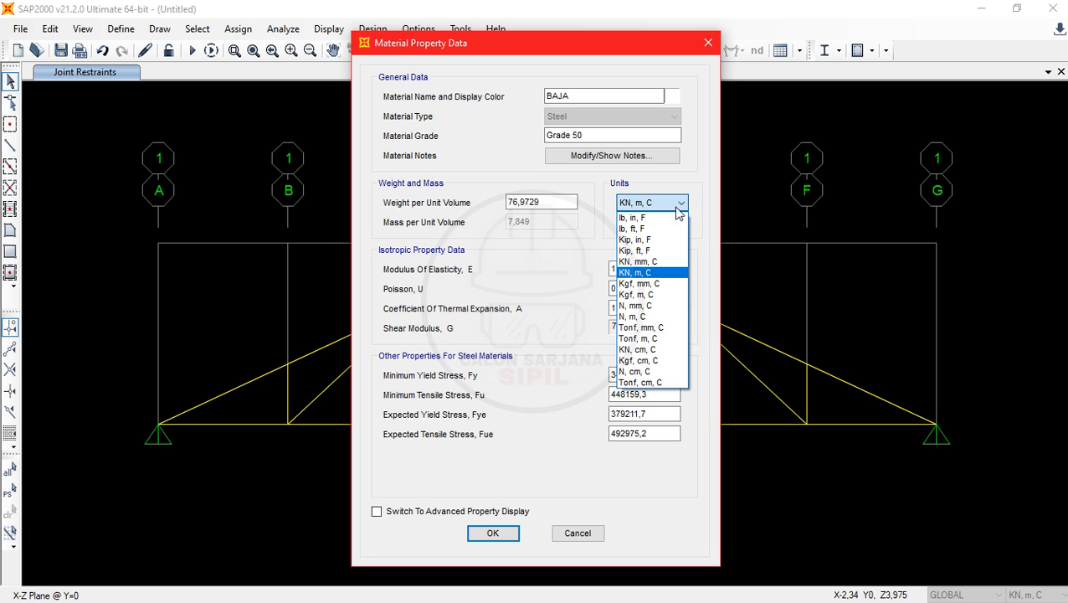
left_click(676, 305)
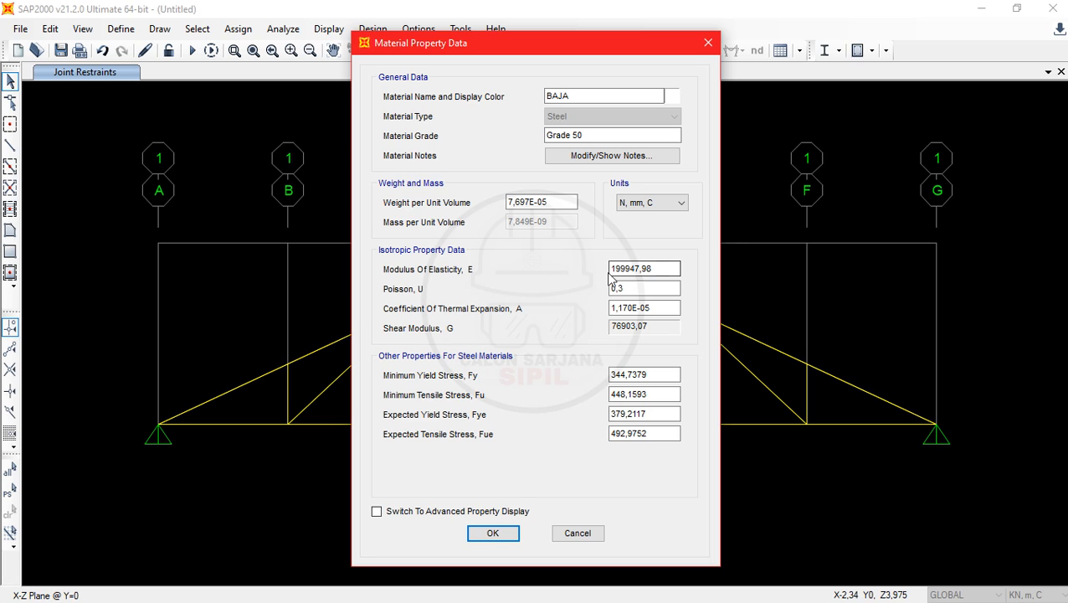
left_click_drag(655, 269, 568, 275)
type("200000")
left_click(656, 288)
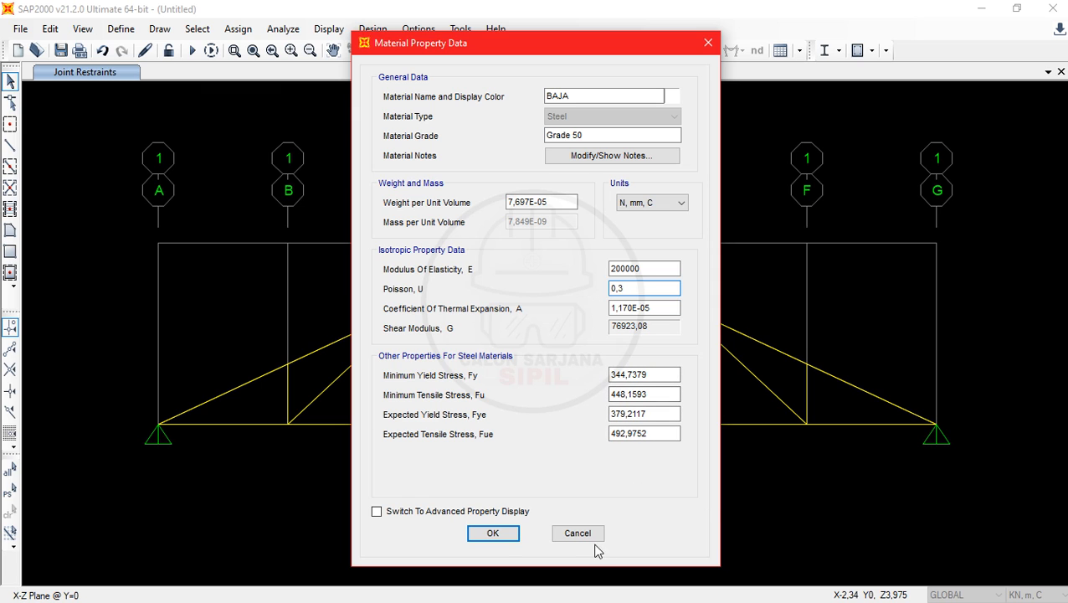
left_click(517, 540)
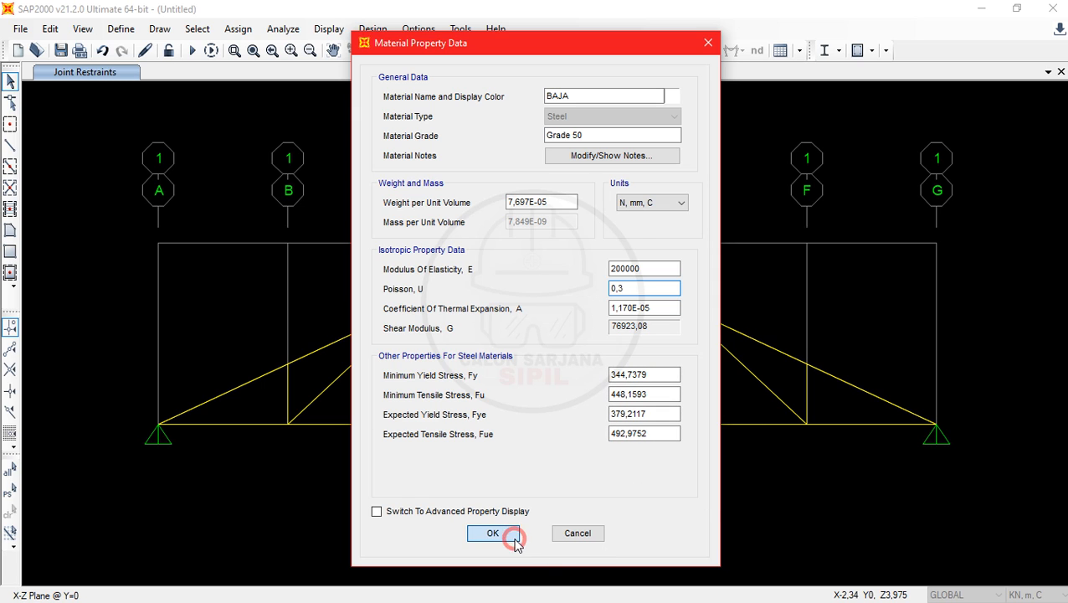
left_click(612, 373)
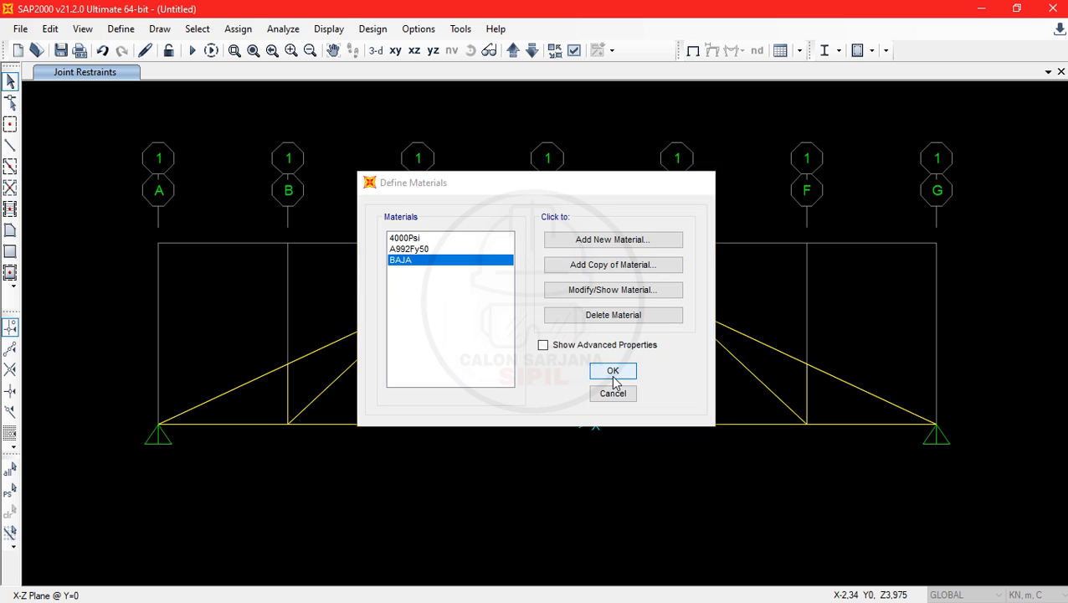
Look up the truss member dimensions in the Soal PDF in Acrobat, and return to SAP2000
left_click(120, 30)
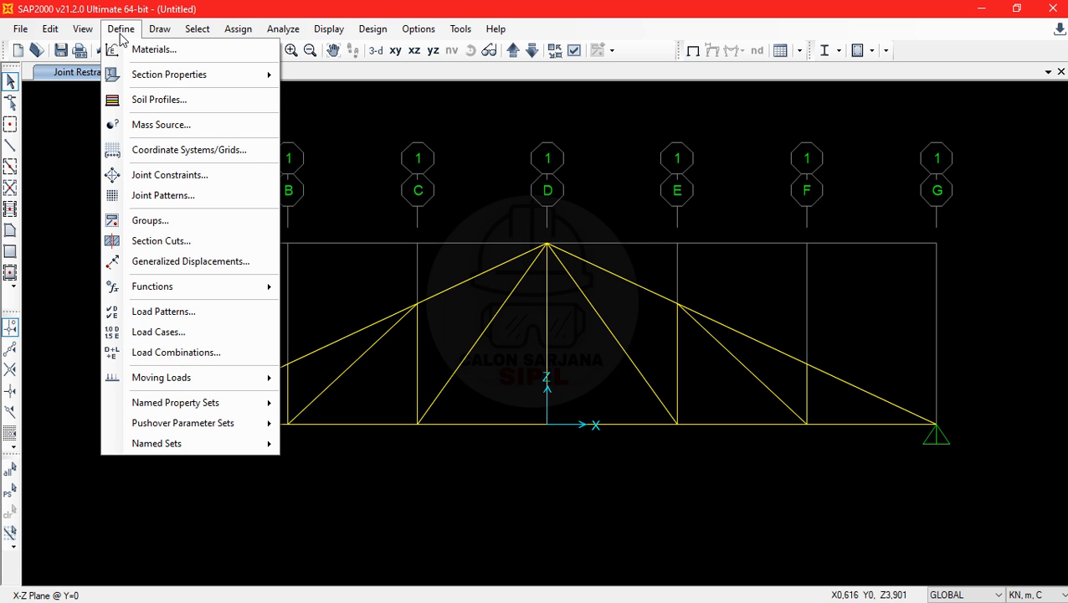
key("alt+Tab")
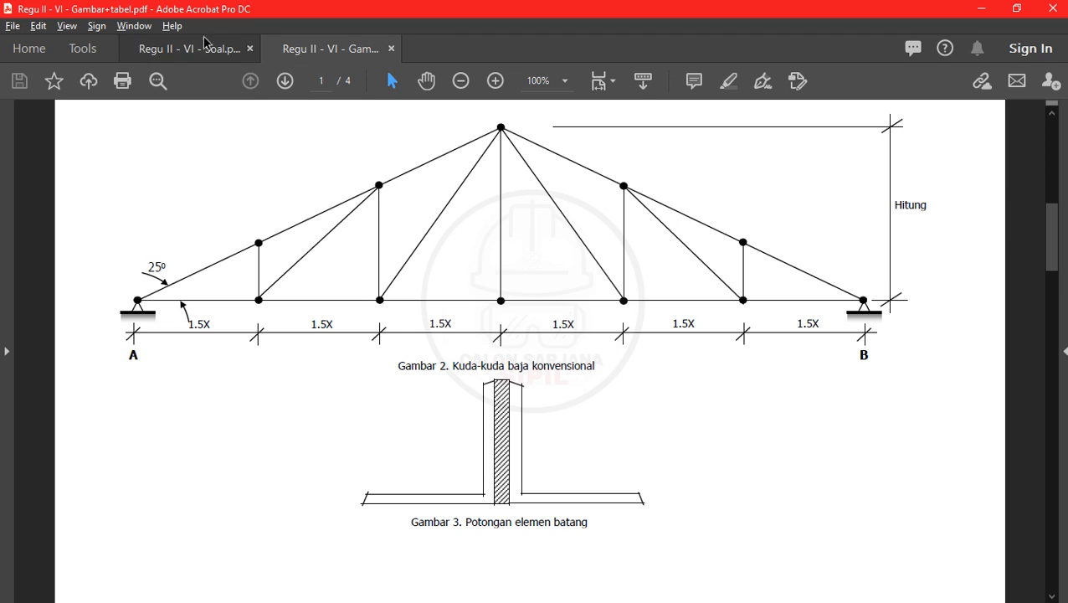
left_click(200, 48)
scroll(776, 278, "up", 4)
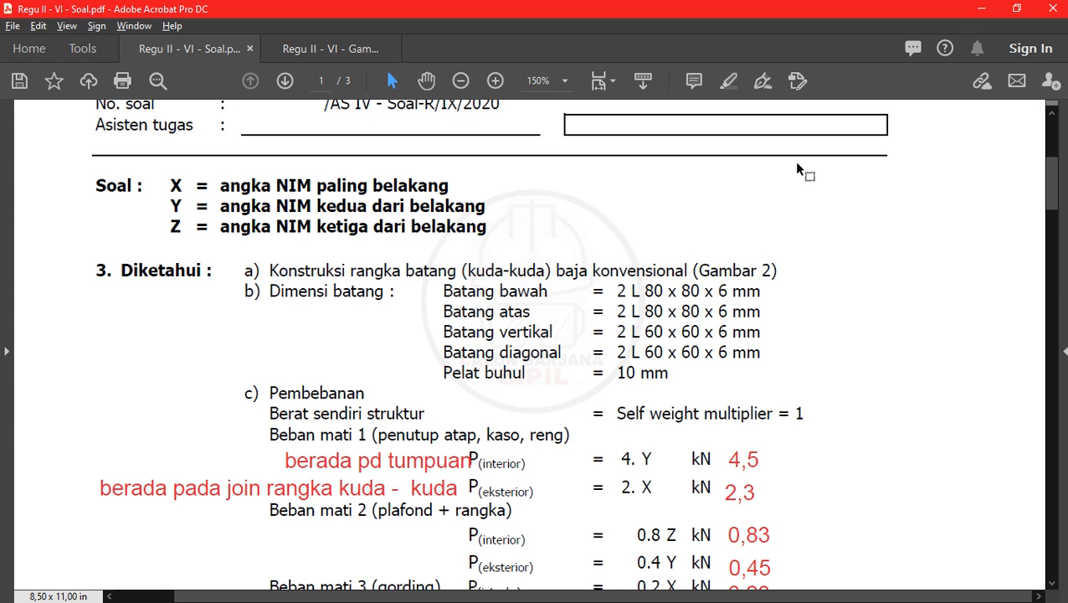
left_click(981, 8)
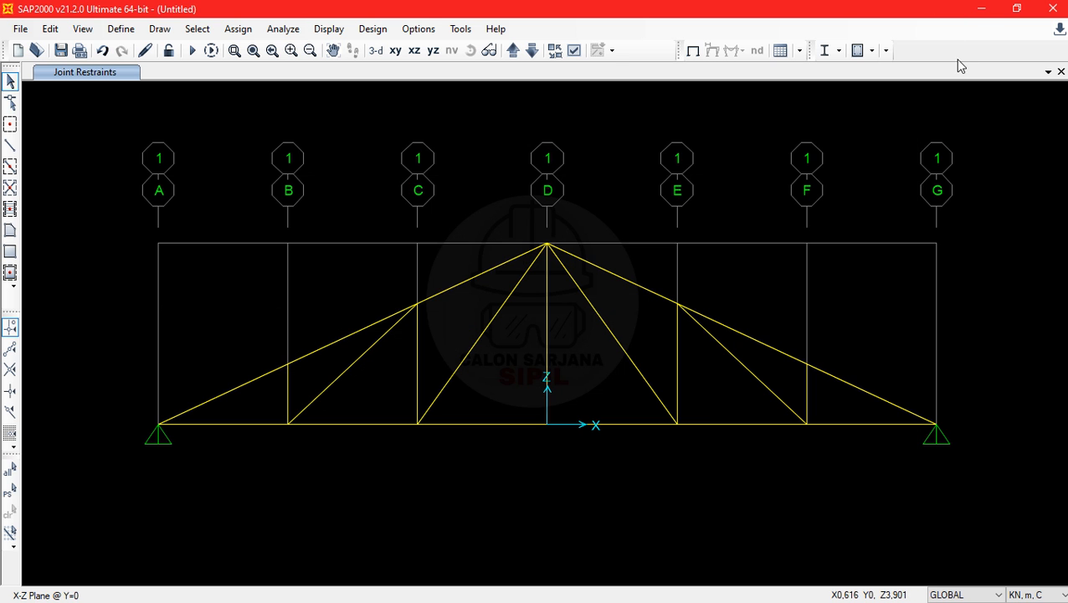
Add a new steel double angle frame section and name it 2L 80 . 80 . 6
left_click(120, 29)
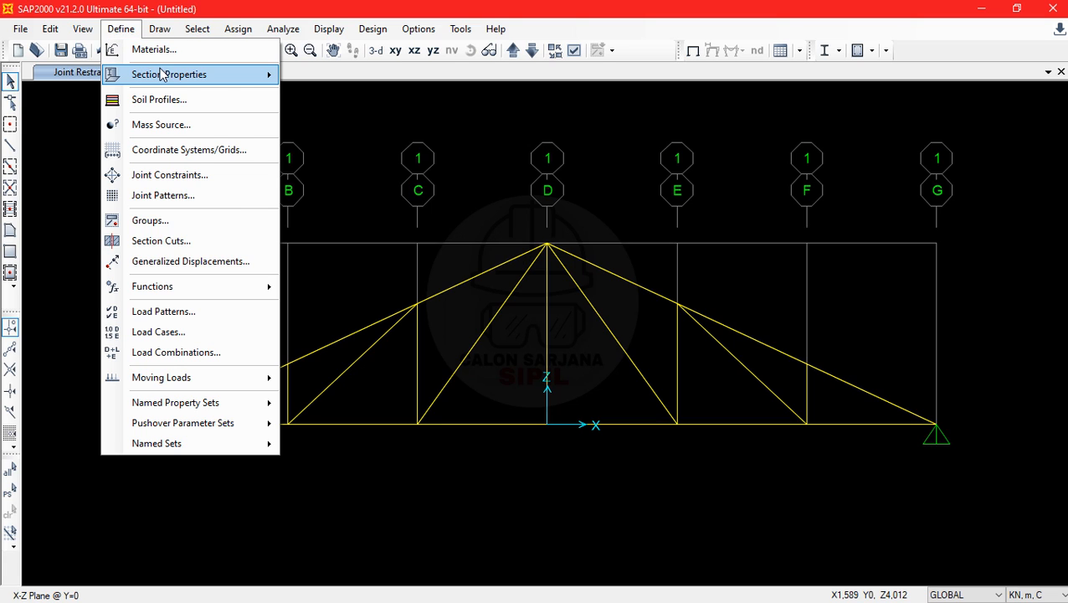
mouse_move(161, 75)
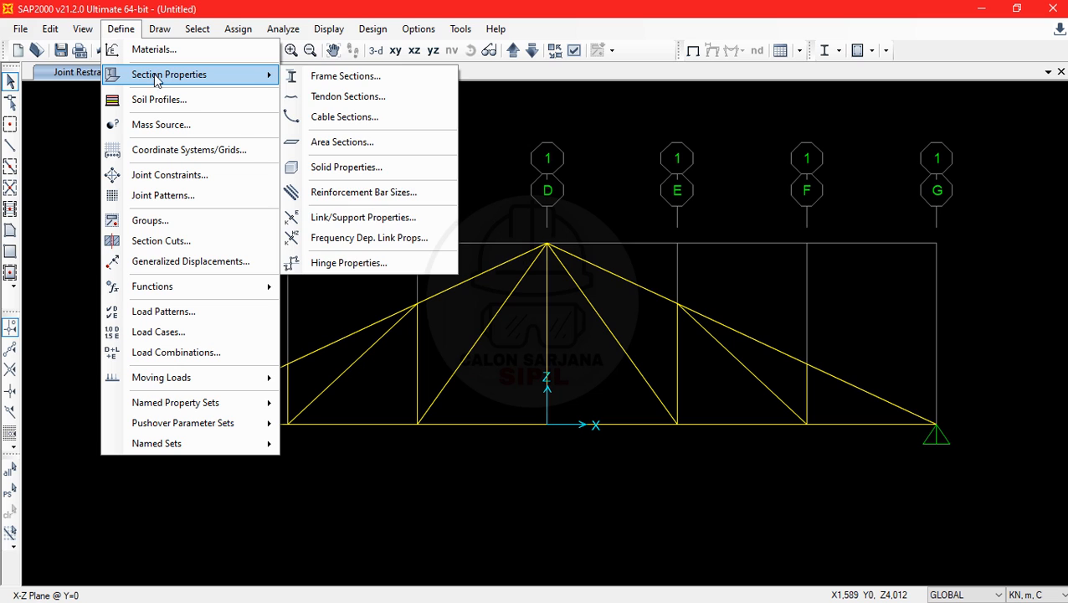
left_click(312, 78)
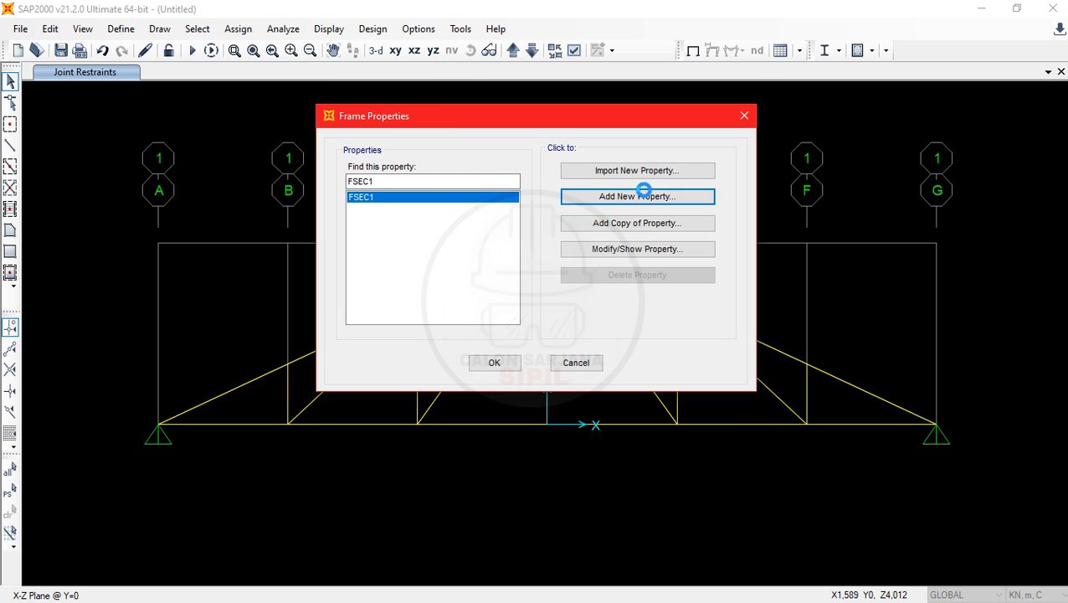
left_click(645, 196)
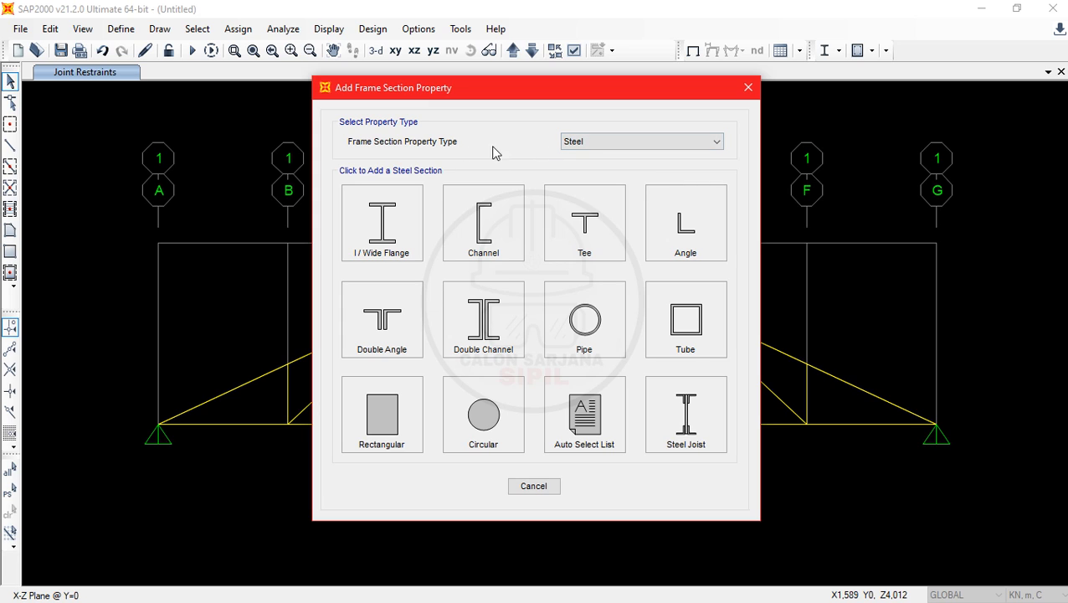
left_click(382, 337)
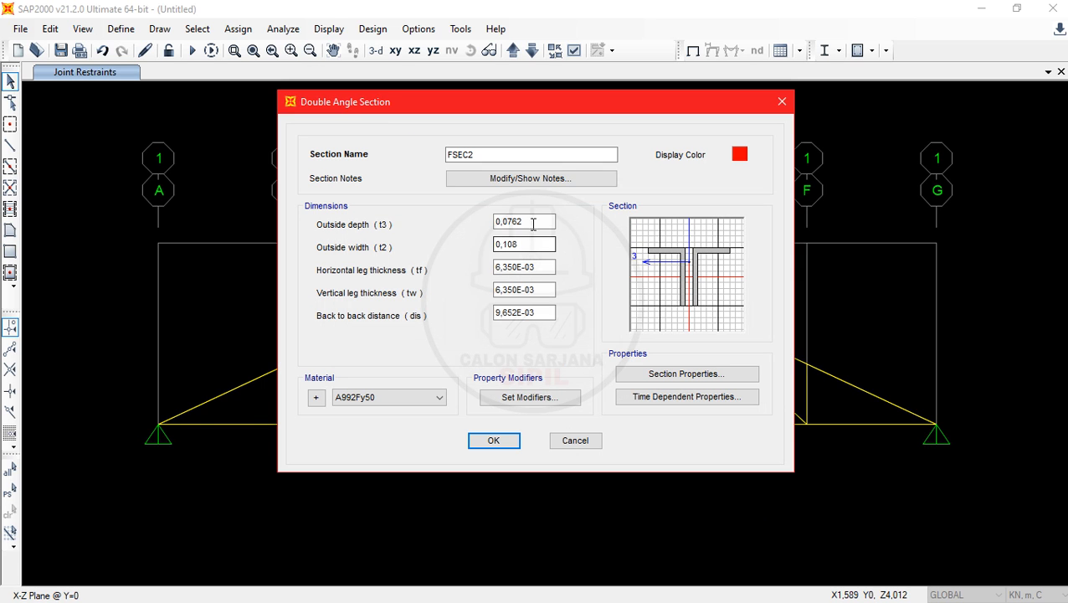
left_click(527, 157)
left_click_drag(527, 157, 410, 156)
type("2l")
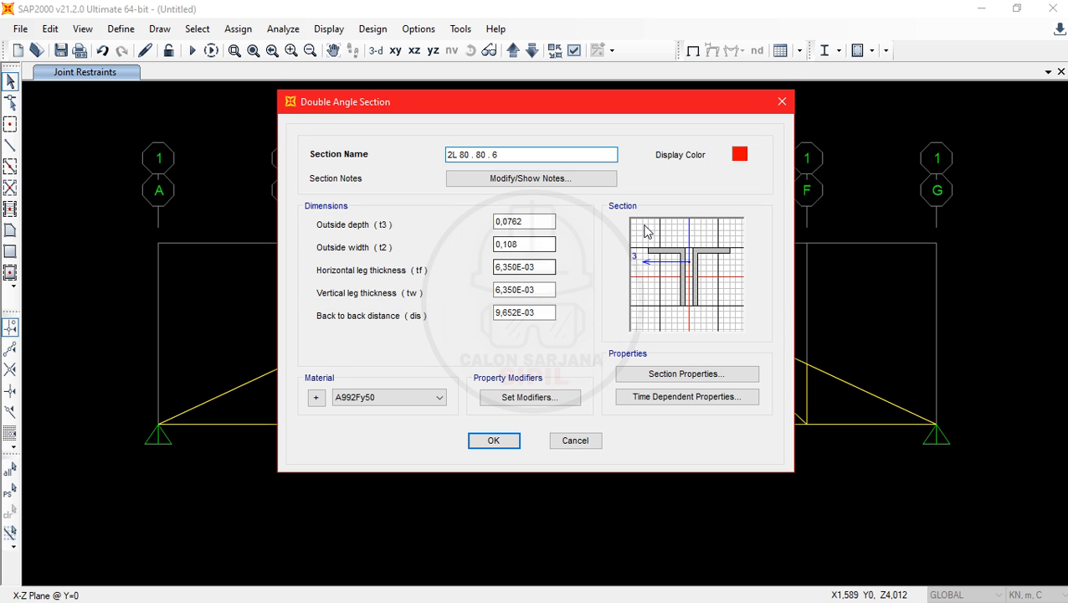
Examine the dimensioned double angle cross-section in AutoCAD's GAMBAR drawing, and return to SAP2000
key("alt+Tab")
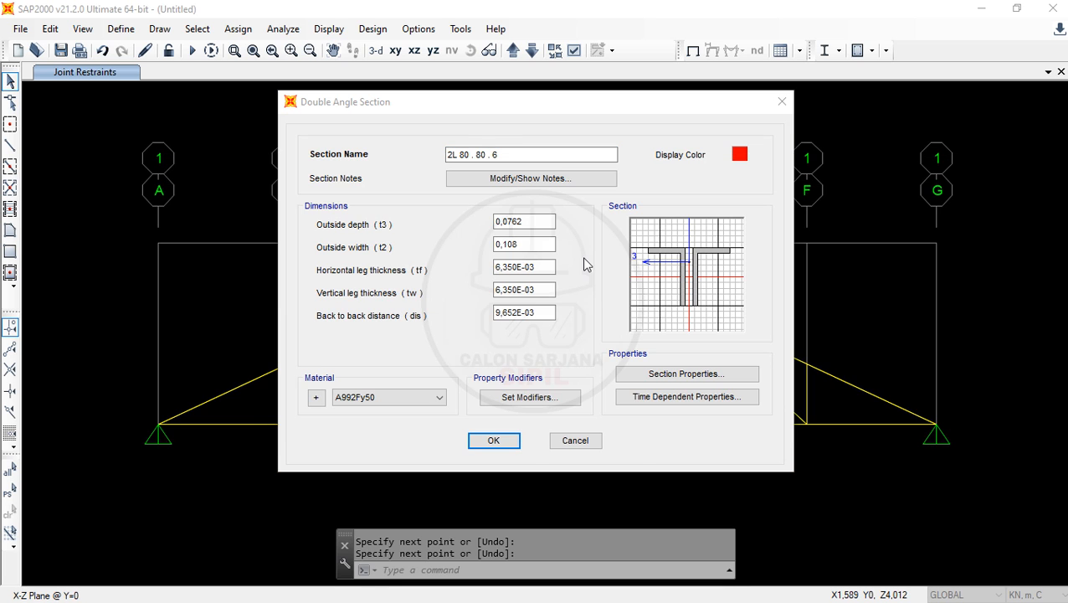
scroll(517, 332, "down", 12)
scroll(394, 461, "up", 6)
scroll(402, 446, "up", 6)
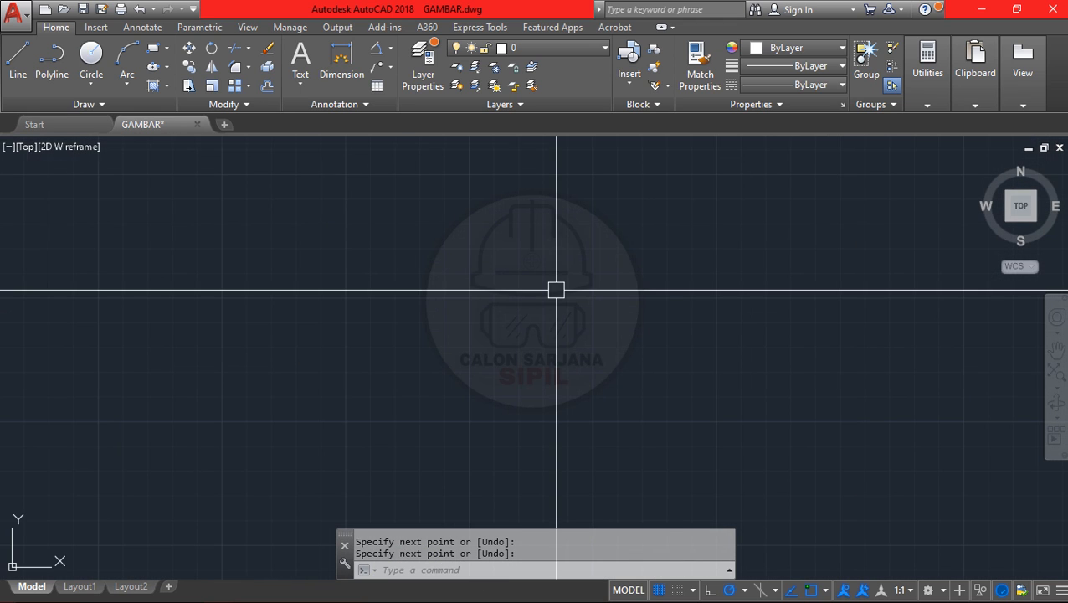
mouse_move(728, 142)
middle_mouse_down()
mouse_move(622, 377)
mouse_move(502, 412)
middle_mouse_up()
scroll(456, 384, "down", 2)
middle_click_drag(457, 384, 406, 407)
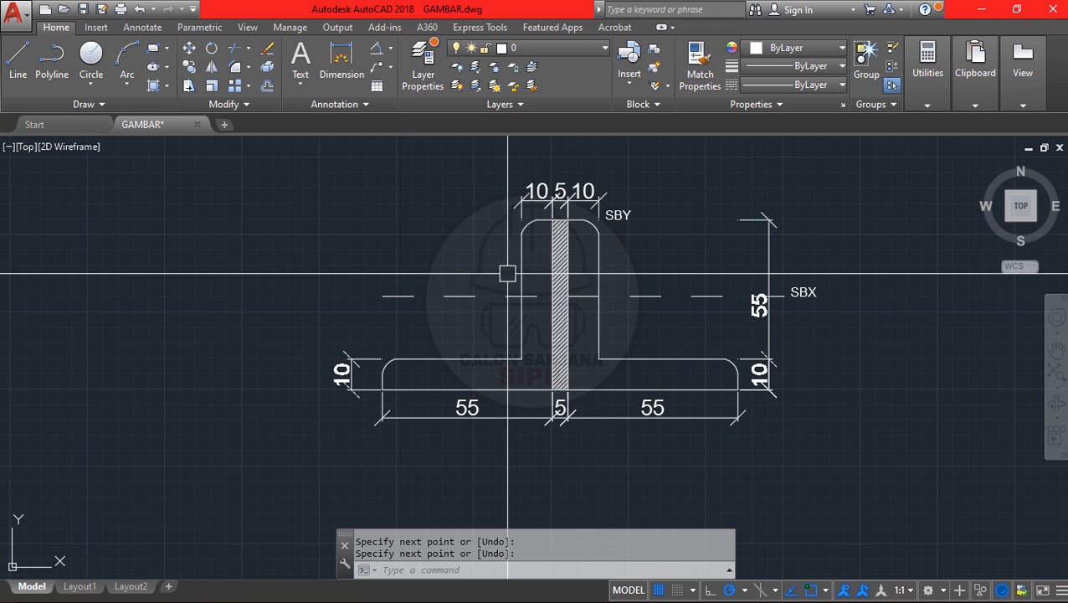
scroll(493, 313, "down", 2)
scroll(479, 392, "up", 2)
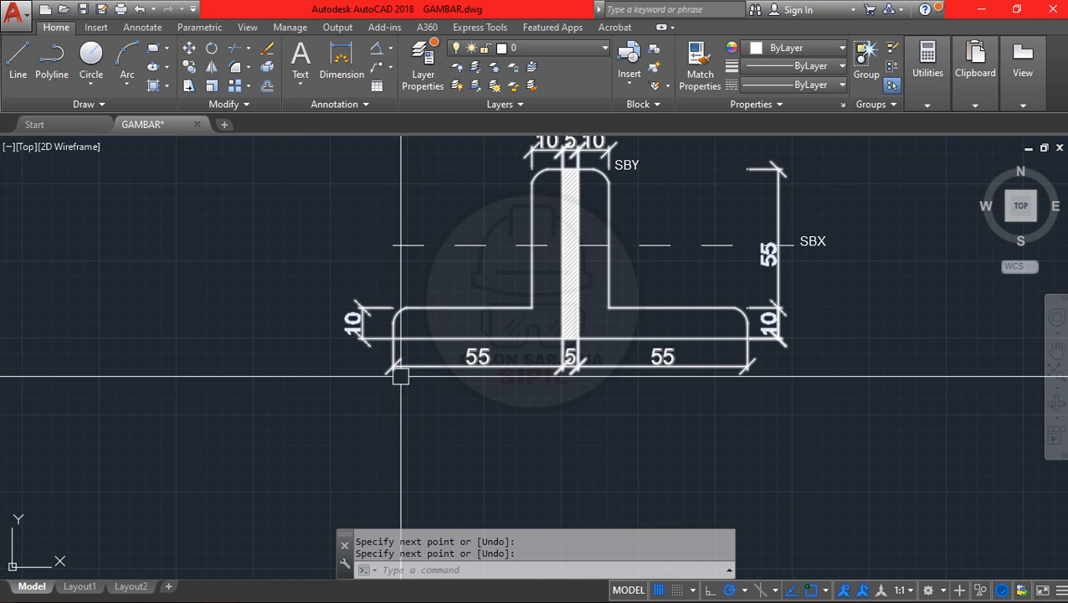
key("alt+Tab")
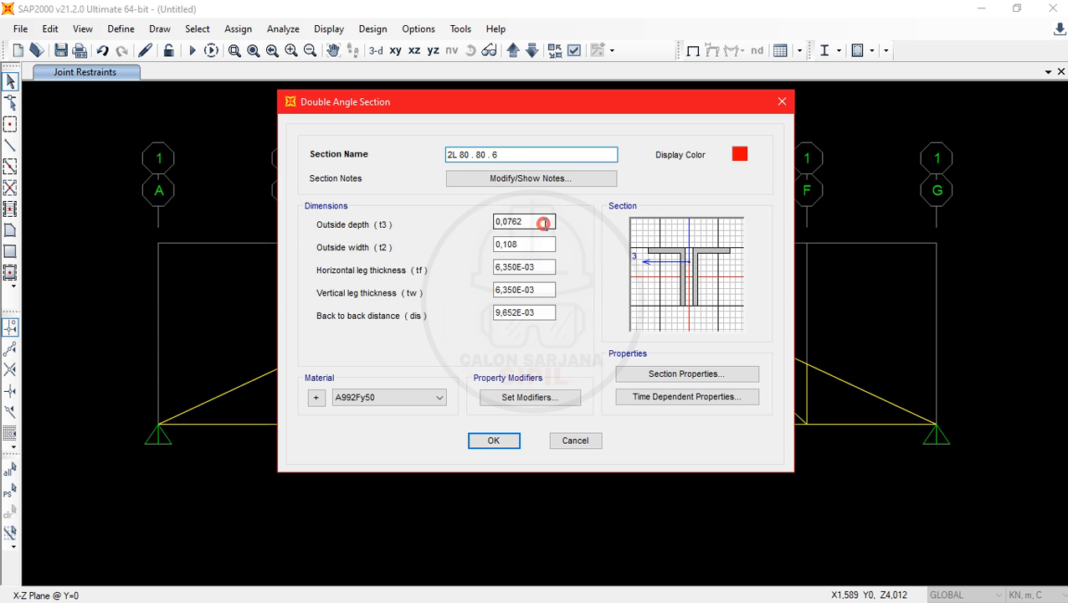
Set the double angle section's outside depth and outside width to 0,08 m
left_click_drag(544, 220, 506, 222)
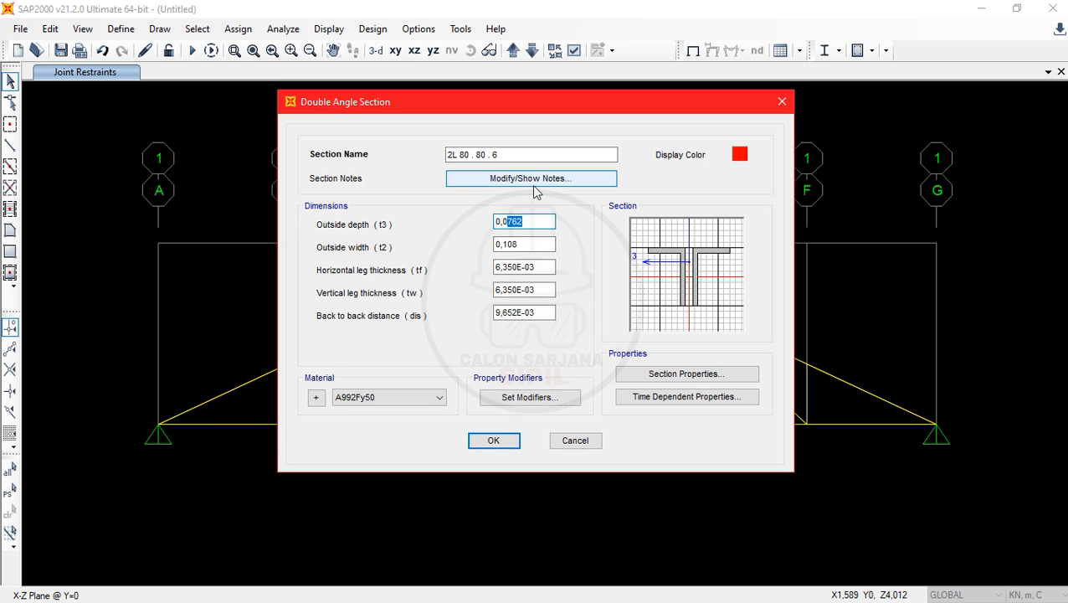
type("8")
left_click(528, 246)
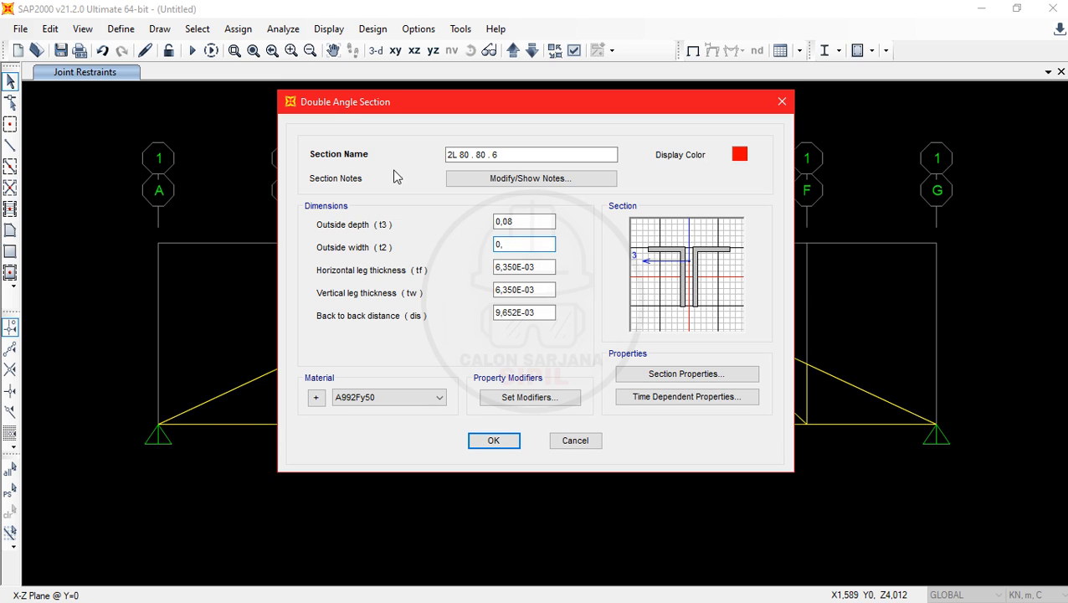
type(",")
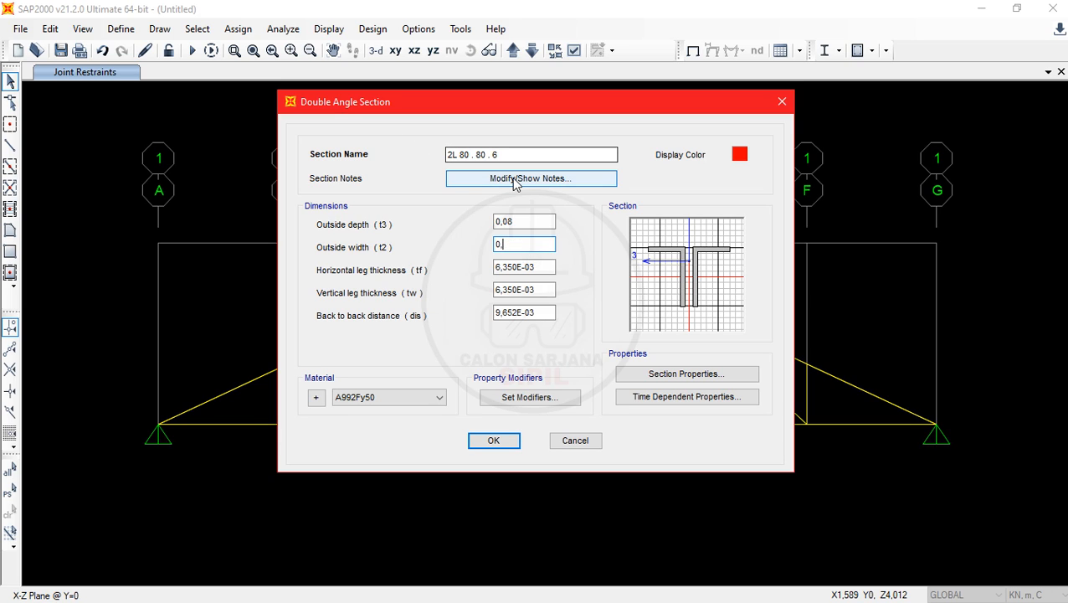
type("08")
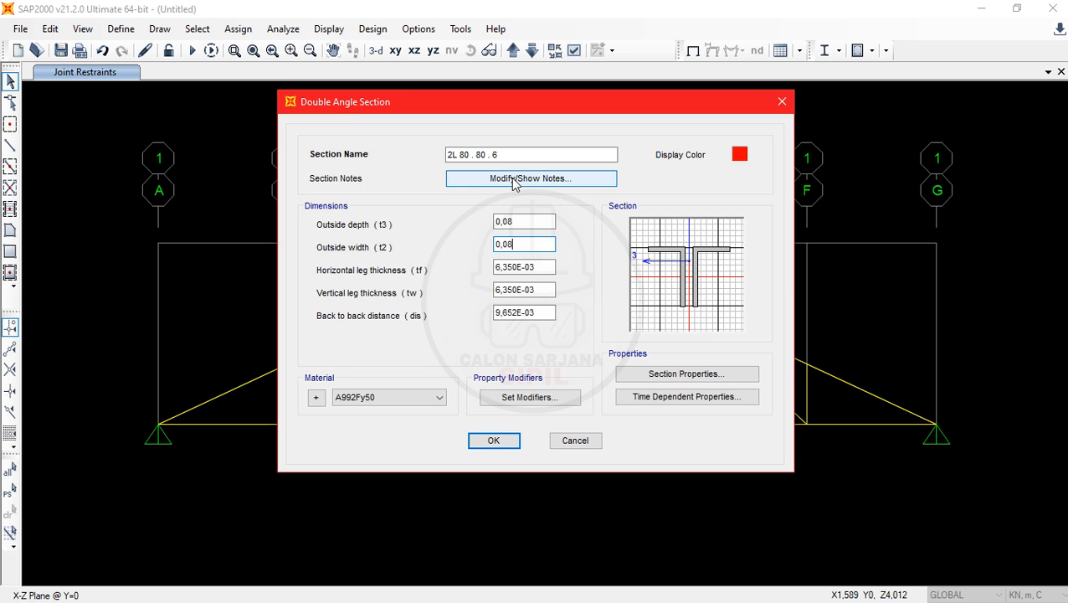
Compare the leg thicknesses with the AutoCAD cross-section, and set the horizontal and vertical leg thicknesses to 0,006 m in SAP2000
left_click(546, 267)
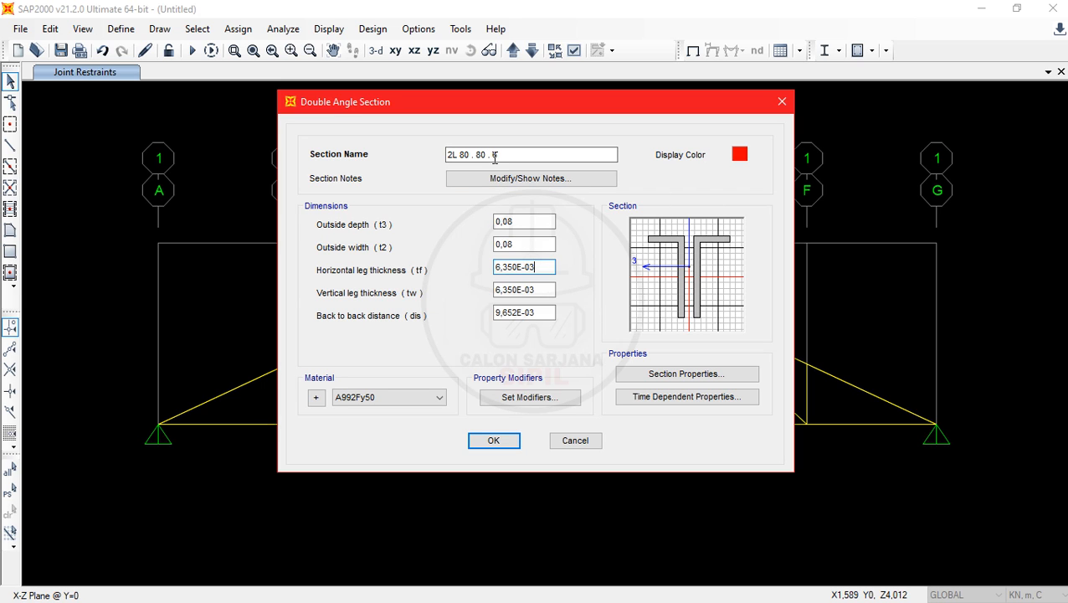
key("alt+Tab")
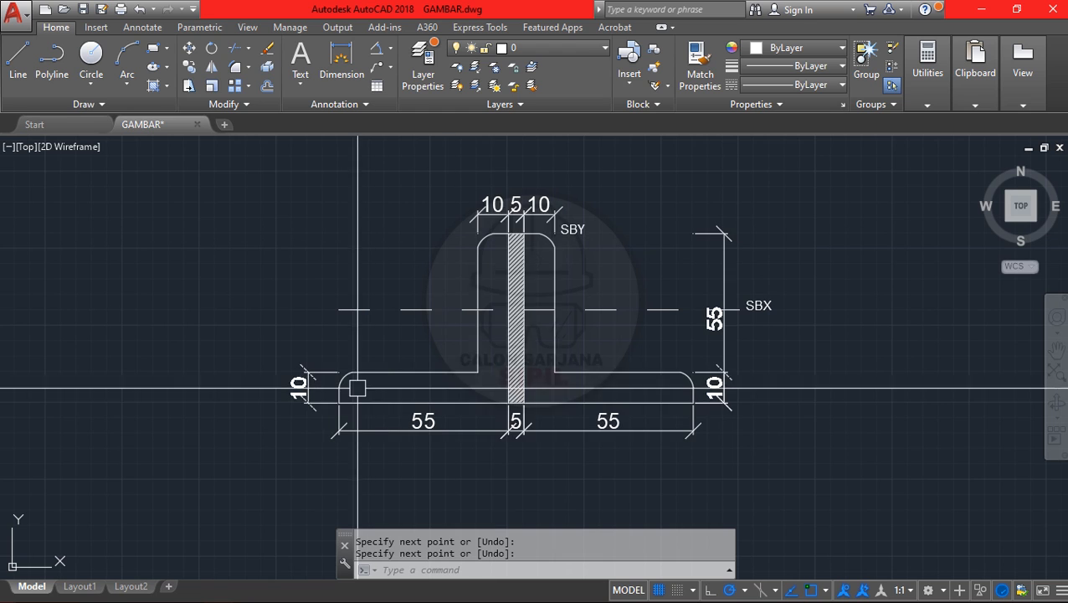
key("alt+Tab")
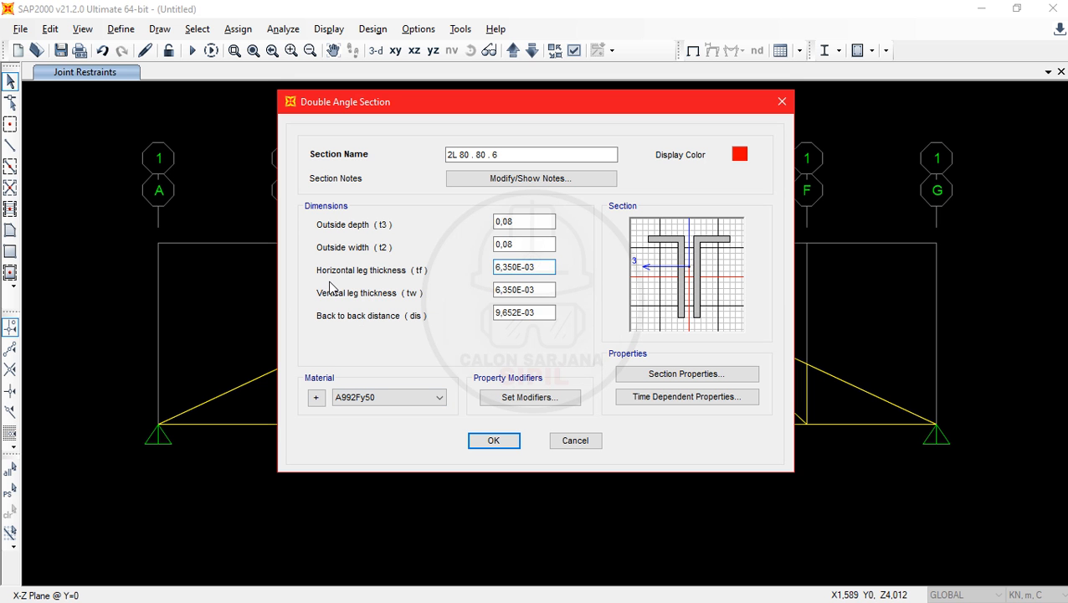
key("alt+Tab")
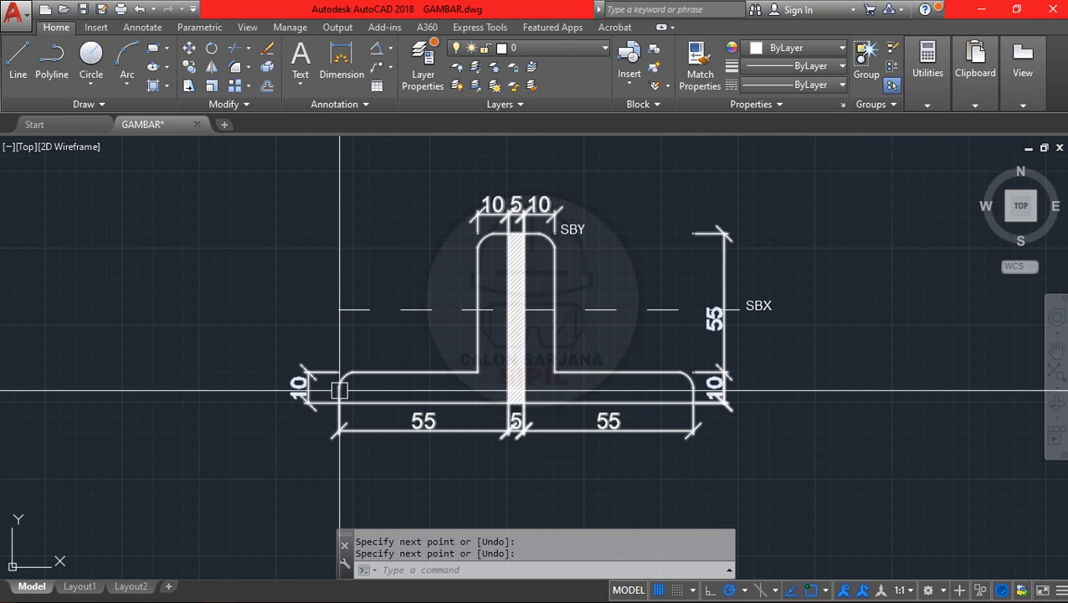
key("alt+Tab")
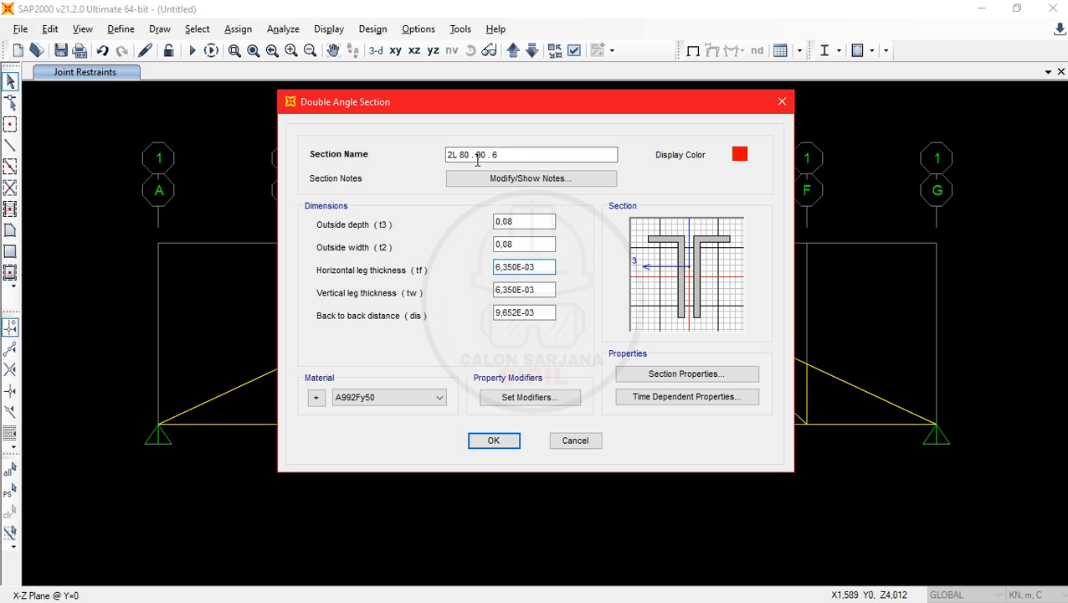
key("alt+Tab")
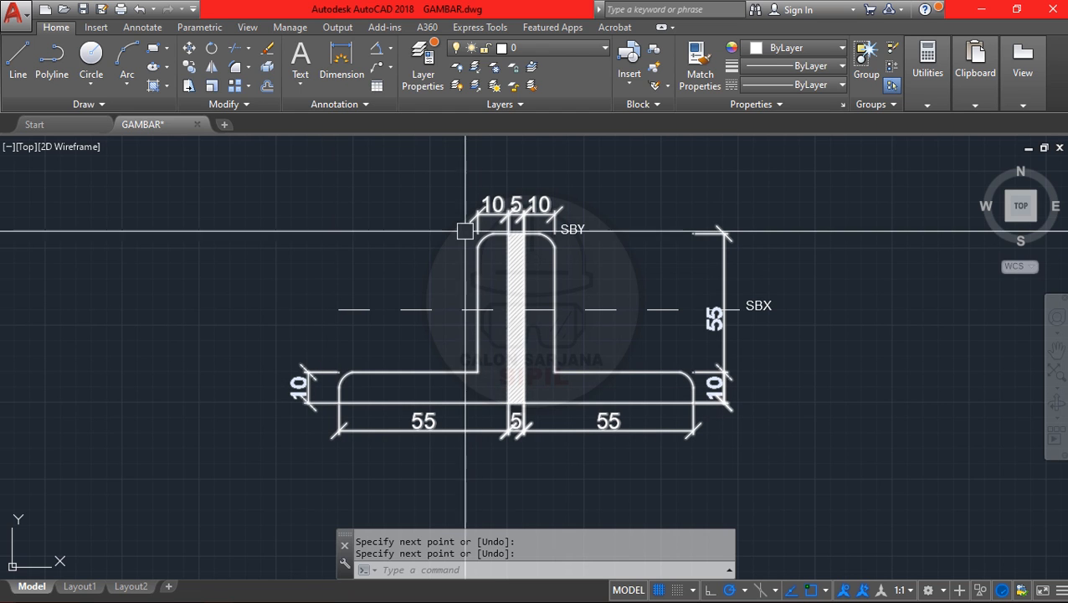
key("alt+Tab")
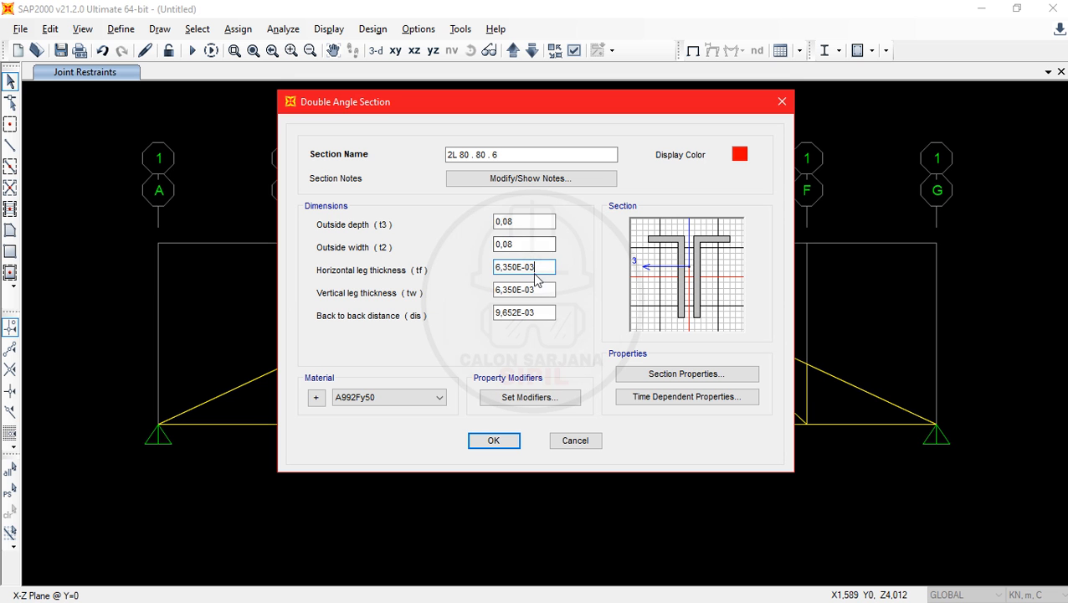
left_click_drag(537, 270, 470, 272)
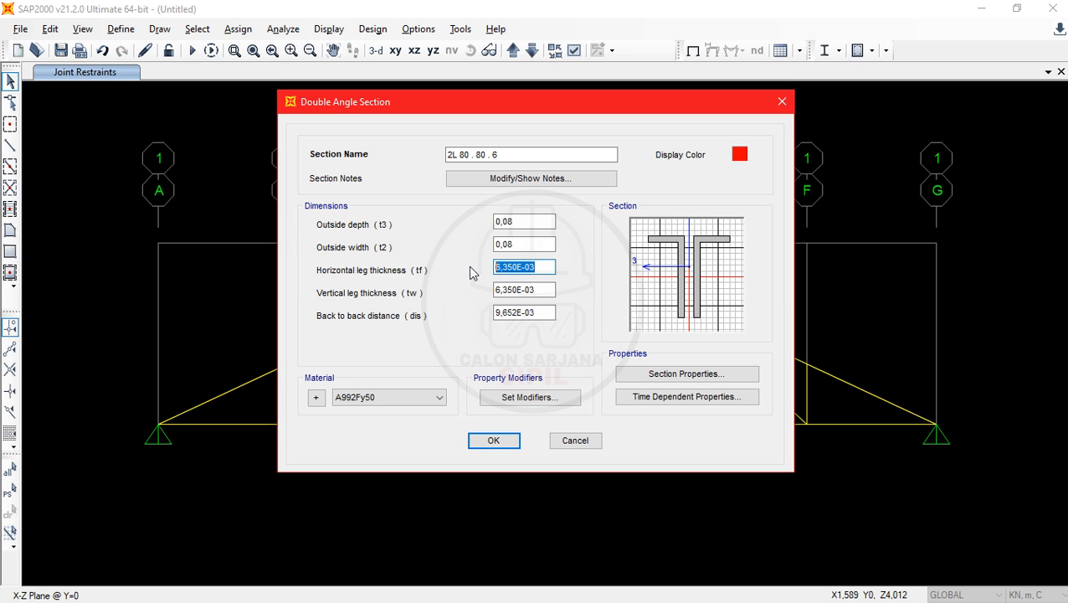
type("0,006")
left_click_drag(529, 290, 460, 293)
type("006")
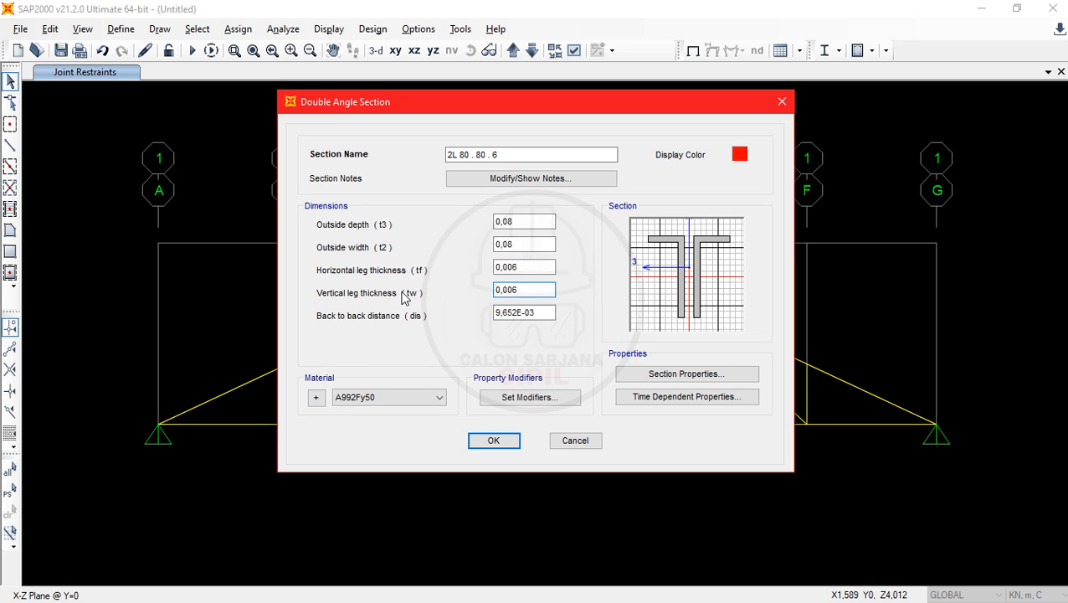
Check the gusset plate thickness in the Soal PDF, and set the section's back to back distance to 0,01 m in SAP2000
key("alt+Tab")
left_click(574, 270)
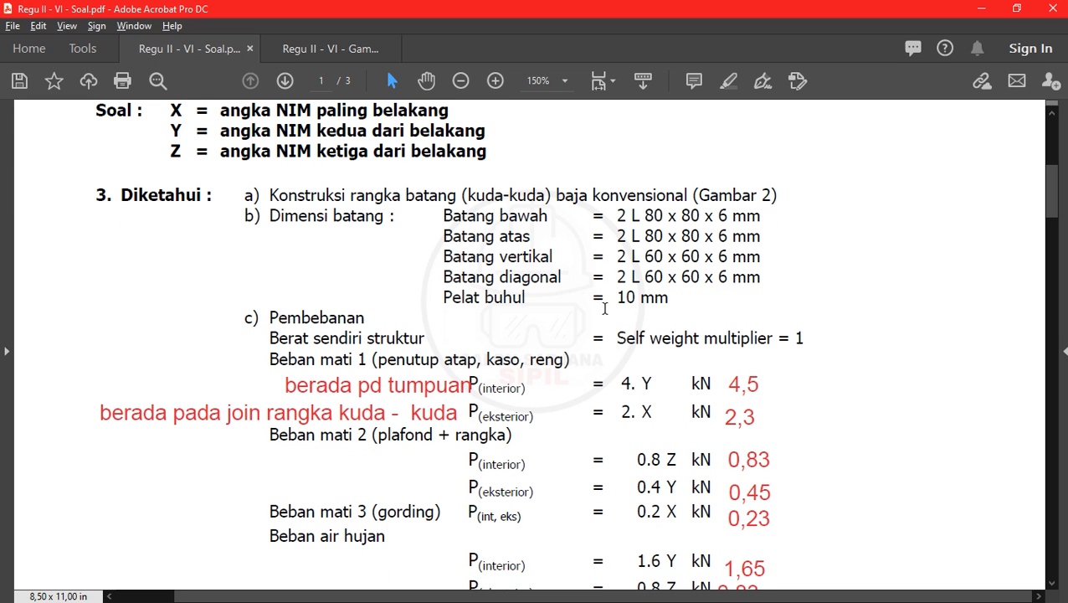
scroll(651, 311, "down", 2)
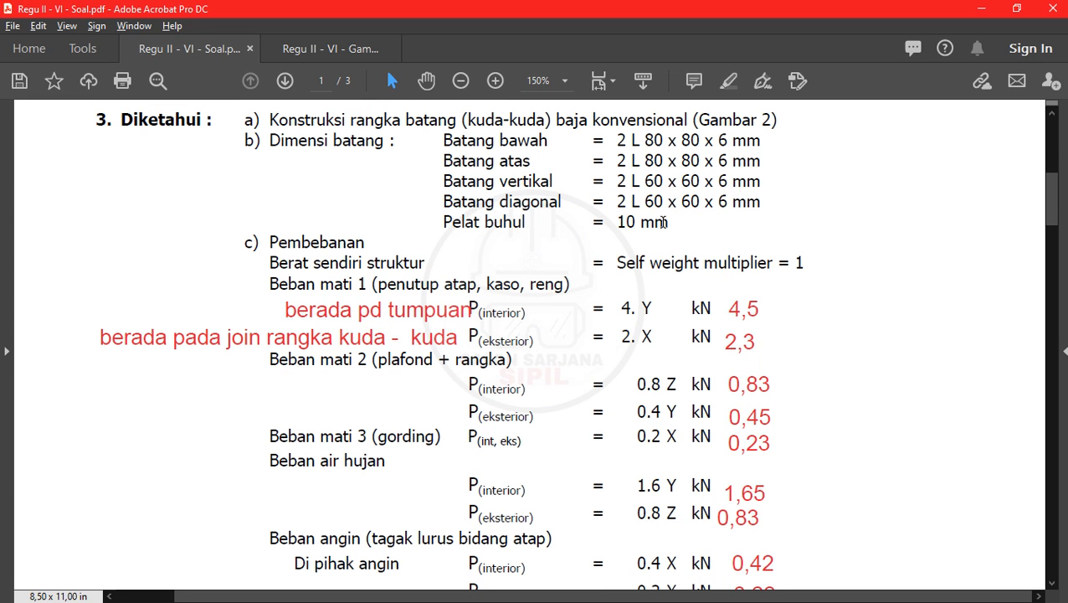
key("alt+Tab")
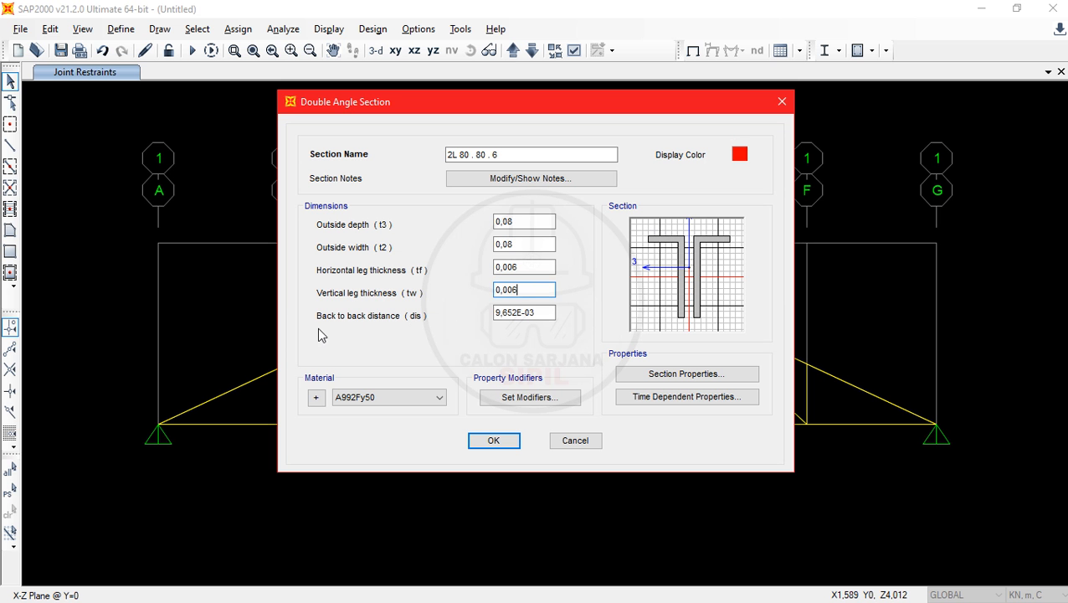
double_click(540, 312)
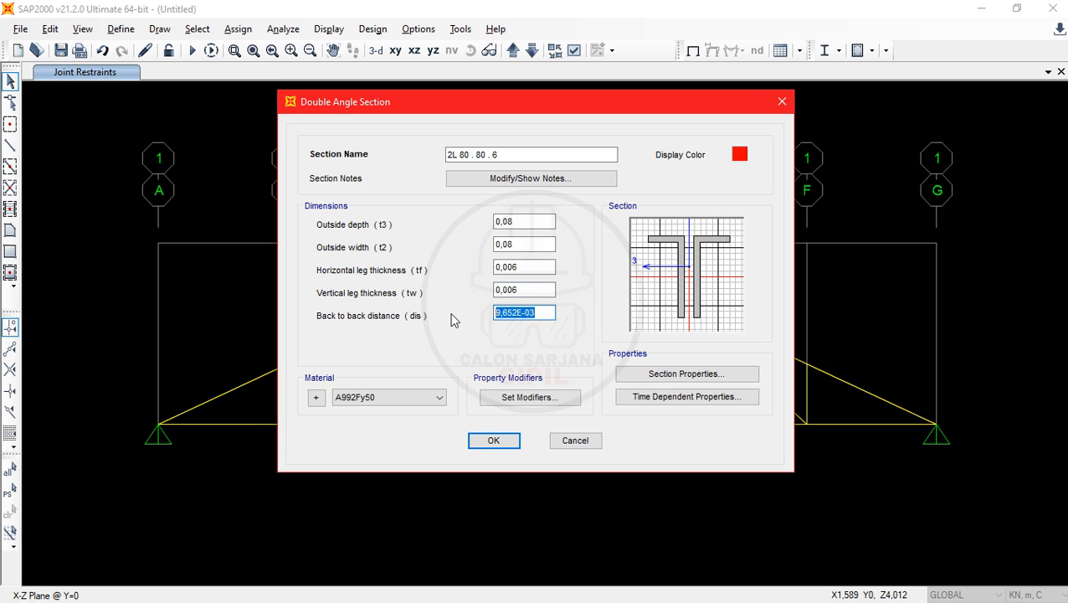
type("0,01")
Rename the double angle section 2L 80 . 80 . 6 , 10 and set its material to BAJA
left_click(527, 159)
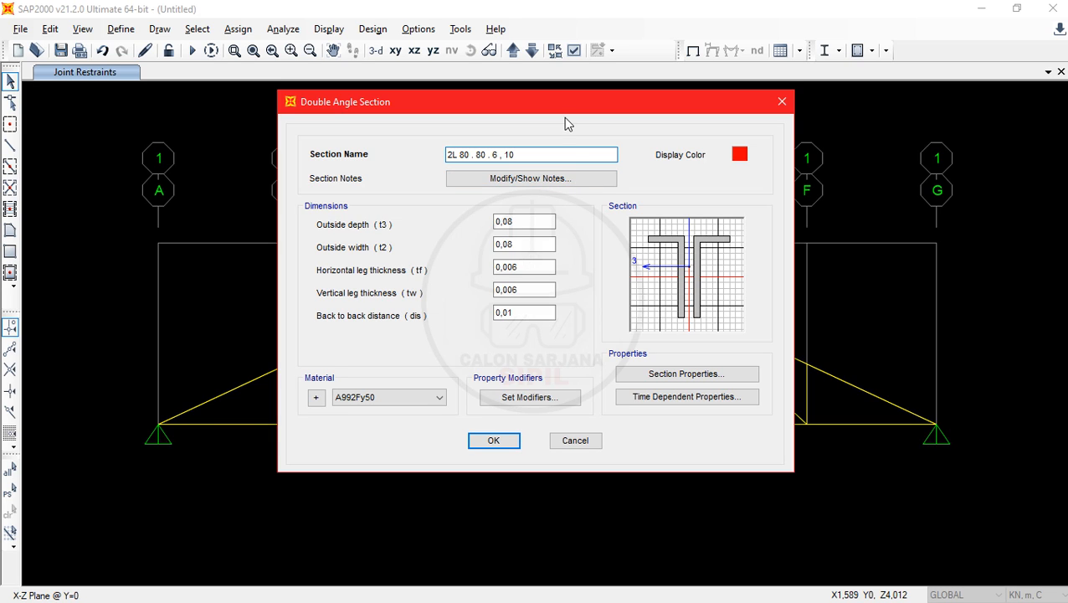
left_click(389, 398)
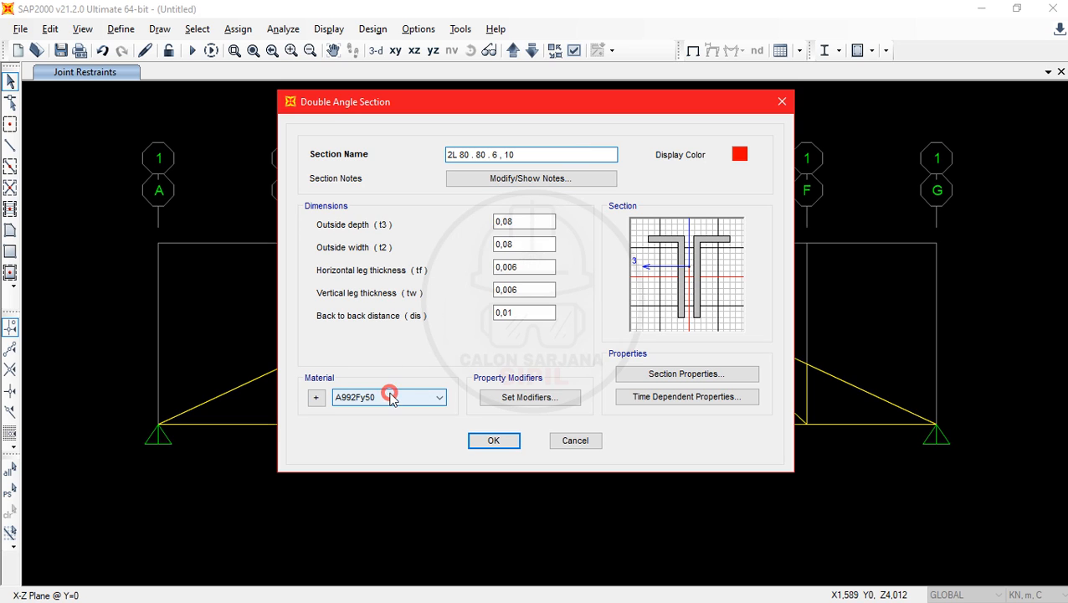
left_click(344, 435)
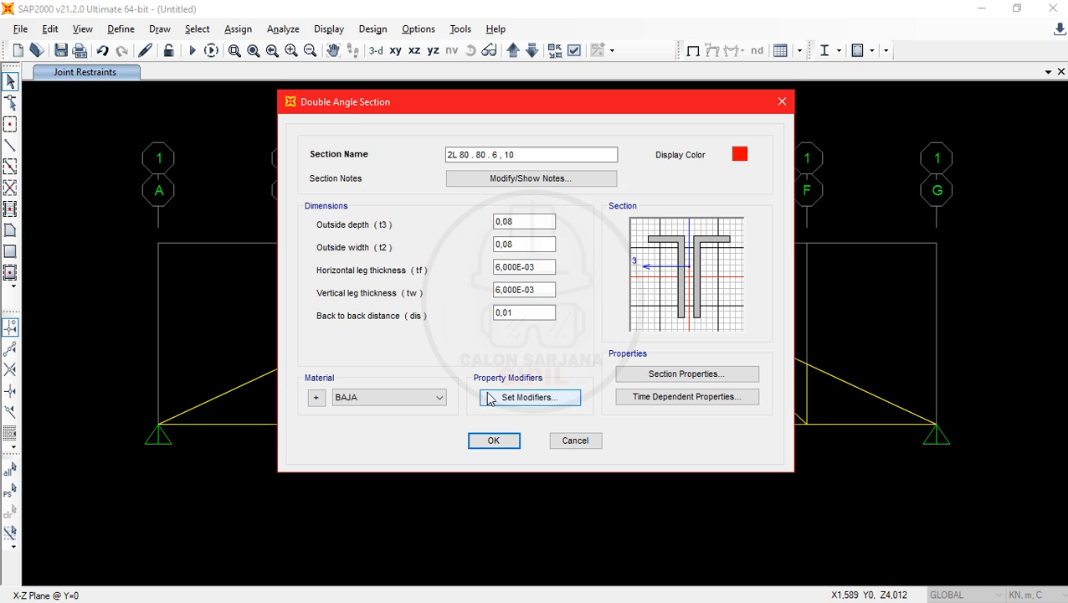
Confirm the double angle section, then copy the 2L 80 . 80 . 6 , 10 property and name the copy 2L 60 . 60 . 6 , 10
left_click(500, 440)
left_click(377, 197)
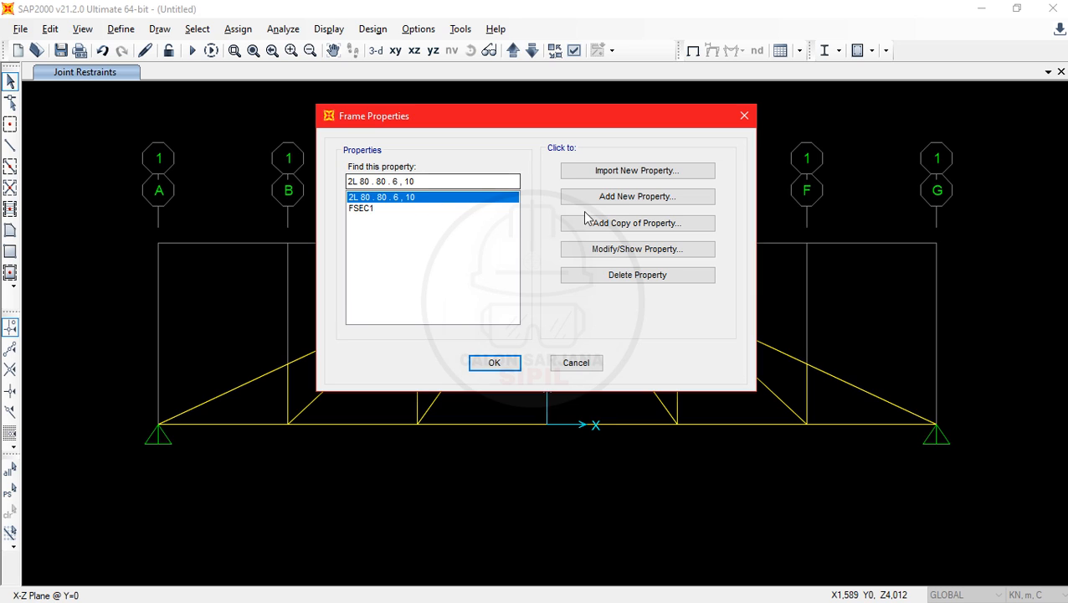
left_click(650, 225)
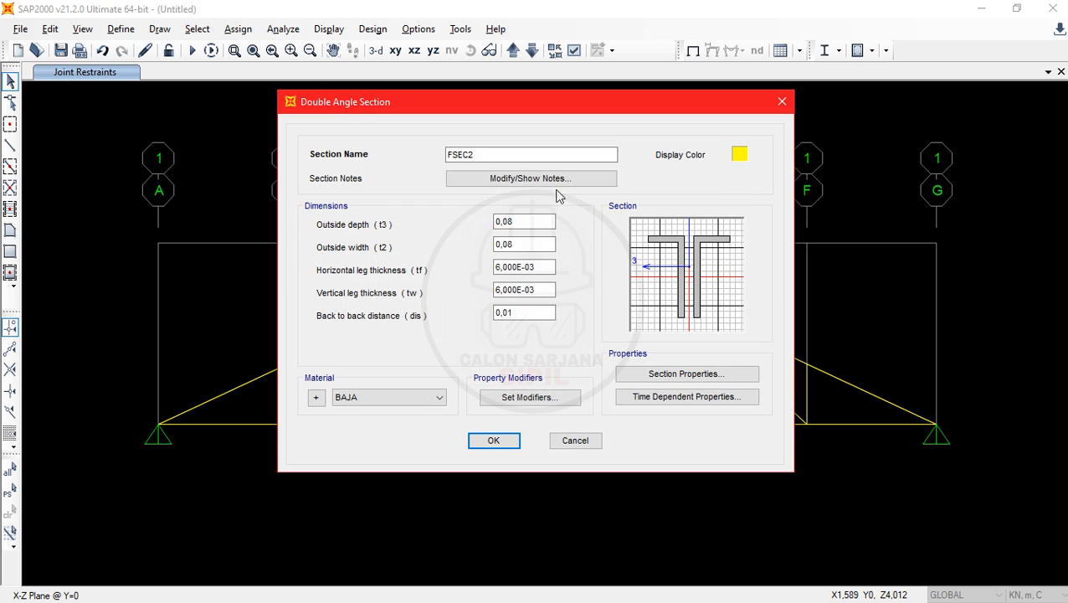
left_click_drag(503, 156, 437, 161)
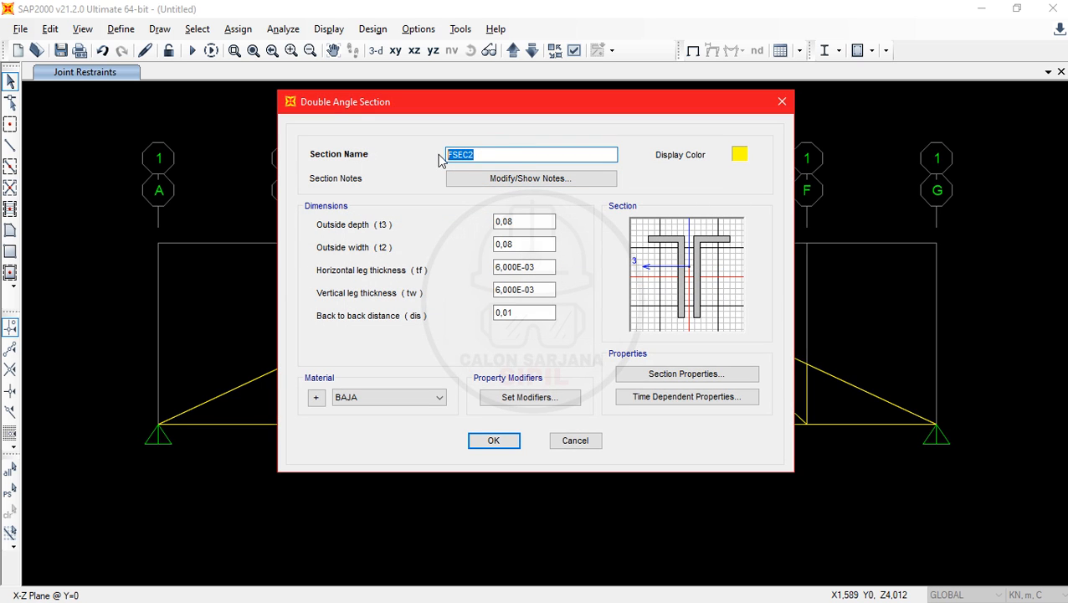
type("2L 60 . 60 . 6 , 10")
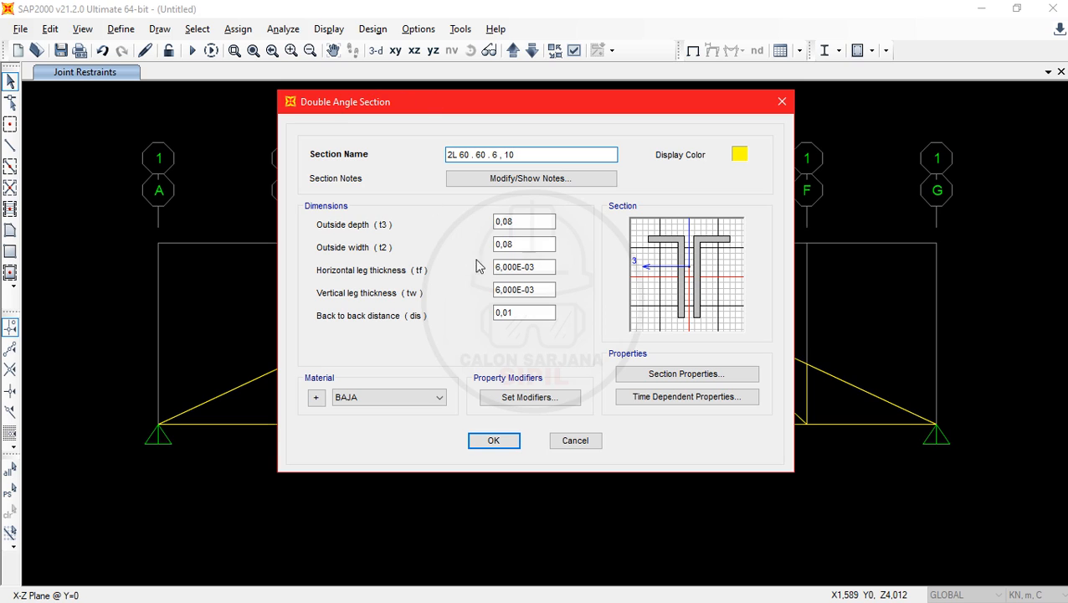
Set the 2L 60 . 60 . 6 , 10 section's outside depth and outside width to 0,06 m and accept the frame properties
left_click(520, 225)
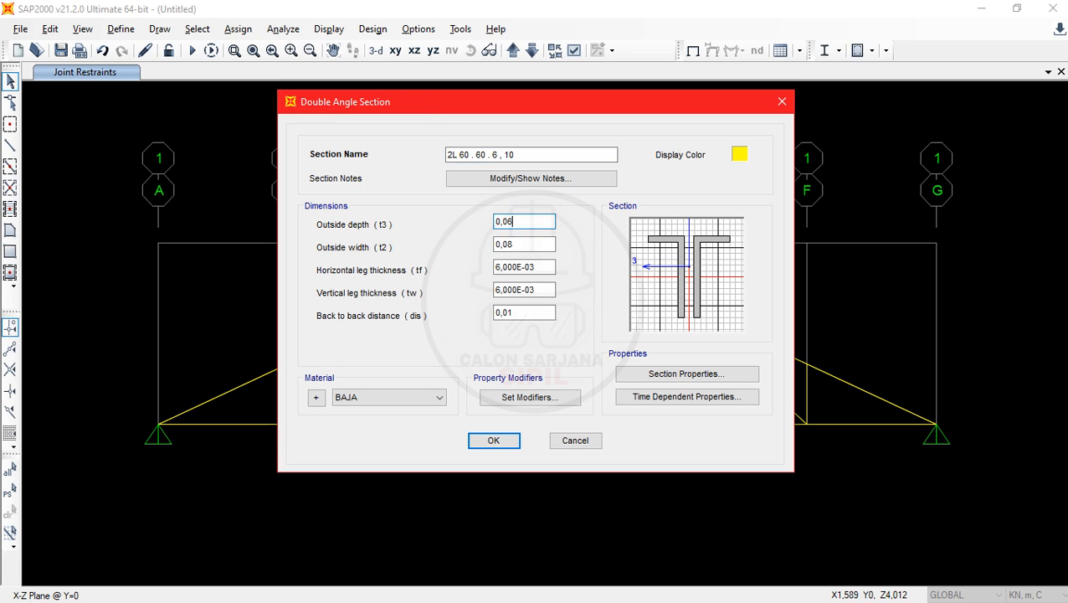
key("Tab")
key("Right")
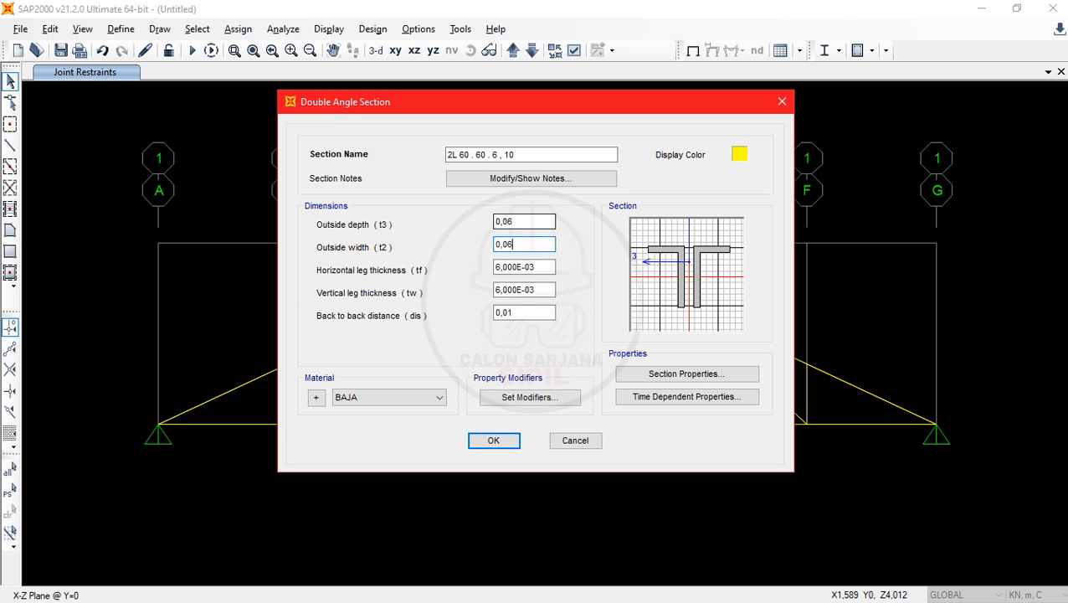
key("Tab")
key("Tab")
key("Tab")
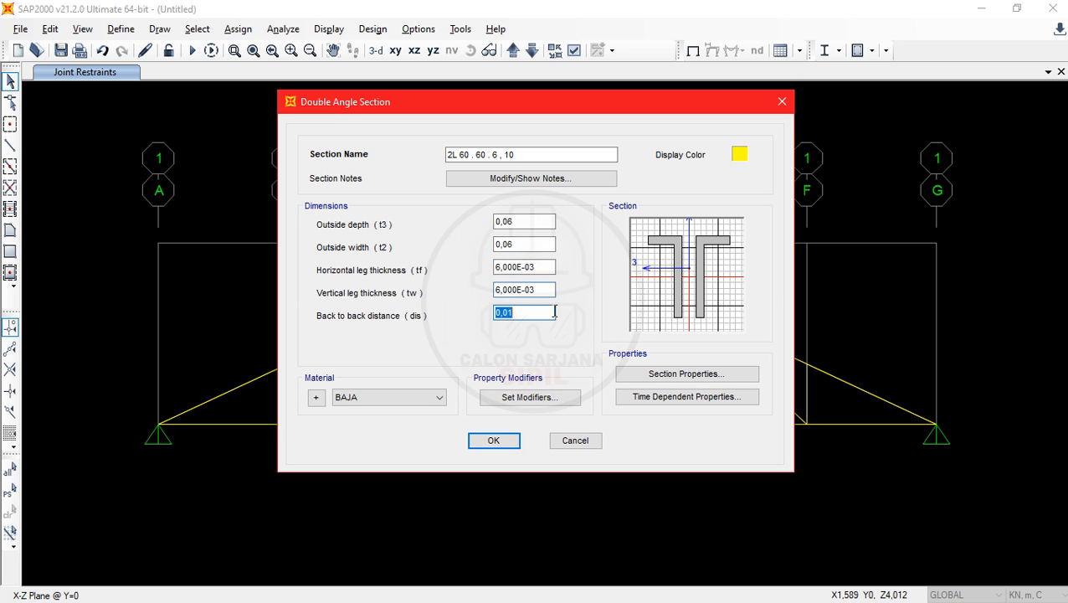
left_click(512, 442)
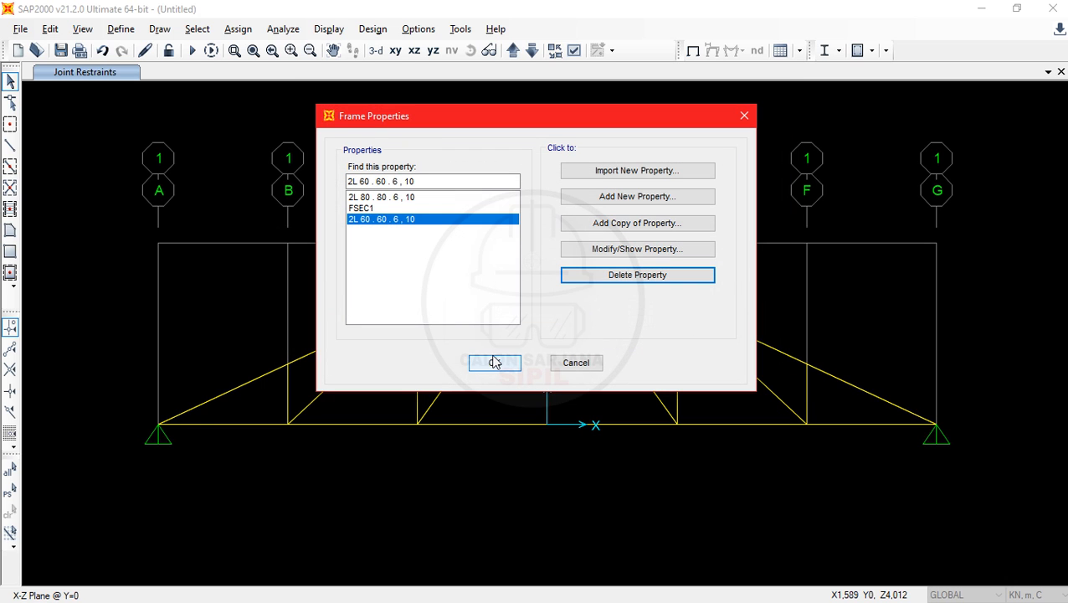
left_click(492, 363)
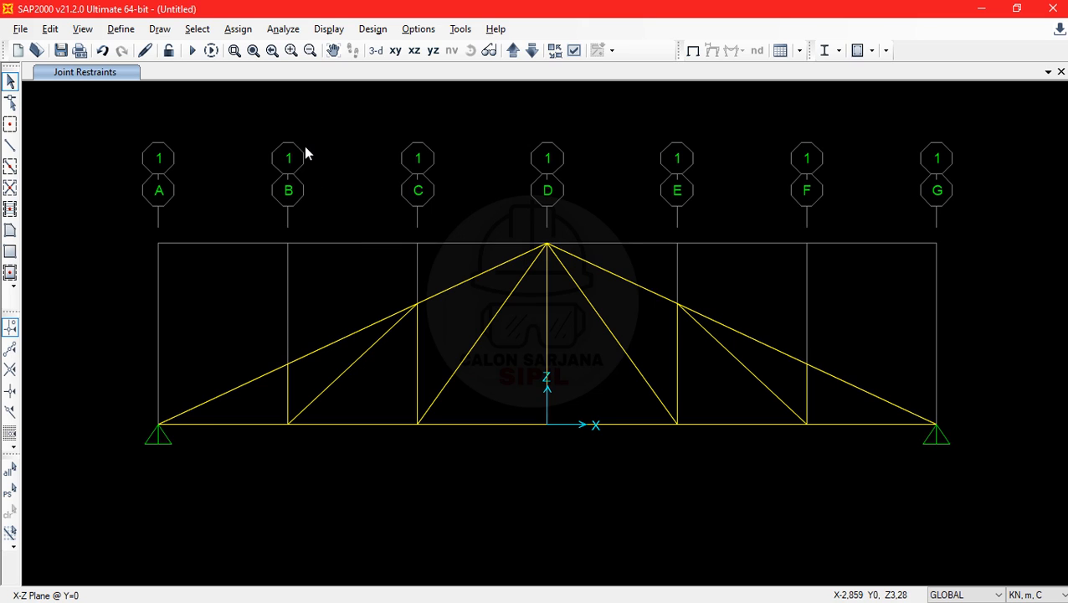
Open the load pattern definitions, check the Pembebanan load list in the Soal PDF, and return to SAP2000
left_click(124, 29)
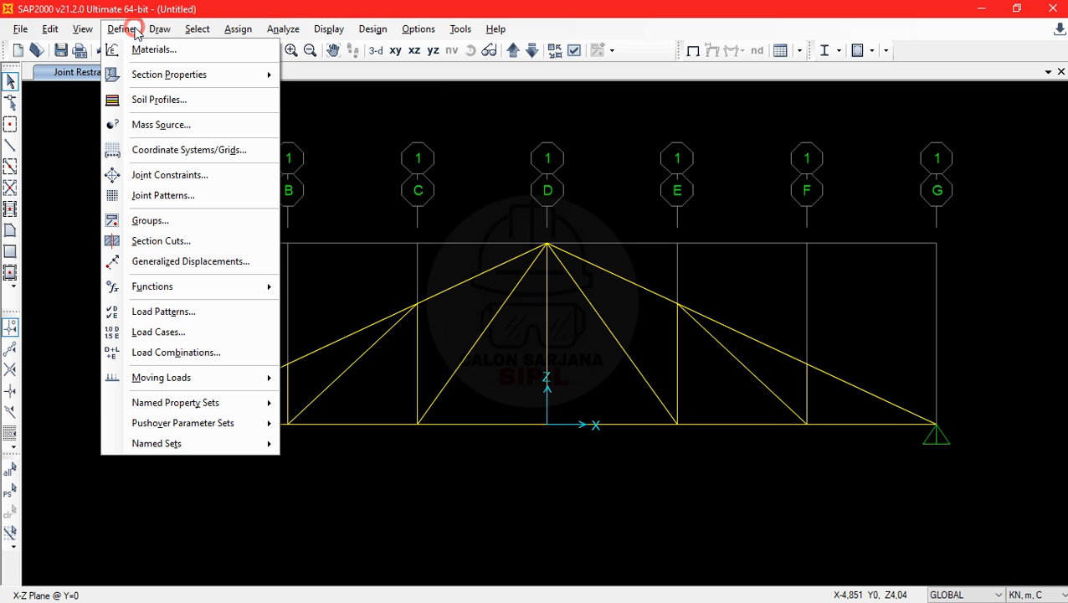
left_click(167, 310)
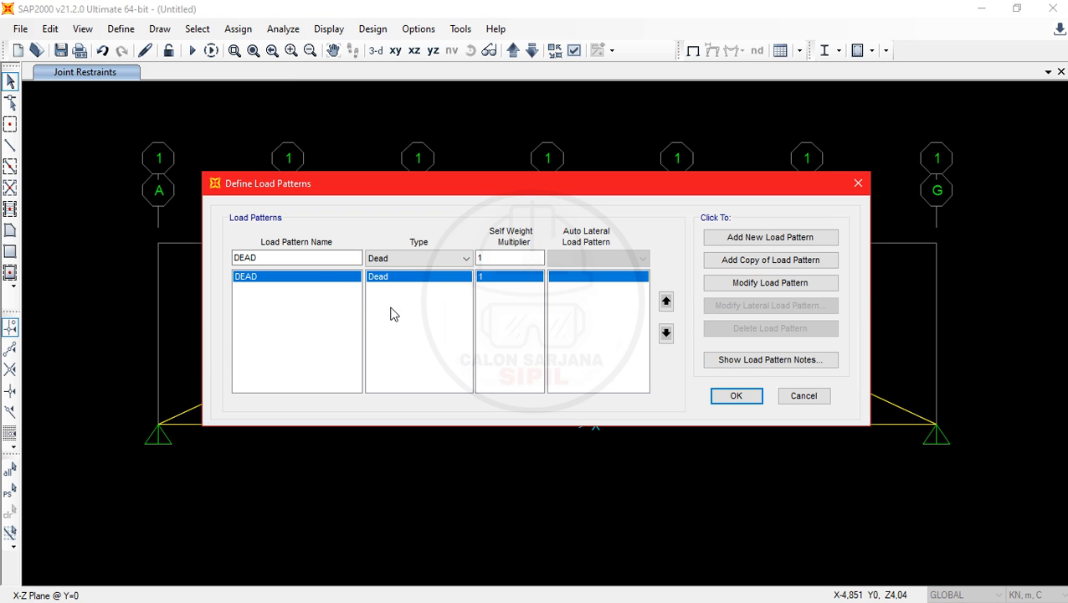
left_click_drag(317, 259, 211, 262)
key("alt+Tab")
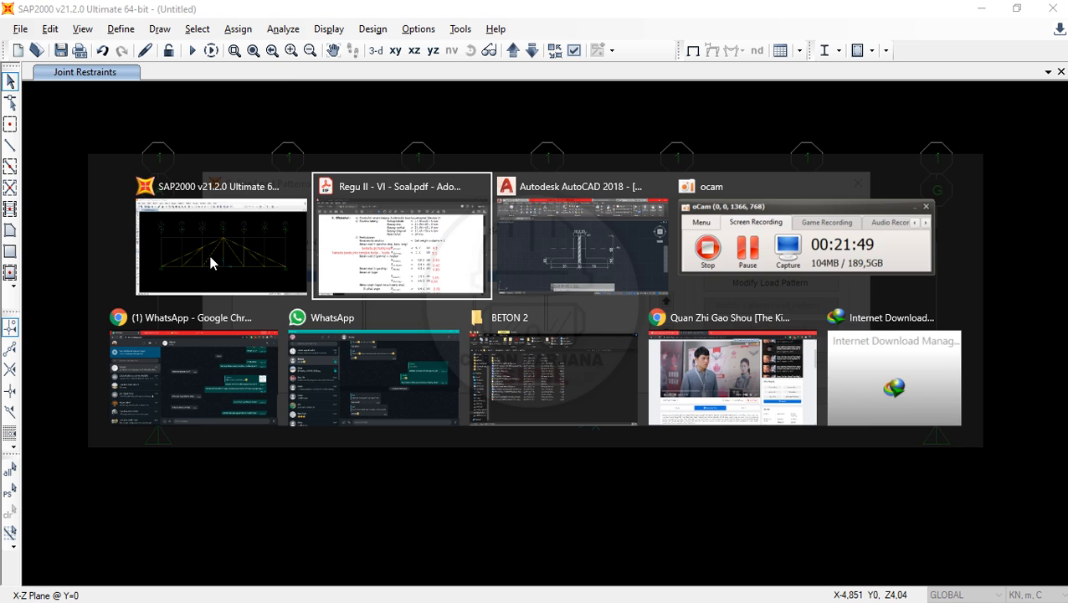
scroll(305, 173, "up", 1)
scroll(305, 173, "down", 3)
scroll(305, 172, "down", 2)
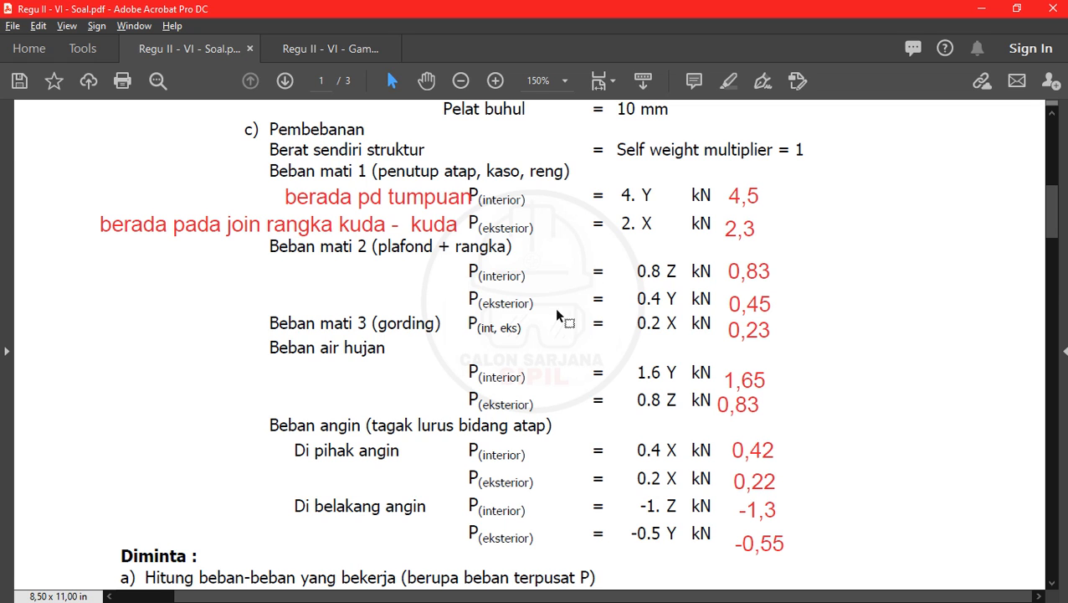
left_click(981, 8)
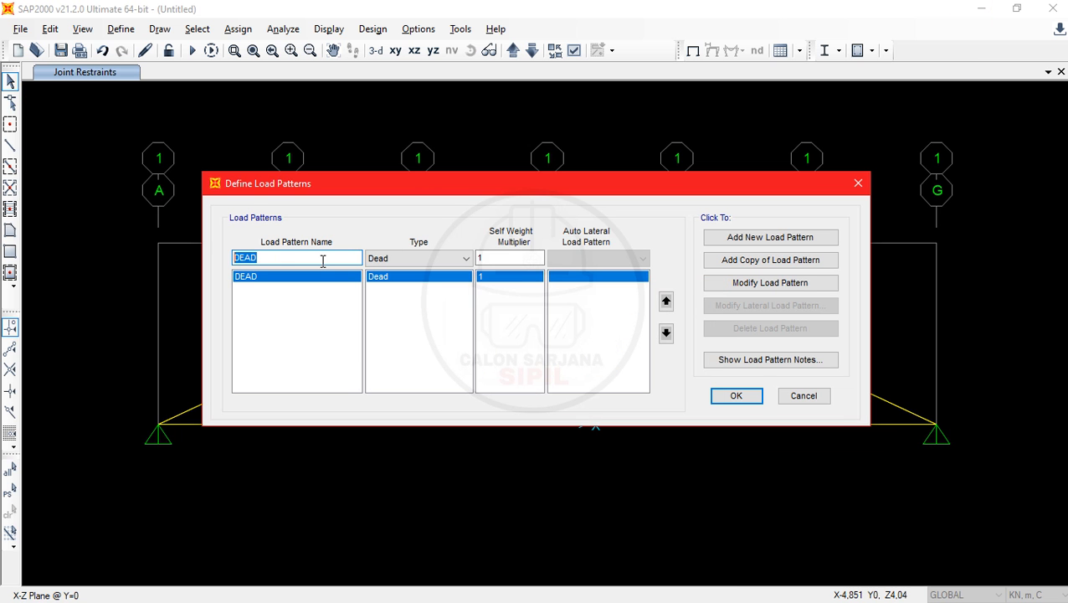
Add a load pattern named BEBAN KUDA - KUDA with type Dead and self weight multiplier 1
type("b")
left_click(429, 259)
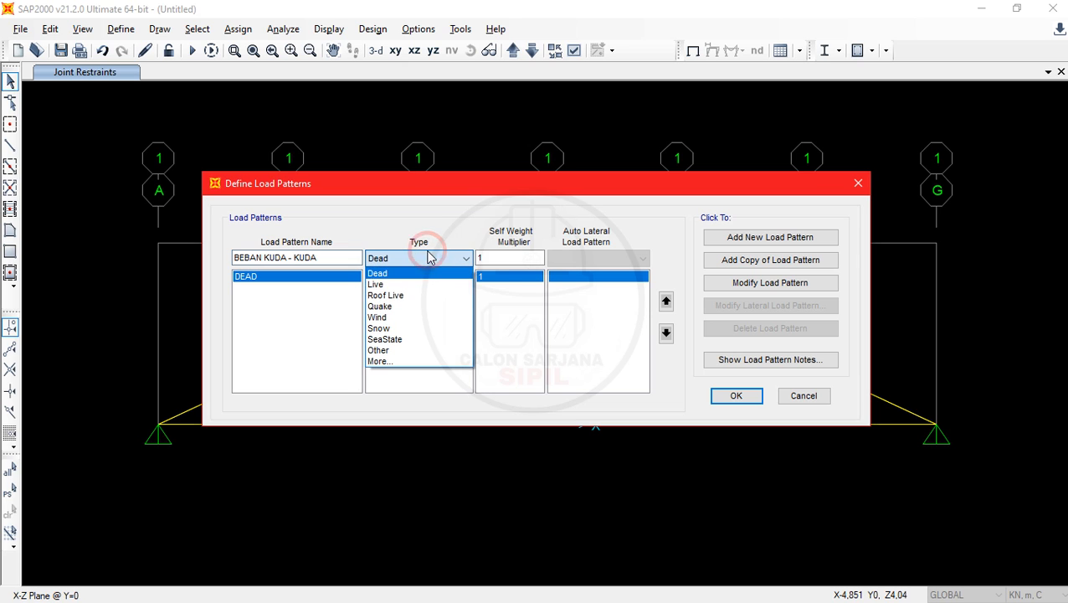
left_click(437, 361)
left_click(429, 259)
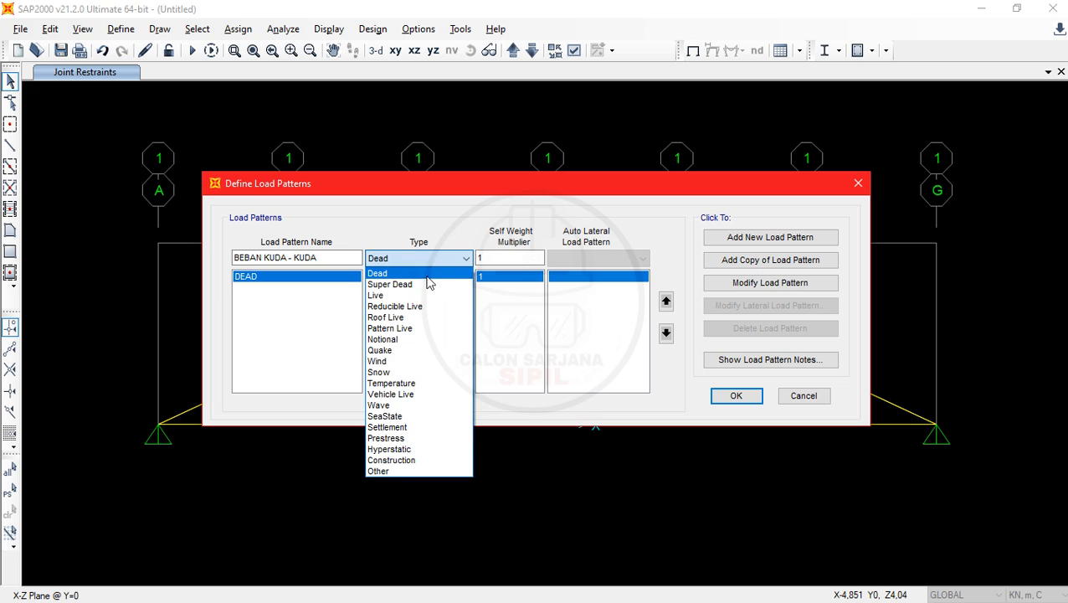
left_click(430, 285)
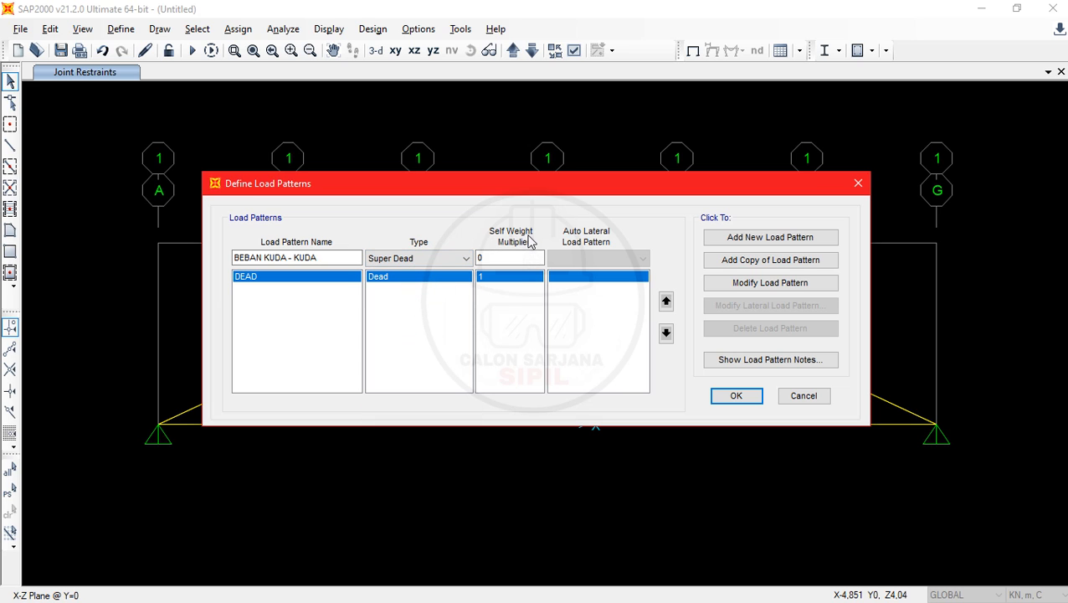
left_click(436, 260)
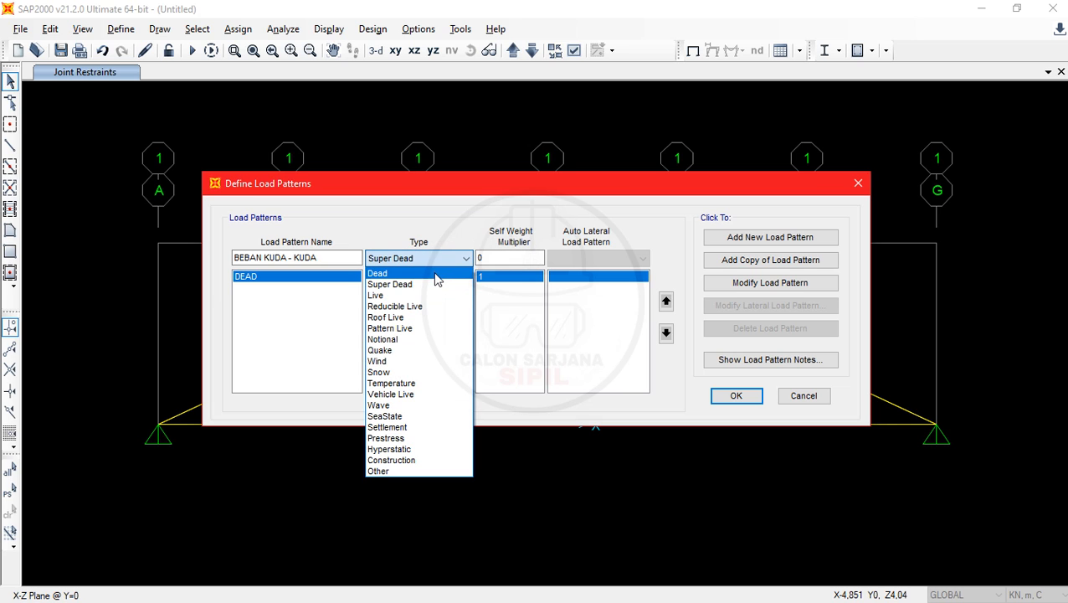
left_click(450, 274)
left_click(746, 238)
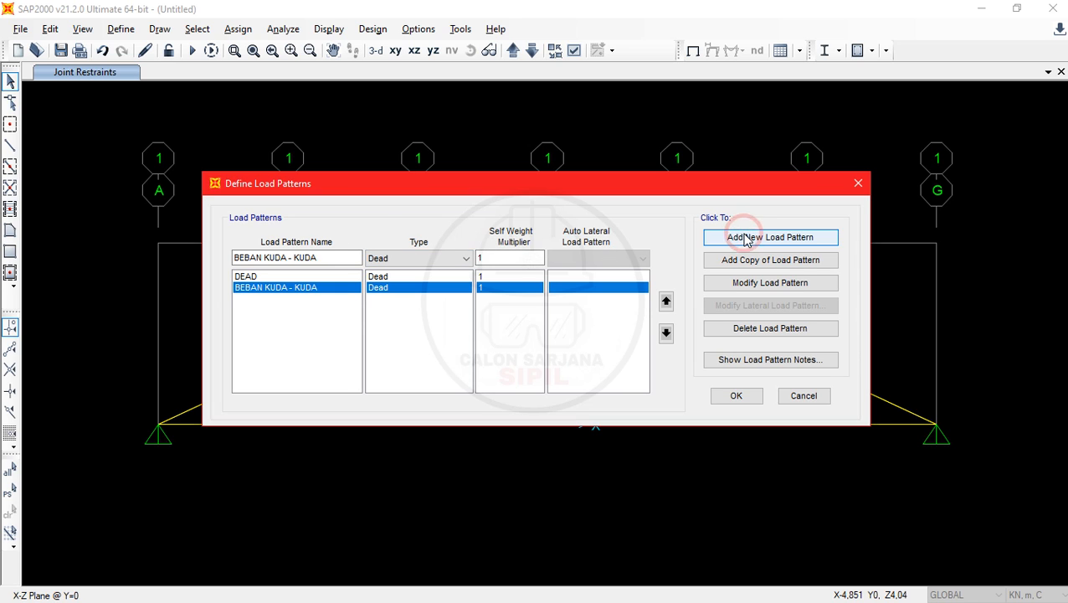
Add a load pattern named BEBAN PENUTUP ATAP with type Super Dead and self weight multiplier 0
left_click(332, 259)
key("BackSpace")
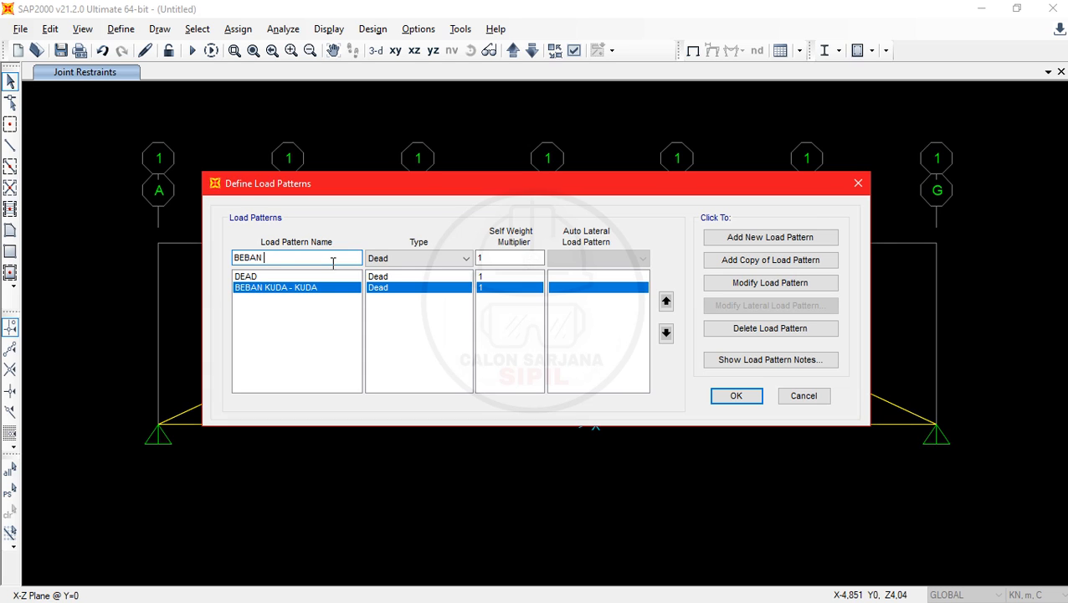
type("penUTUP ATAP")
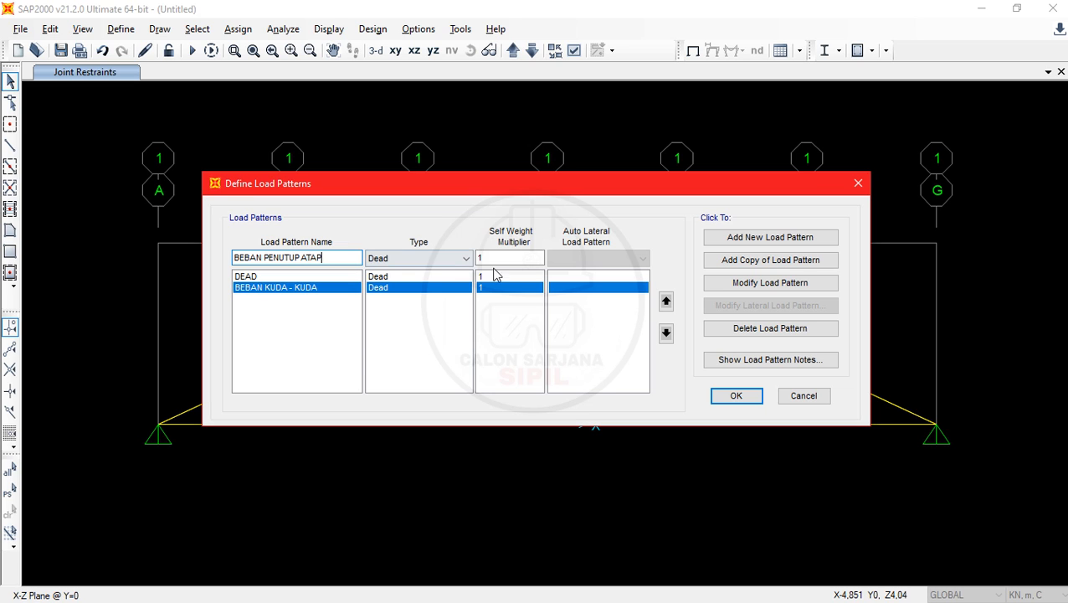
left_click(465, 258)
left_click(462, 285)
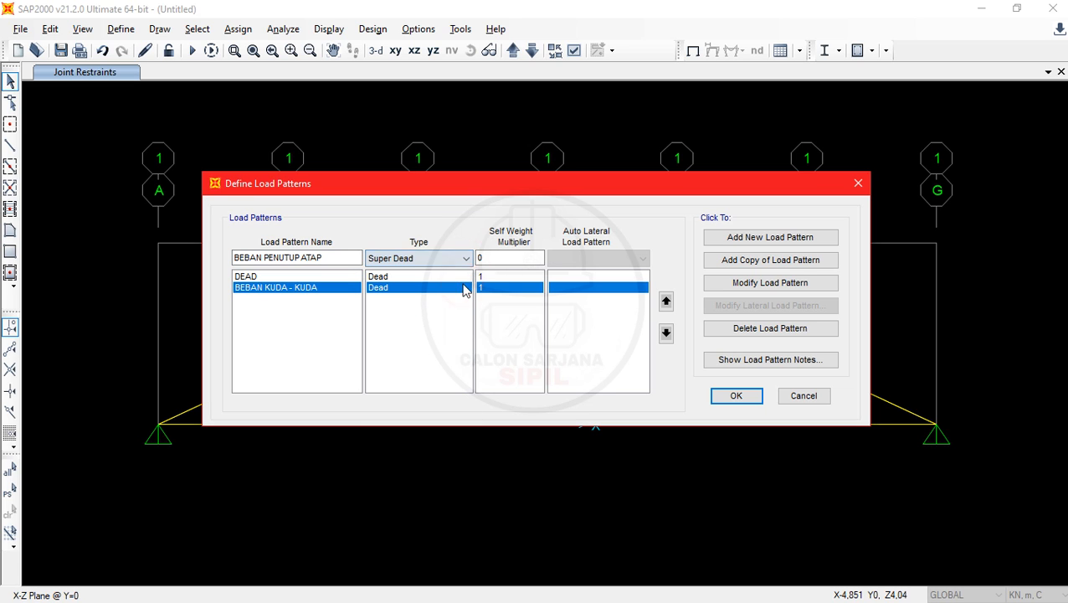
left_click(718, 239)
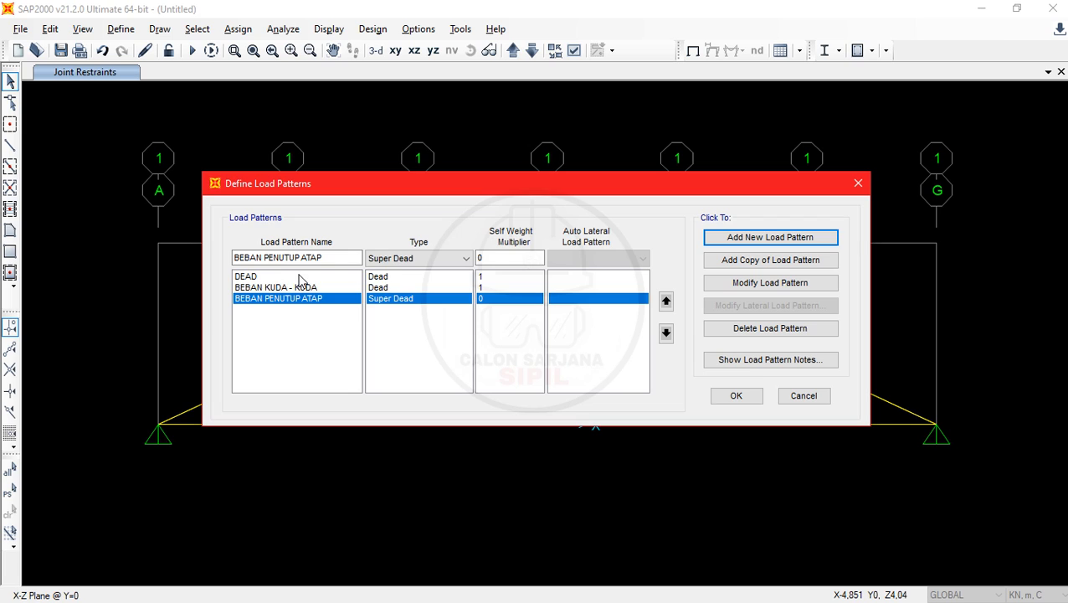
Add a load pattern named BEBAN GORDING with type Super Dead and self weight multiplier 0
left_click(334, 256)
key("BackSpace")
key("BackSpace")
key("BackSpace")
key("BackSpace")
key("BackSpace")
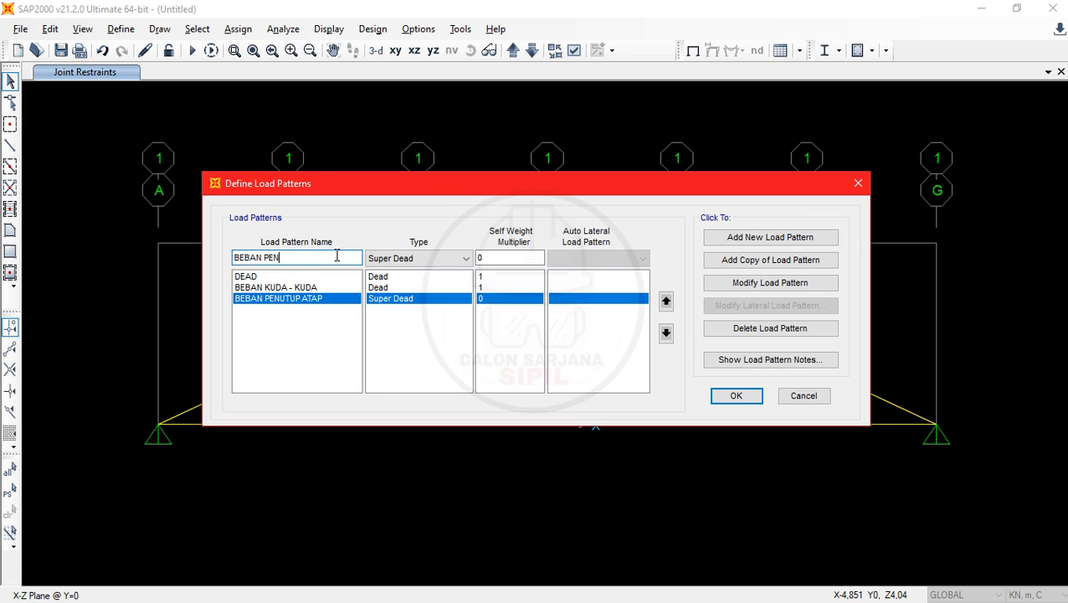
key("BackSpace")
key("BackSpace")
key("BackSpace")
type("GORDING")
left_click(730, 238)
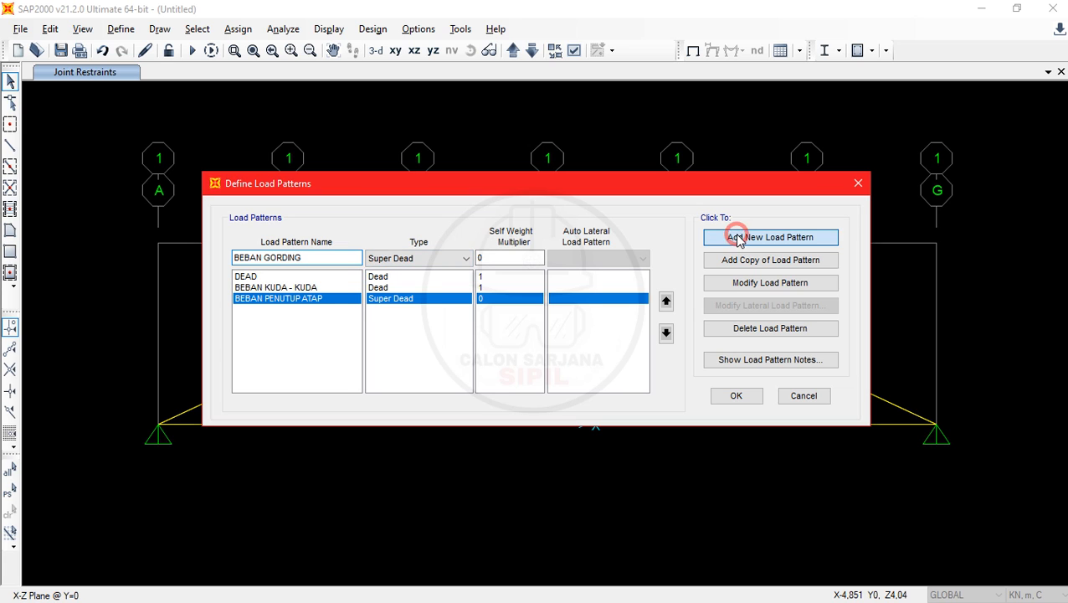
Add a load pattern named BEBAN PLAFOND with type Super Dead and self weight multiplier 0
left_click(341, 256)
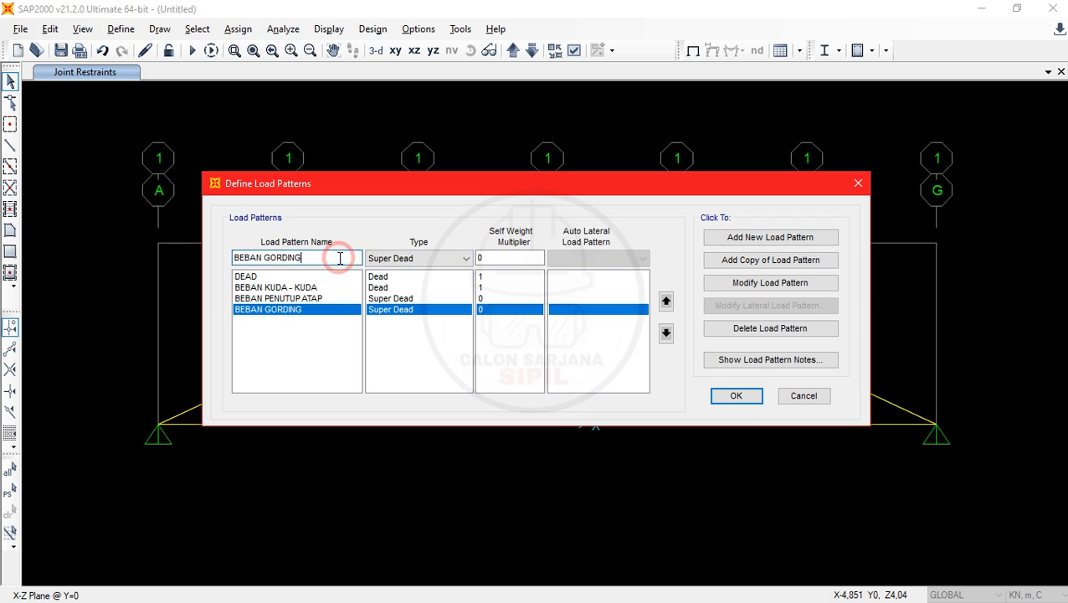
key("BackSpace")
key("BackSpace")
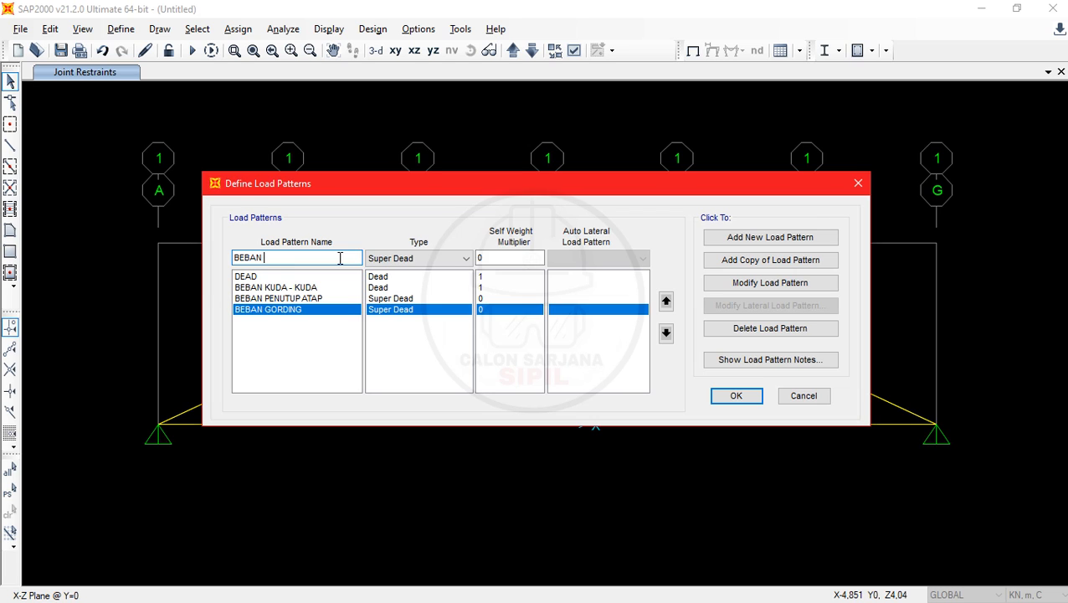
type("PLAFOND")
left_click(718, 238)
Switch to the Soal PDF in Acrobat and highlight the load names Beban air hujan and Beban angin
key("alt+Tab")
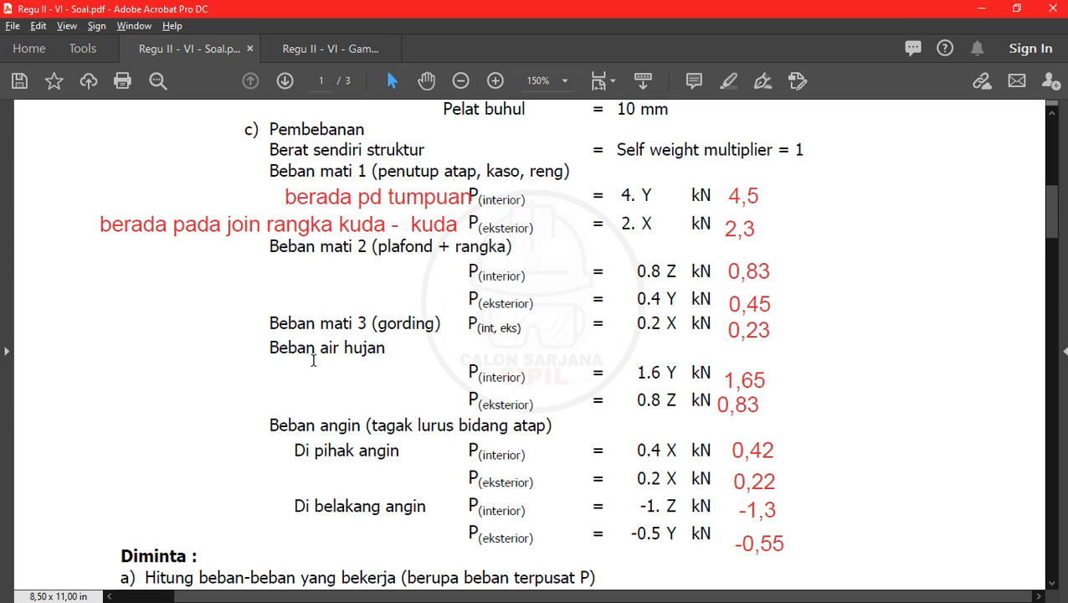
left_click_drag(264, 343, 387, 346)
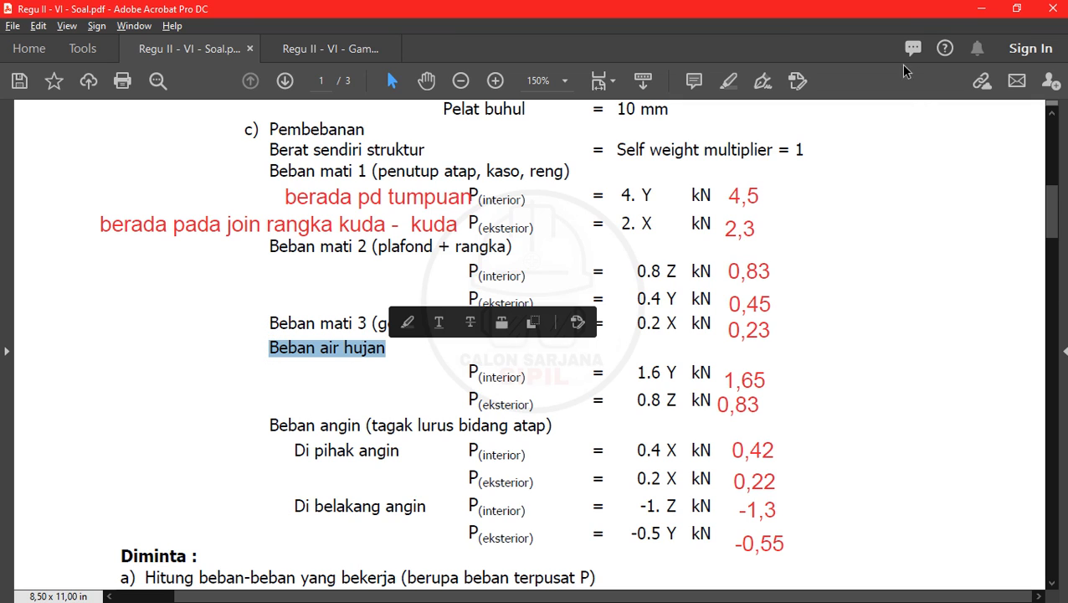
left_click(727, 81)
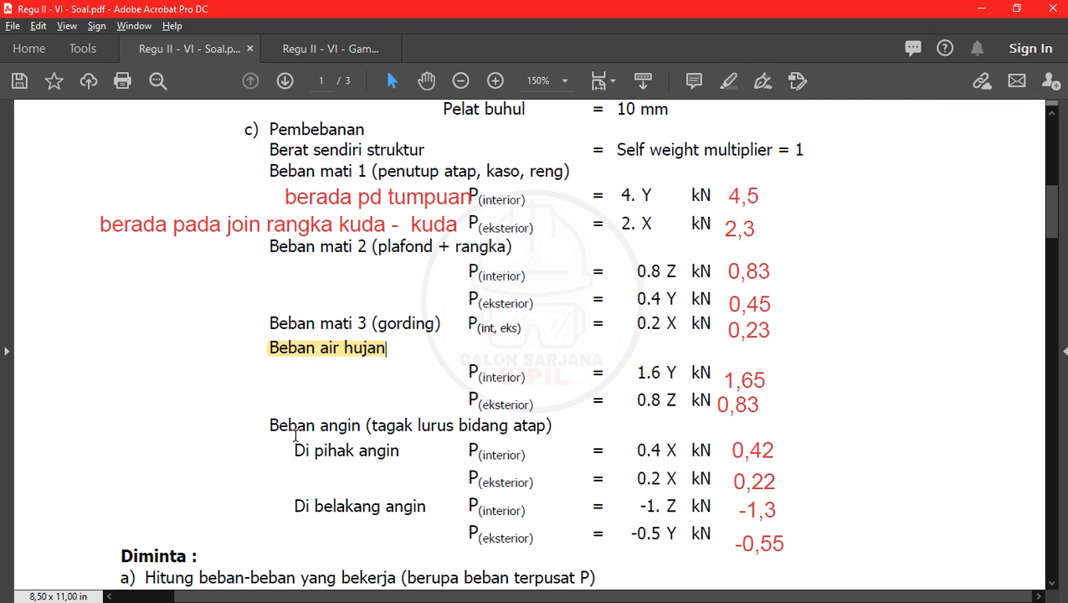
left_click_drag(268, 424, 347, 425)
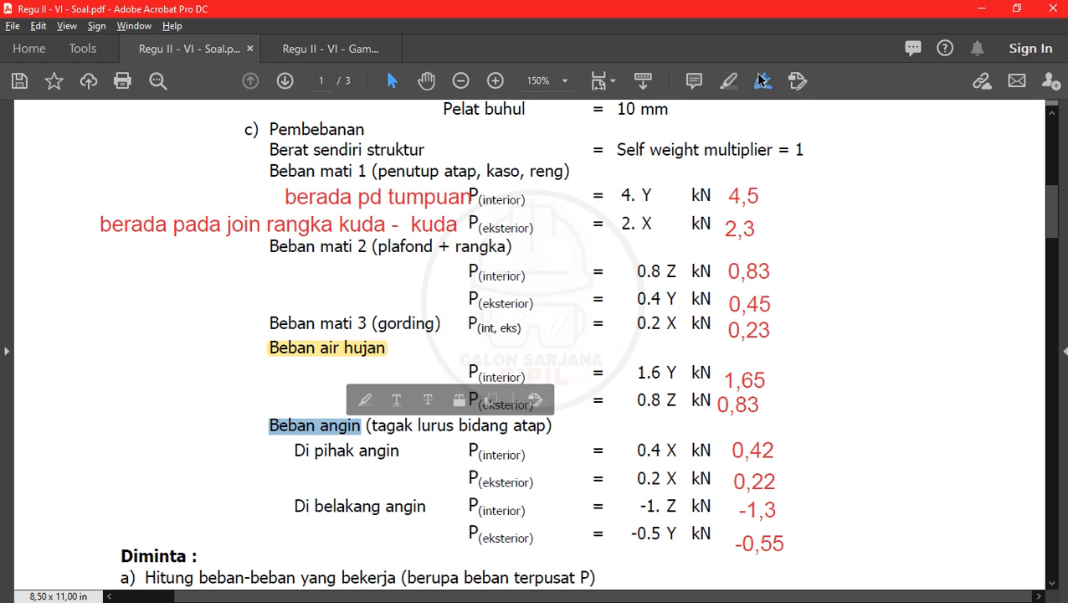
left_click(728, 81)
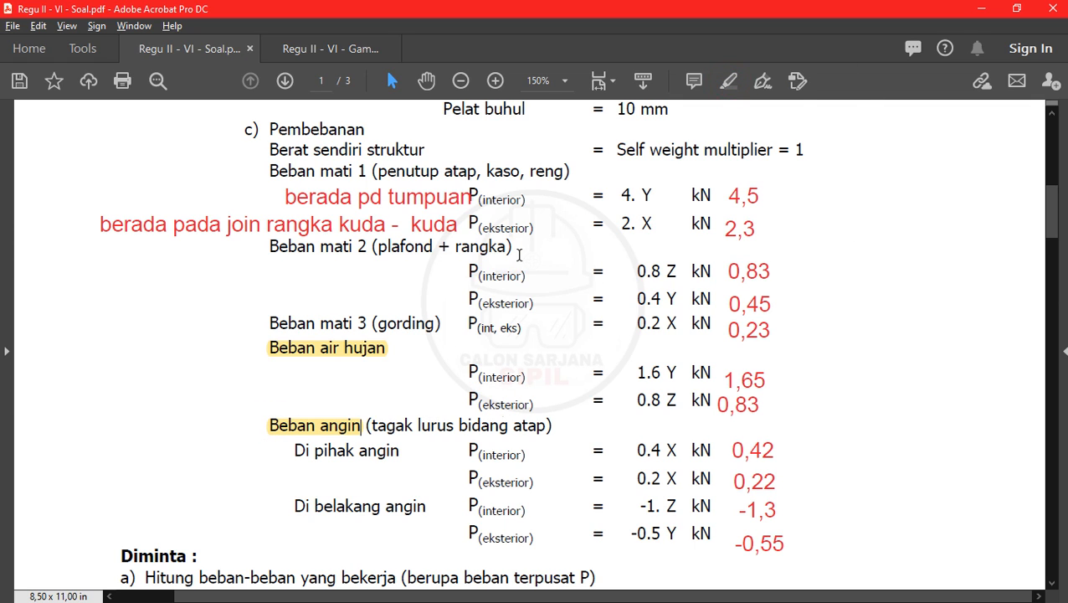
Examine the wind load cases Di pihak angin and Di belakang angin in the Soal PDF, then return to SAP2000
key("alt+Tab")
left_click_drag(295, 450, 401, 454)
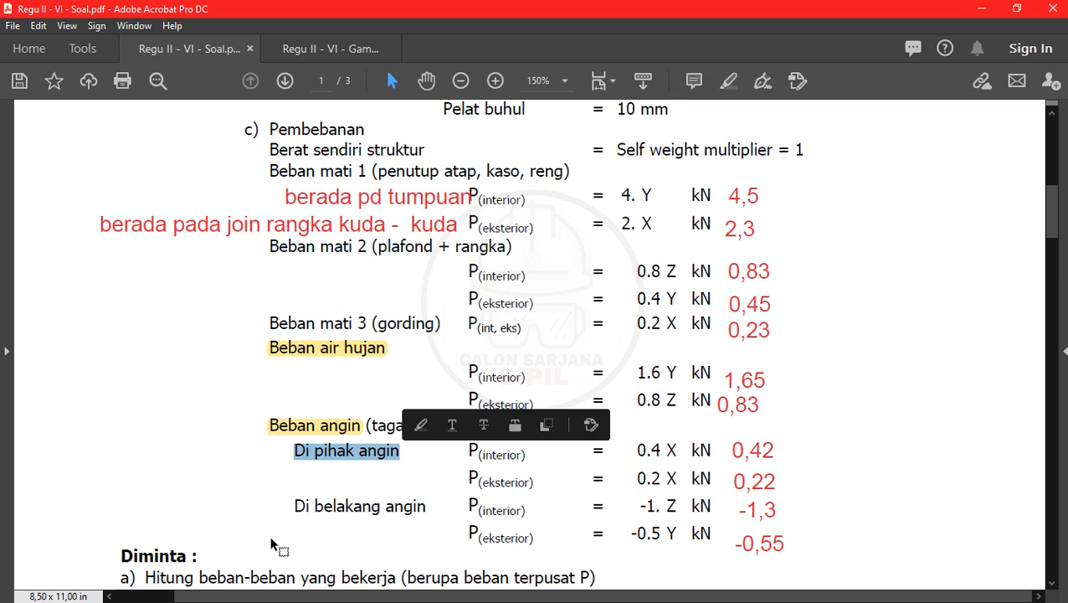
left_click_drag(294, 505, 427, 507)
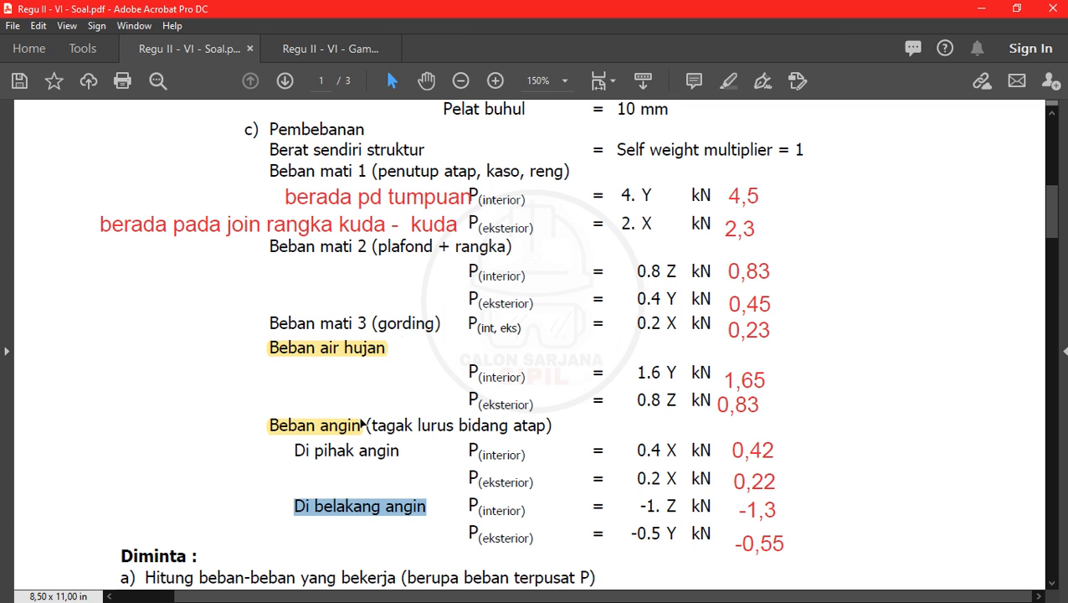
key("alt+Tab")
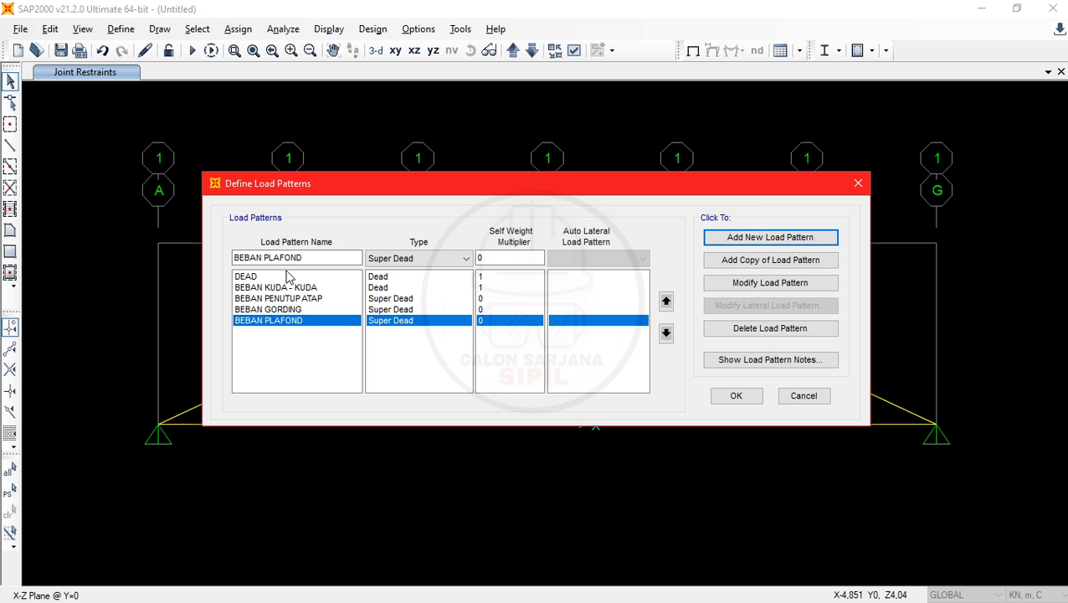
Add a load pattern named BEBAN HUJAN with type Snow and self weight multiplier 0
left_click(306, 259)
left_click_drag(306, 259, 264, 260)
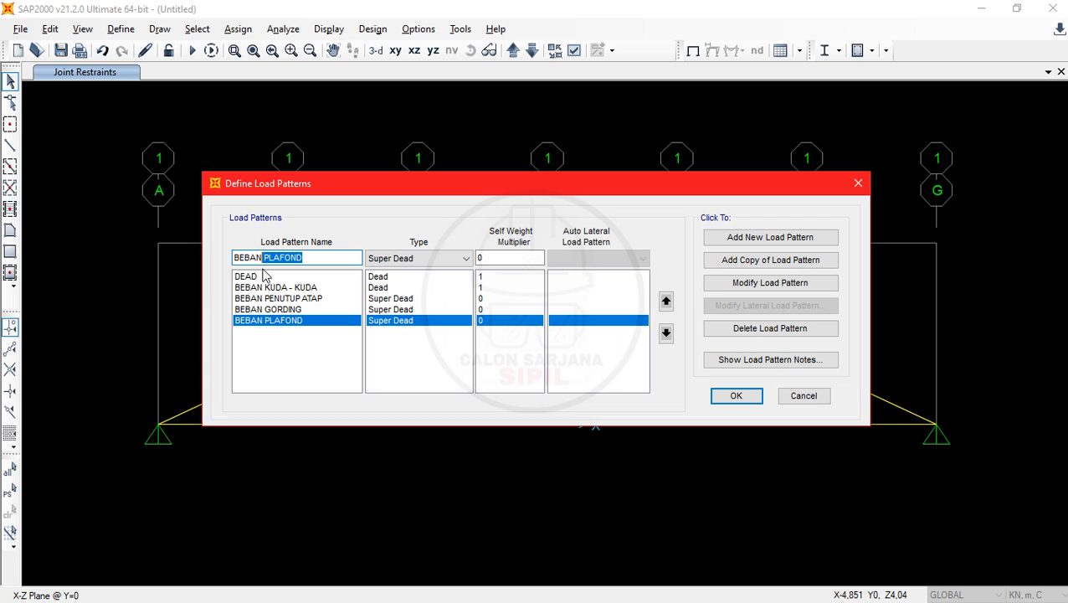
key("BackSpace")
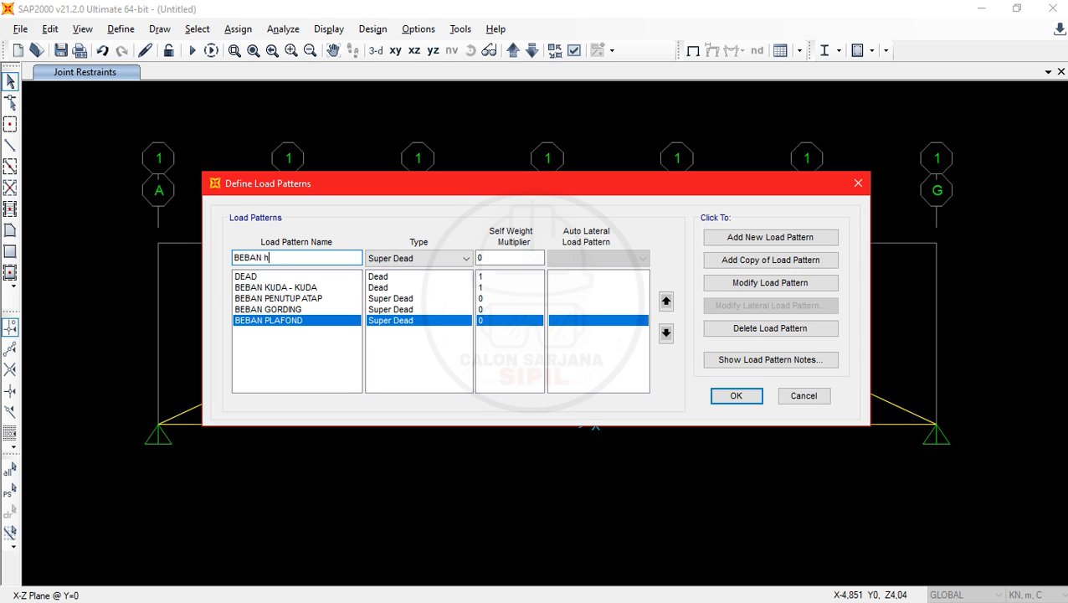
type("AN")
left_click(412, 259)
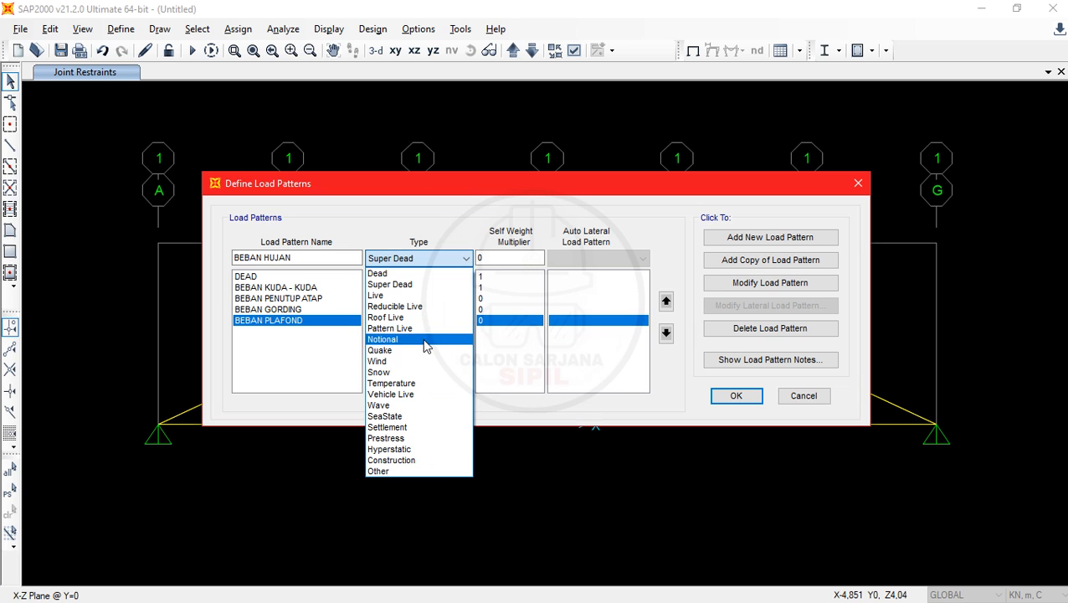
left_click(426, 372)
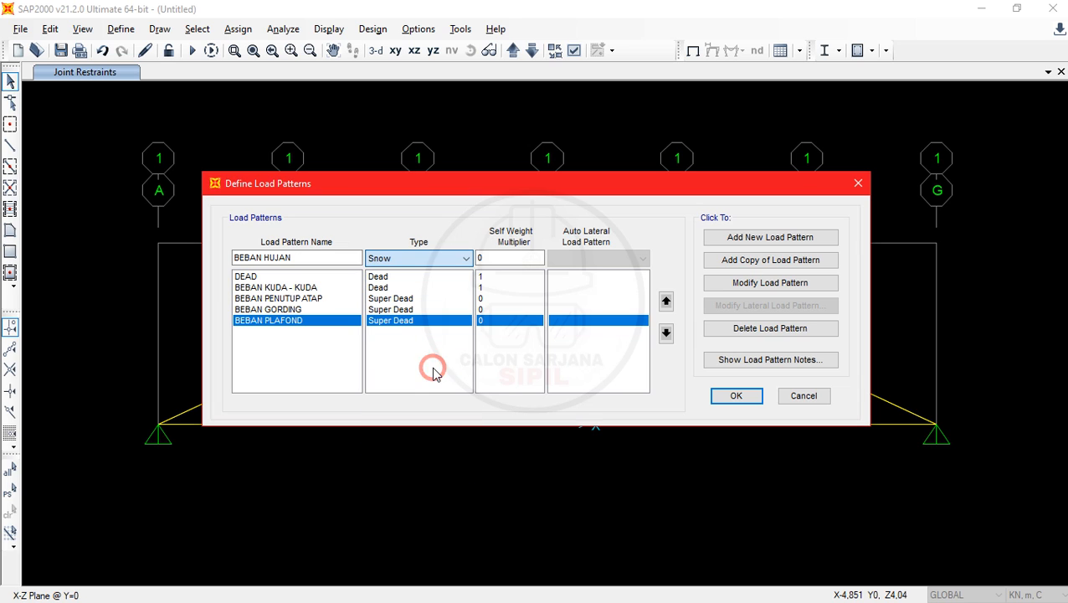
left_click(759, 239)
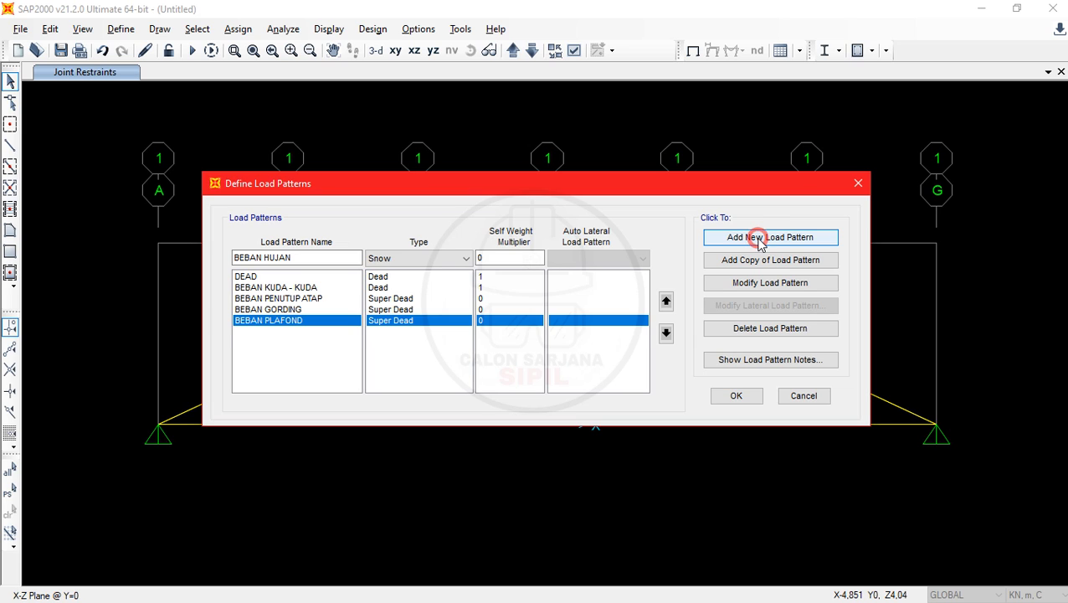
Add a load pattern named BEBAN ANGIN with type Wind, multiplier 0 and auto lateral load None, and accept the load patterns
left_click(298, 257)
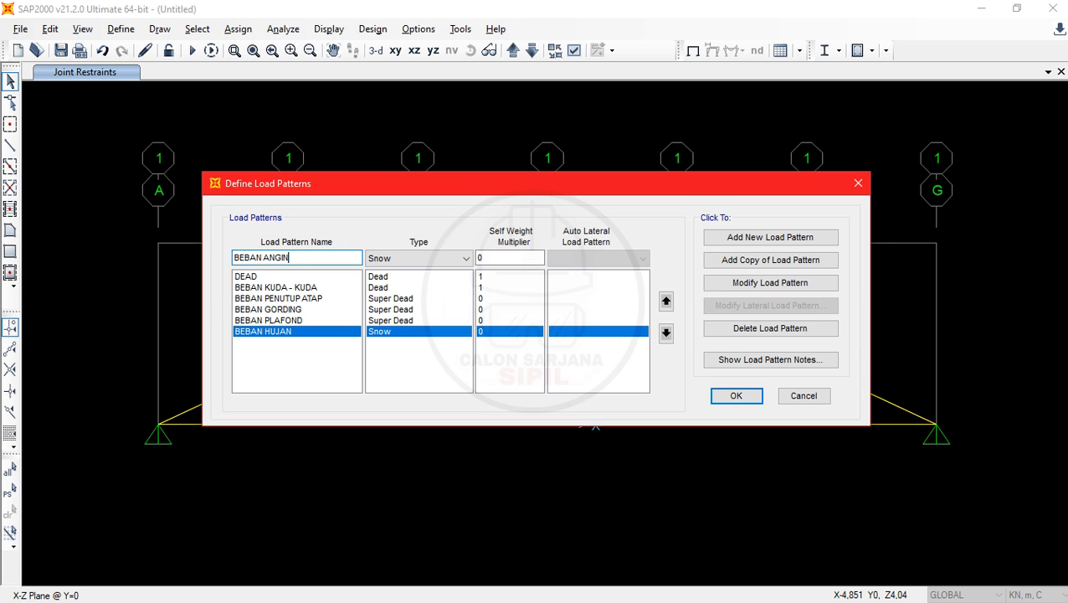
left_click(442, 258)
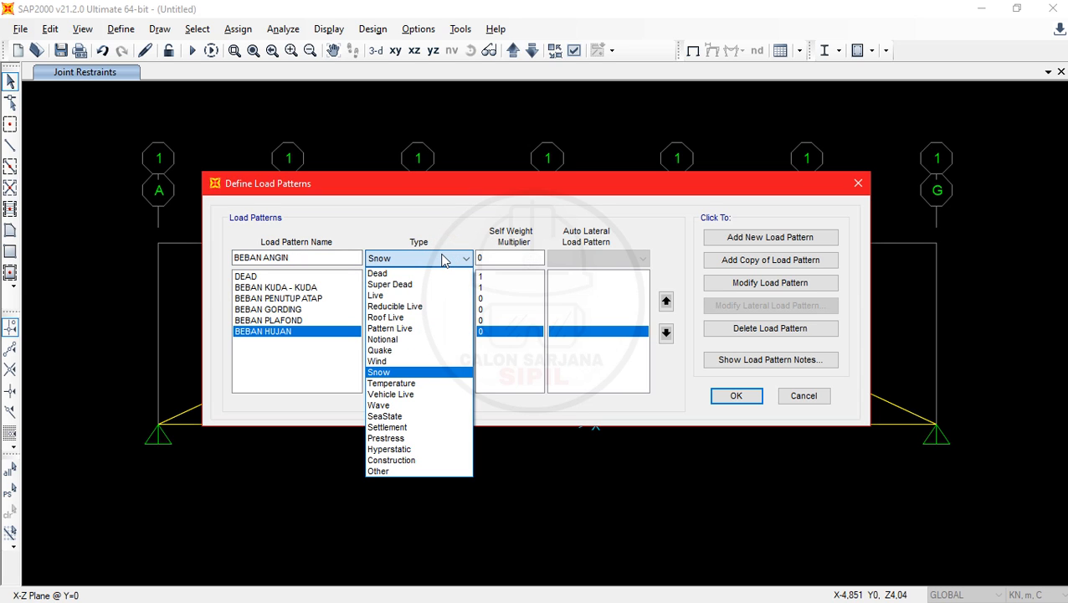
left_click(411, 361)
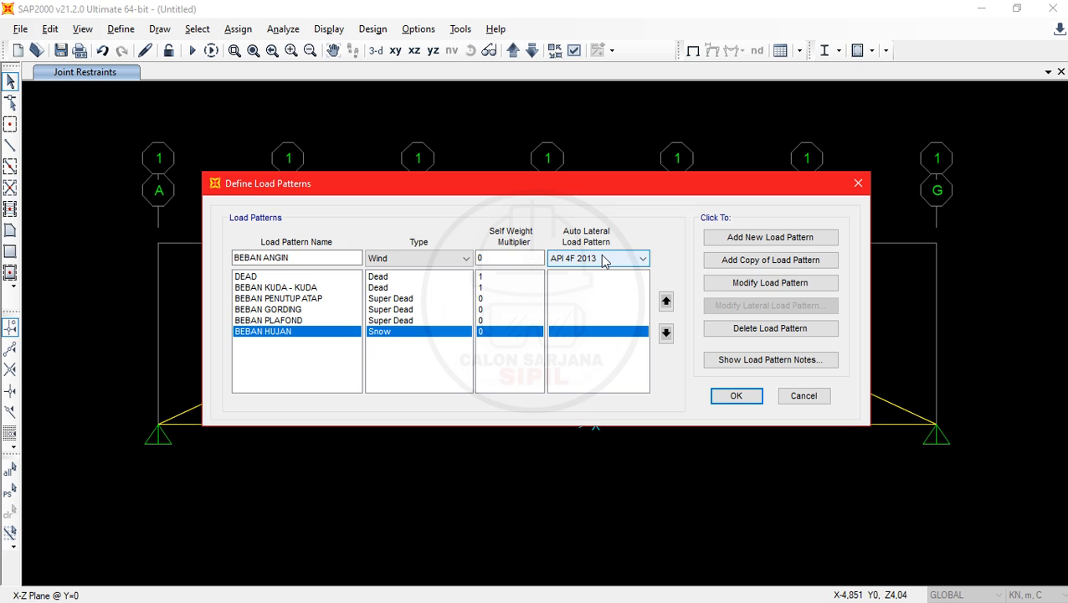
left_click(604, 262)
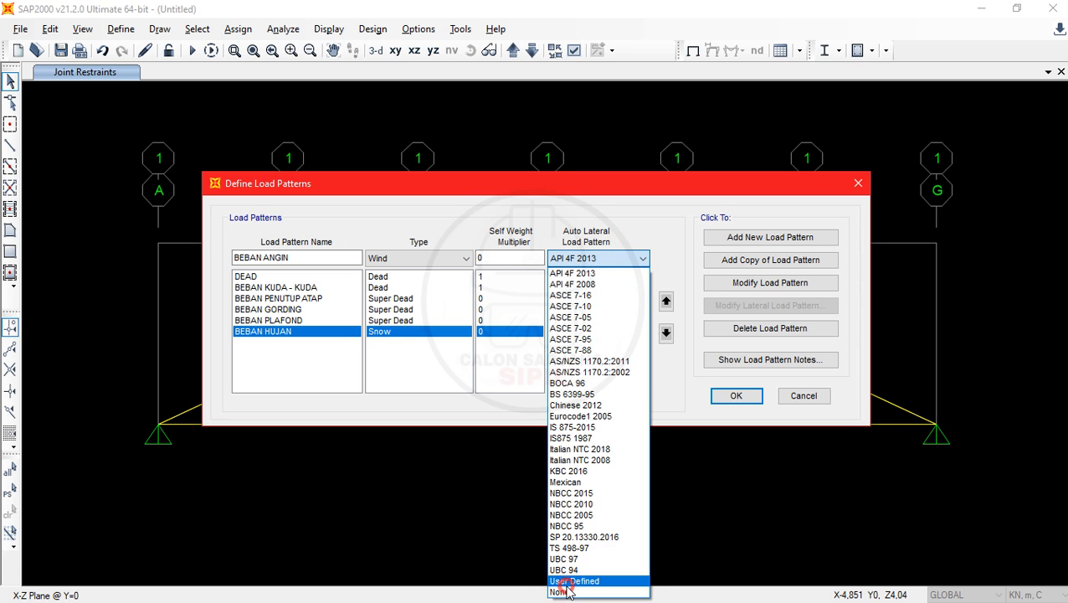
left_click(569, 581)
left_click(599, 258)
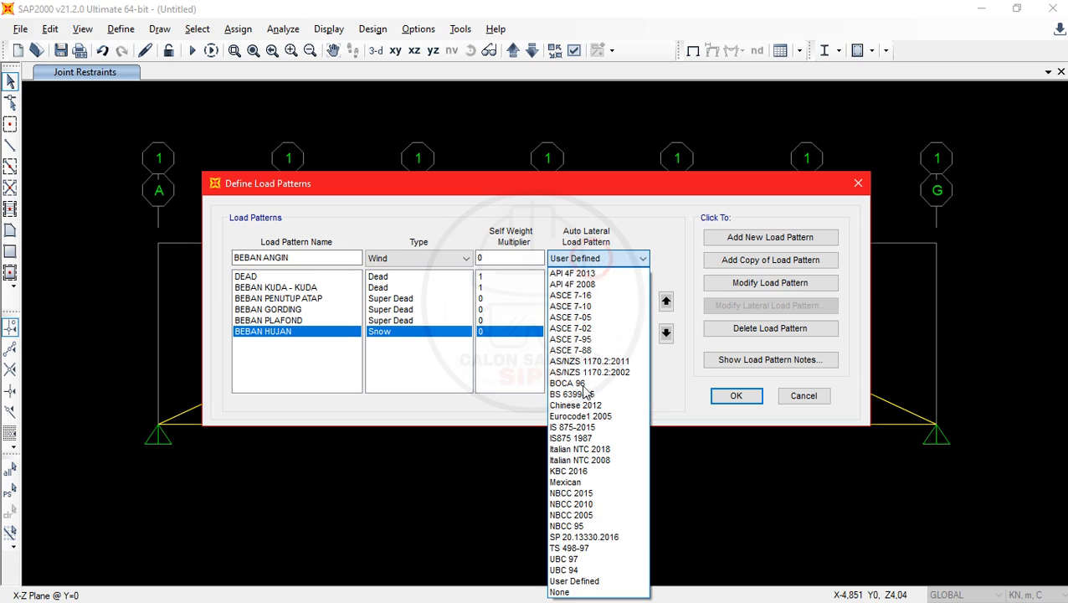
left_click(557, 591)
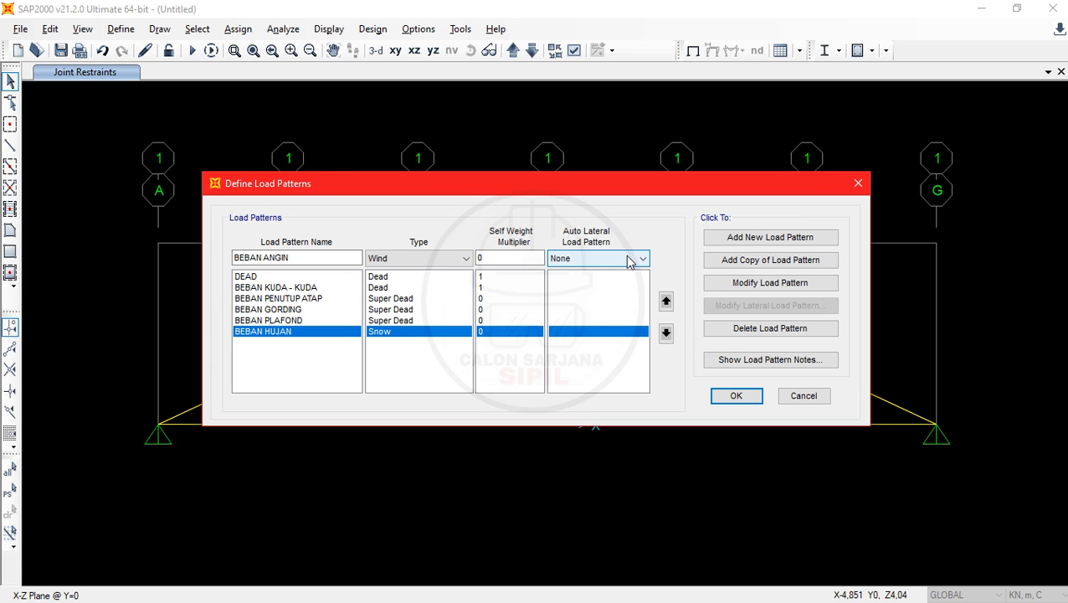
left_click(770, 237)
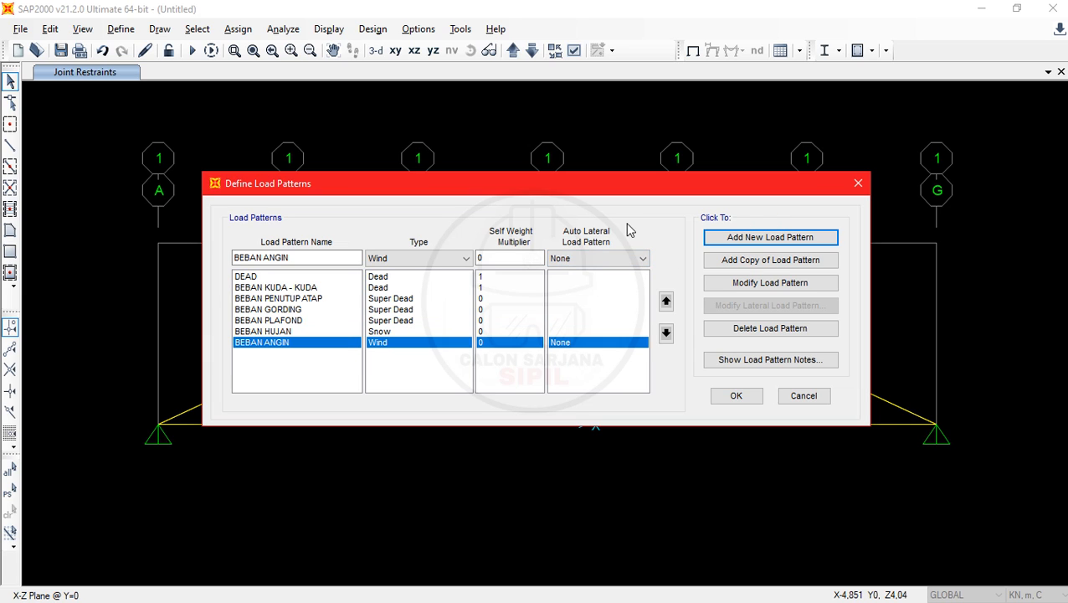
left_click(736, 397)
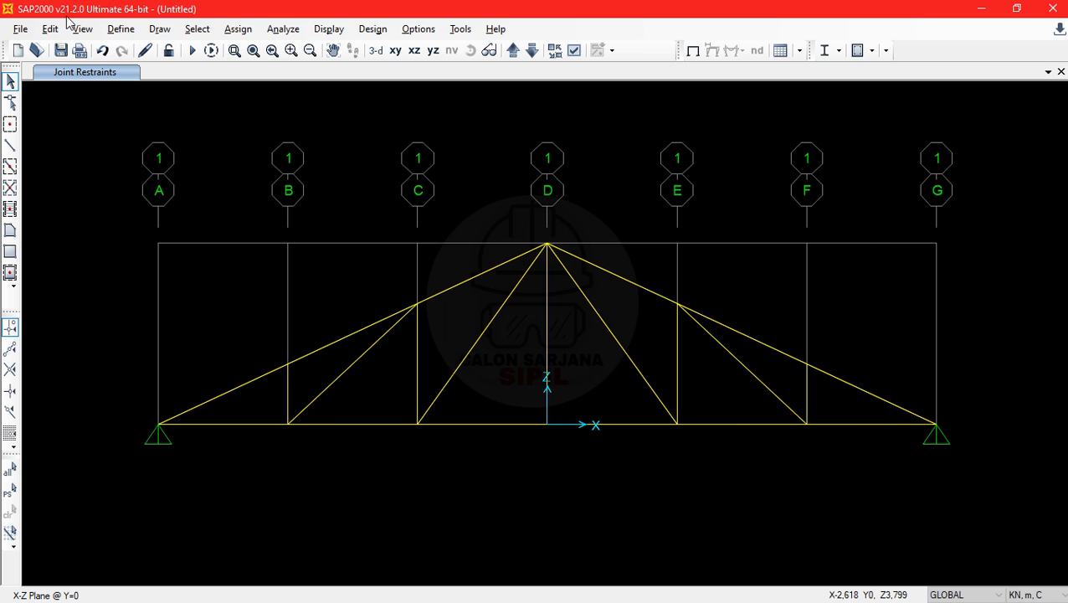
Start a new Linear Add load combination named U1
left_click(111, 30)
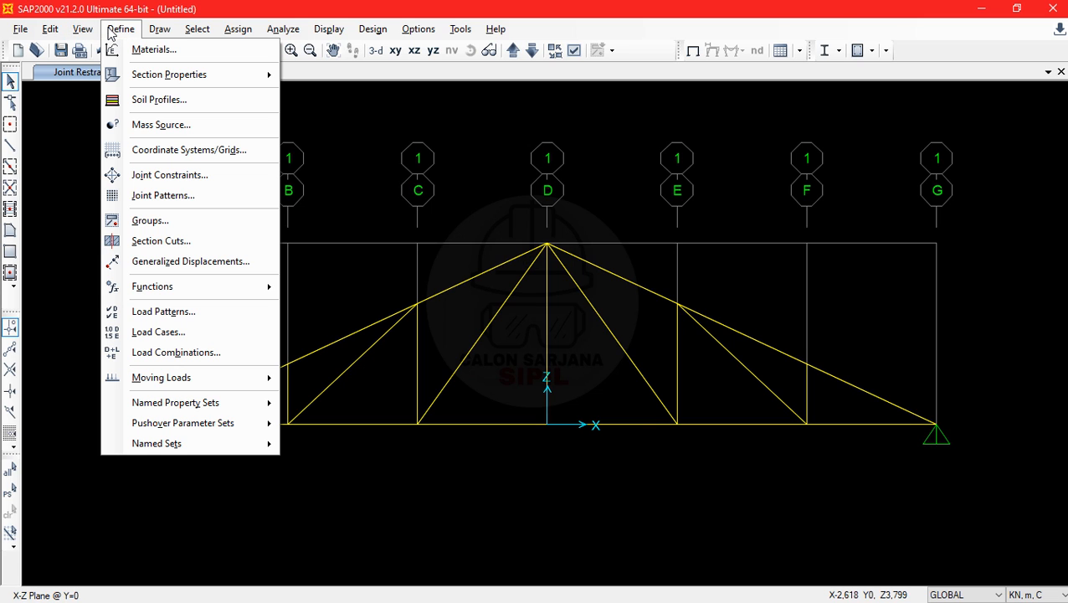
left_click(176, 353)
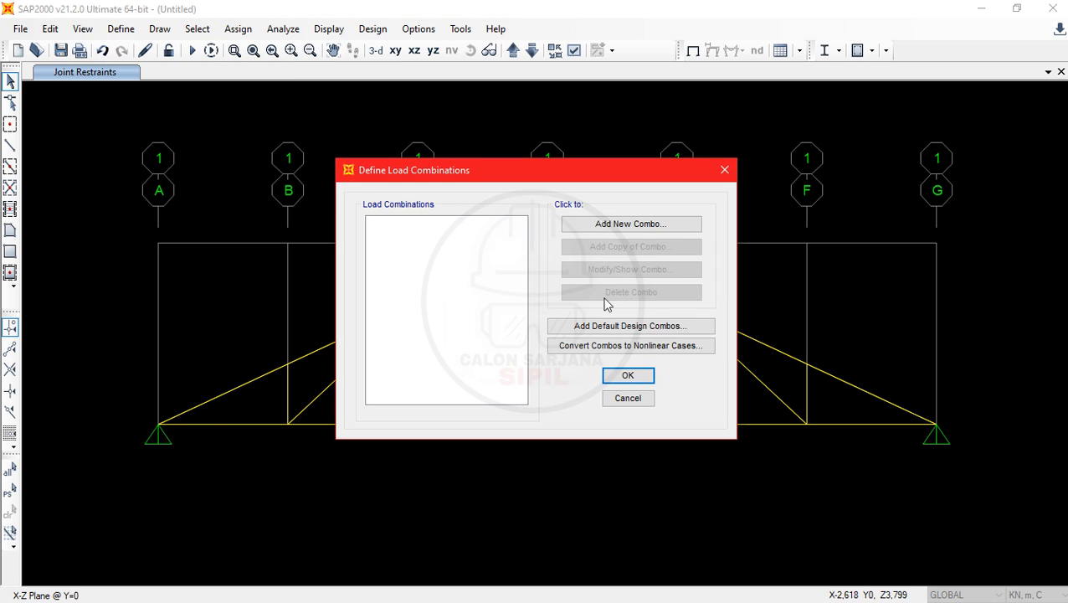
left_click(632, 227)
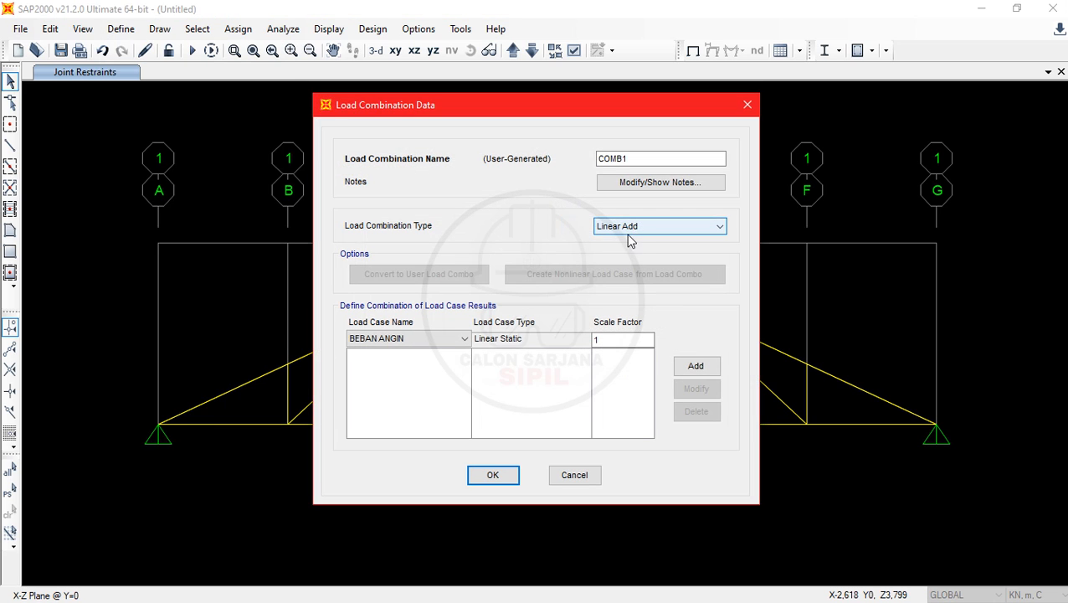
double_click(646, 158)
type("U1")
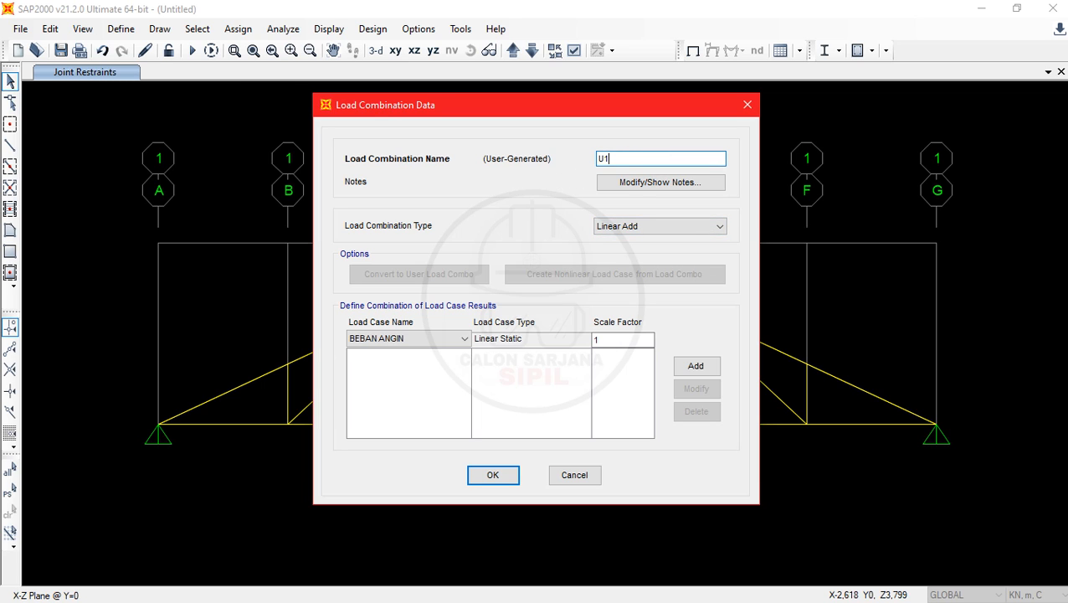
Add the load cases BEBAN KUDA - KUDA and BEBAN PENUTUP ATAP to combination U1 with scale factor 1,4
left_click(434, 339)
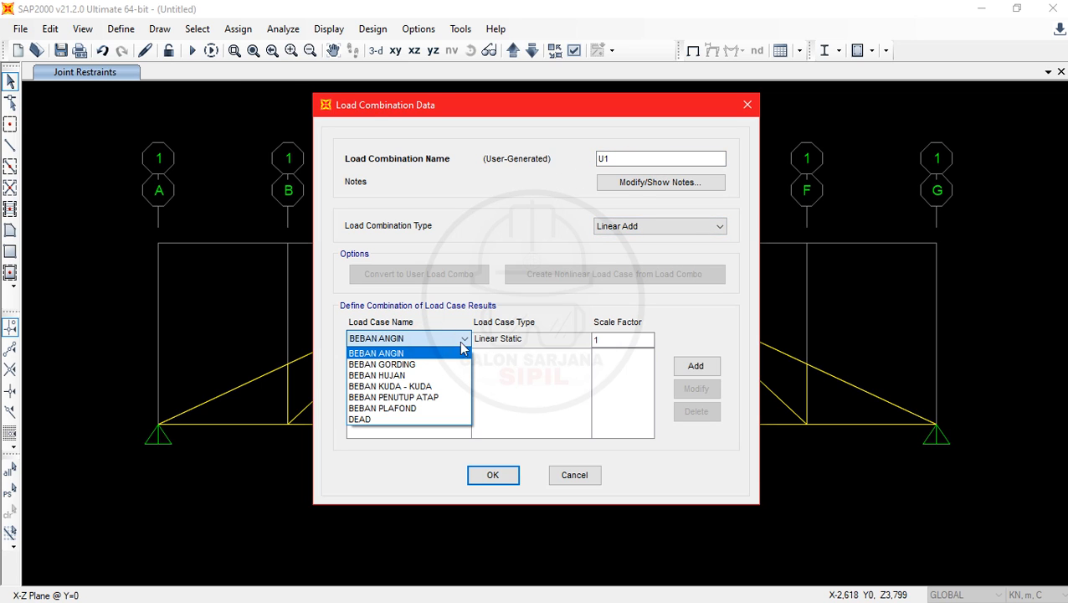
left_click(618, 340)
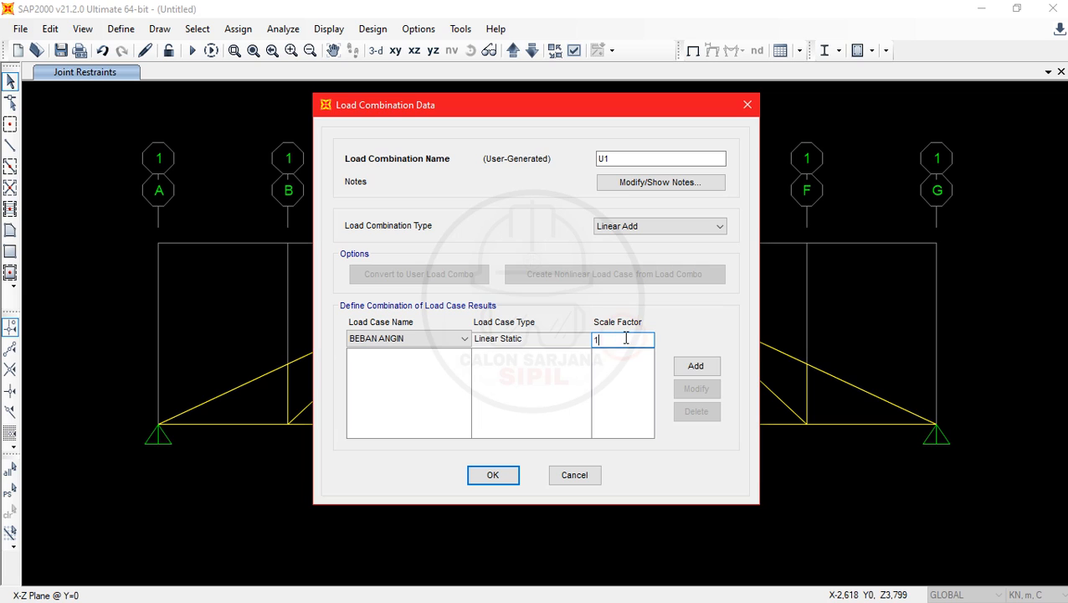
type("5")
key("BackSpace")
type(",4")
left_click(460, 339)
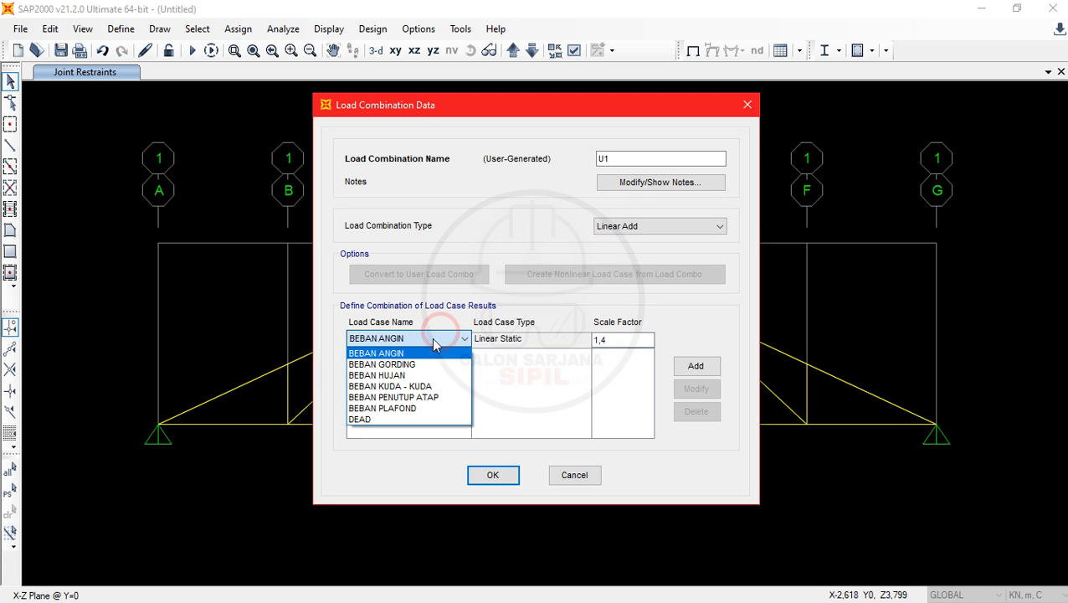
left_click(439, 386)
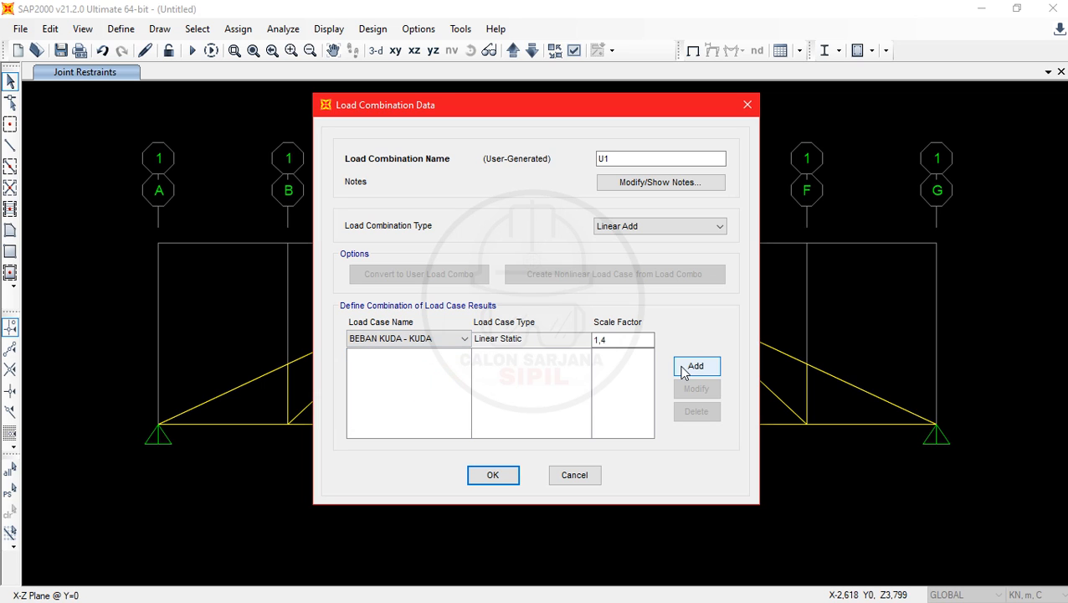
left_click(695, 365)
left_click(447, 338)
left_click(437, 399)
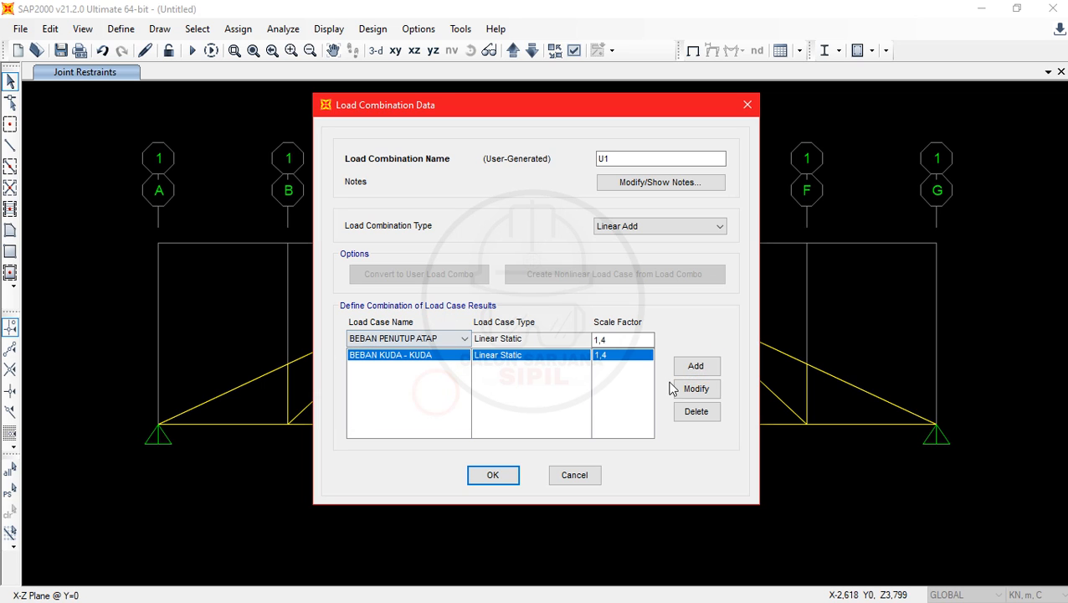
left_click(696, 366)
Add BEBAN GORDING and BEBAN PLAFOND to combination U1 with scale factor 1,4 and save the combination
left_click(463, 339)
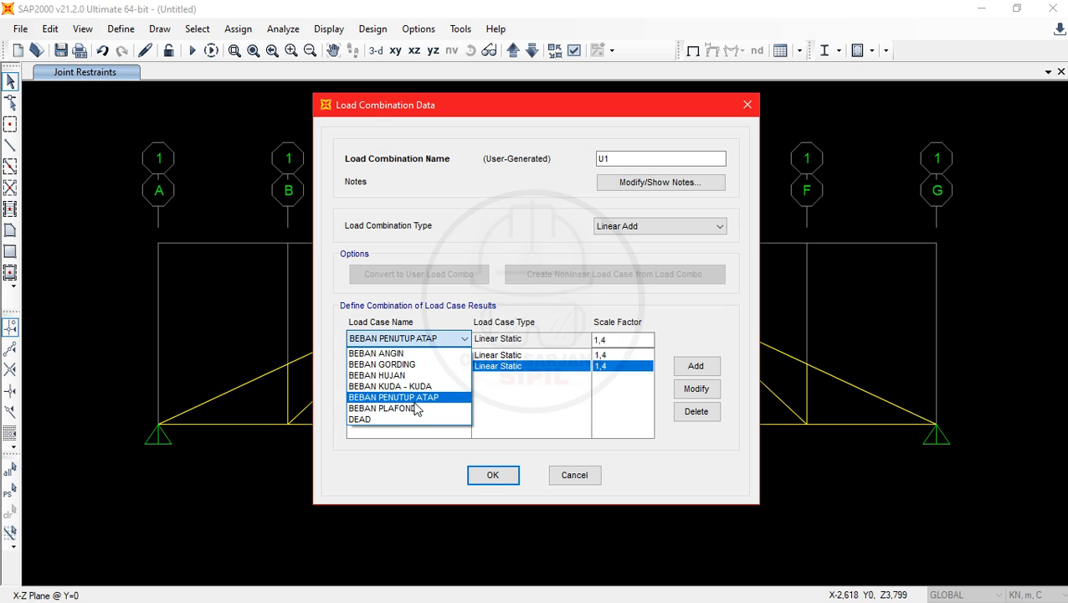
left_click(382, 364)
left_click(695, 366)
left_click(368, 338)
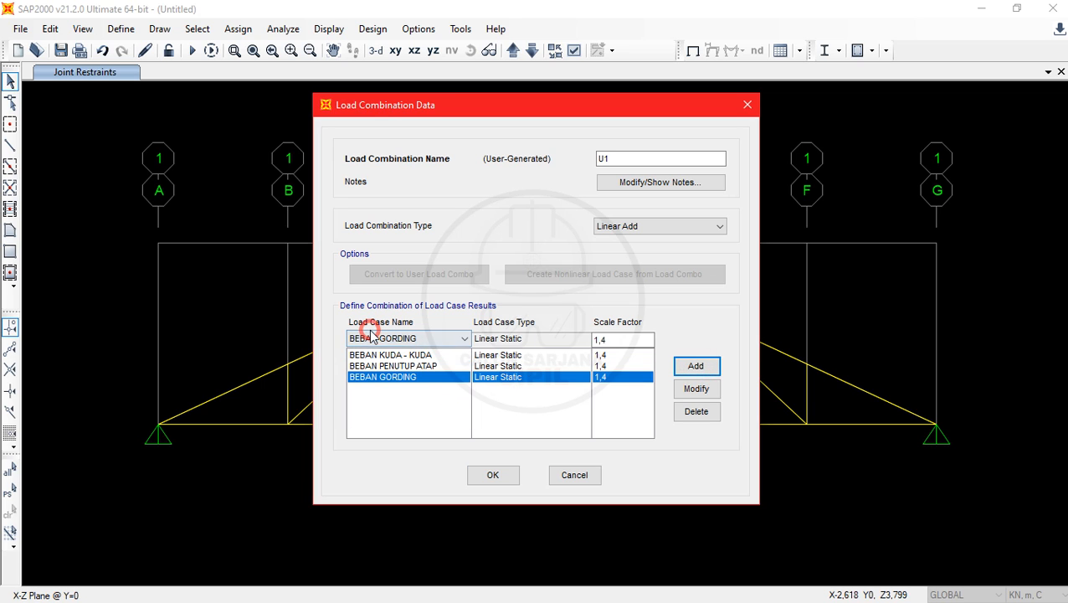
left_click(400, 409)
left_click(718, 367)
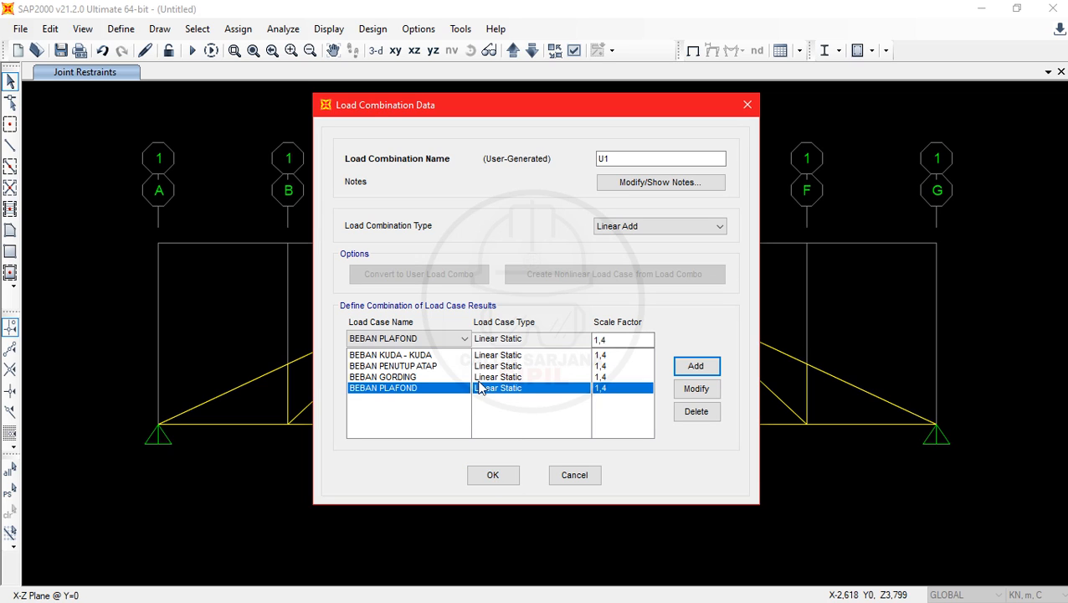
left_click(491, 475)
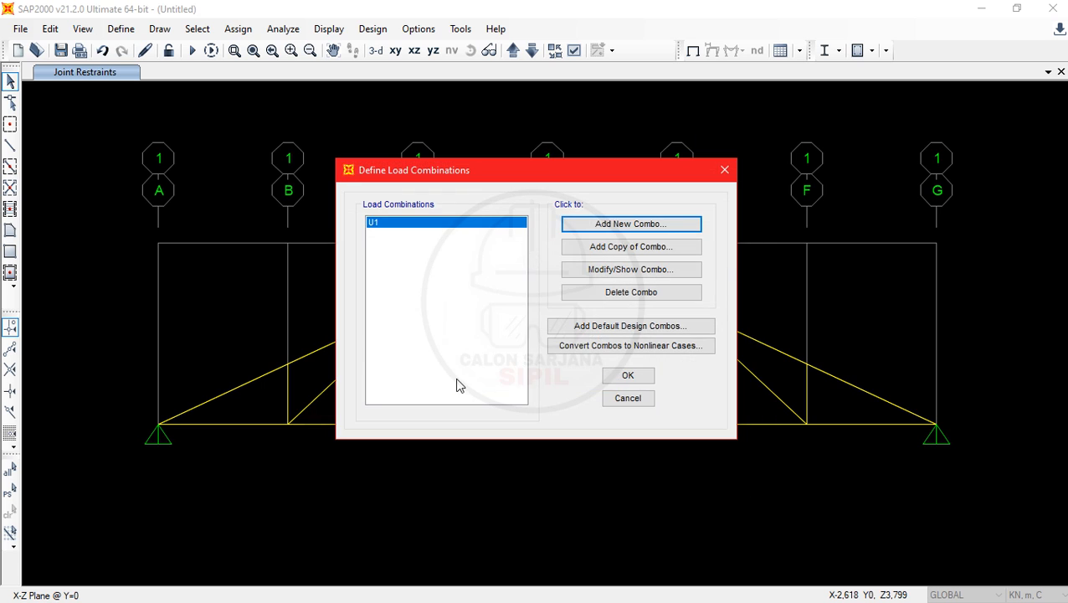
Start a new load combination named U2 and add BEBAN KUDA - KUDA with scale factor 1,2
left_click(615, 225)
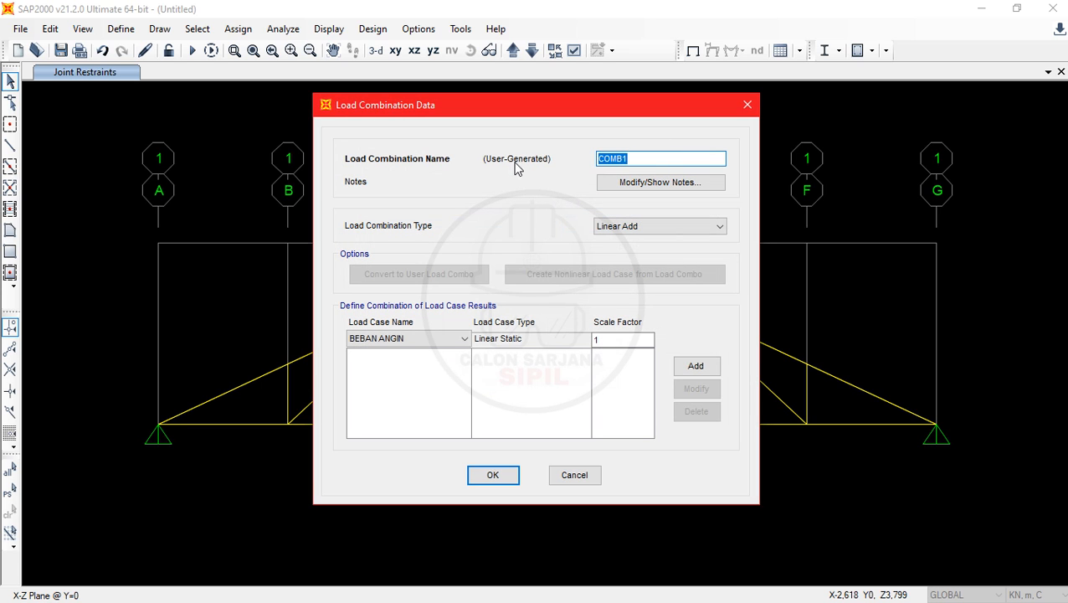
type("U2")
left_click(638, 341)
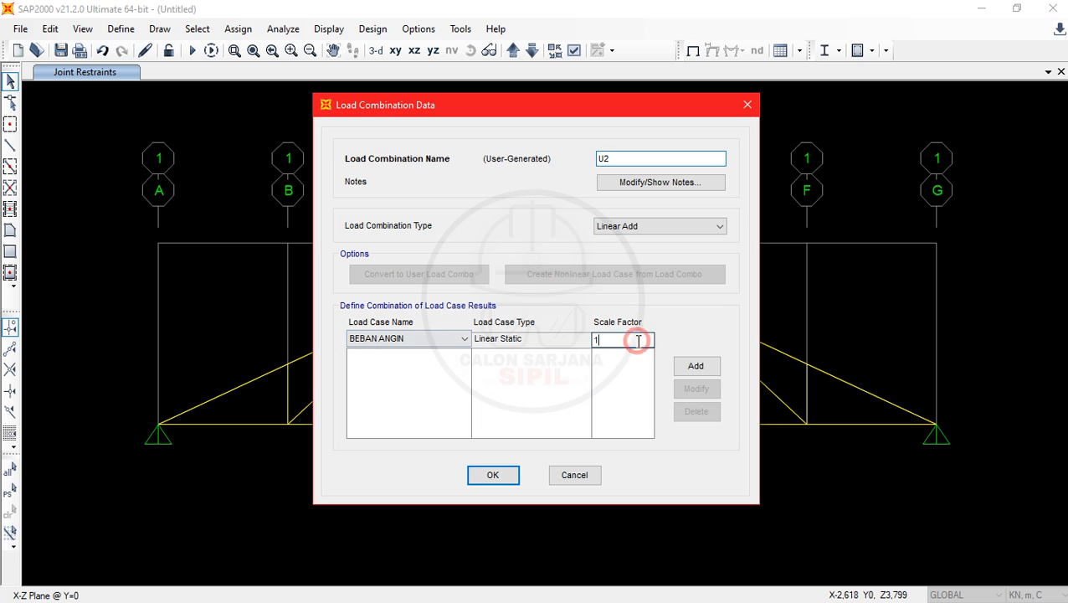
type(",2")
left_click(463, 339)
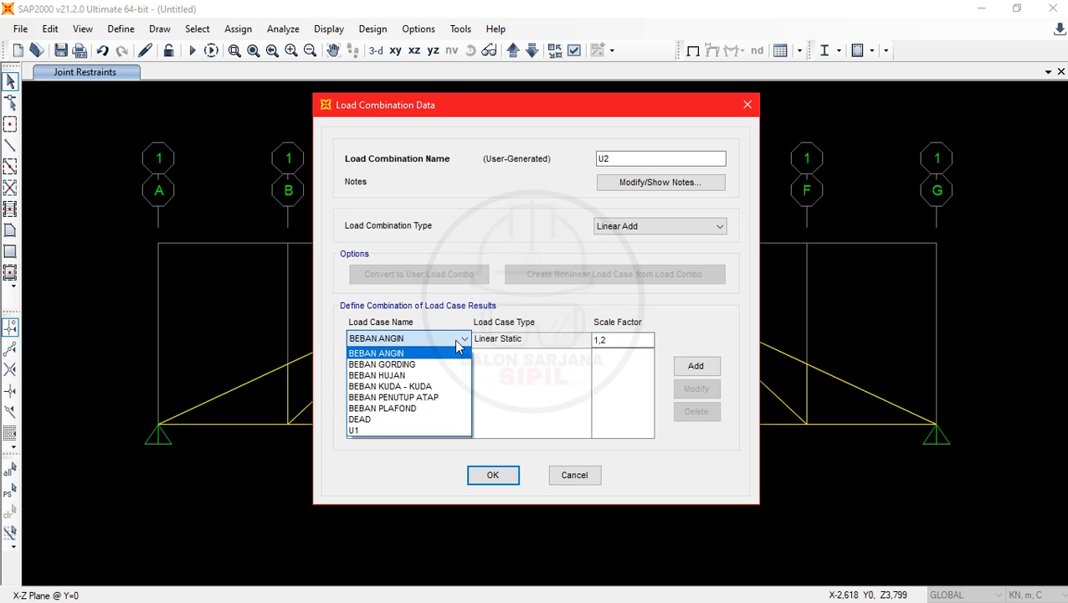
left_click(444, 386)
left_click(695, 366)
Add BEBAN PENUTUP ATAP, BEBAN PLAFOND and BEBAN GORDING to combination U2 with scale factor 1,2
left_click(463, 339)
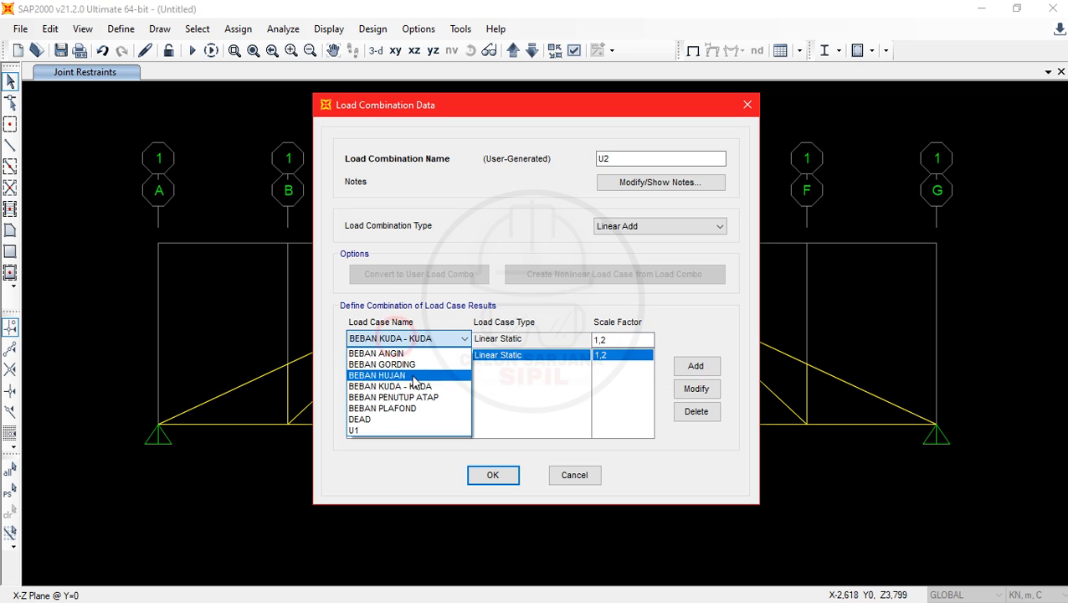
left_click(394, 397)
left_click(695, 365)
left_click(449, 345)
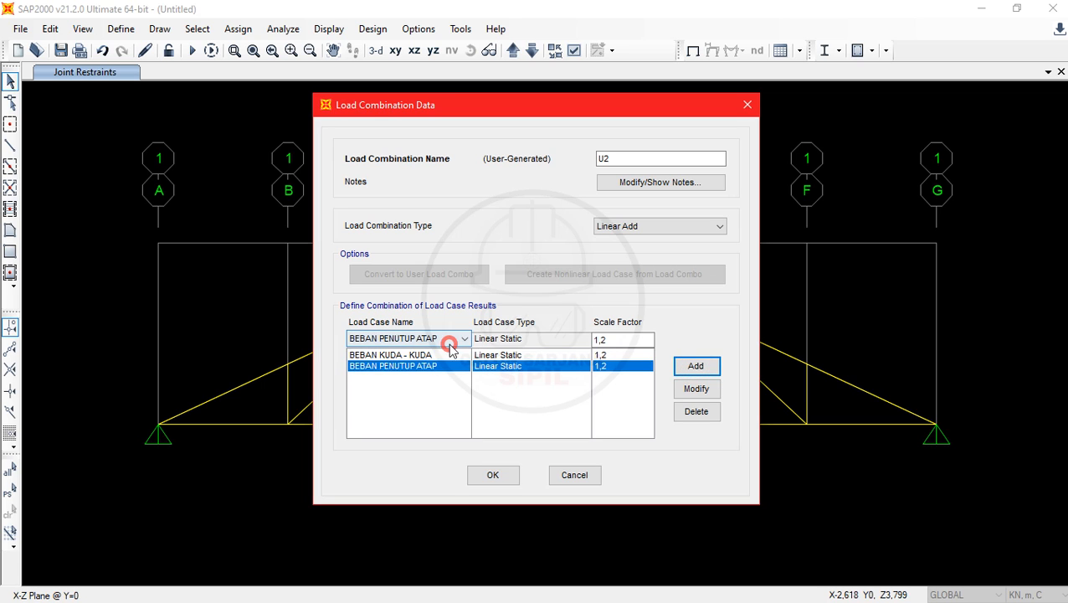
left_click(438, 408)
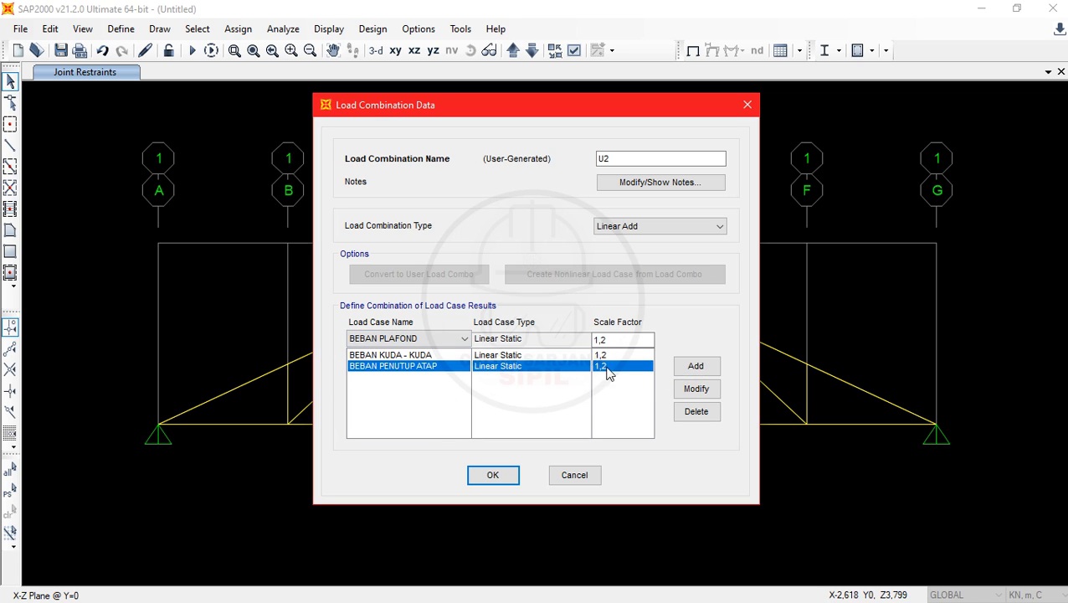
left_click(693, 366)
left_click(437, 331)
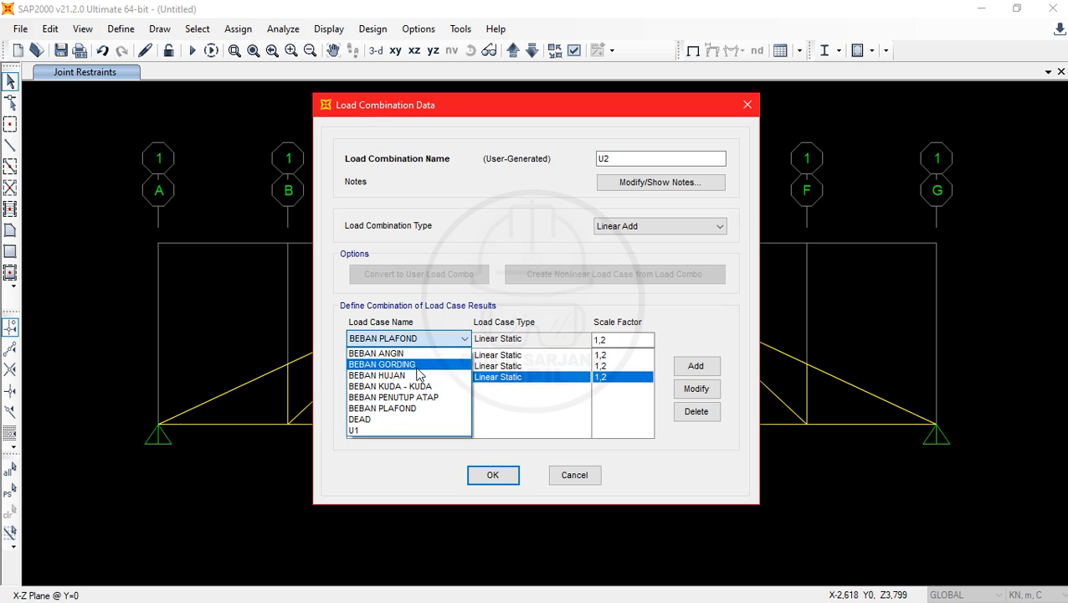
left_click(417, 364)
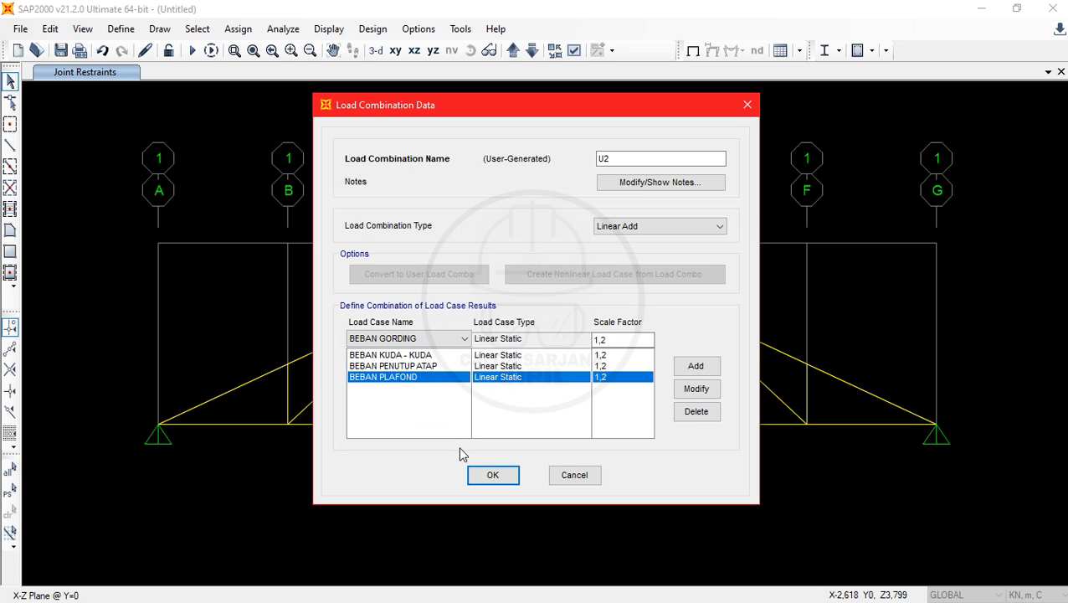
left_click(691, 366)
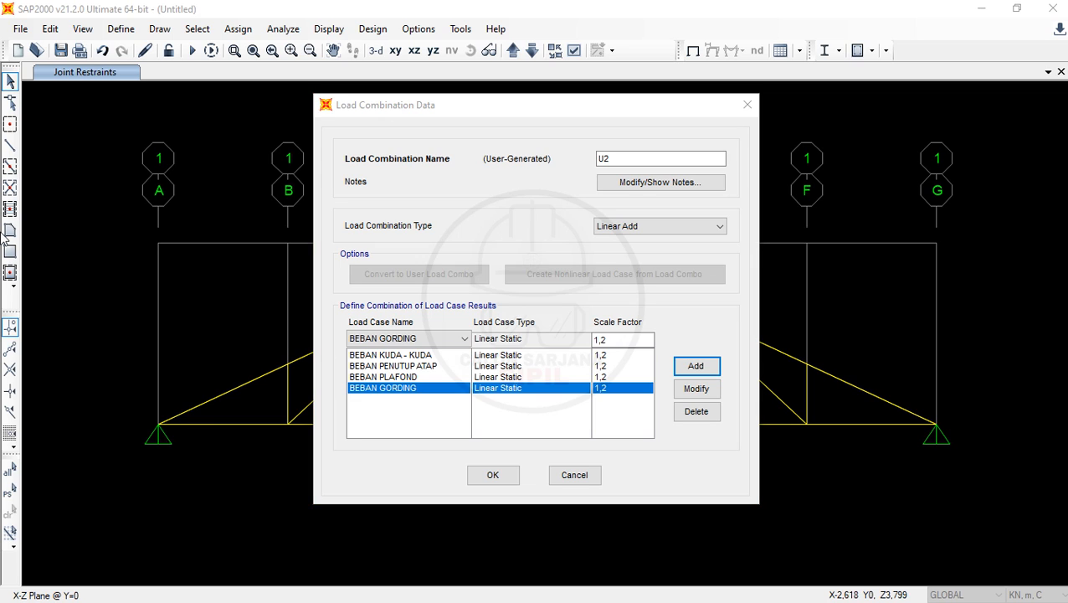
Check the required load combination factors under Diminta in the assignment PDF in Adobe Acrobat, and return to SAP2000
left_click(464, 219)
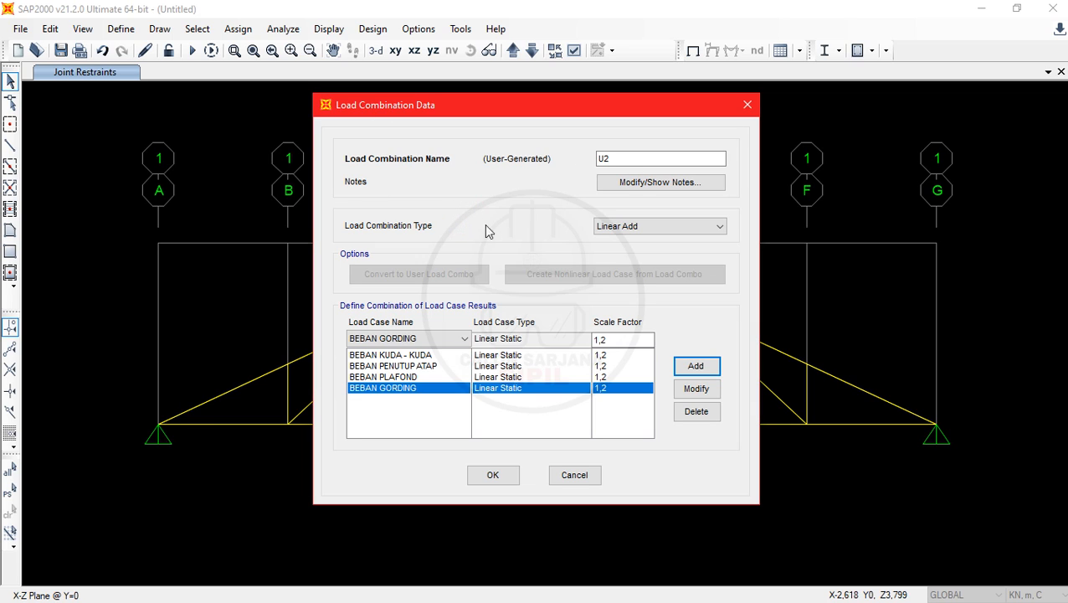
key("alt+Tab")
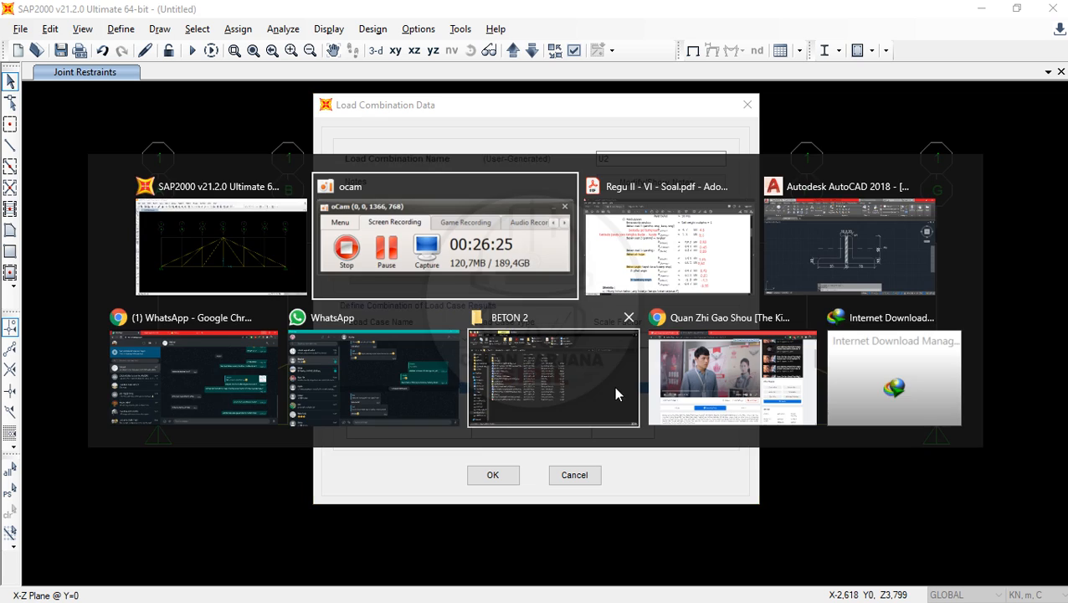
left_click(698, 289)
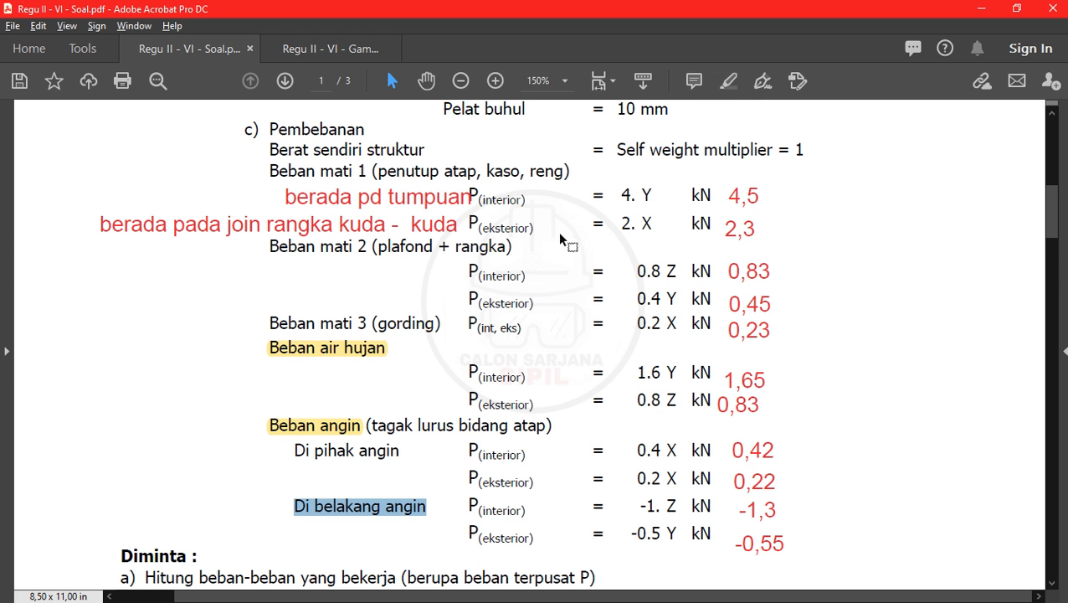
scroll(511, 247, "up", 2)
scroll(509, 235, "down", 2)
scroll(510, 233, "down", 3)
scroll(586, 347, "down", 5)
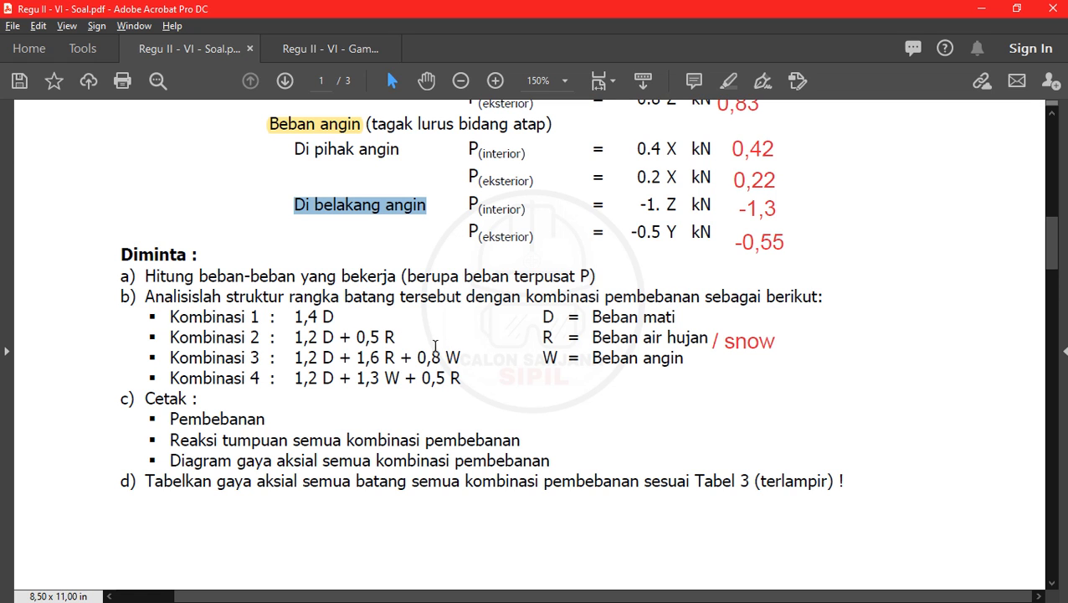
key("alt+Tab")
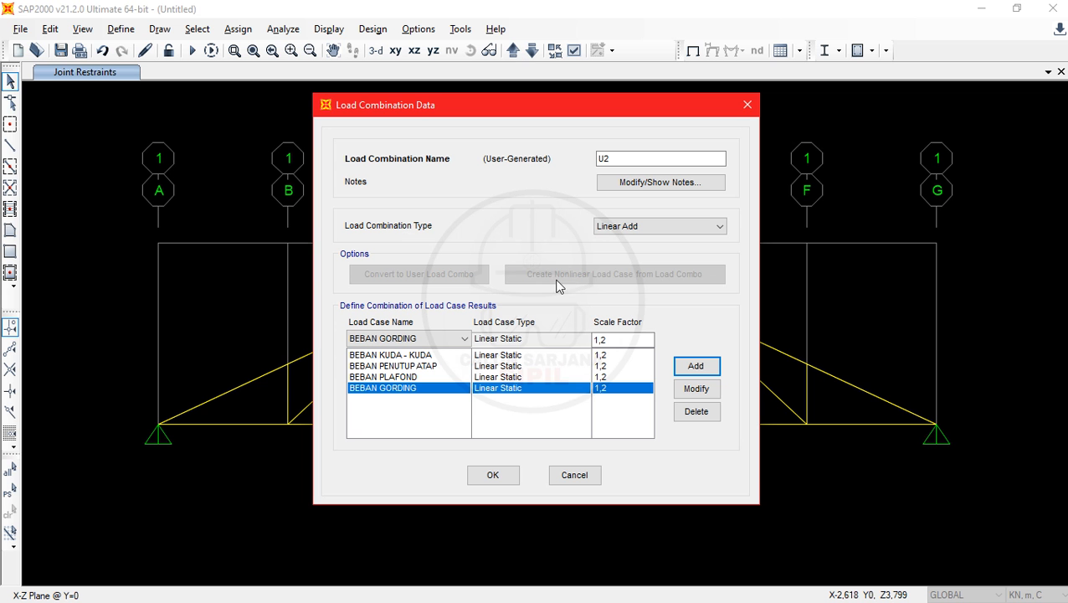
Add BEBAN HUJAN to combination U2 with scale factor 0,5, check it against the assignment PDF, and save the combination
left_click(458, 338)
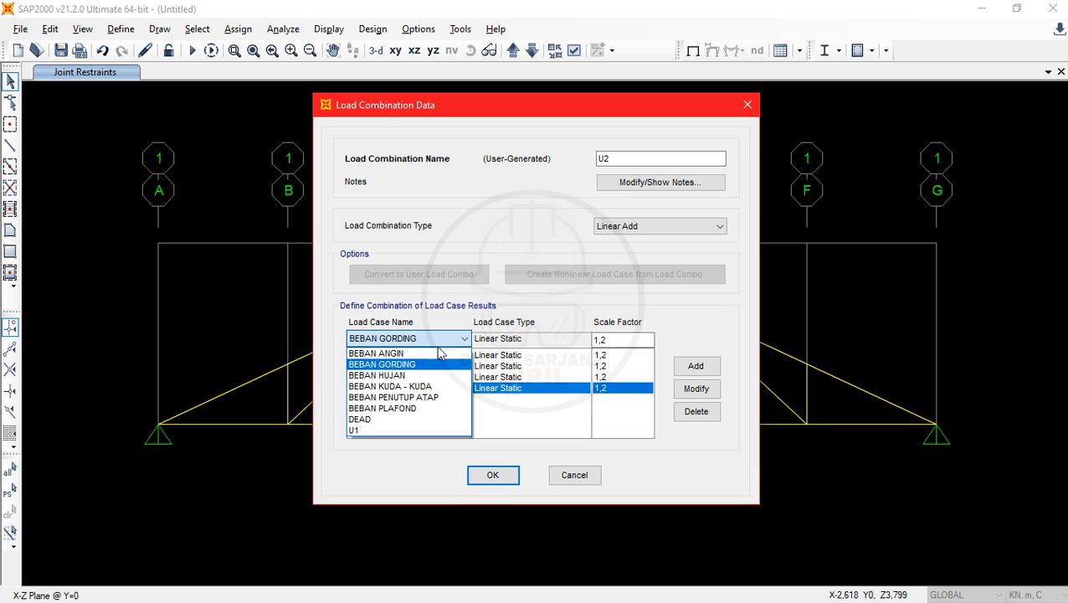
left_click(426, 376)
double_click(602, 339)
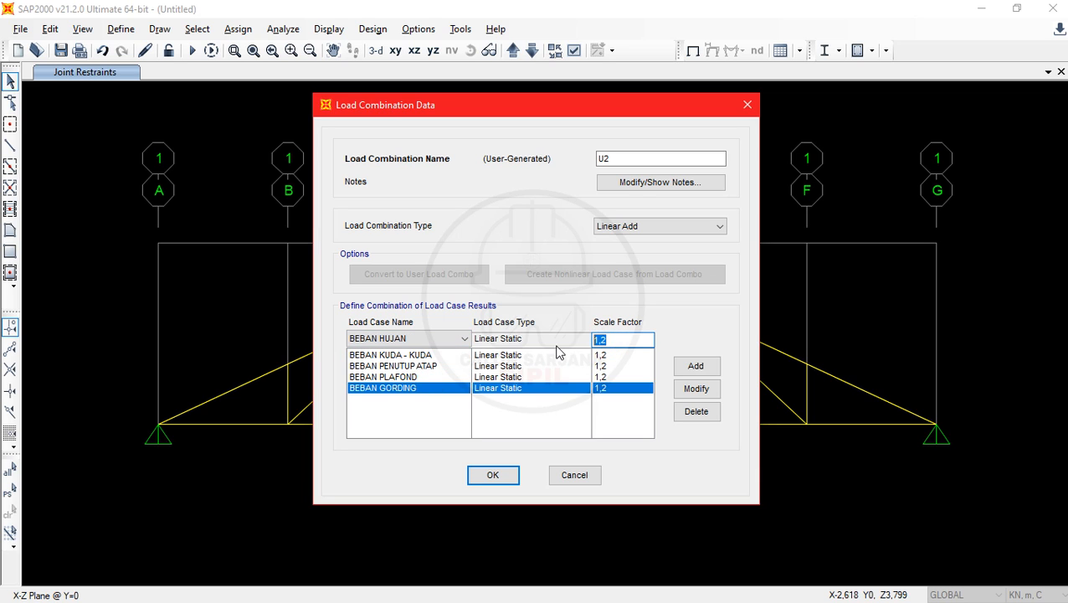
type("0,5")
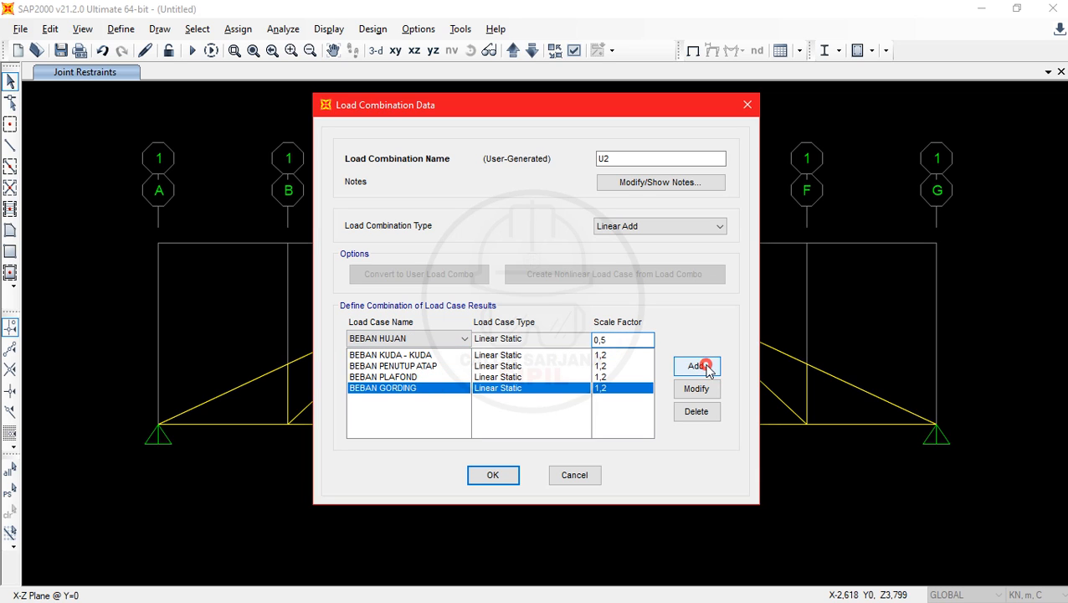
left_click(700, 366)
key("alt+Tab")
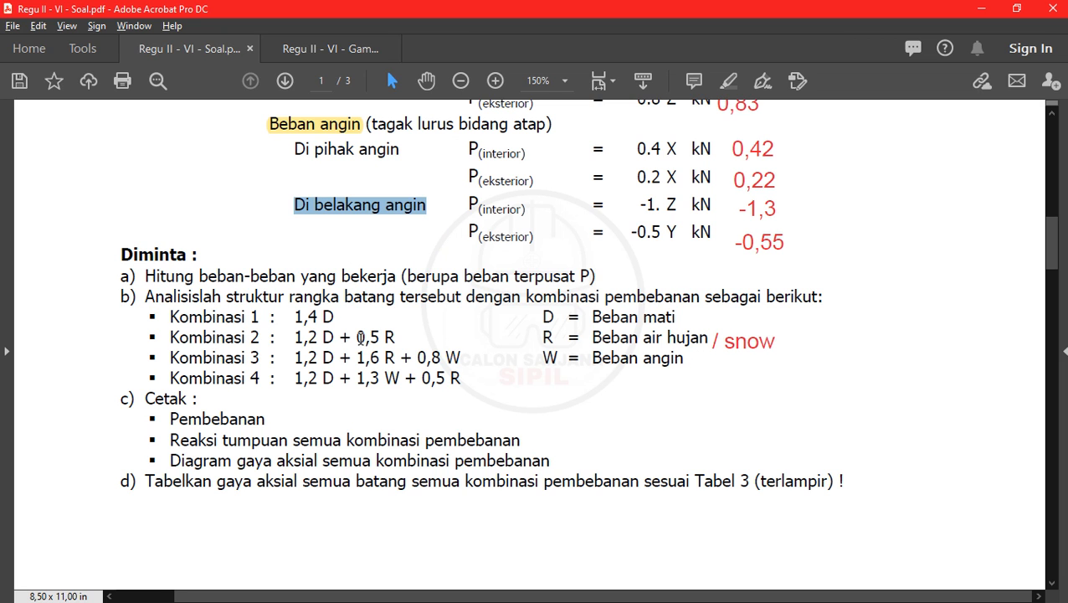
key("alt+Tab")
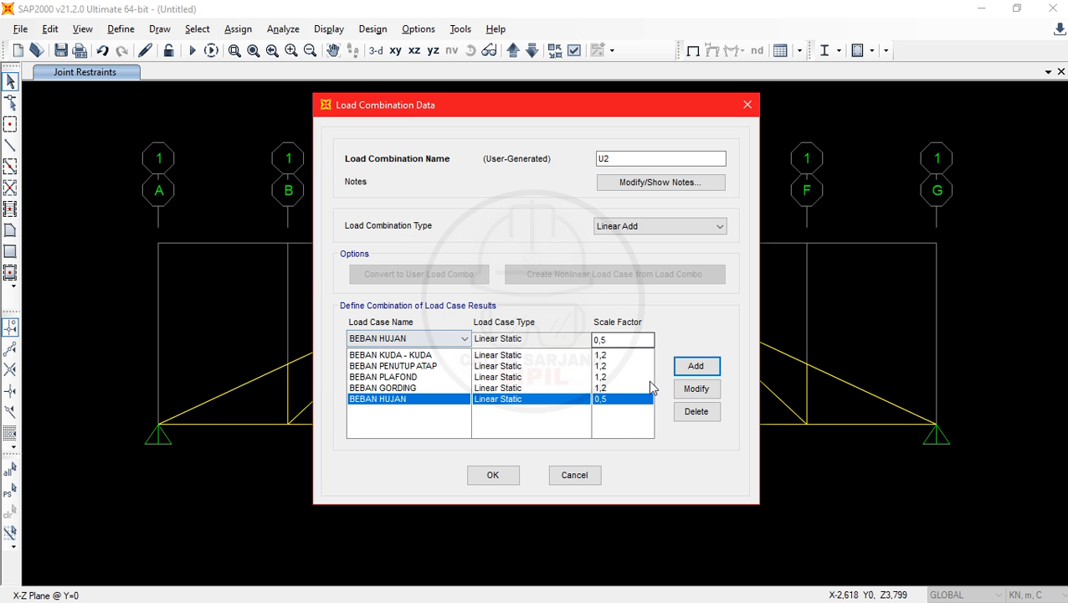
left_click(491, 469)
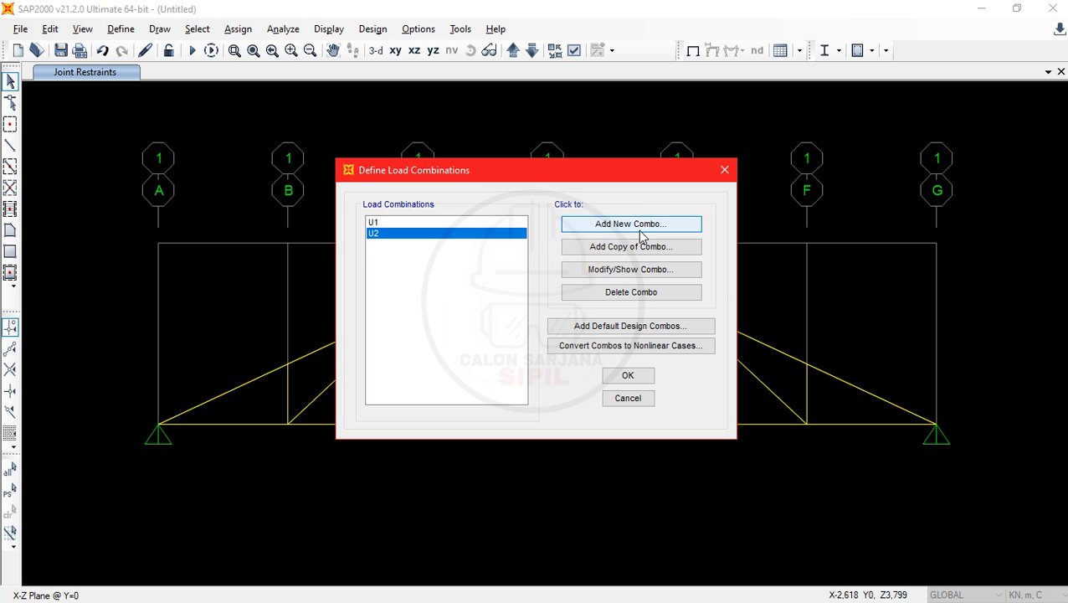
Start a new load combination named U3 and check the factors of Kombinasi 3 in the assignment PDF
left_click(641, 224)
double_click(653, 158)
type("U")
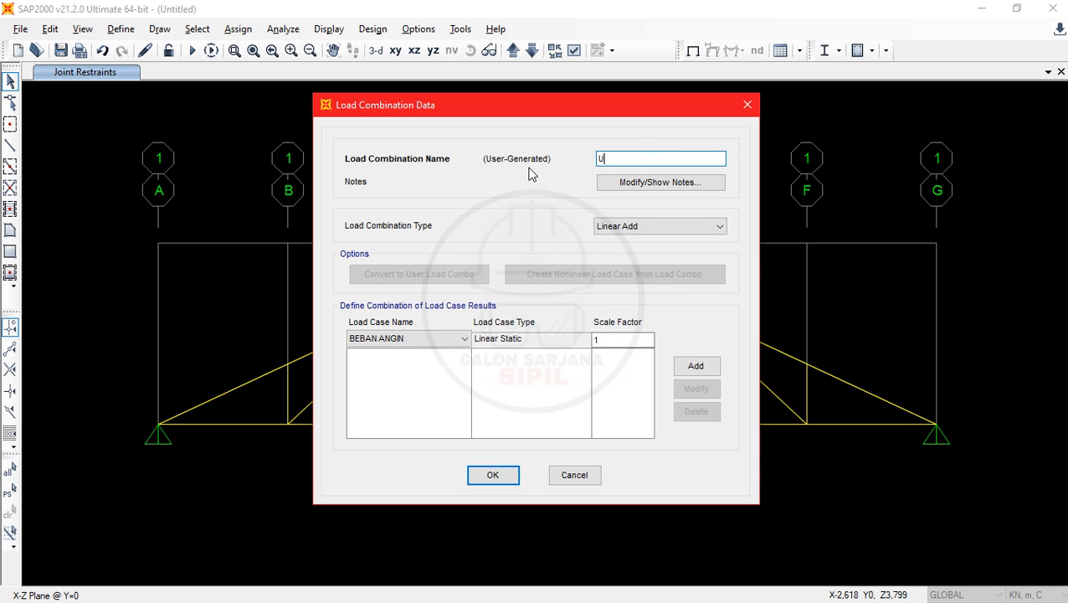
type("3")
key("alt+Tab")
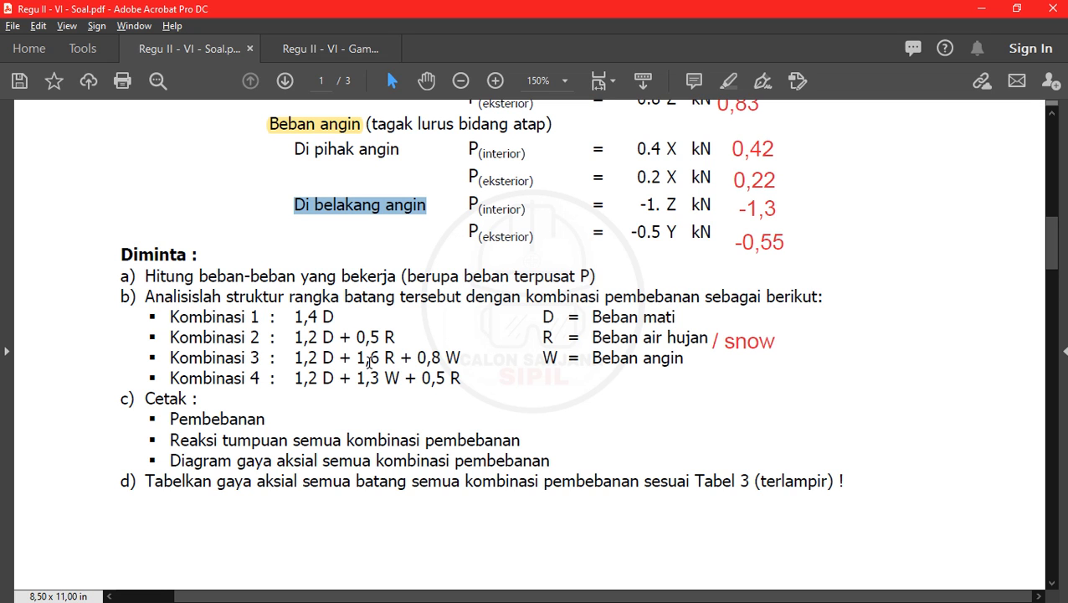
key("alt+Tab")
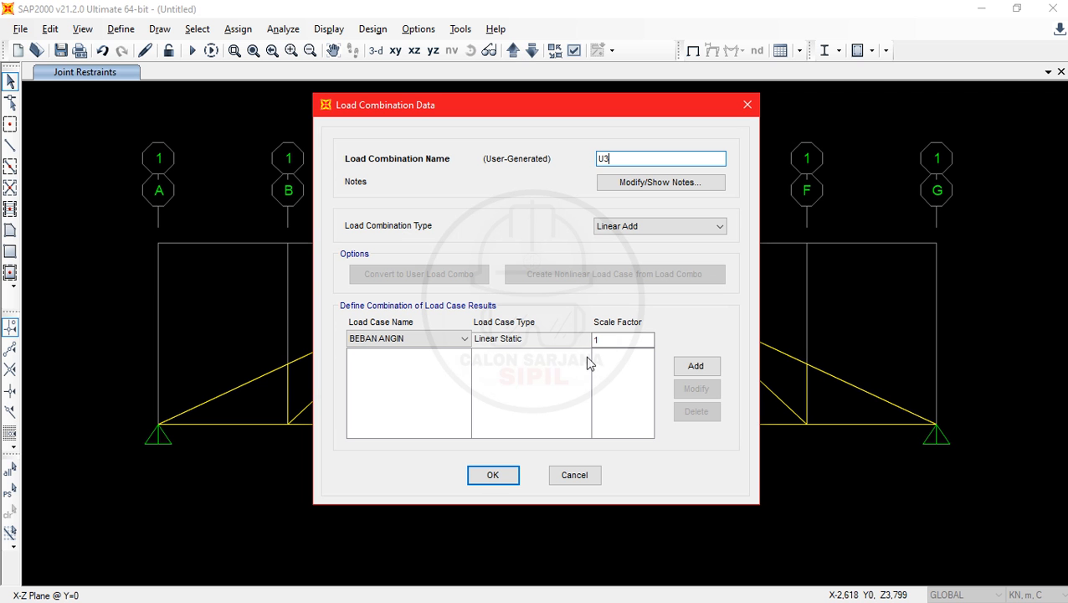
Add the load case BEBAN KUDA - KUDA to combination U3 with scale factor 1,2
left_click(618, 339)
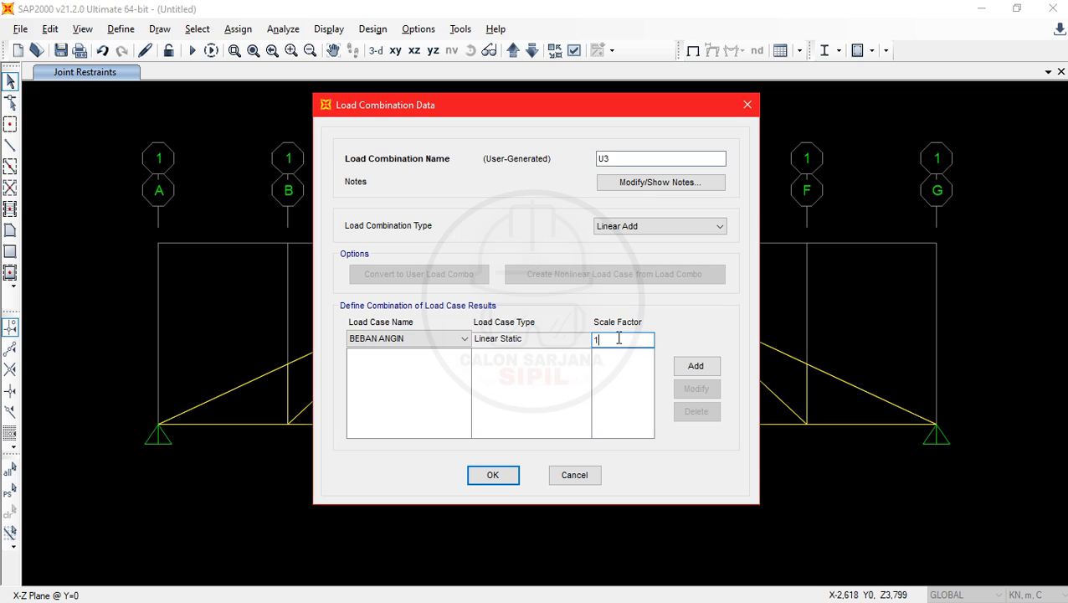
left_click(463, 338)
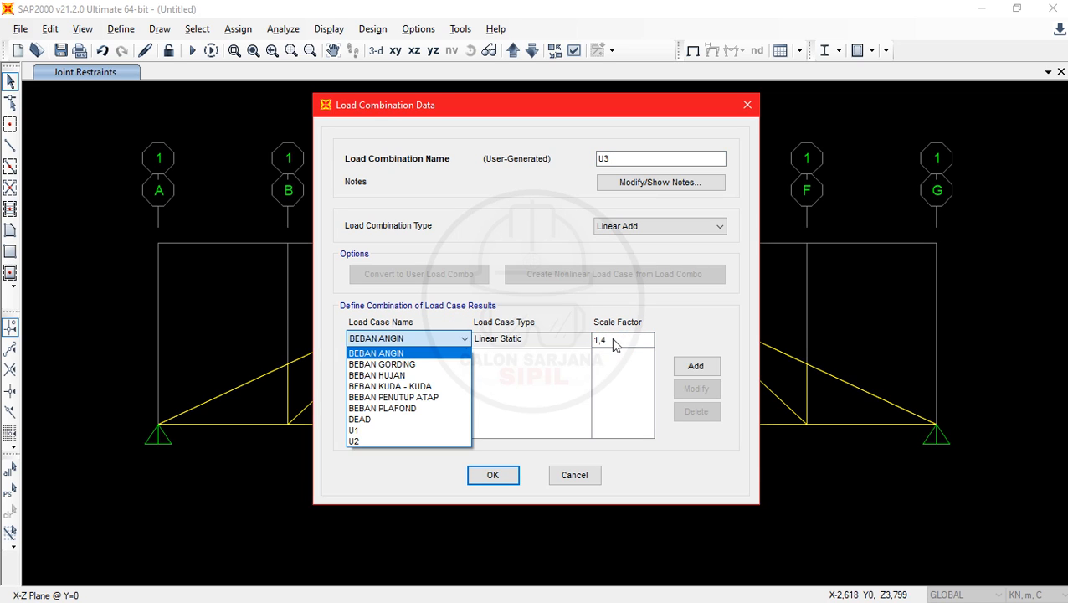
left_click(621, 337)
left_click(621, 339)
key("BackSpace")
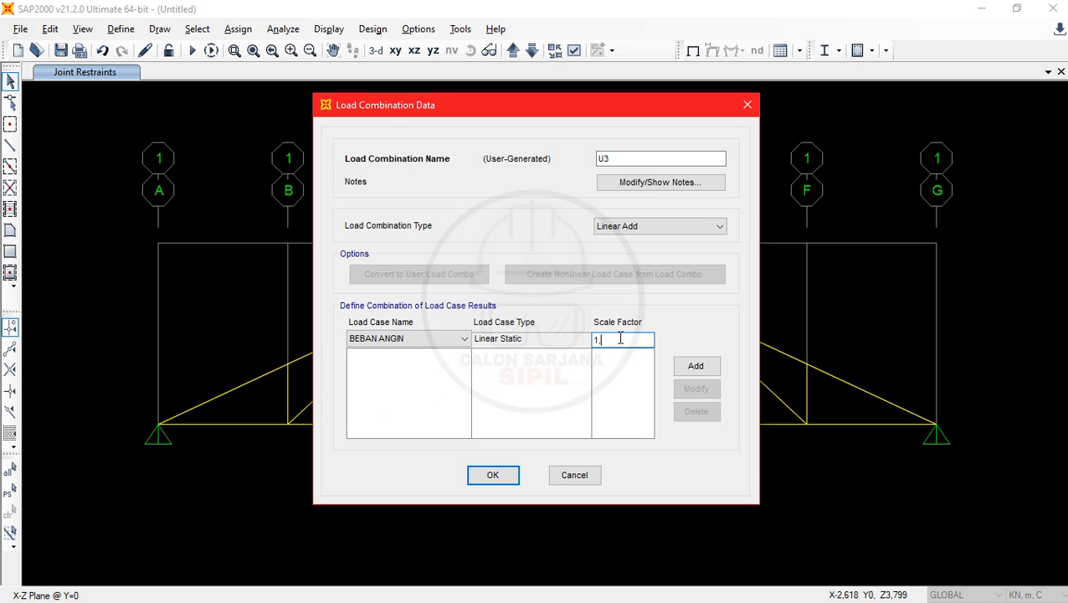
left_click(410, 339)
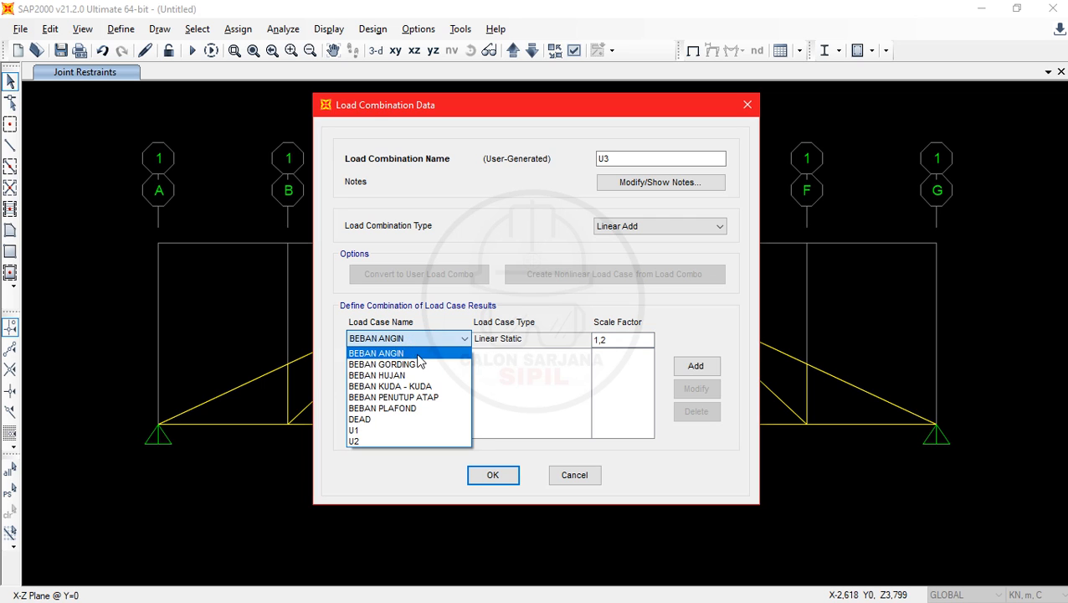
left_click(428, 390)
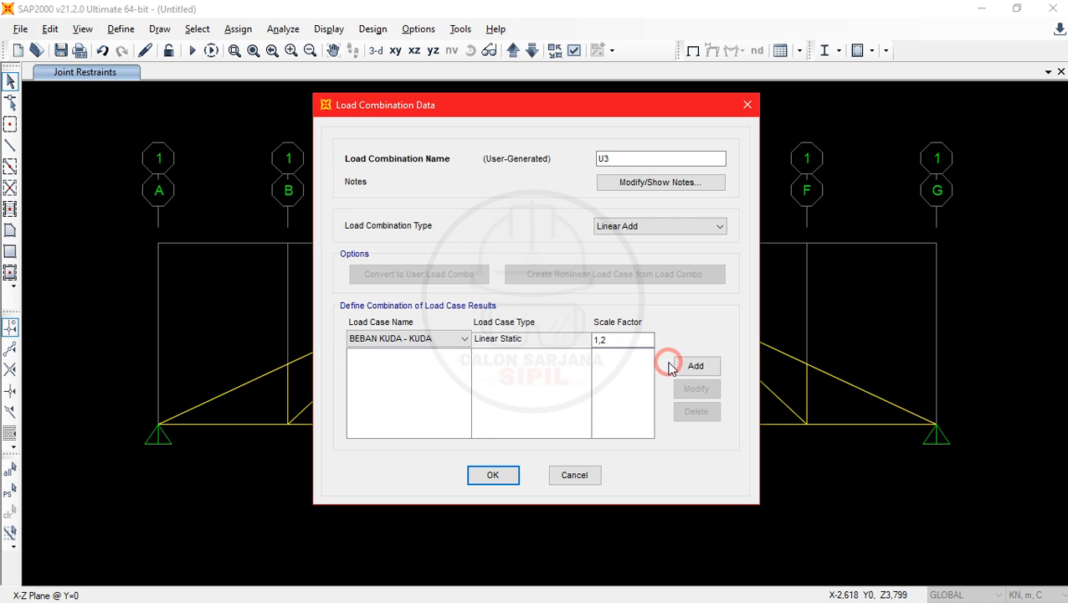
left_click(685, 366)
Add BEBAN PENUTUP ATAP and BEBAN PLAFOND to combination U3 with scale factor 1,2
left_click(464, 336)
left_click(423, 398)
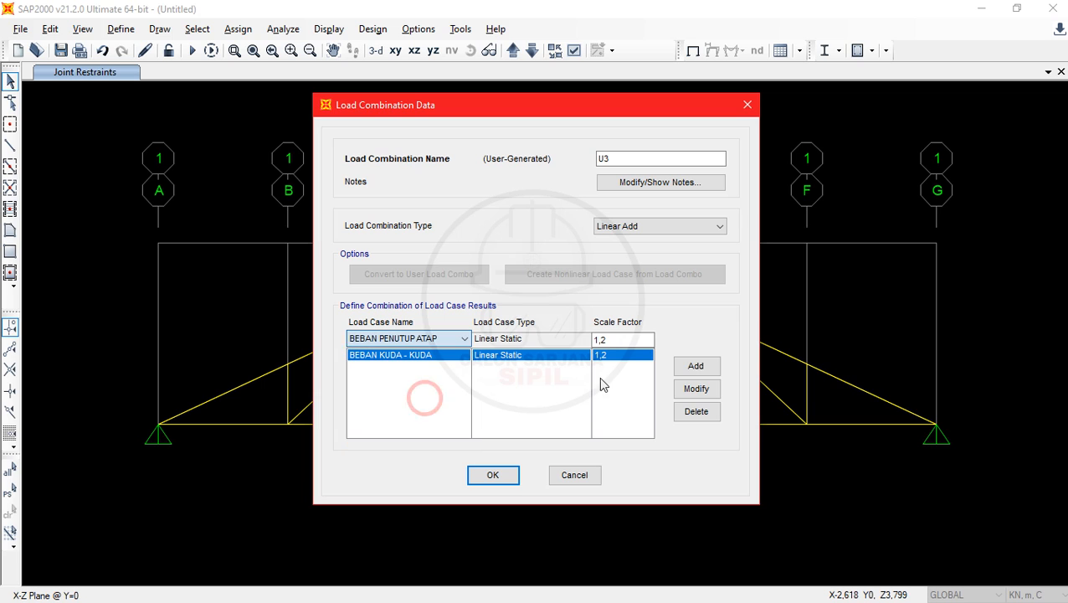
left_click(695, 366)
left_click(462, 339)
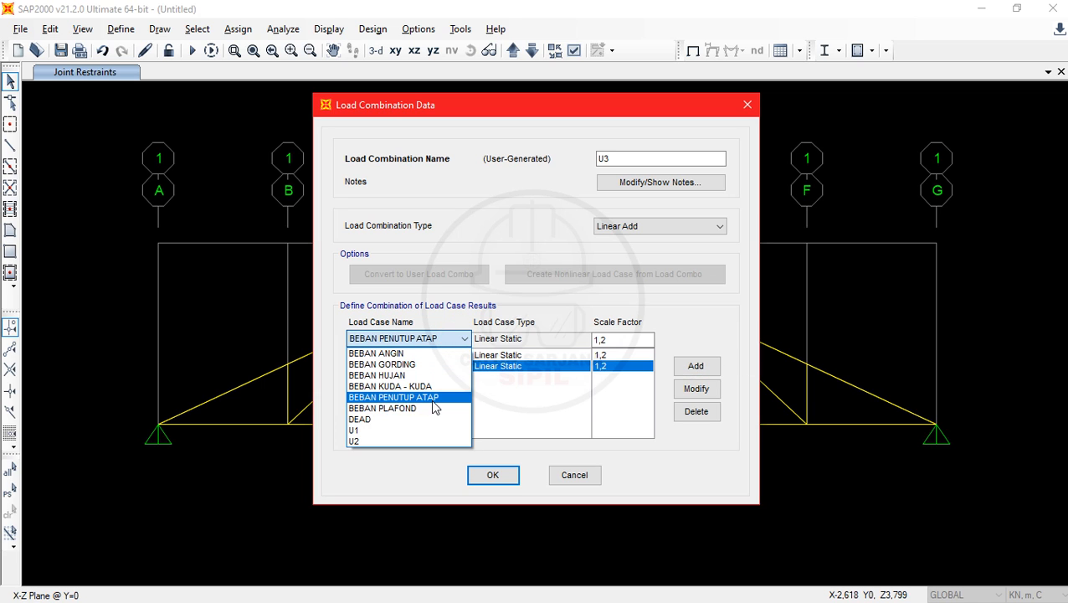
left_click(429, 413)
left_click(696, 368)
Add the load case BEBAN HUJAN to combination U3 with scale factor 1,6
left_click(465, 338)
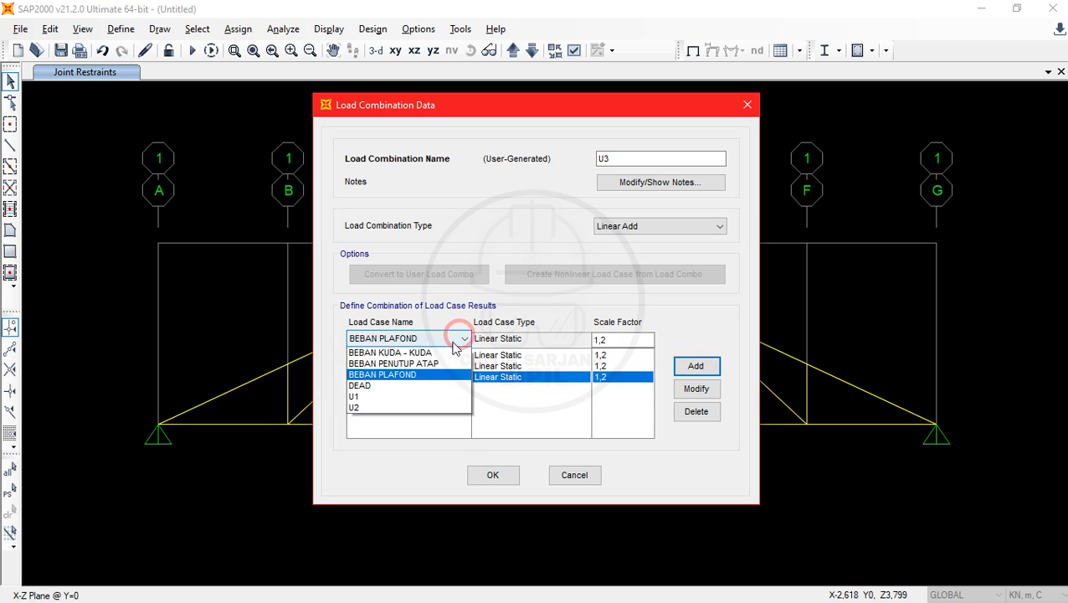
left_click(397, 365)
double_click(630, 339)
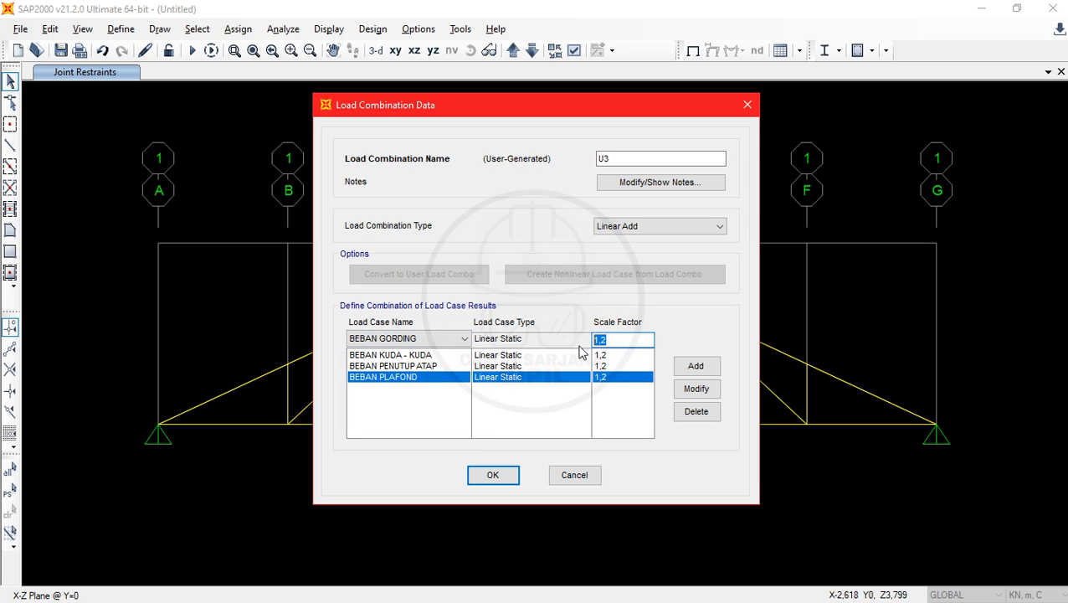
type("1")
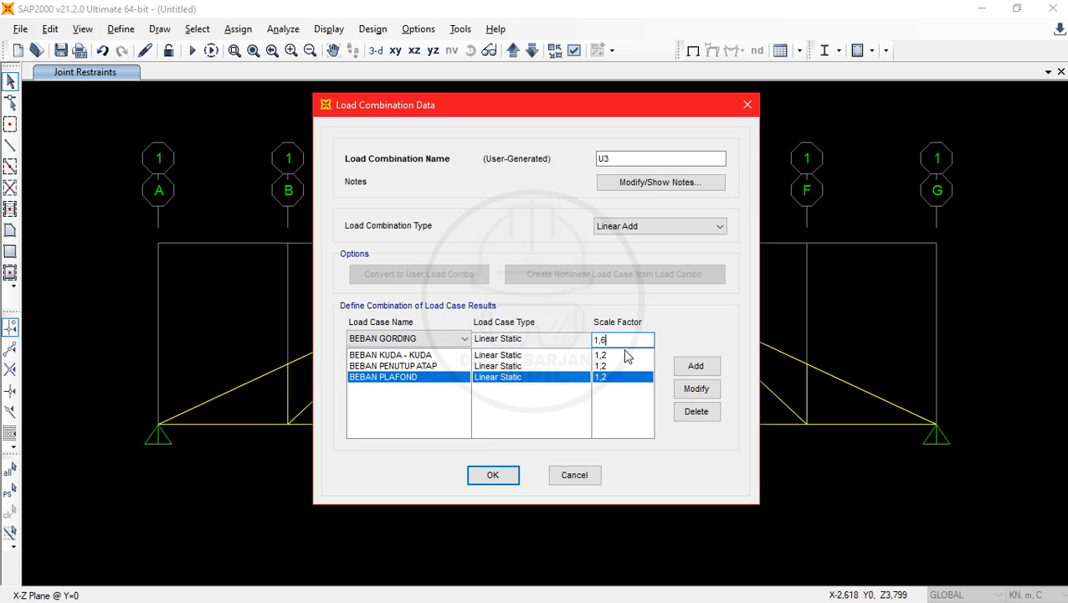
left_click(421, 338)
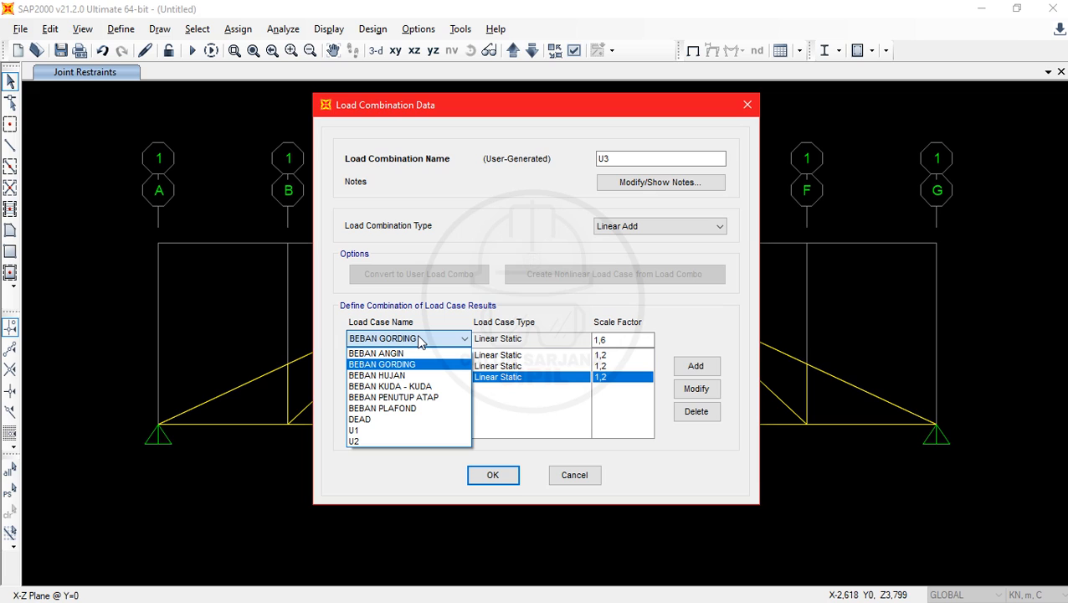
left_click(403, 375)
left_click(687, 366)
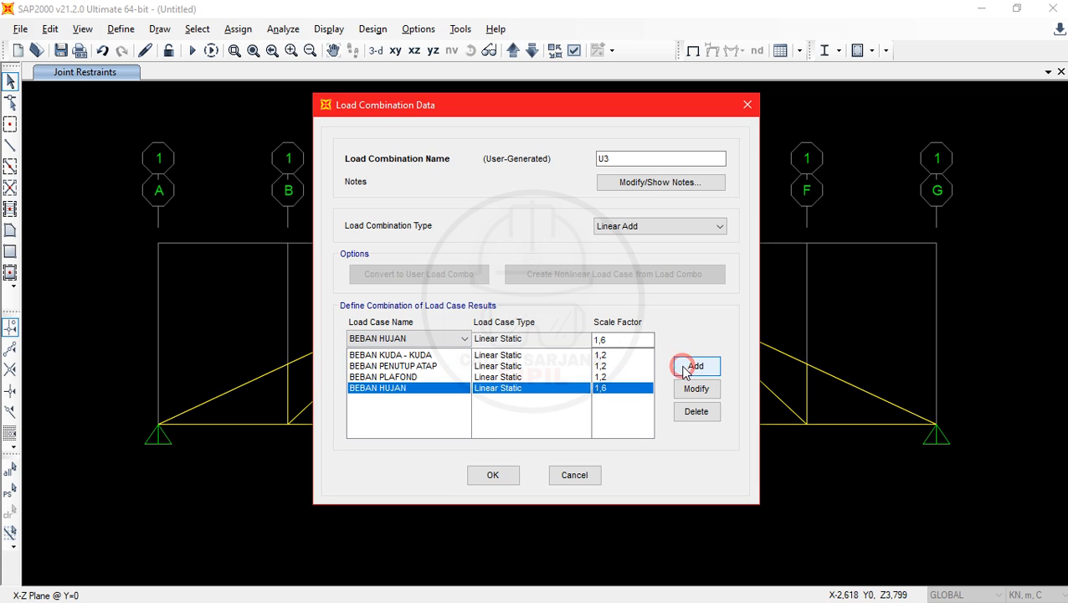
Add BEBAN ANGIN to combination U3 with scale factor 0,8, check it against the assignment PDF, and save the combination
double_click(630, 341)
type("0,8")
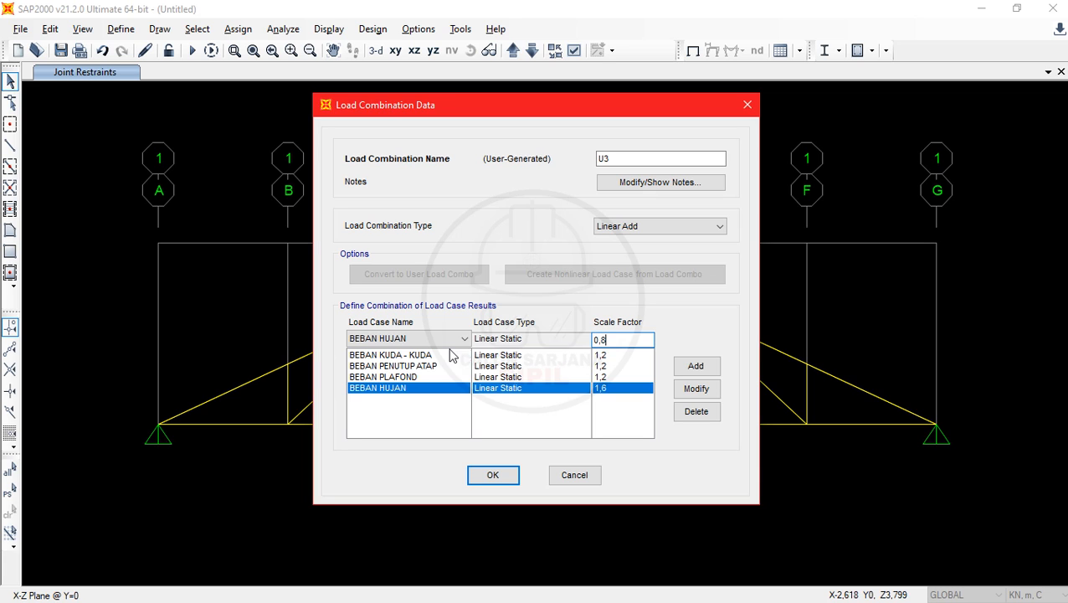
left_click(430, 338)
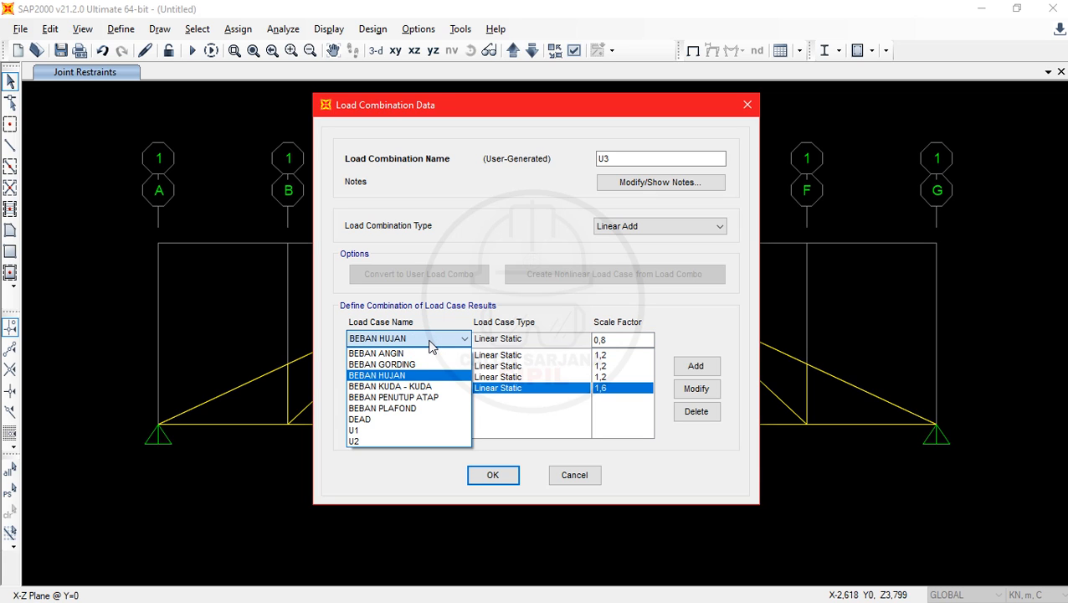
left_click(430, 353)
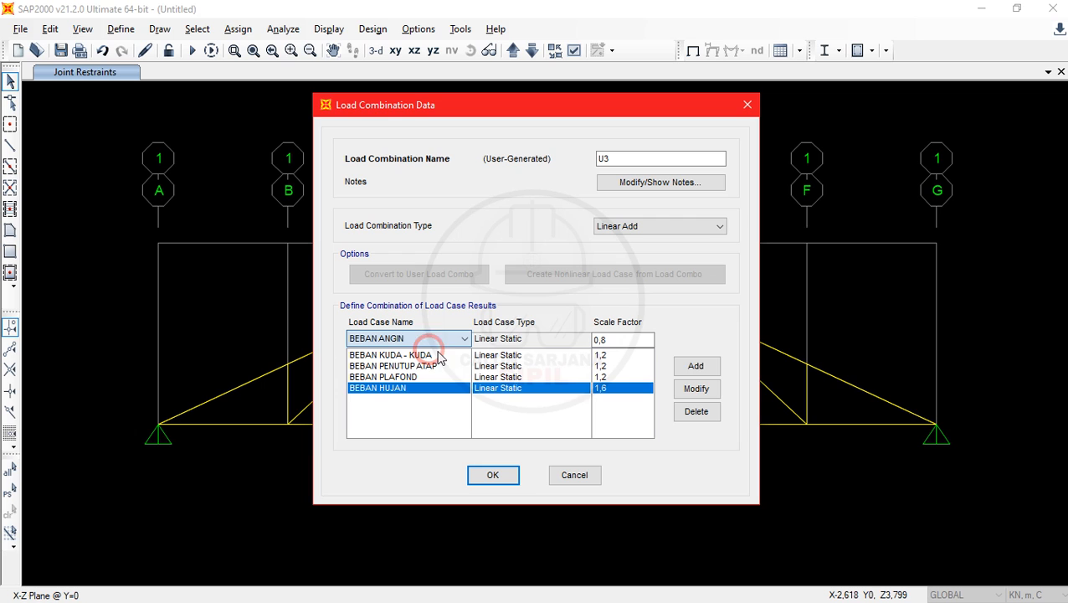
left_click(686, 365)
key("alt+Tab")
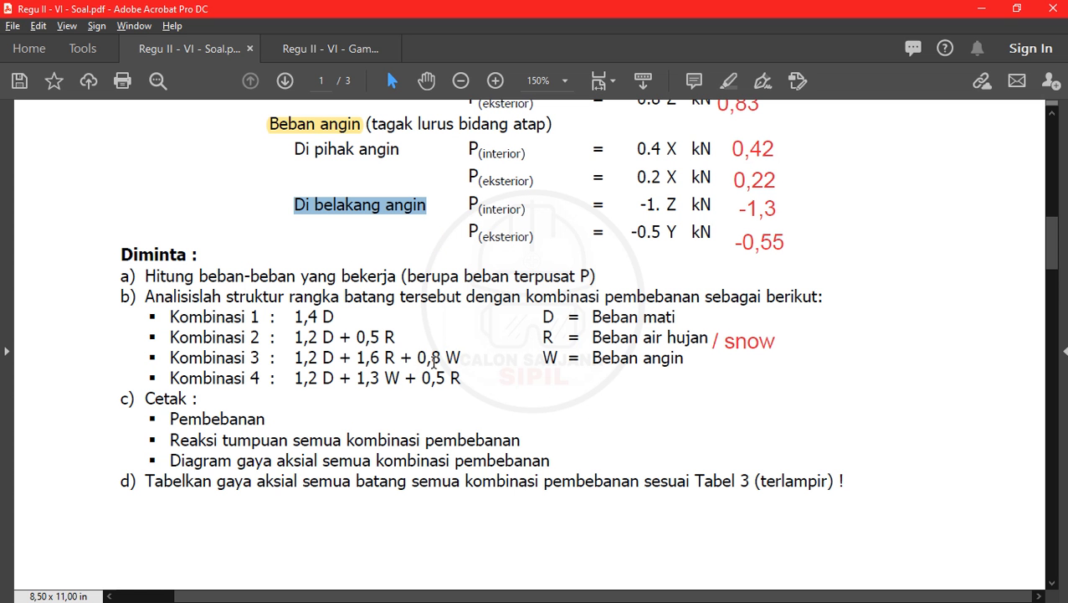
key("alt+Tab")
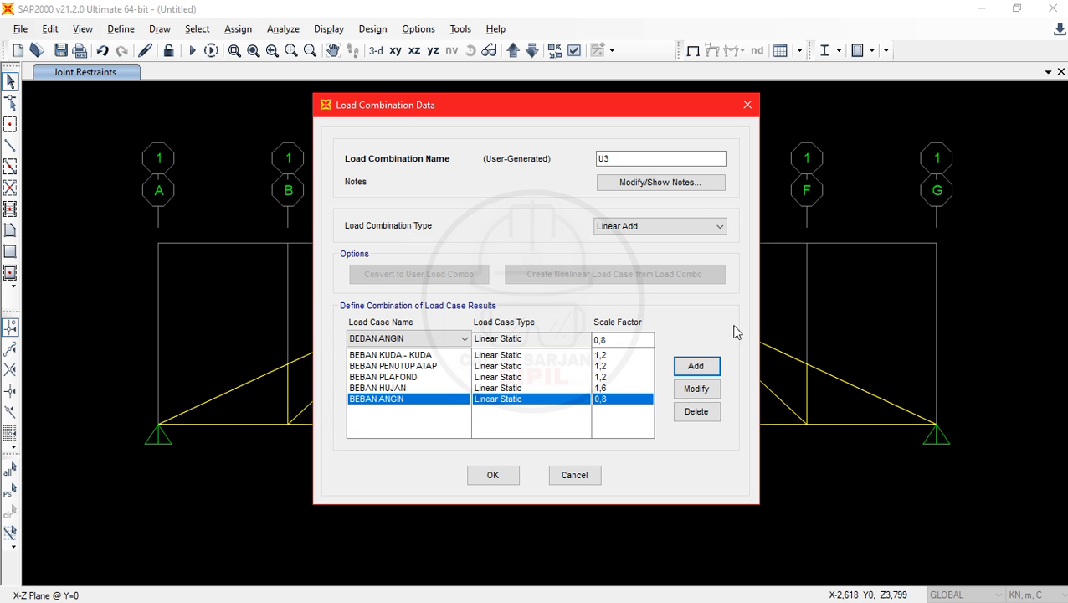
left_click(510, 478)
Start a new linear-add load combination named U3 and check the factors for Kombinasi 4 in the assignment PDF
left_click(629, 223)
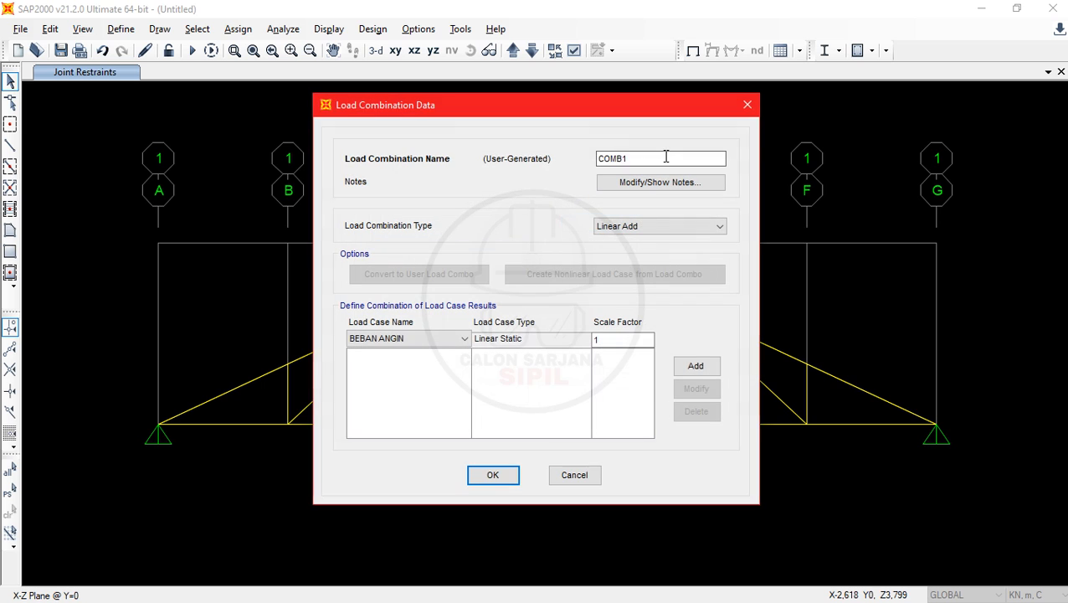
double_click(665, 157)
type("U3")
key("alt+Tab")
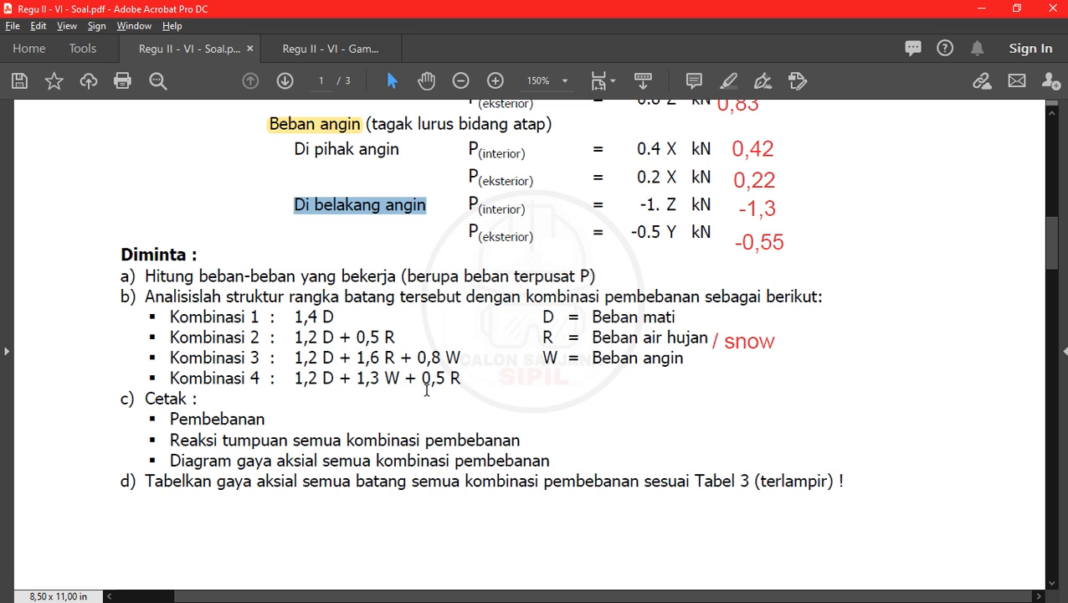
key("alt+Tab")
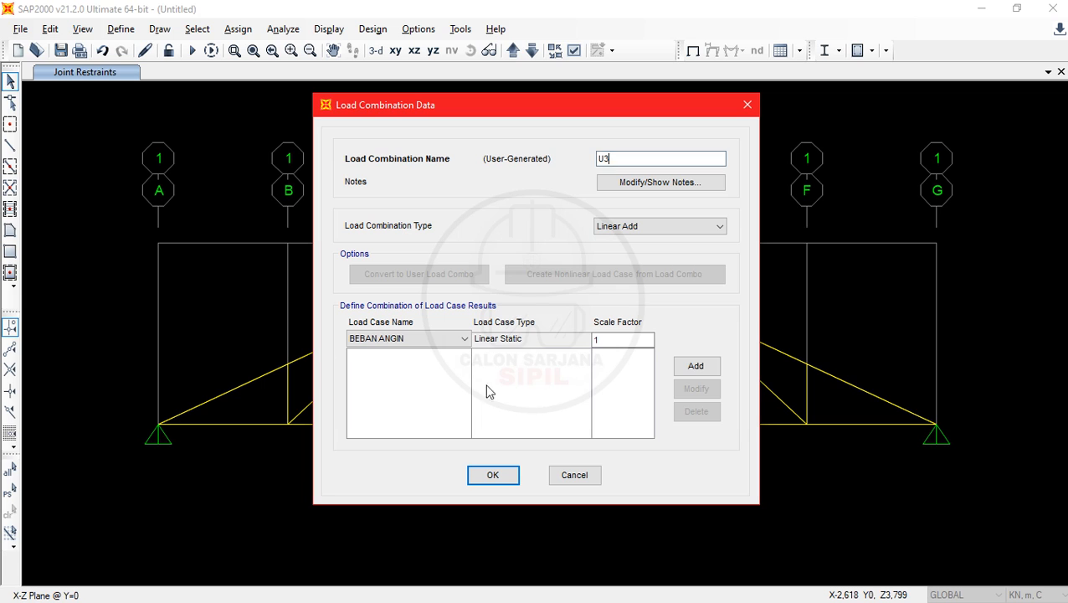
Add the load case BEBAN KUDA - KUDA to the new combination with scale factor 1,2
left_click(618, 339)
type(".")
left_click(408, 339)
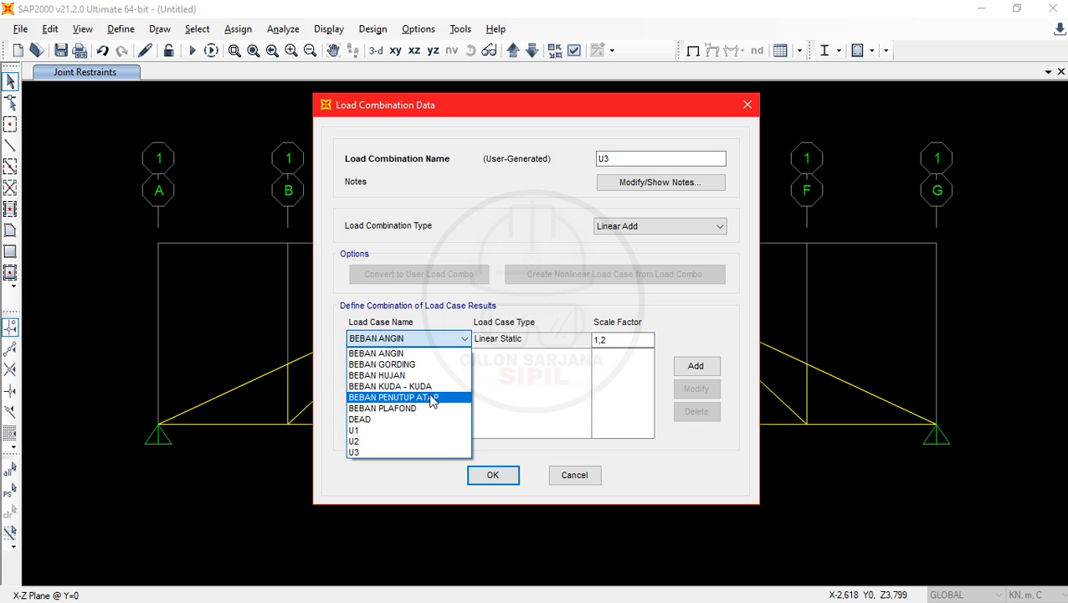
left_click(446, 386)
left_click(696, 366)
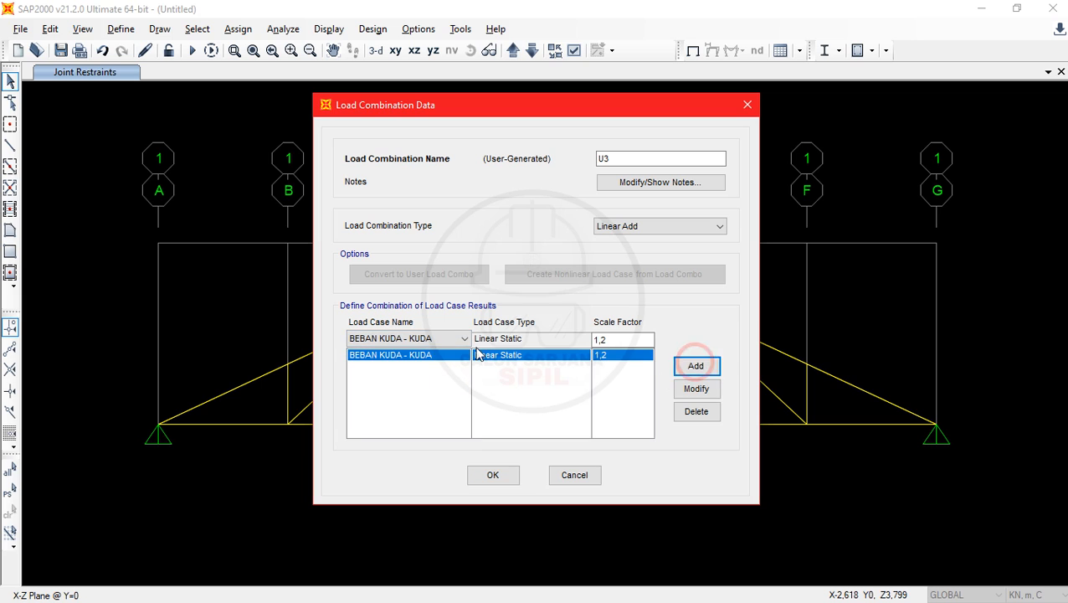
Add BEBAN PENUTUP ATAP, BEBAN GORDING and BEBAN PLAFOND to the new combination with scale factor 1,2
left_click(435, 339)
left_click(436, 397)
left_click(696, 366)
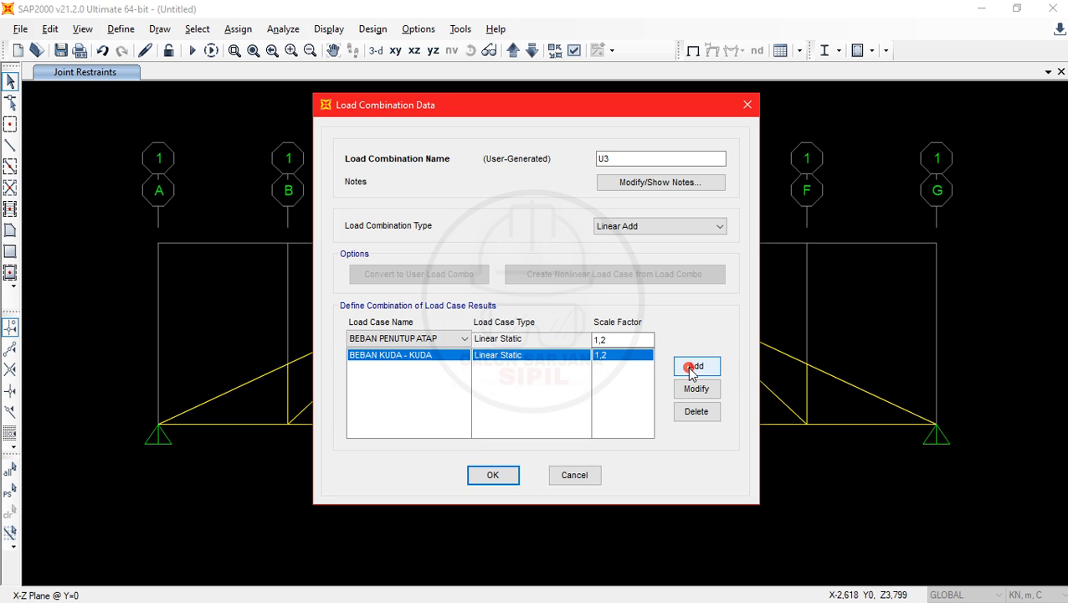
left_click(443, 339)
left_click(417, 367)
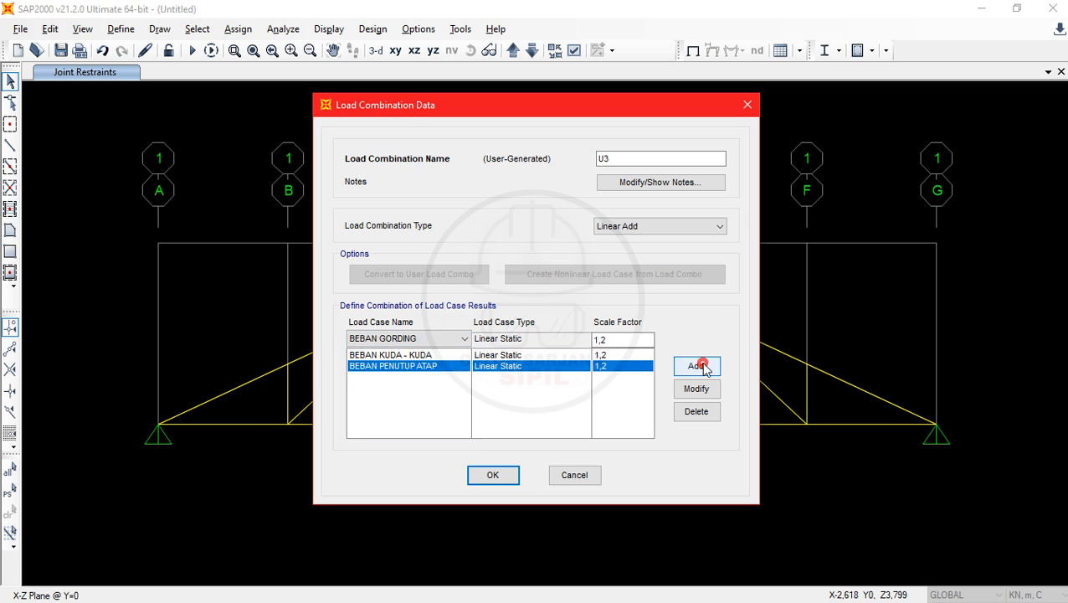
left_click(696, 366)
left_click(405, 337)
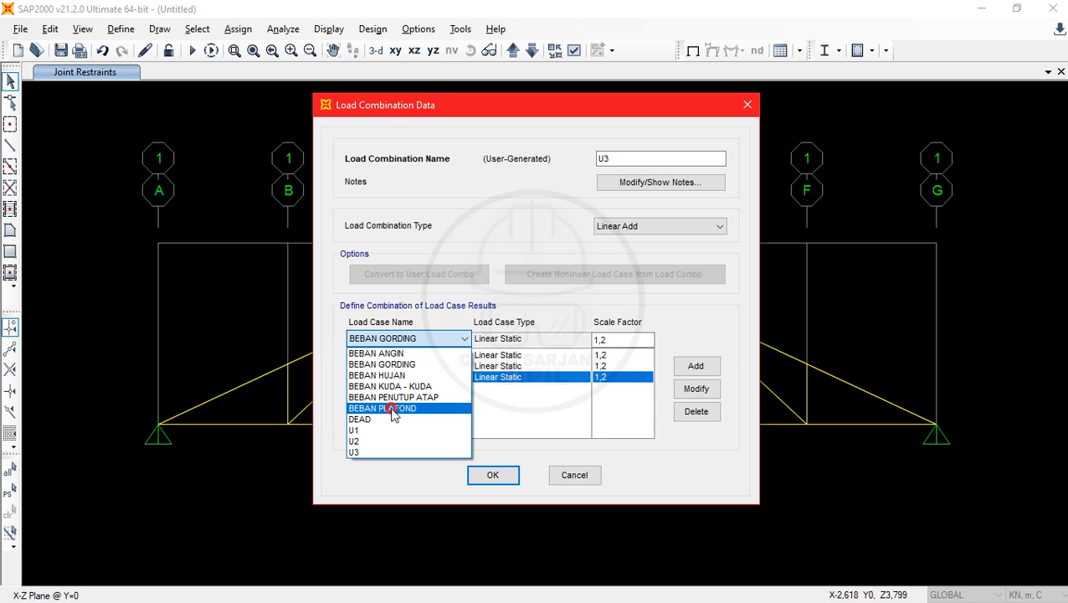
left_click(393, 408)
left_click(696, 365)
Add BEBAN ANGIN to the new combination with scale factor 1,3, checking the factor against the assignment PDF
double_click(610, 339)
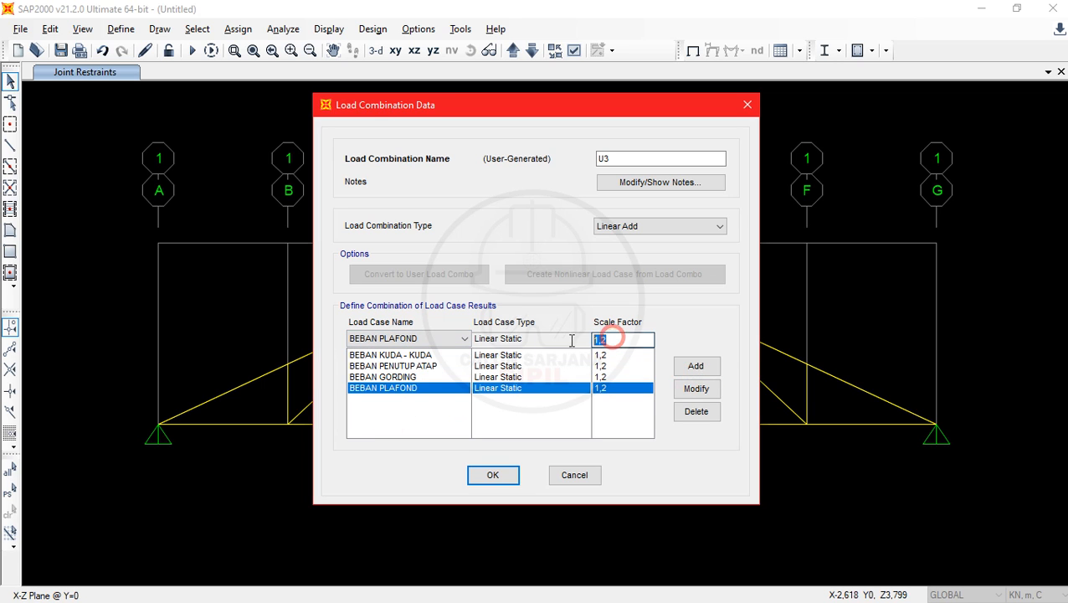
left_click(647, 337)
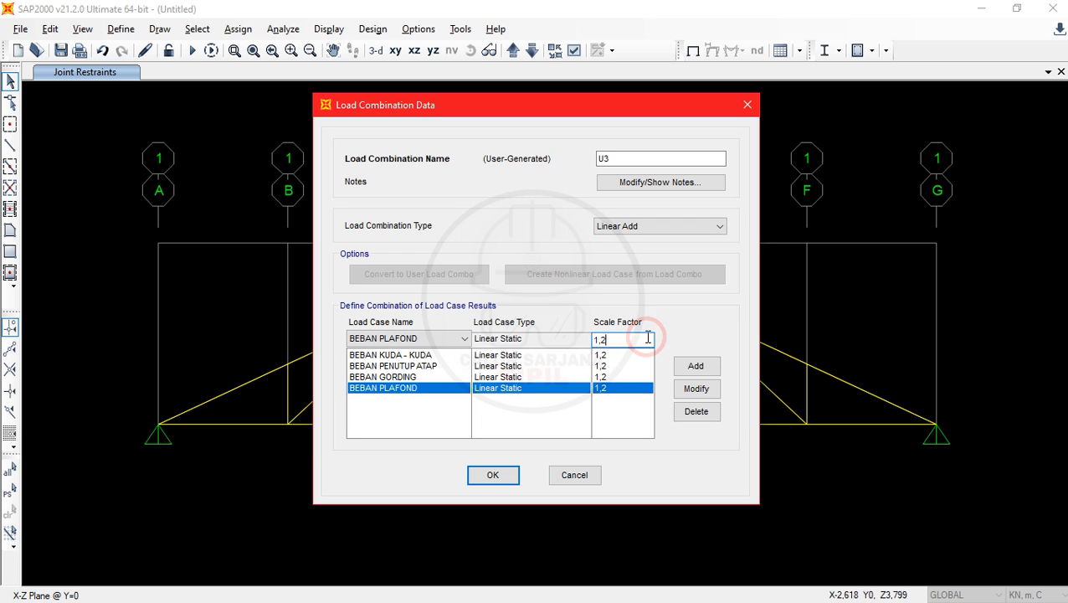
key("BackSpace")
key("alt+Tab")
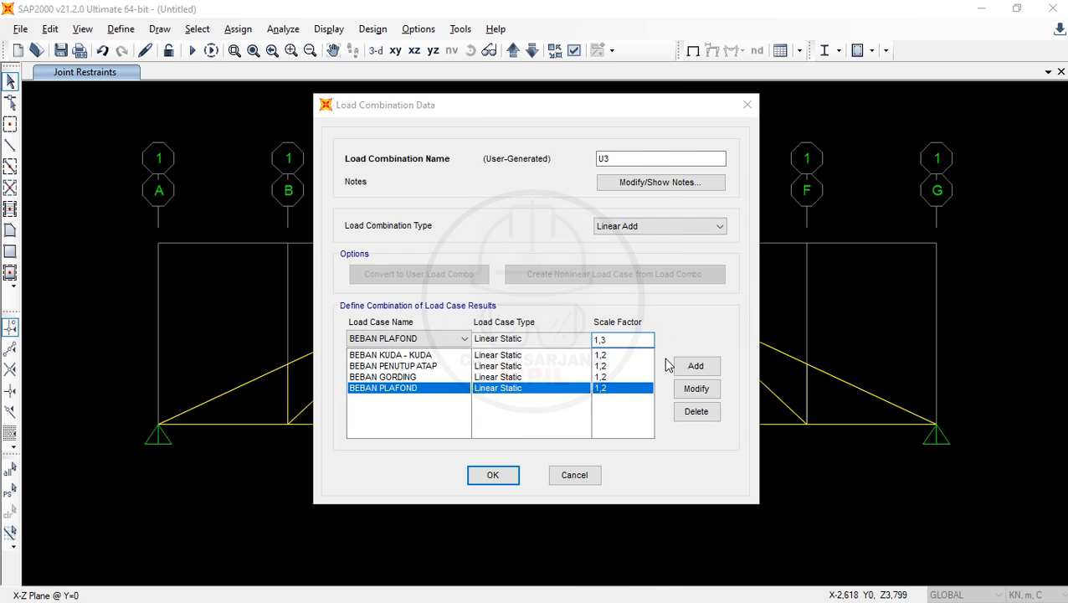
key("alt+Tab")
left_click(430, 339)
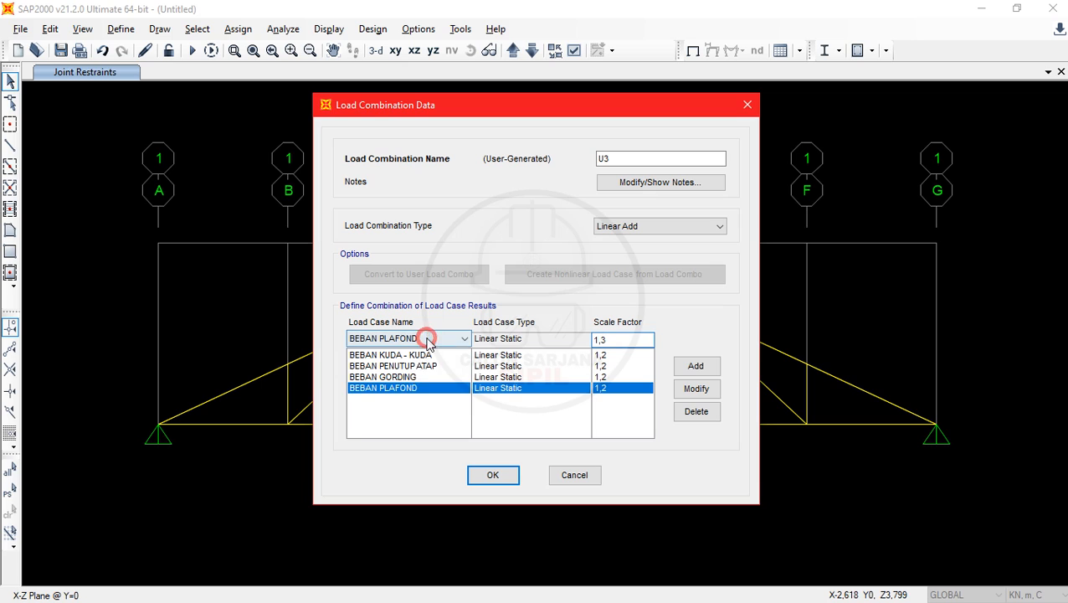
left_click(414, 355)
left_click(694, 366)
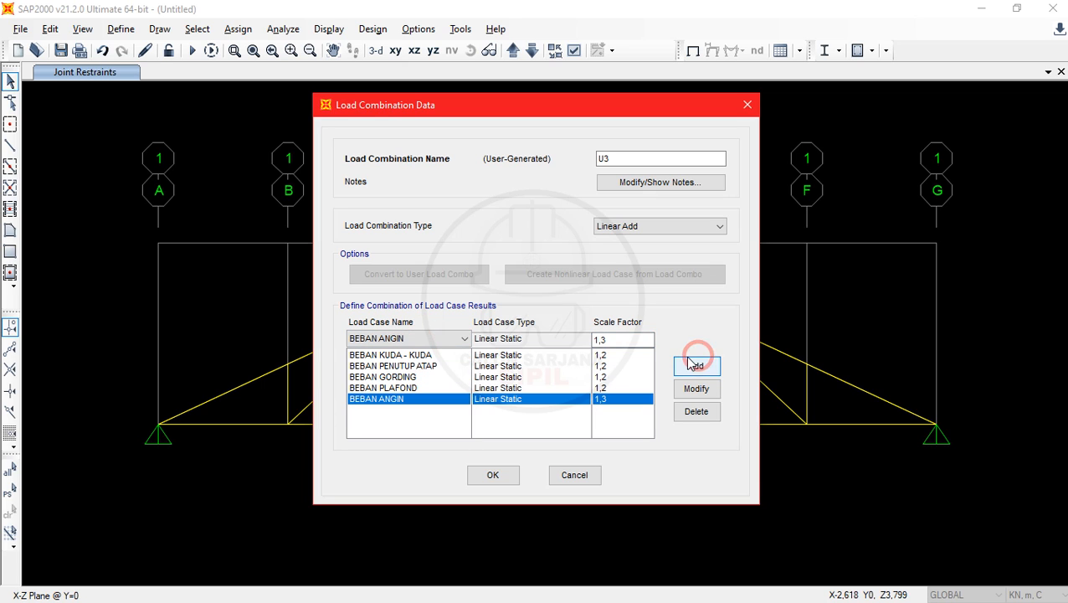
Add the load case BEBAN HUJAN to the new combination with scale factor 0,5
left_click_drag(624, 339, 565, 347)
type("0")
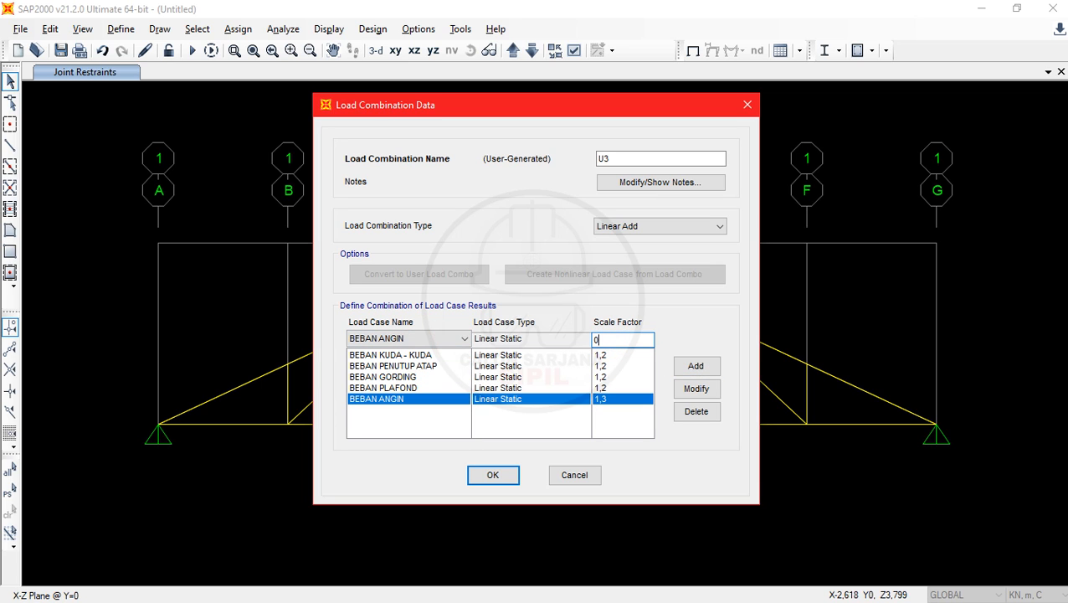
type(",5")
left_click(437, 339)
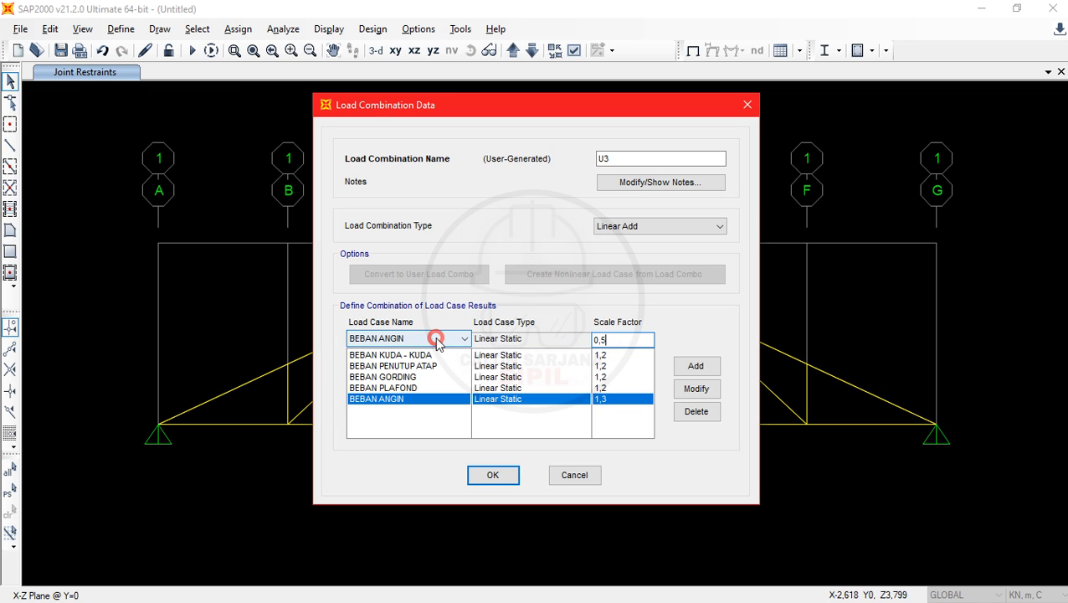
left_click(385, 375)
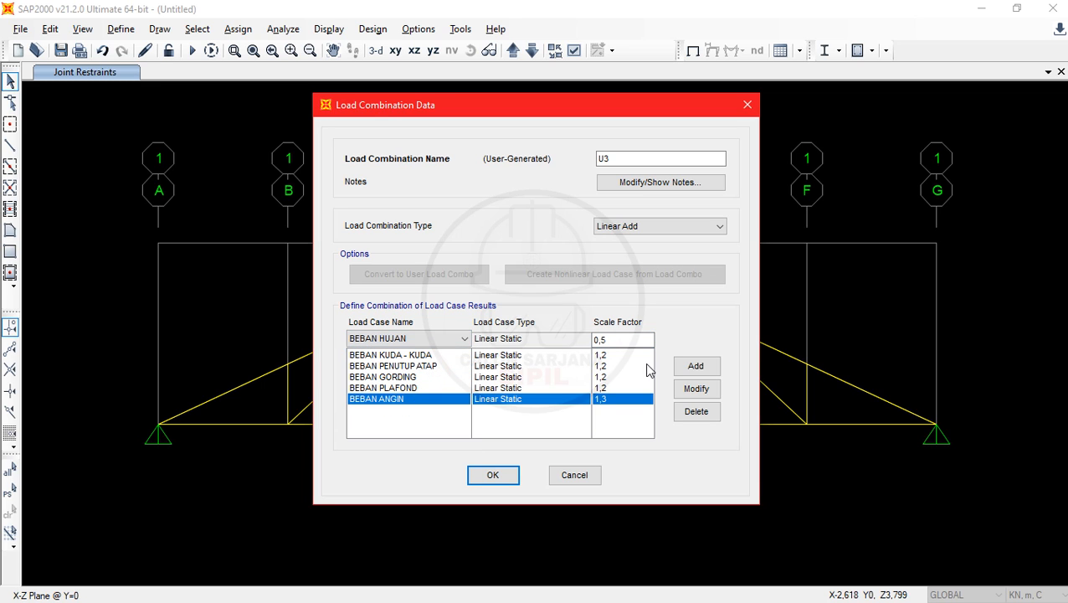
left_click(695, 366)
Rename the new combination as U4, save it, and accept the list of load combinations
left_click(484, 473)
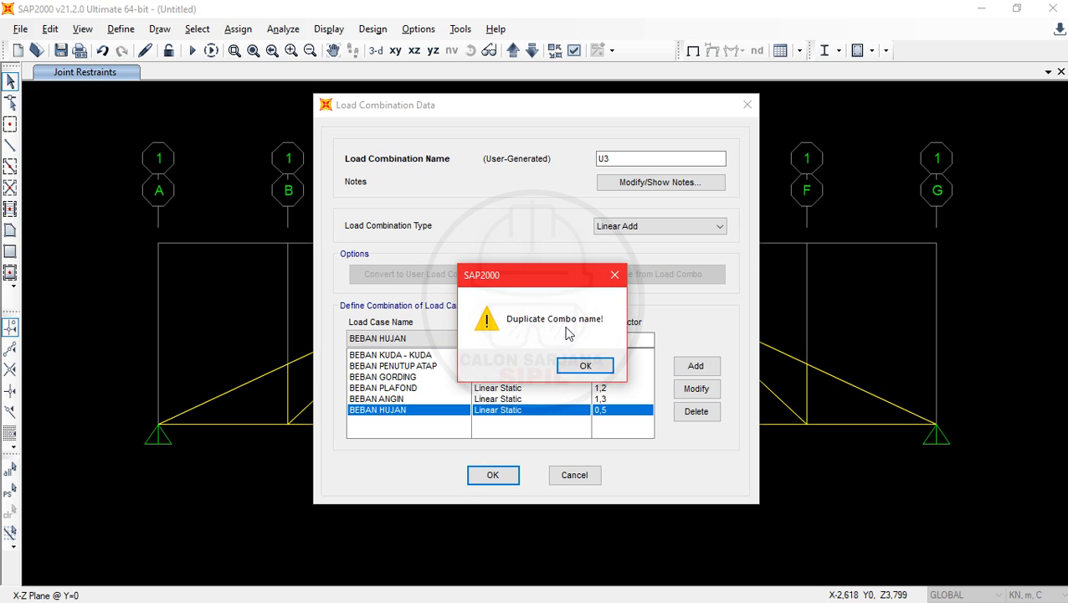
left_click(596, 365)
left_click_drag(653, 157, 512, 187)
type("U4")
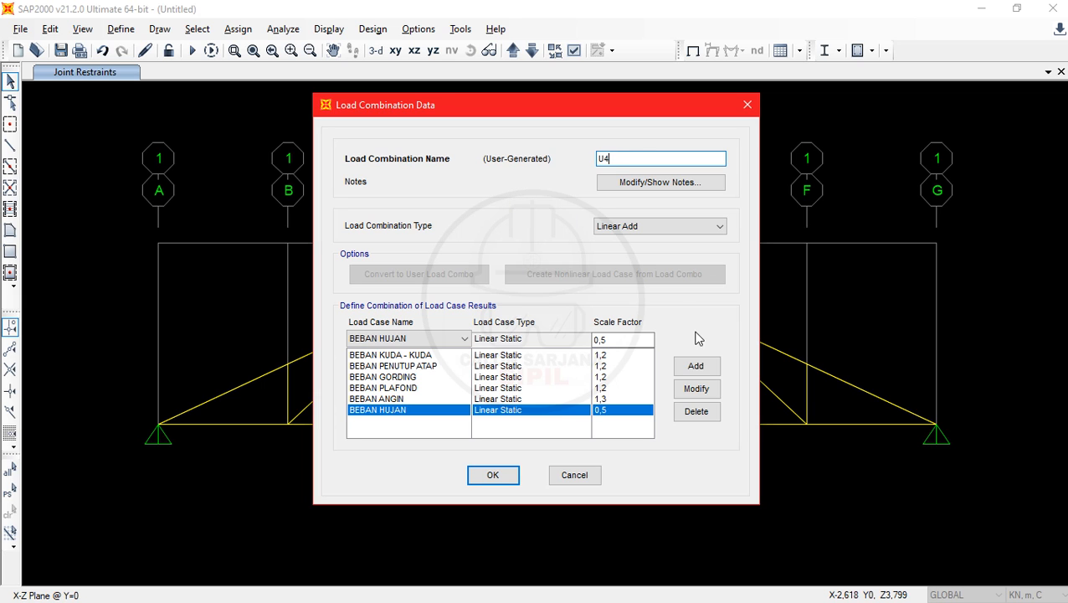
left_click(506, 471)
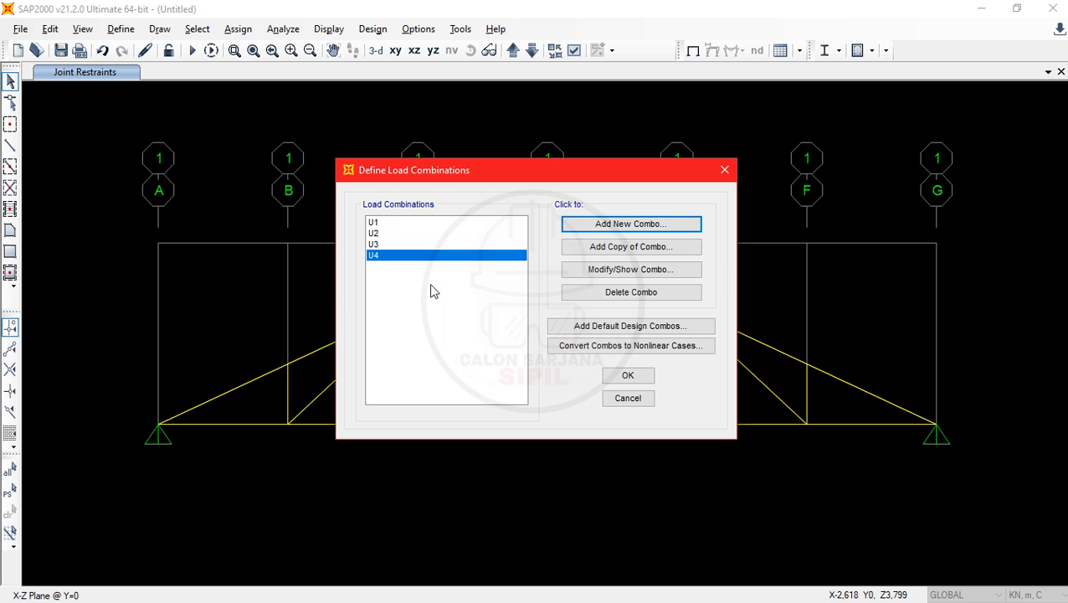
left_click(636, 372)
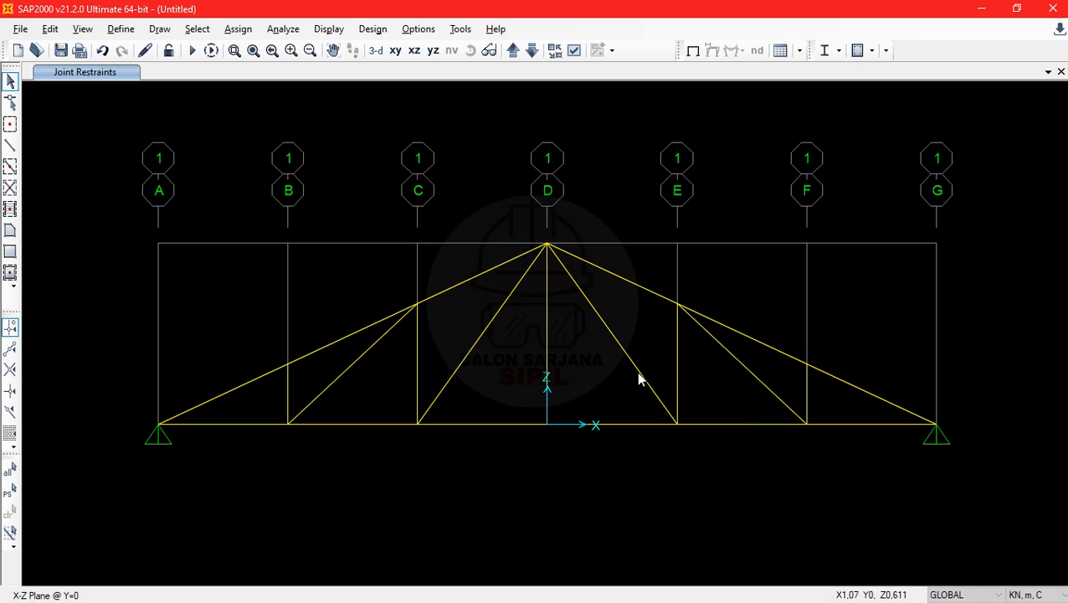
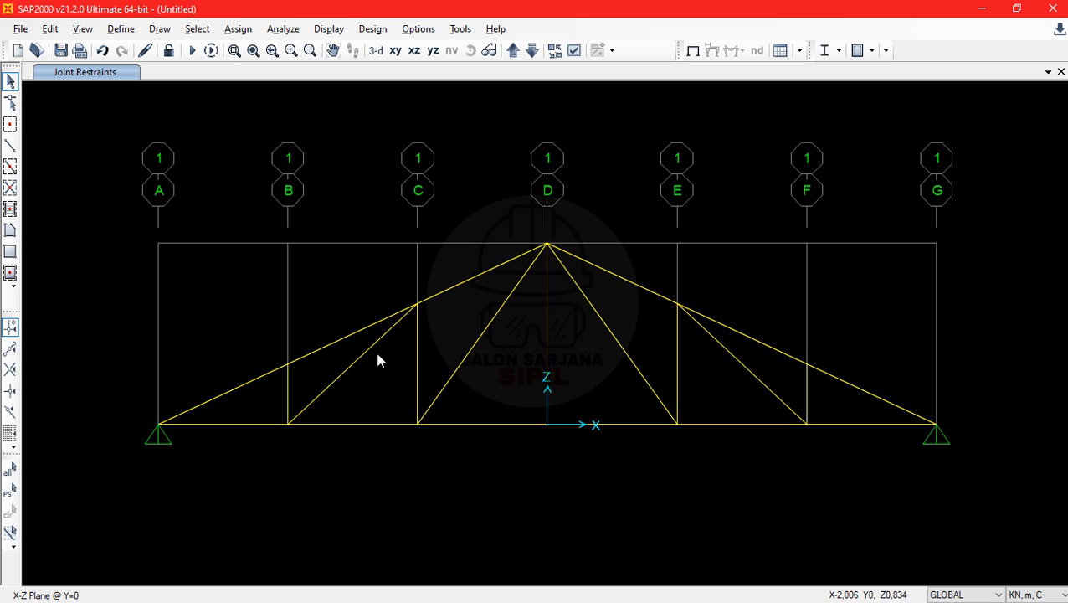
Review the member profiles and loads listed in the assignment PDF, and return to the SAP2000 model
key("alt+Tab")
scroll(583, 211, "up", 5)
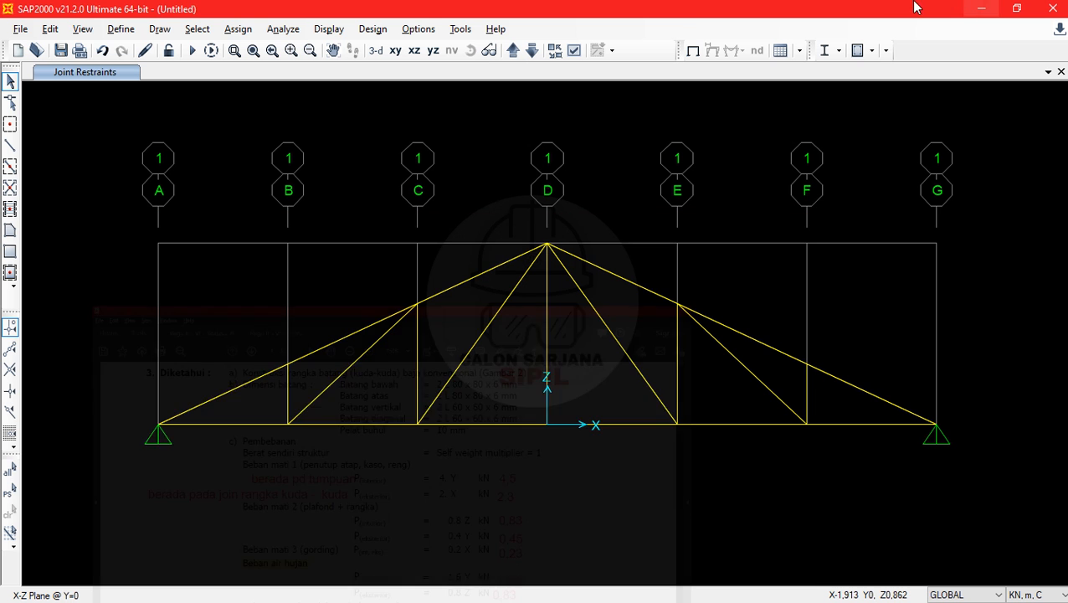
left_click(979, 9)
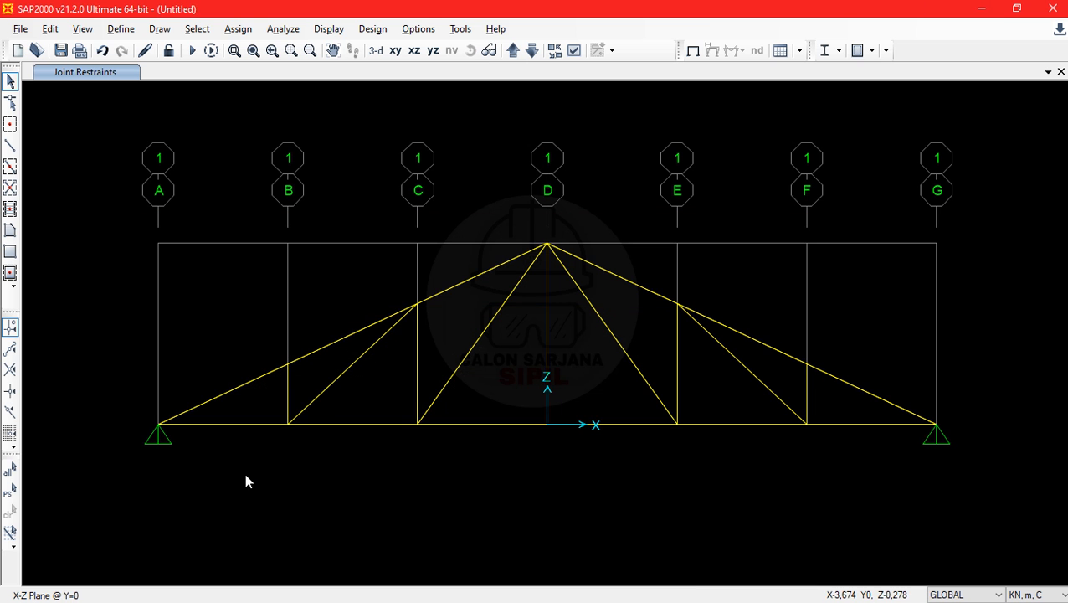
left_click_drag(245, 474, 196, 289)
left_click_drag(348, 356, 330, 295)
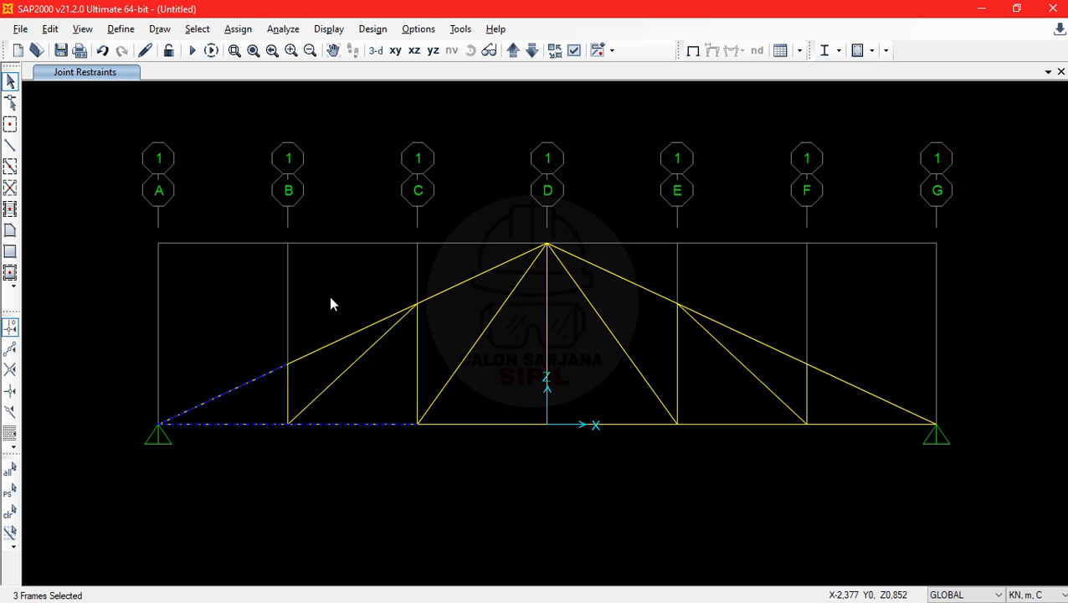
left_click_drag(464, 304, 452, 247)
left_click_drag(500, 445, 584, 410)
left_click_drag(652, 320, 646, 287)
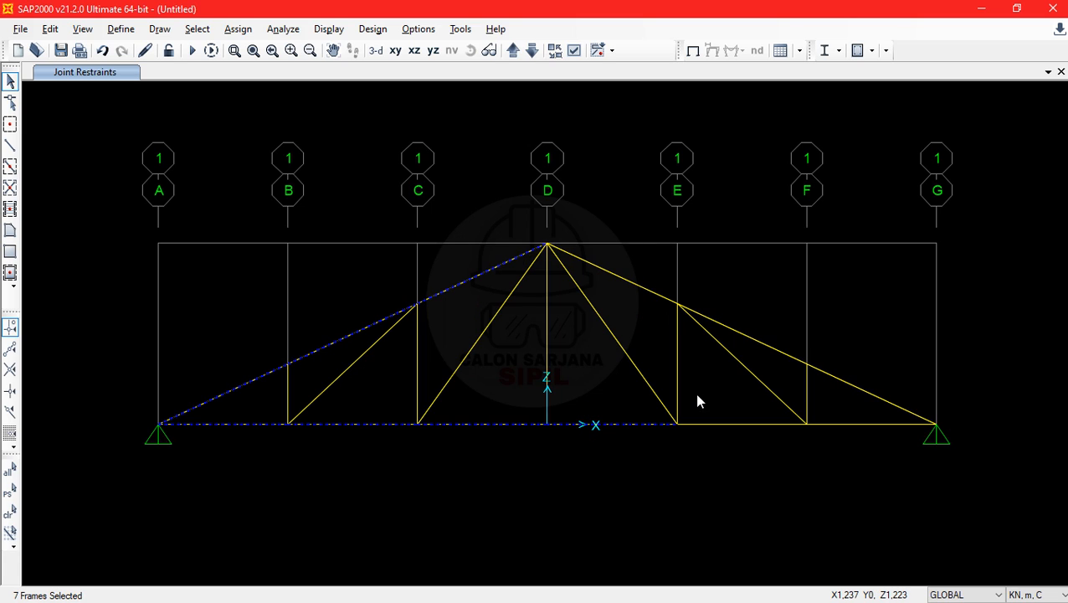
left_click(767, 349)
left_click(881, 428)
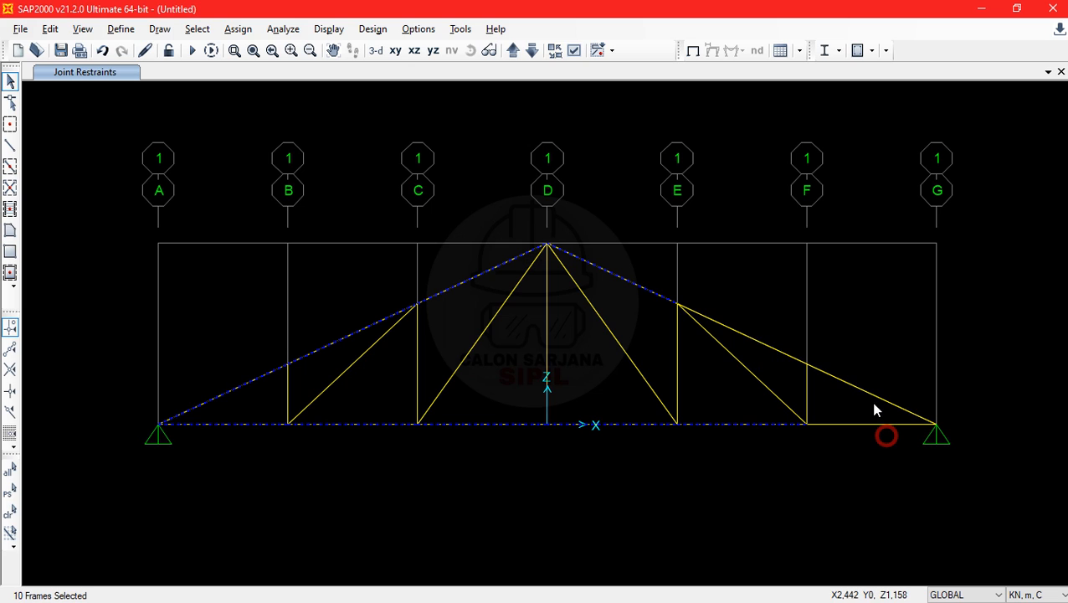
left_click(867, 392)
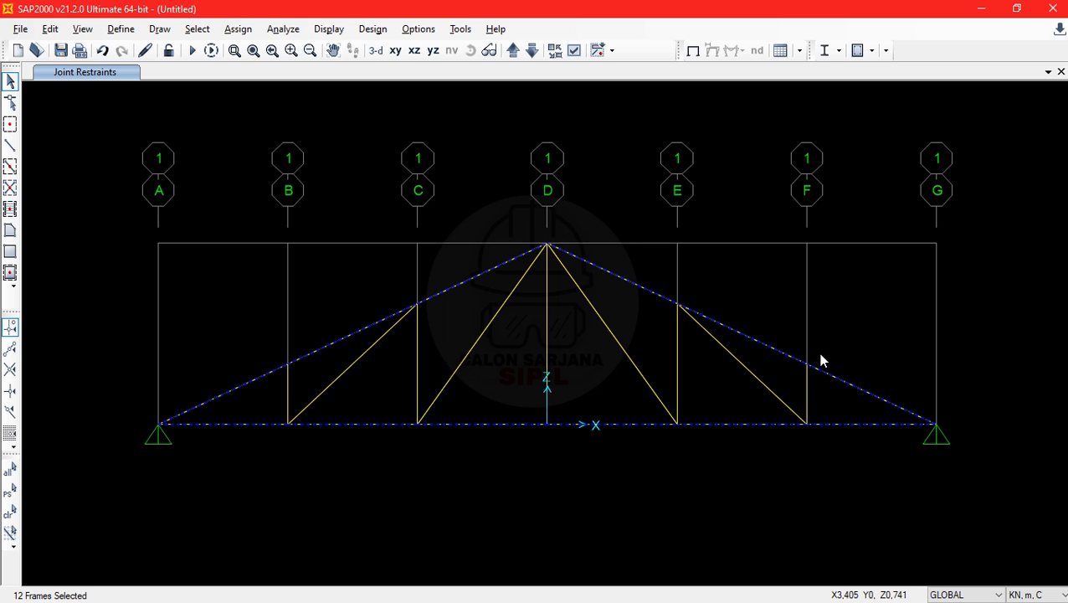
key("ctrl+q")
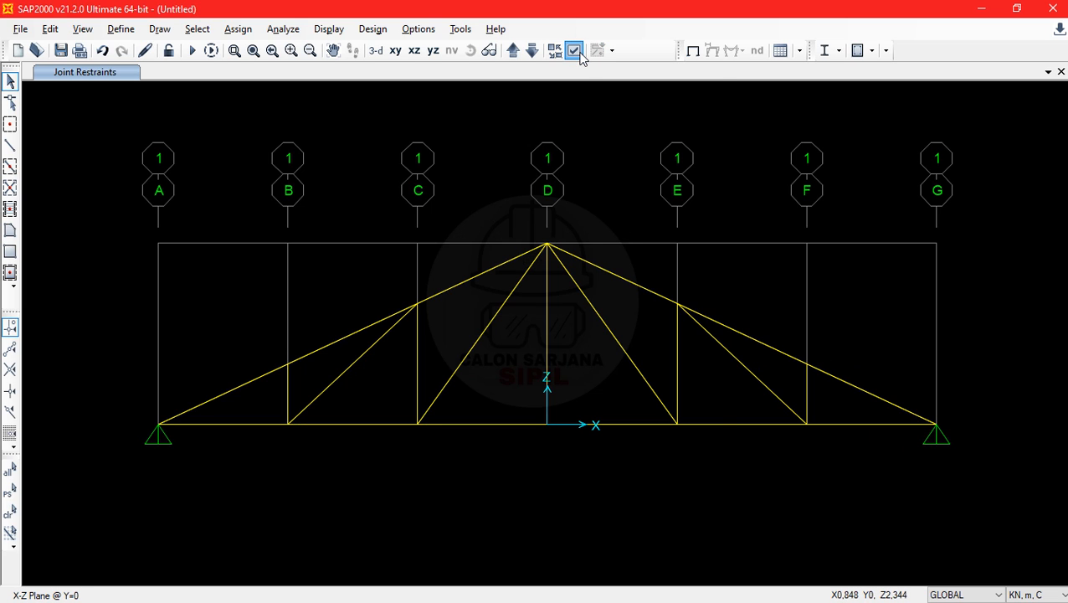
Turn on the display of frame section names in the truss view
left_click(577, 51)
left_click(399, 309)
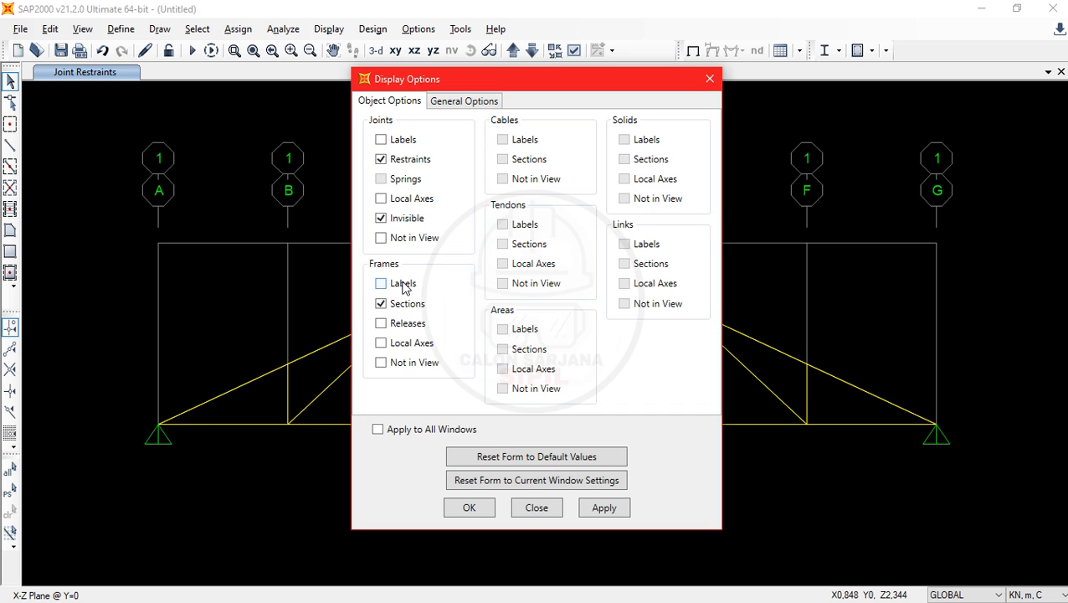
left_click(483, 508)
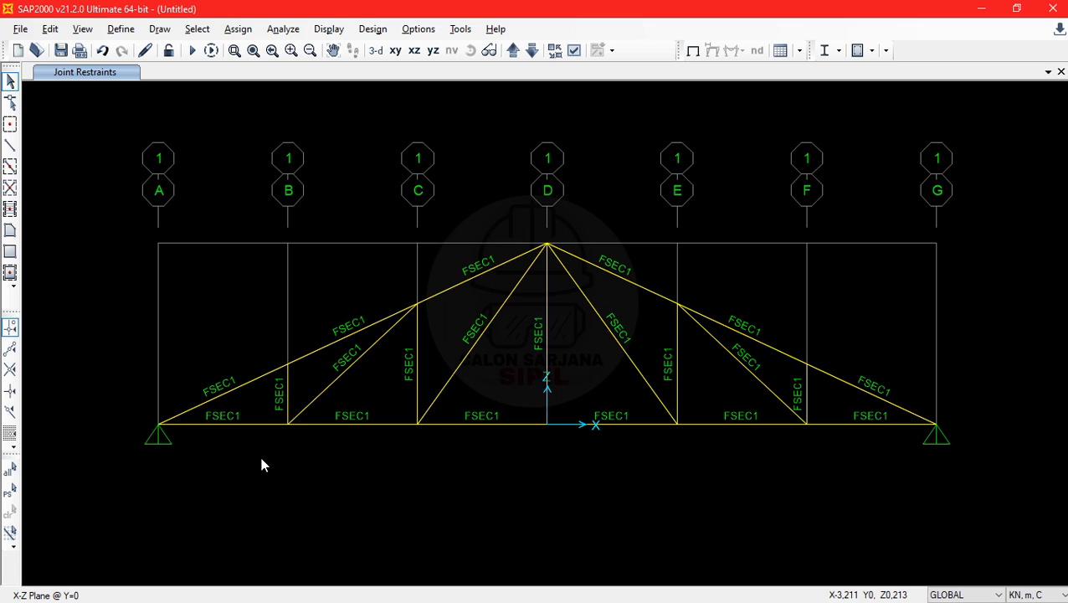
Assign the frame section 2L 80 . 80 . 6 , 10 to all bottom and top chord members of the truss
left_click_drag(259, 454, 220, 374)
left_click_drag(381, 445, 356, 400)
left_click_drag(344, 356, 312, 293)
left_click_drag(496, 452, 462, 422)
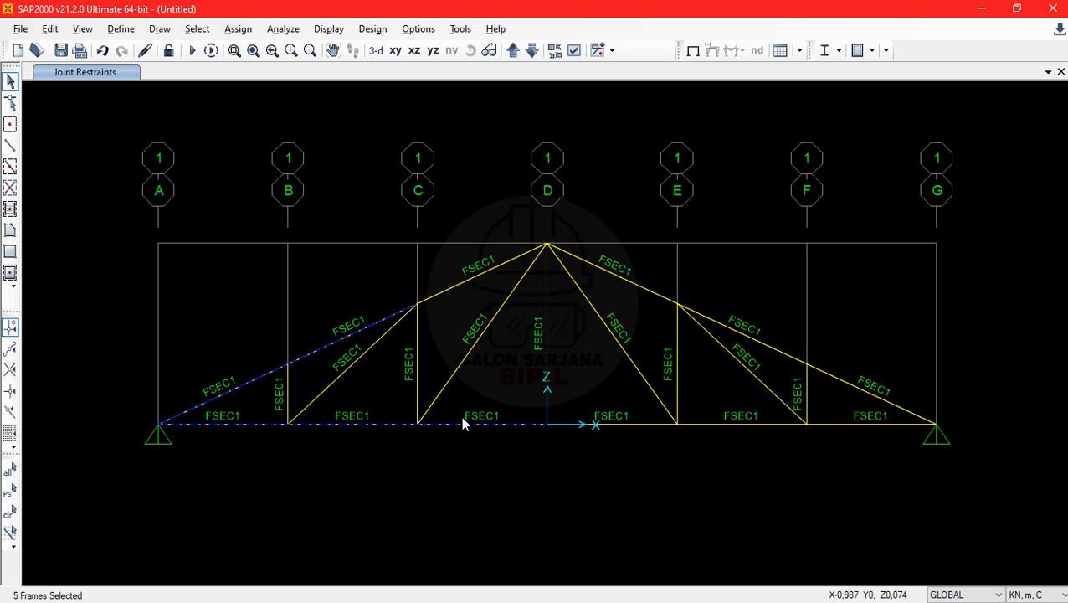
left_click_drag(458, 311, 459, 289)
left_click_drag(606, 463, 627, 410)
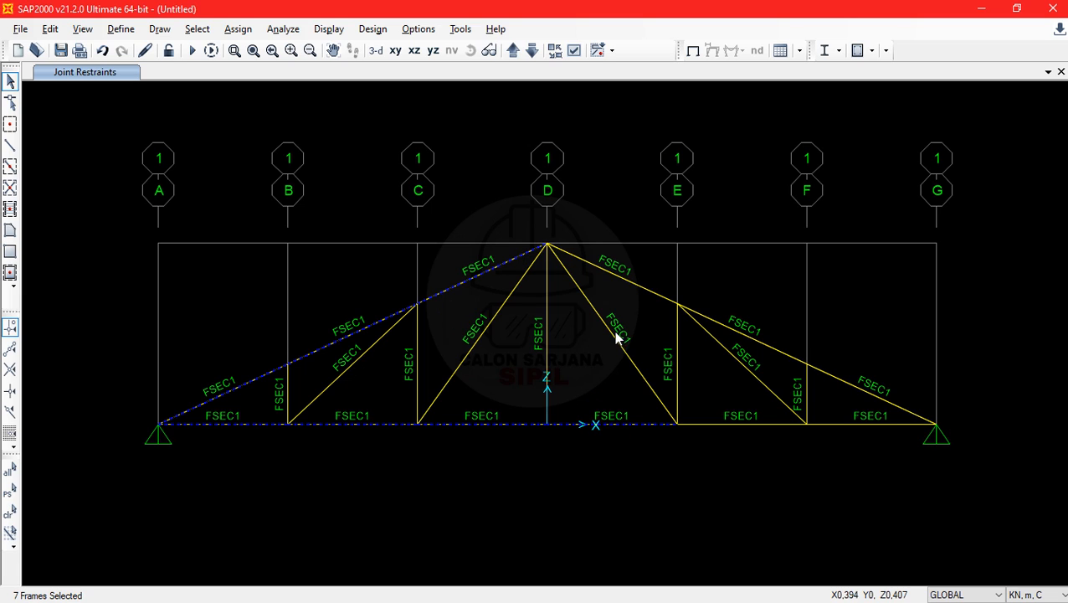
left_click_drag(629, 279, 623, 255)
left_click_drag(722, 408, 722, 406)
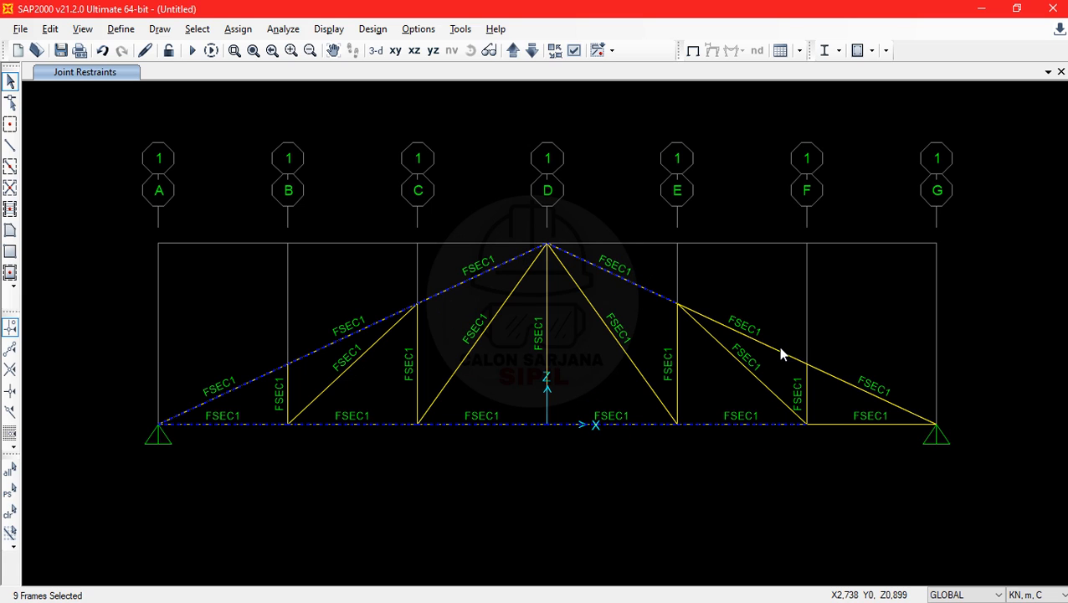
left_click_drag(782, 362, 773, 333)
left_click_drag(891, 453, 854, 338)
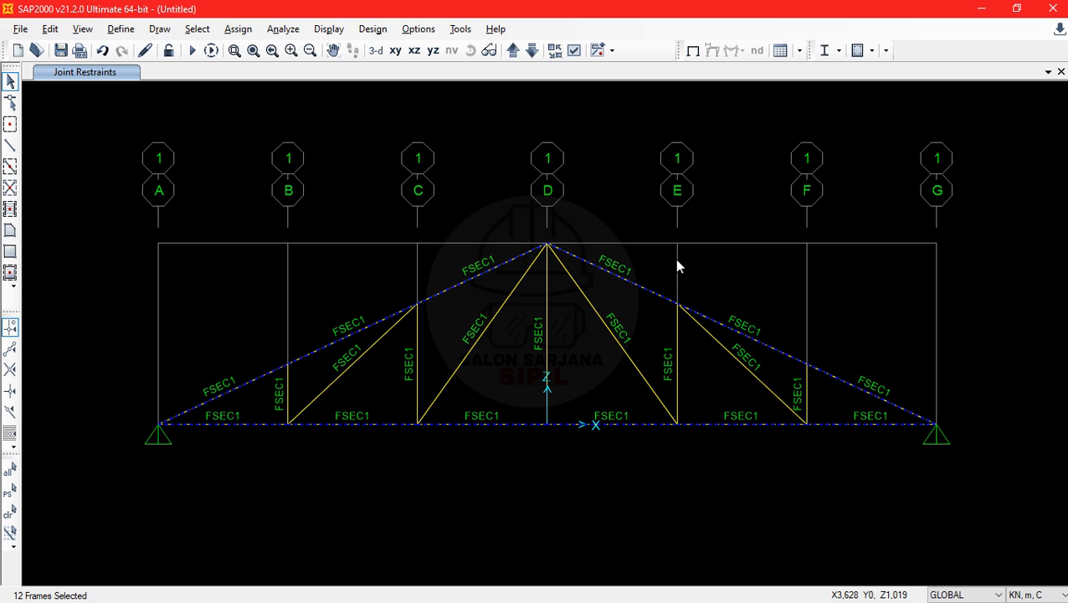
left_click(238, 28)
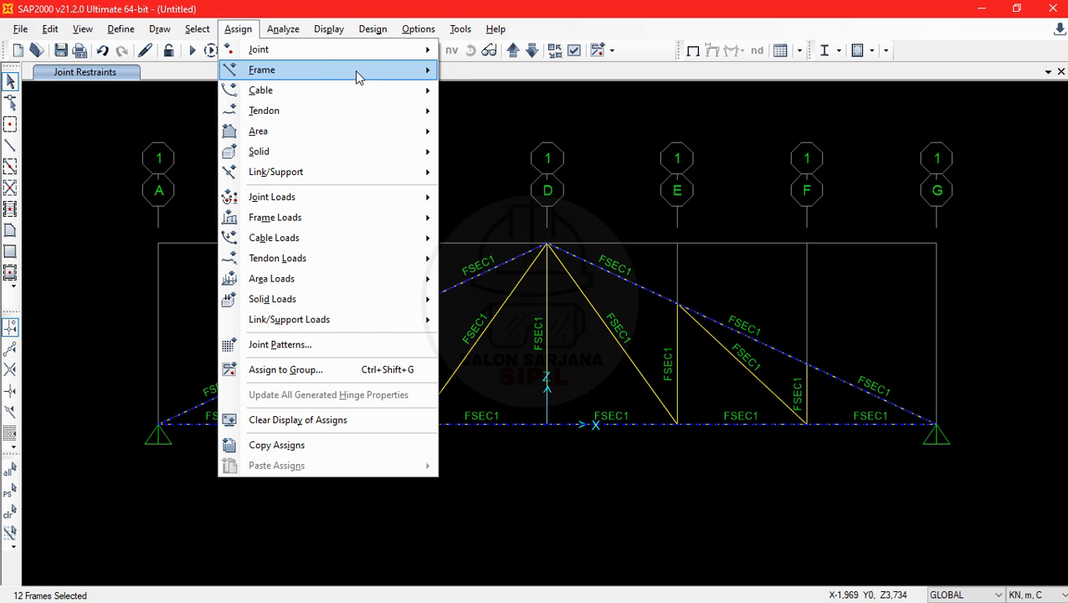
left_click(467, 74)
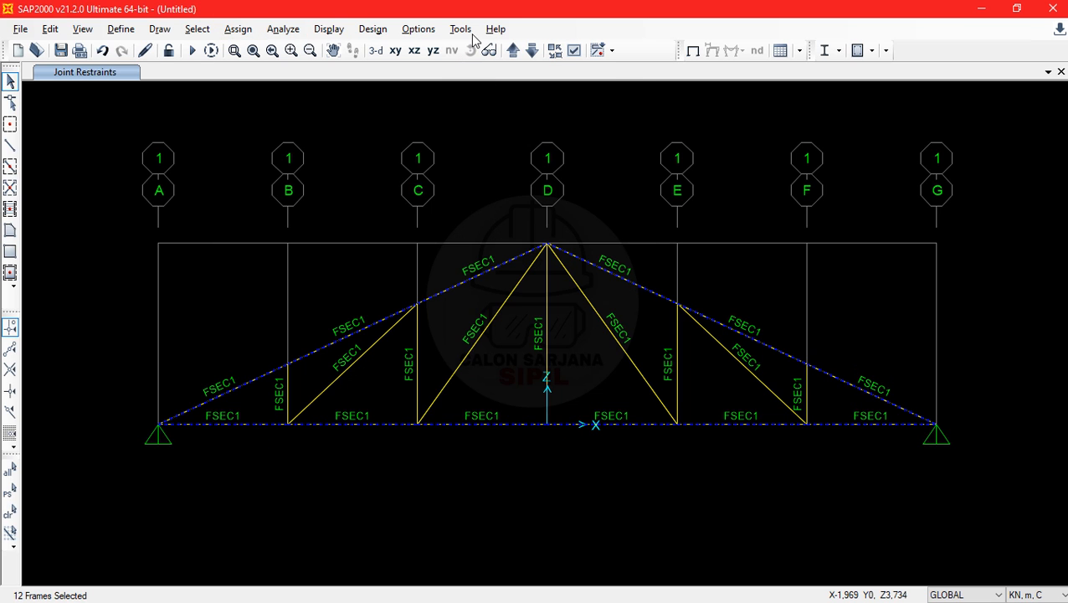
left_click(473, 182)
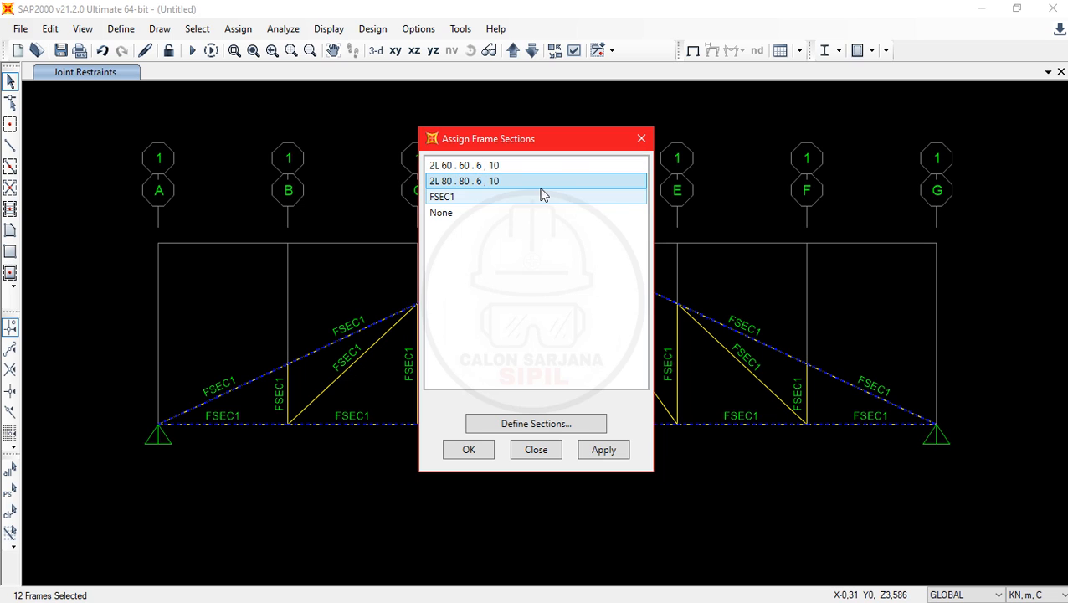
left_click(470, 451)
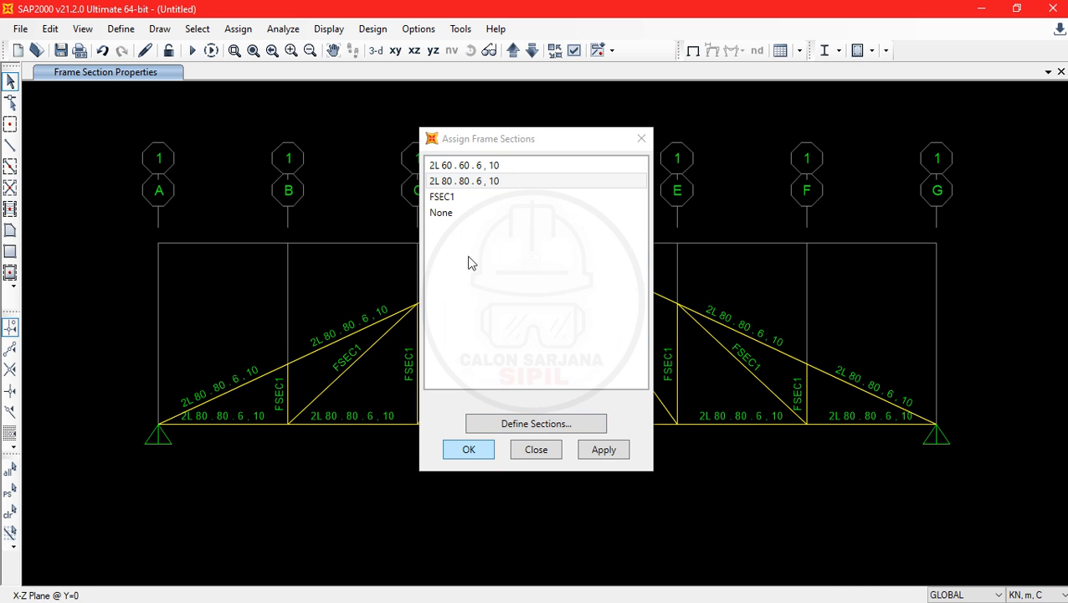
Check the member profiles in the assignment PDF, and assign the section 2L 60 . 60 . 6 , 10 to all vertical and diagonal members
key("alt+Tab")
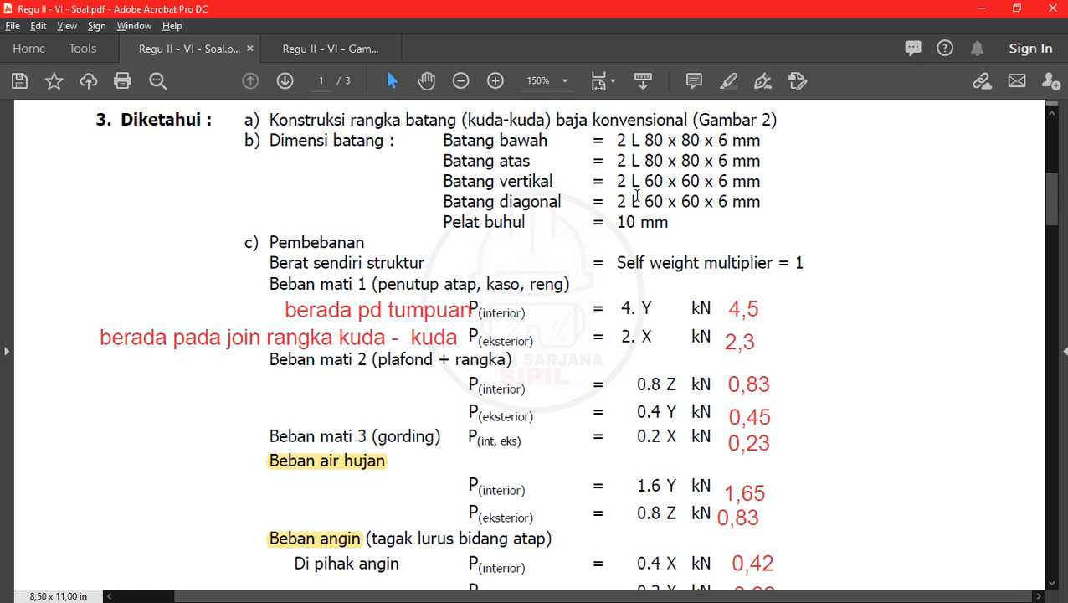
left_click(981, 8)
left_click_drag(719, 388, 273, 382)
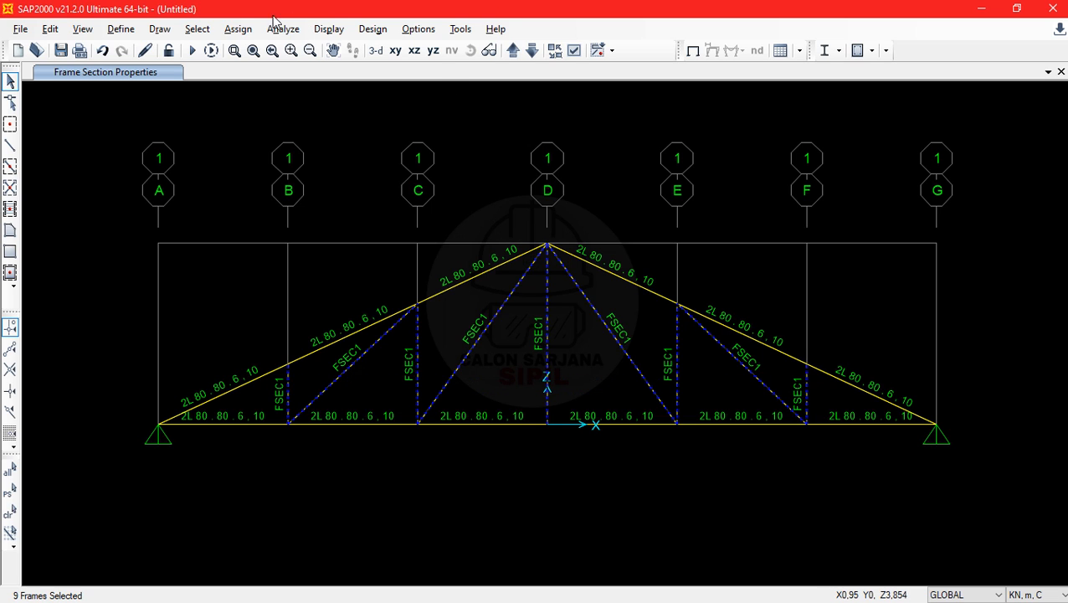
left_click(237, 28)
mouse_move(286, 70)
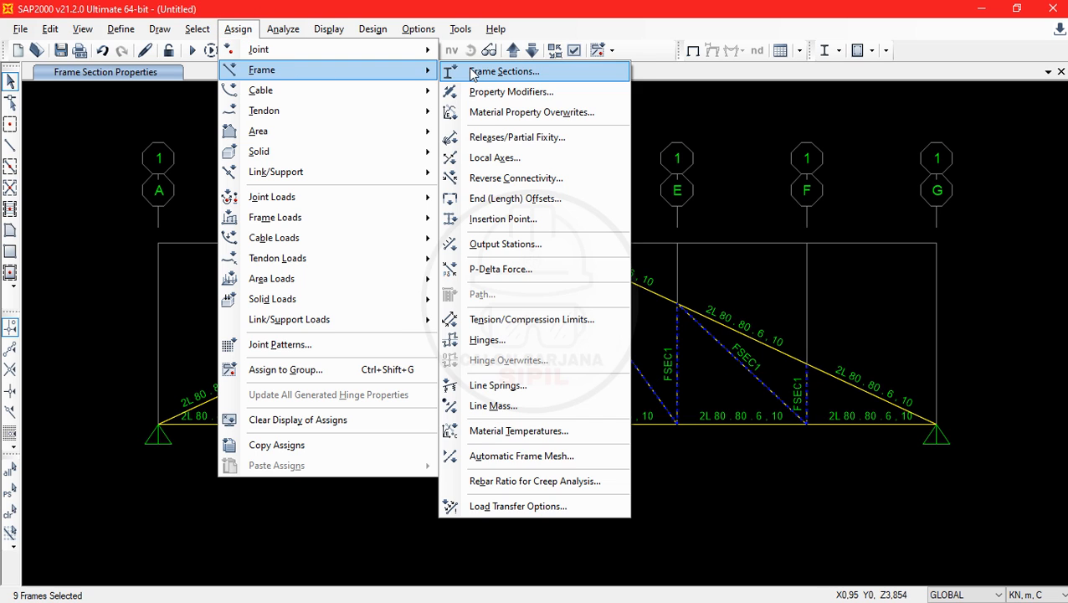
left_click(477, 70)
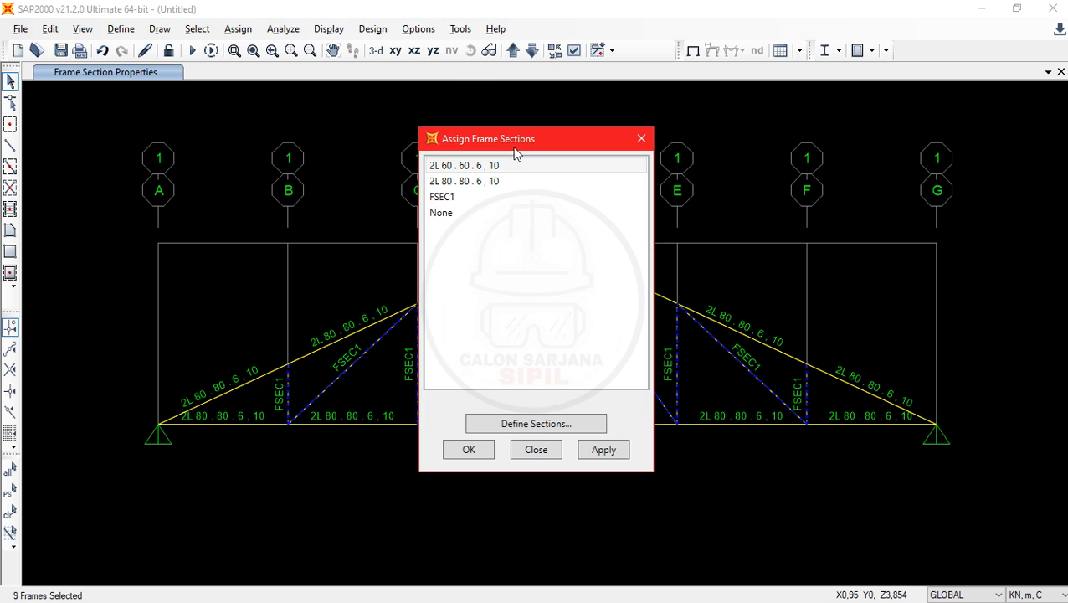
left_click(477, 169)
left_click(478, 179, "shift")
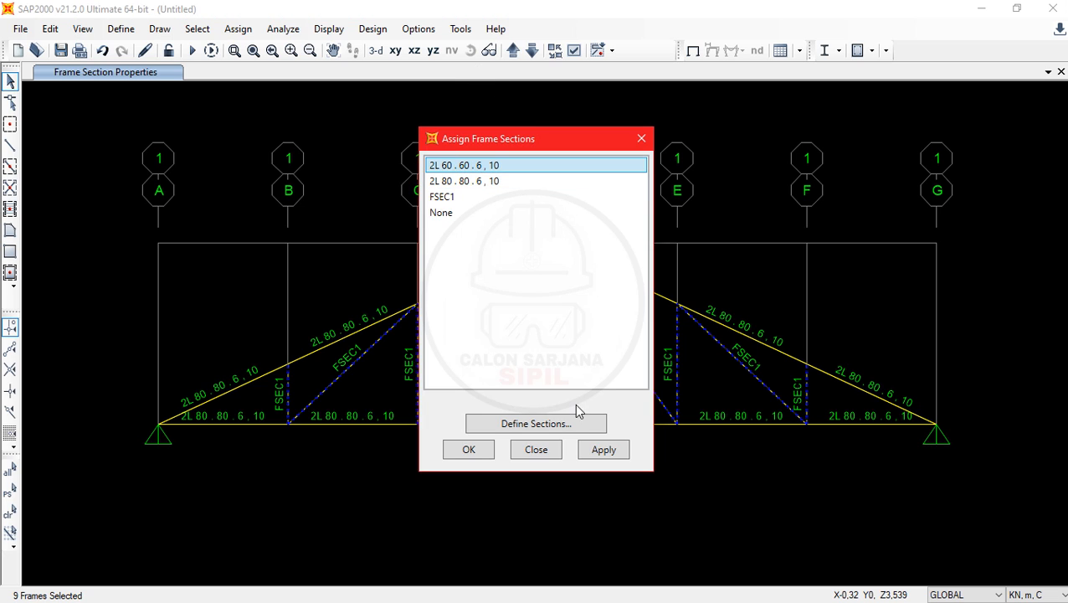
left_click(484, 451)
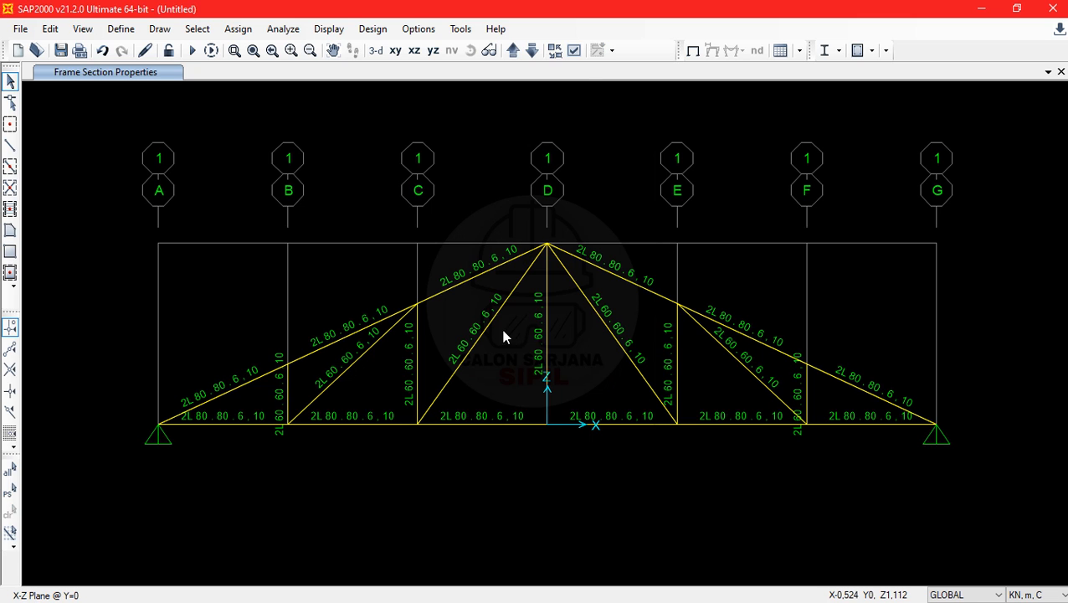
Examine the frame label and section columns of Tabel 3 in the Gambar+tabel PDF, and return to the SAP2000 model
key("alt+Tab")
left_click(490, 257)
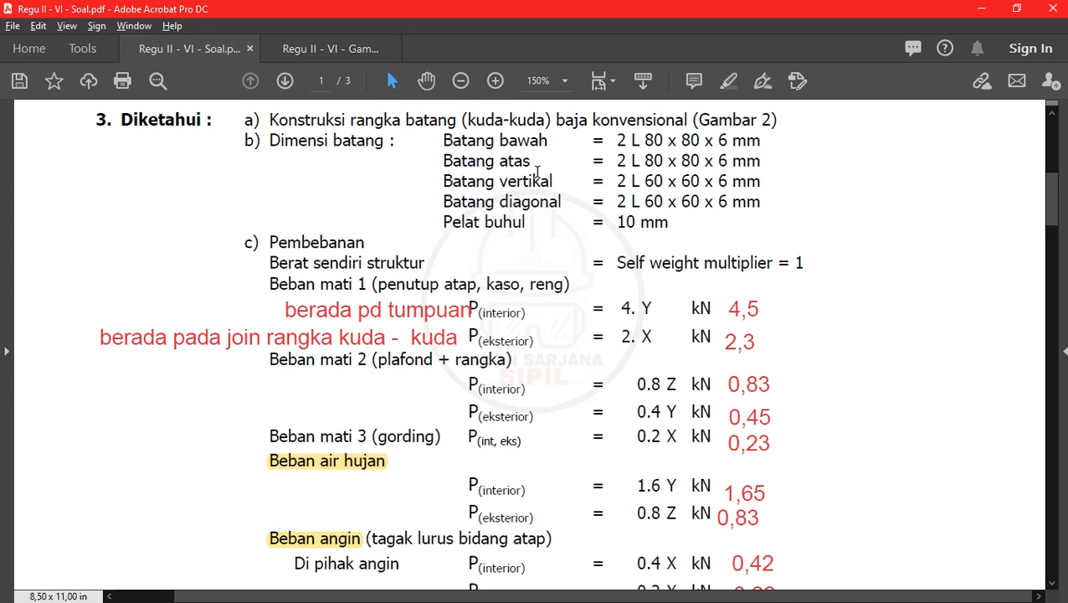
scroll(535, 184, "down", 10)
scroll(539, 183, "down", 6)
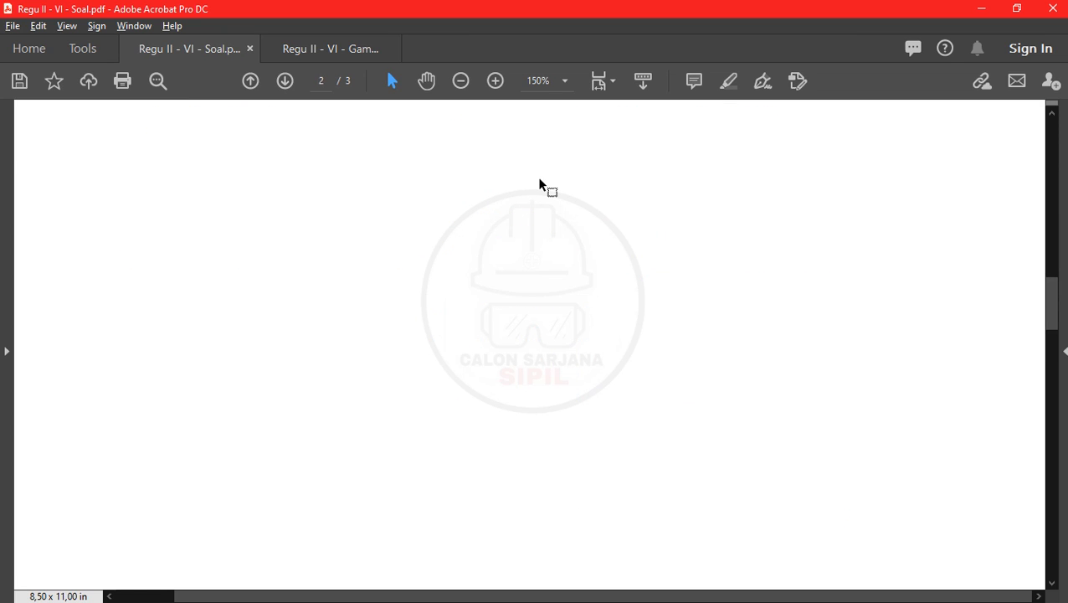
left_click(353, 48)
scroll(536, 227, "down", 6)
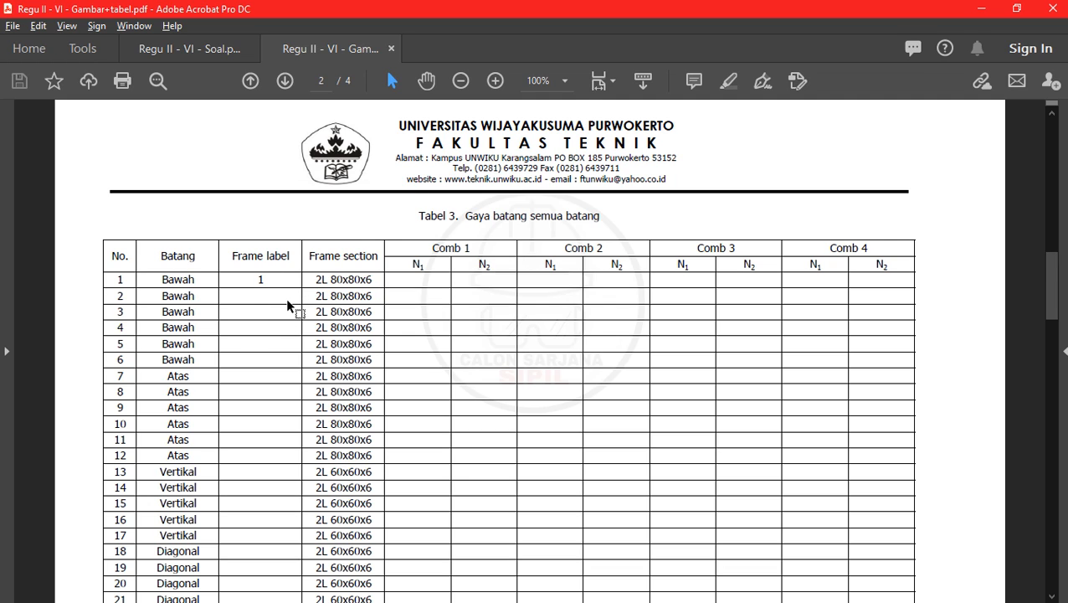
scroll(286, 306, "down", 1)
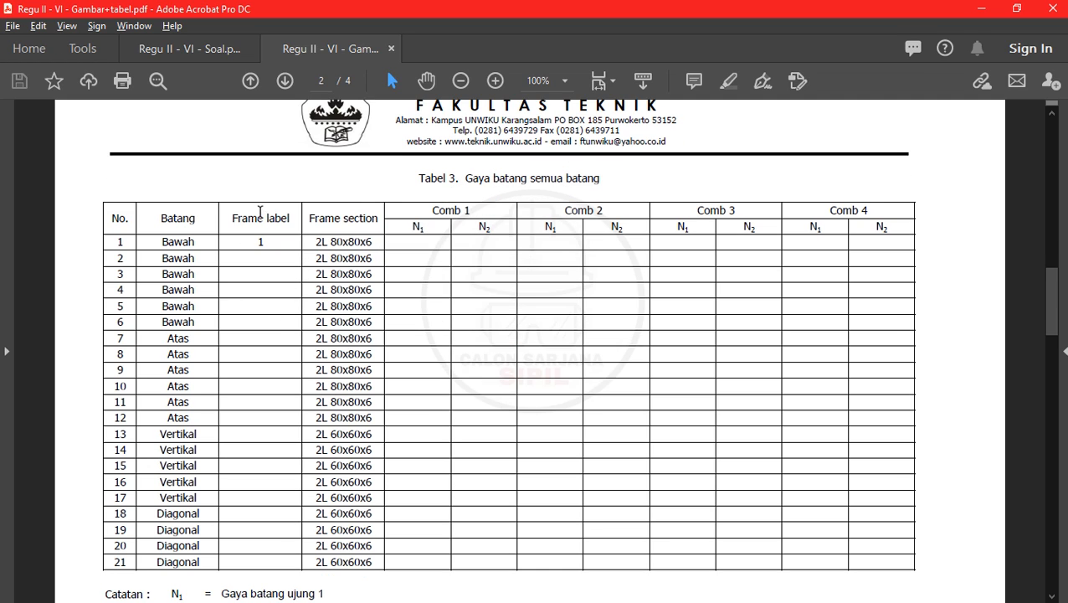
scroll(469, 237, "down", 1)
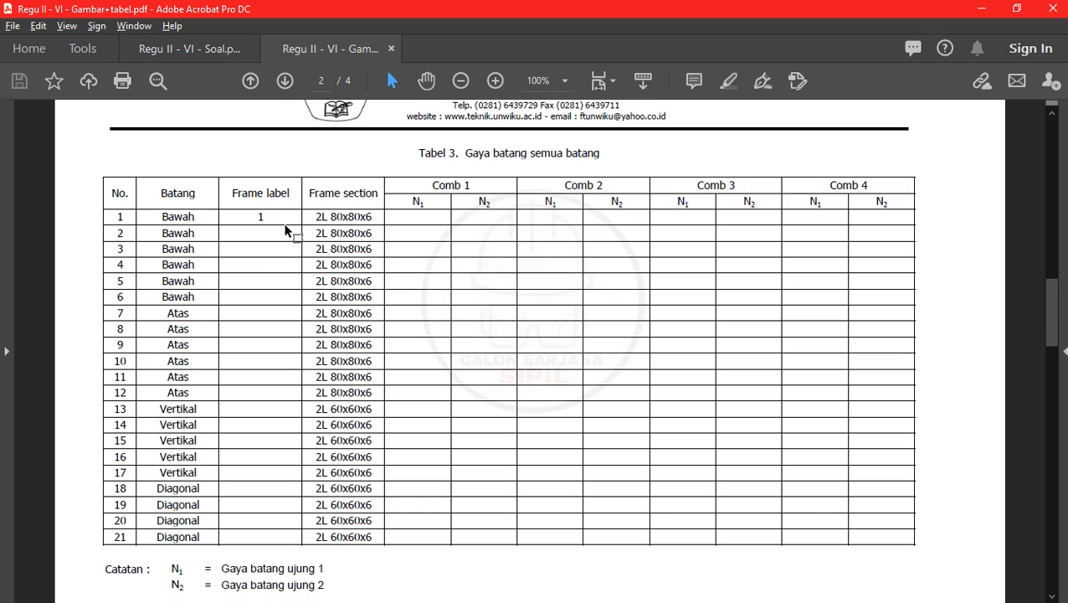
key("alt+Tab")
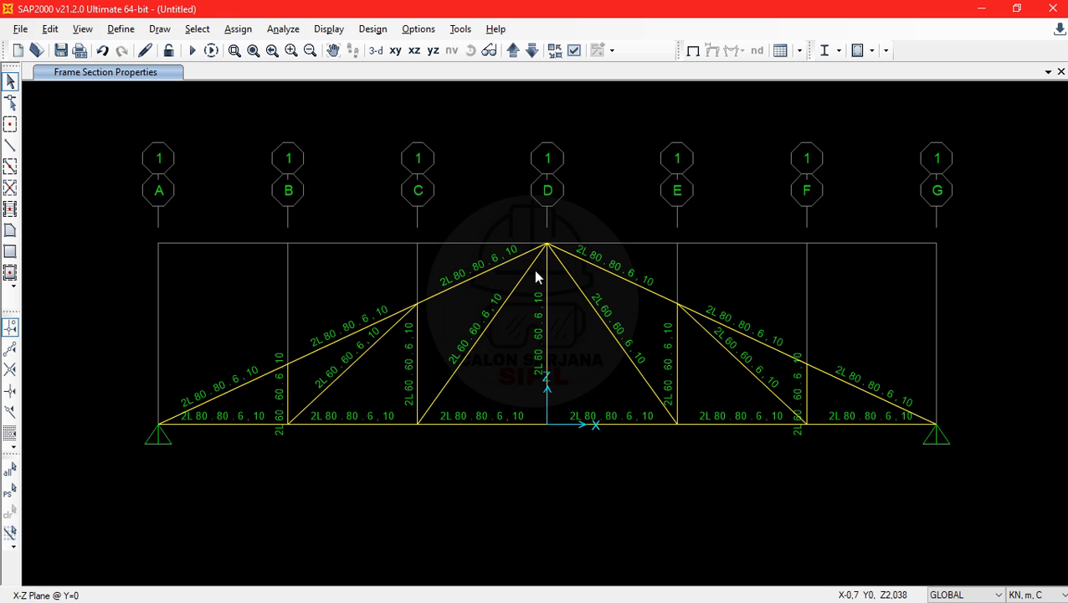
Switch the frame display from section names to frame labels
left_click(574, 50)
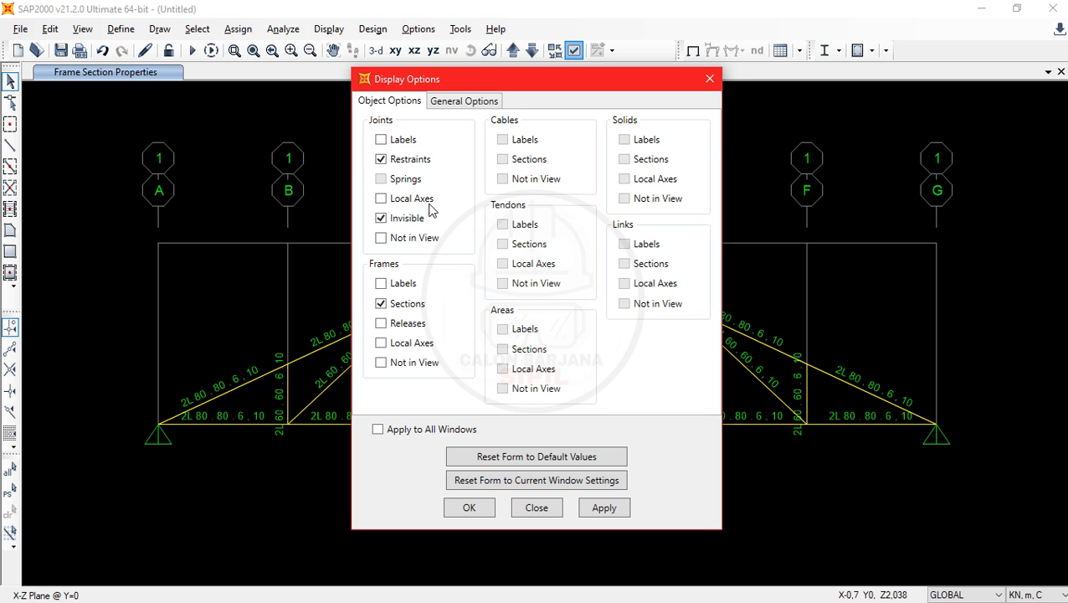
left_click(401, 308)
left_click(408, 285)
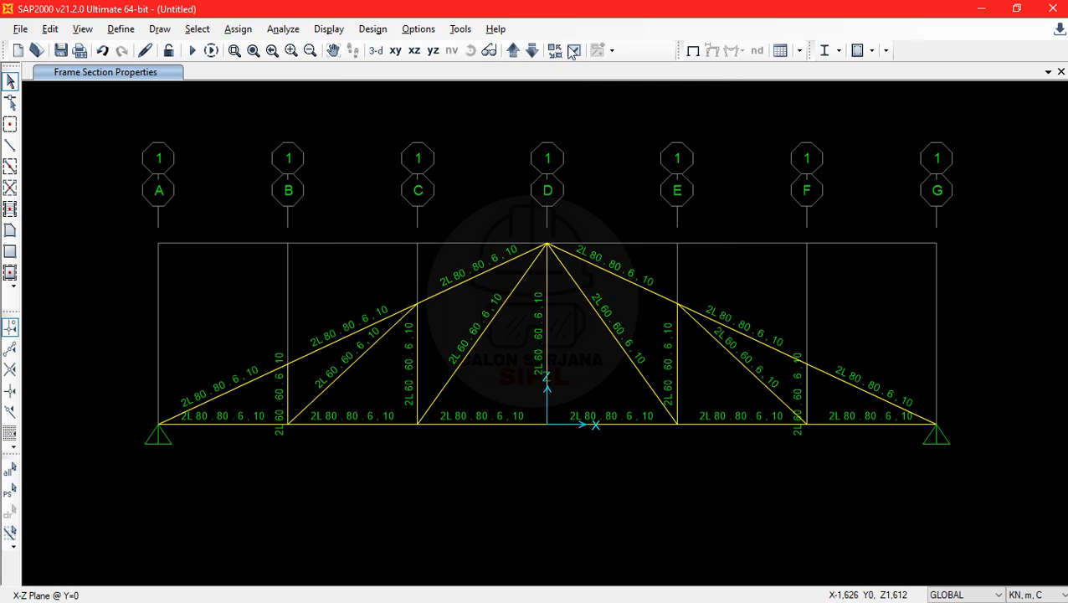
left_click(574, 50)
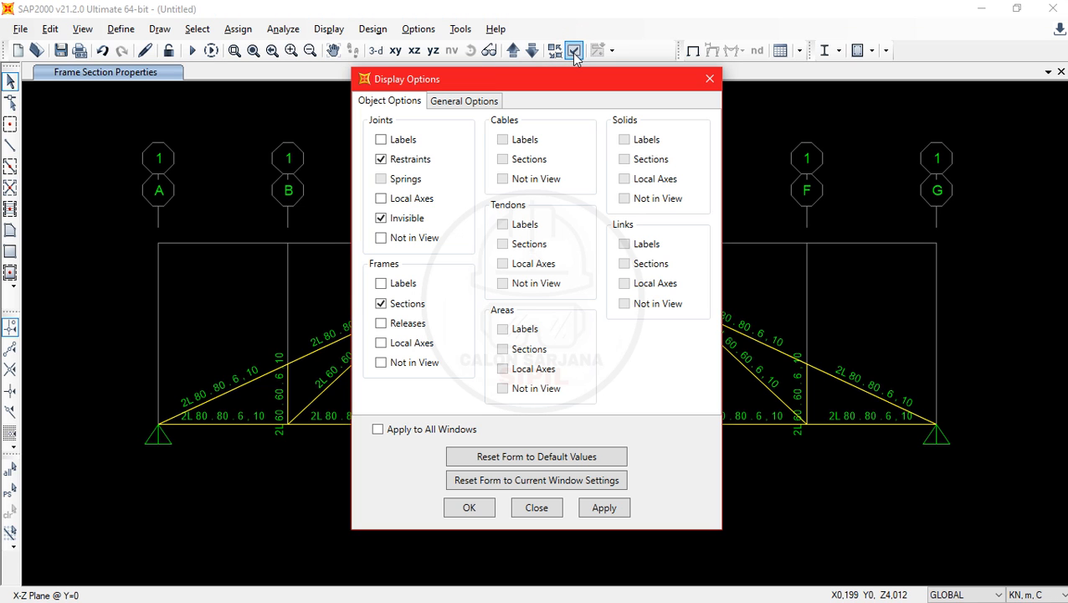
left_click(395, 305)
left_click(405, 287)
left_click(482, 506)
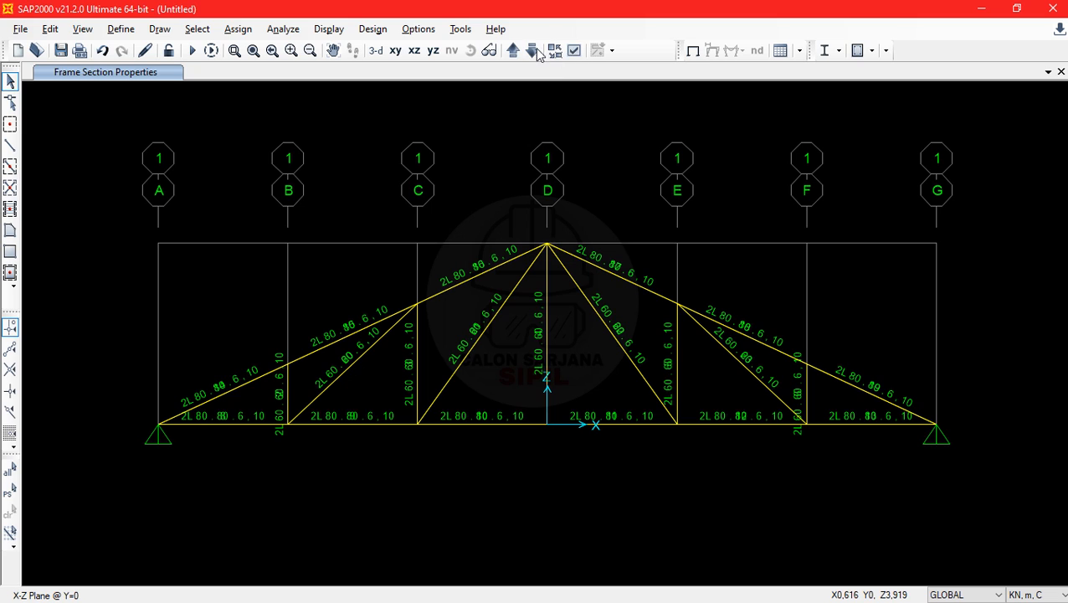
Reapply the display options for frames with labels on and sections off
left_click(574, 50)
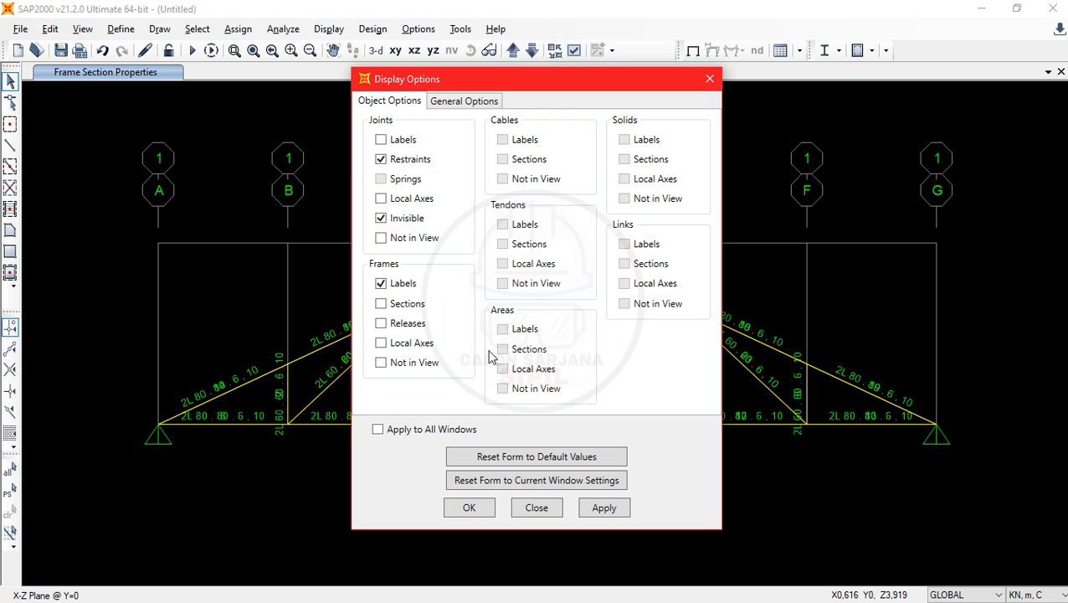
left_click(402, 303)
left_click(402, 283)
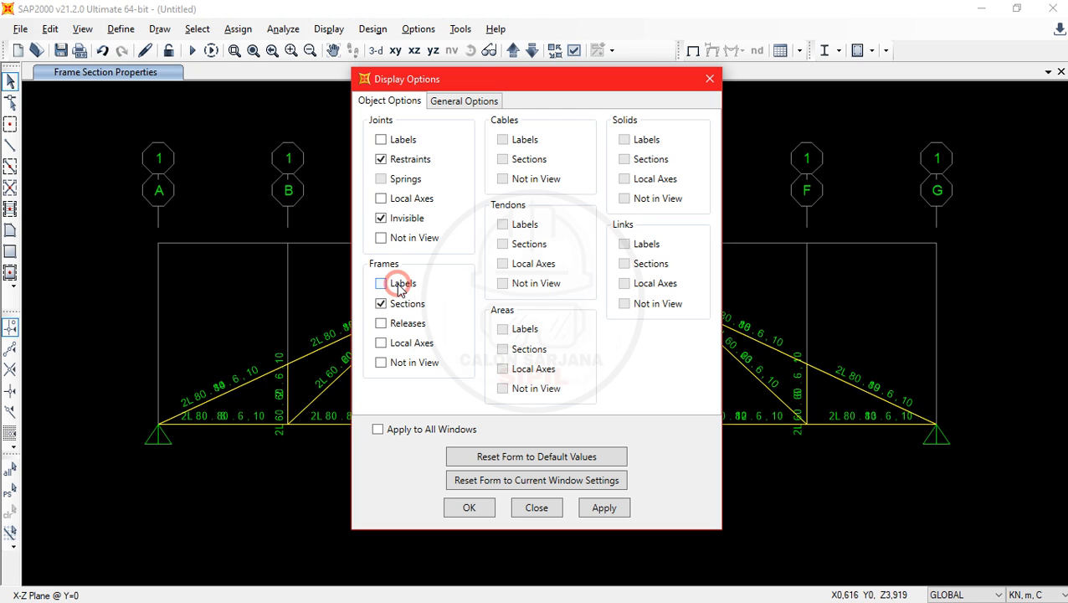
left_click(401, 303)
left_click(406, 283)
left_click(469, 507)
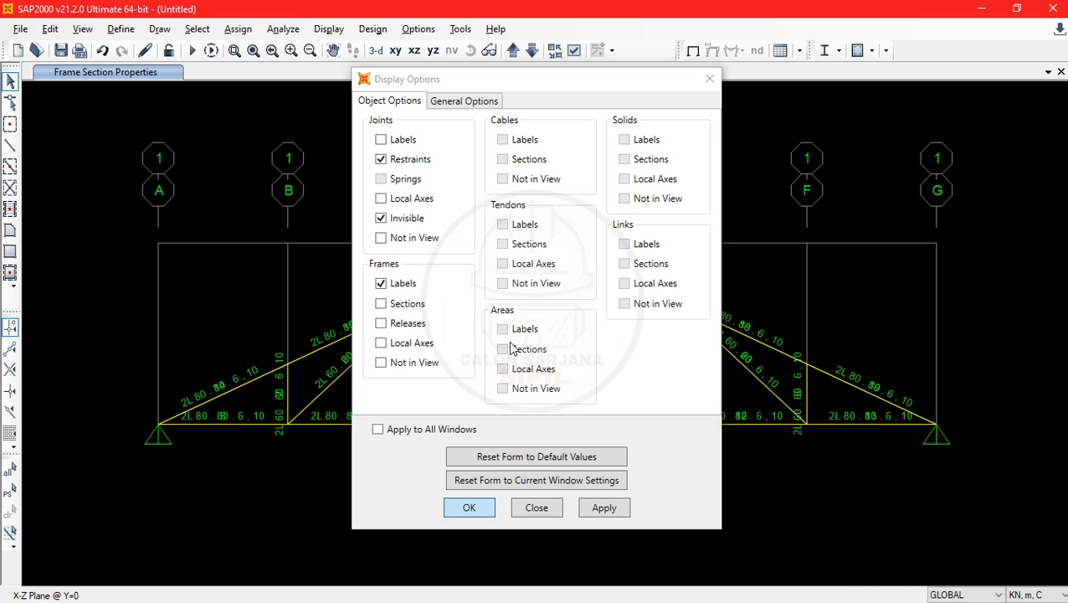
left_click(339, 341)
key("Escape")
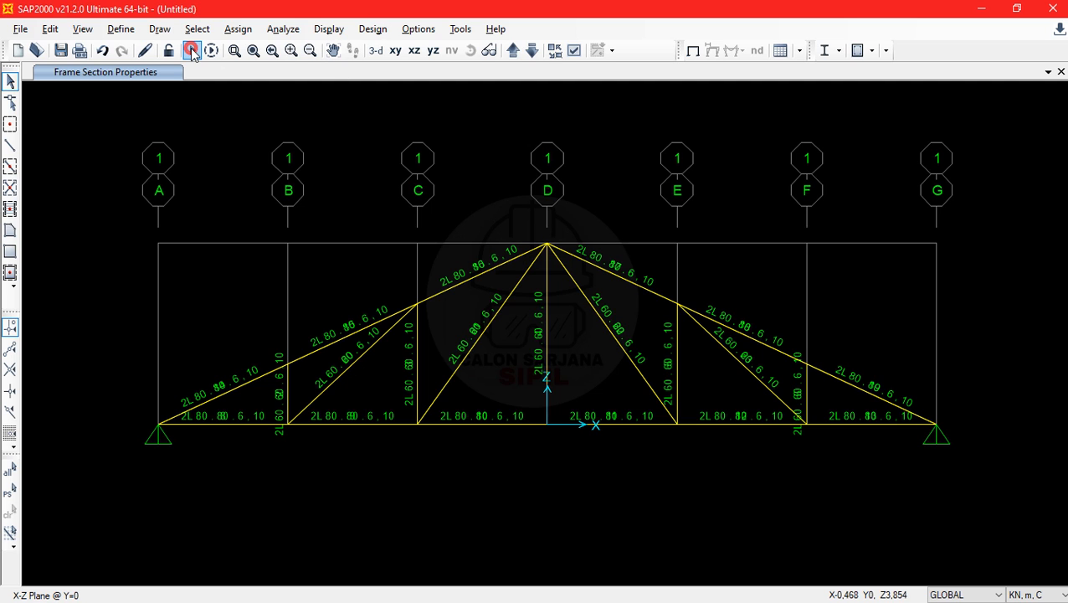
Try to run the analysis for all load cases
key("F5")
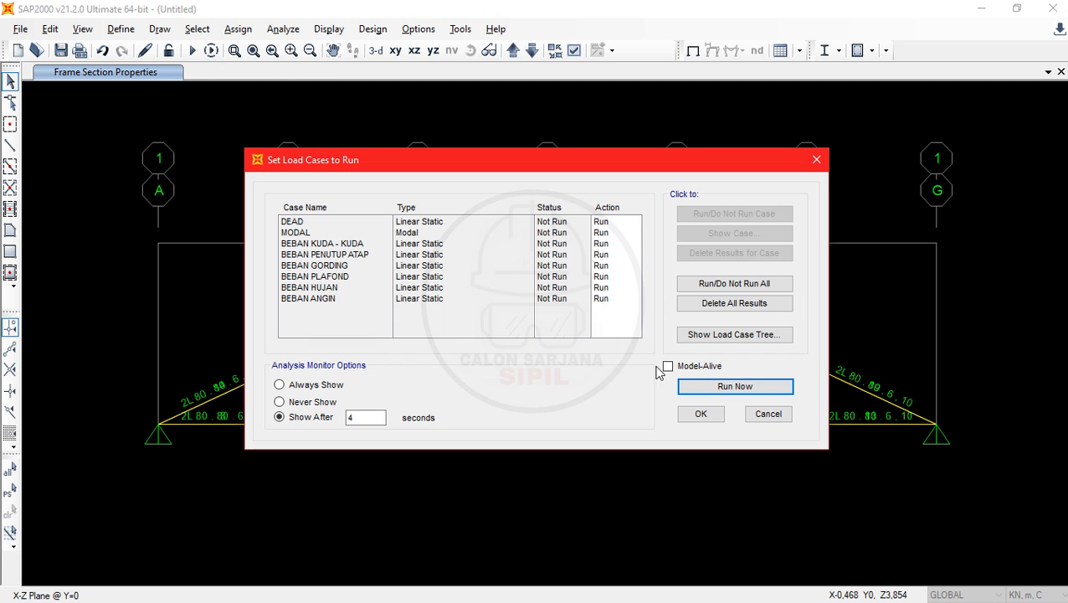
left_click(716, 388)
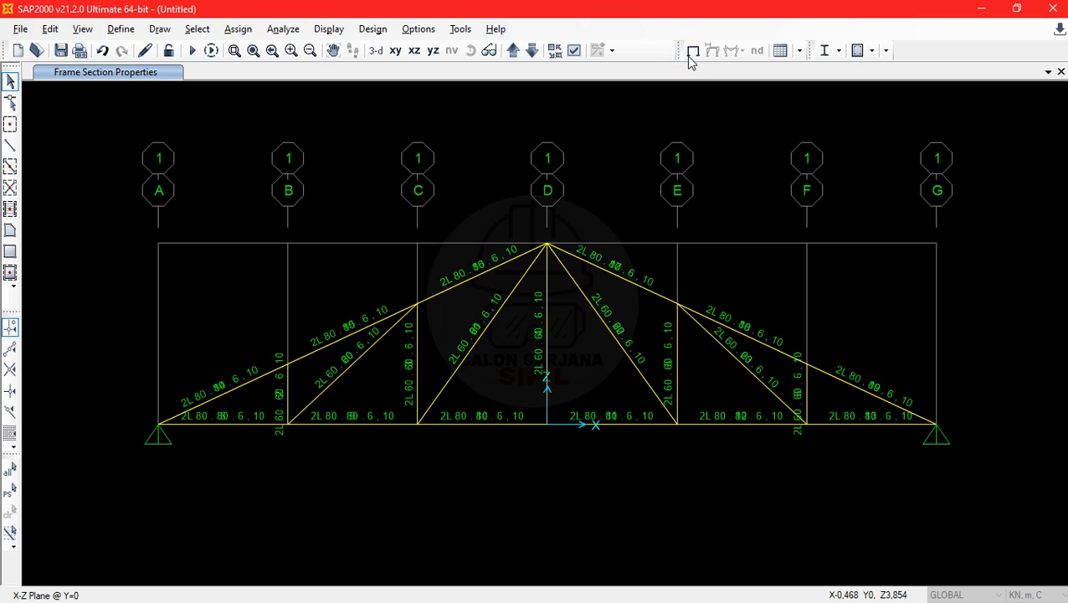
Show the undeformed truss with its frame labels, and compare them with the member order of Tabel 3 in the PDF
left_click(692, 51)
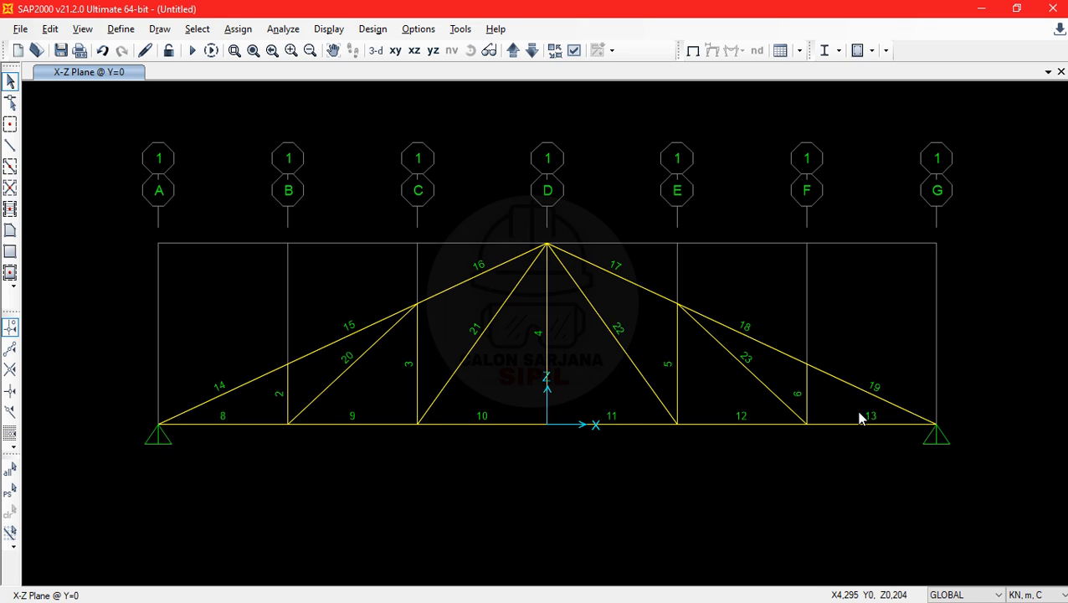
key("alt+Tab")
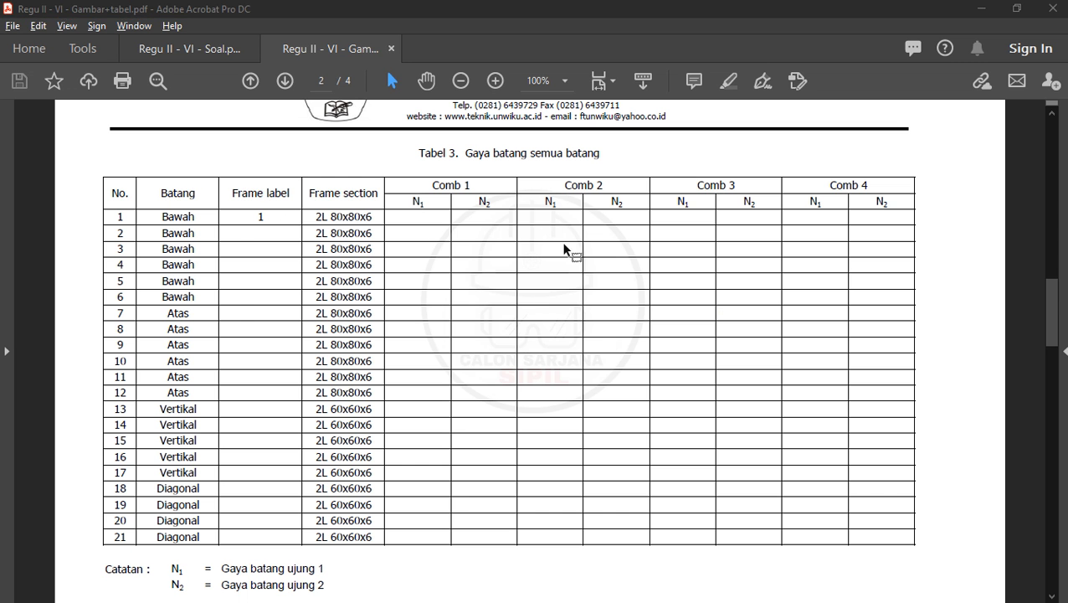
key("alt+Tab")
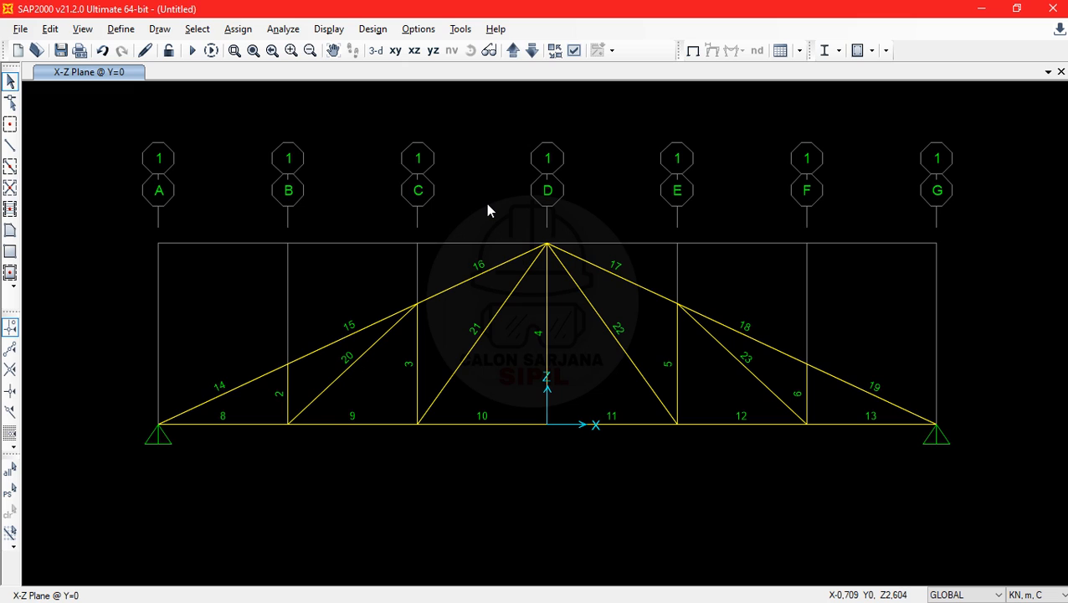
left_click(47, 30)
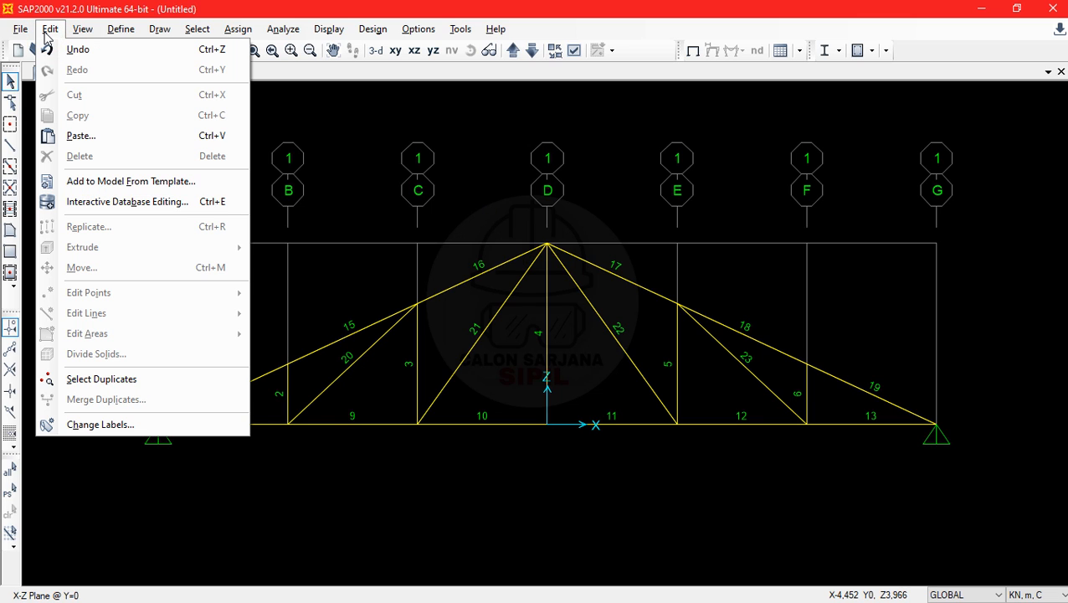
left_click(82, 426)
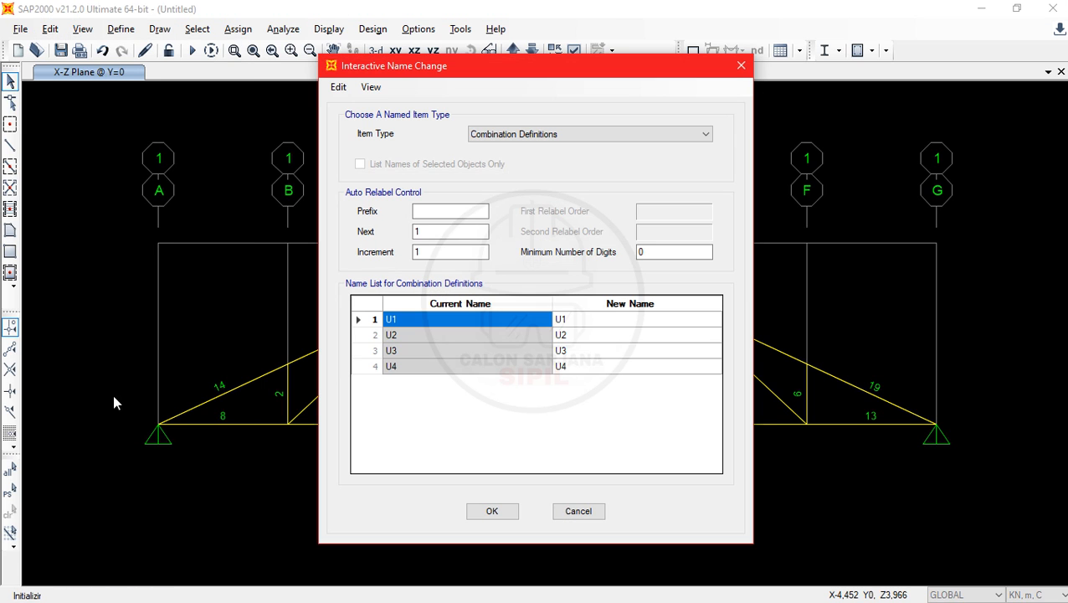
left_click_drag(569, 84, 948, 90)
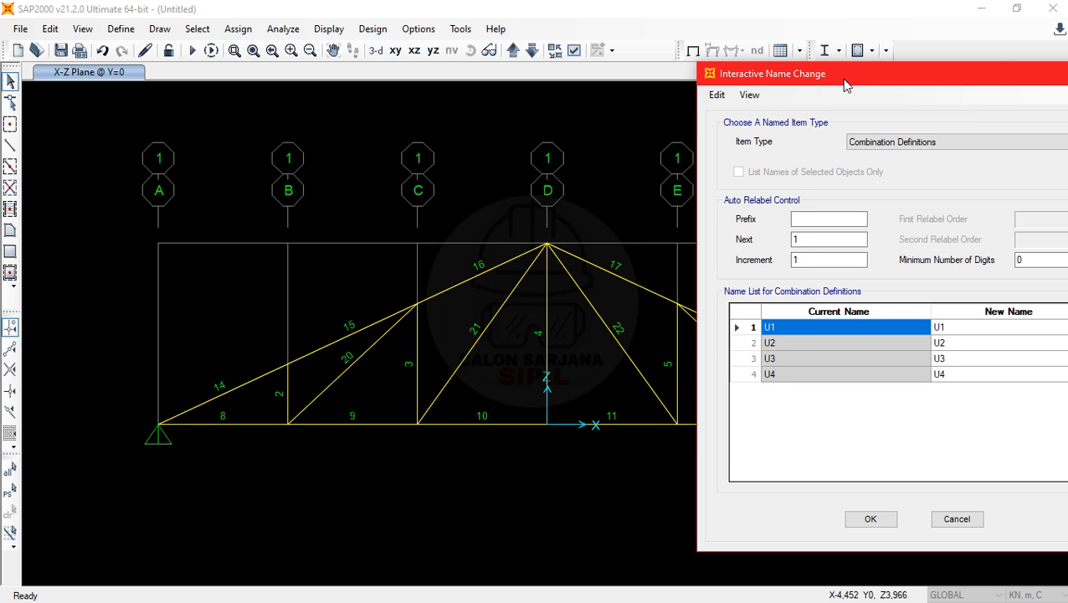
left_click_drag(846, 79, 408, 64)
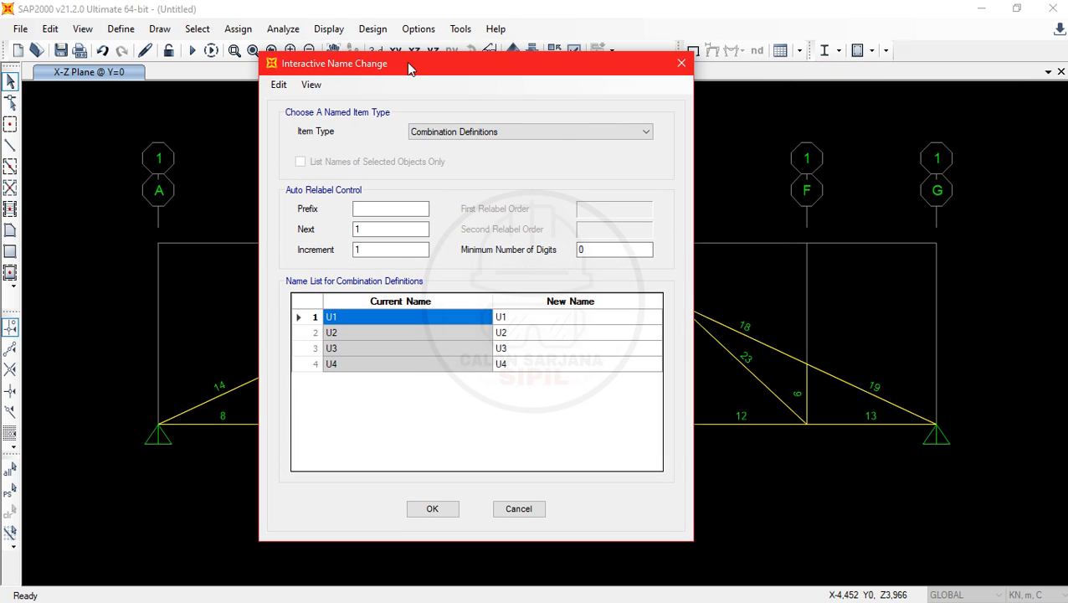
left_click(514, 134)
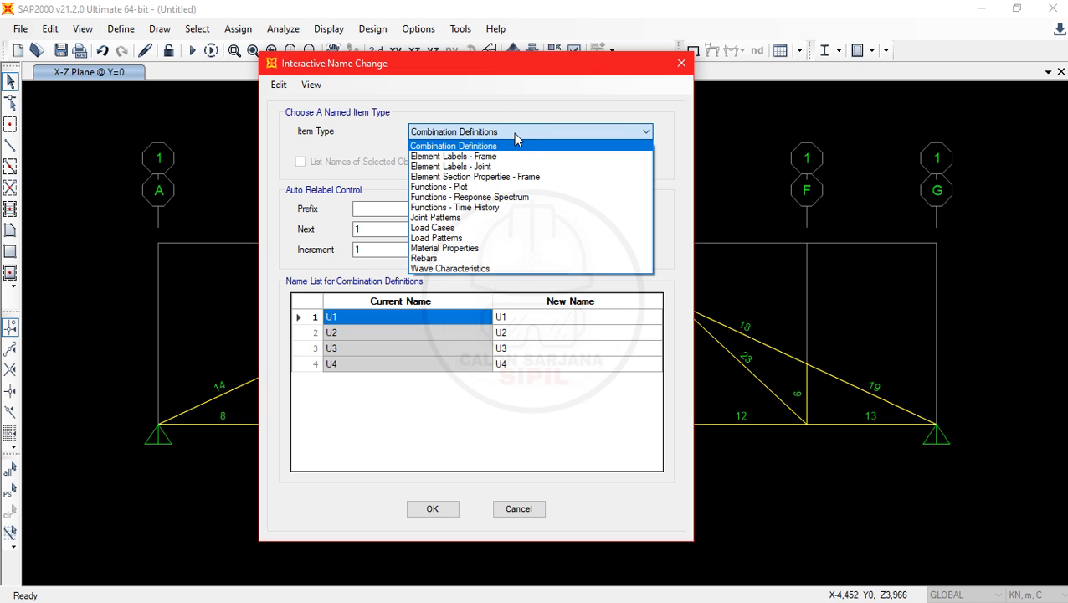
left_click(514, 134)
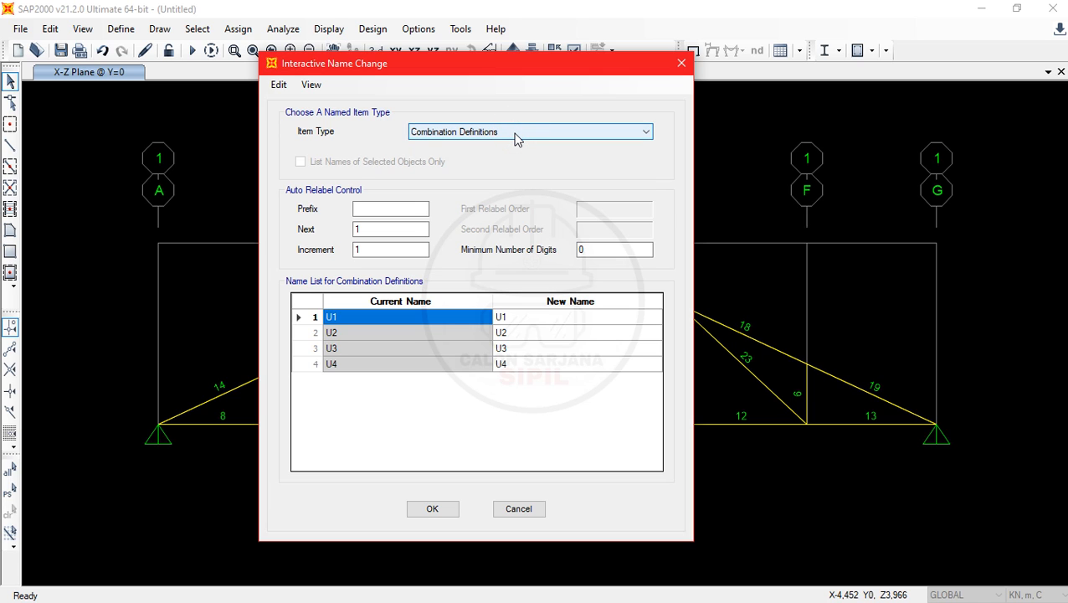
left_click(682, 64)
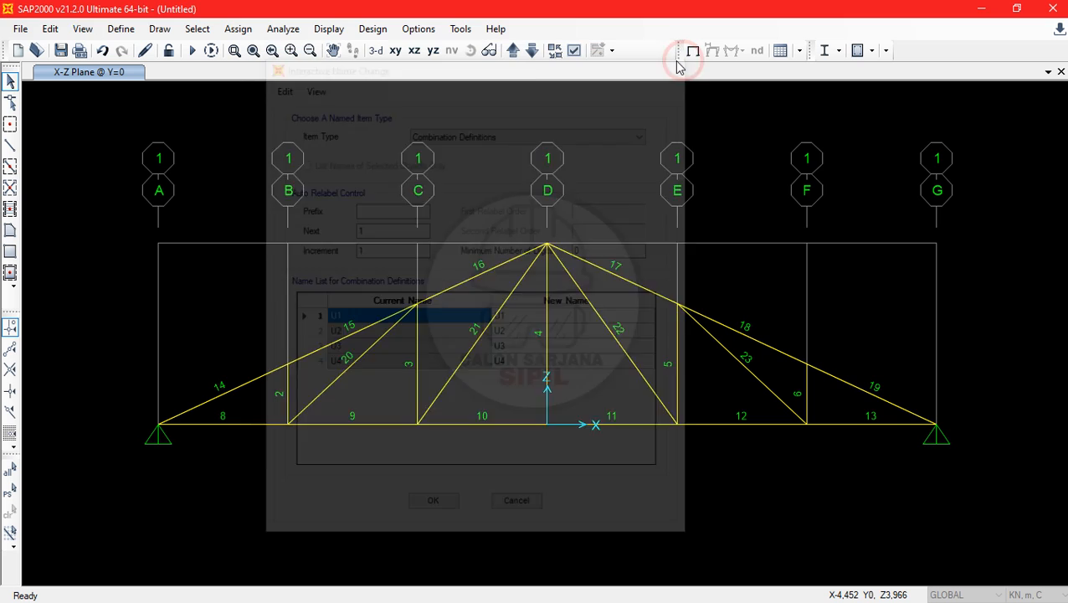
Start changing labels for the item type Element Labels - Frame, and check the name list against the truss's frame numbers
left_click(62, 30)
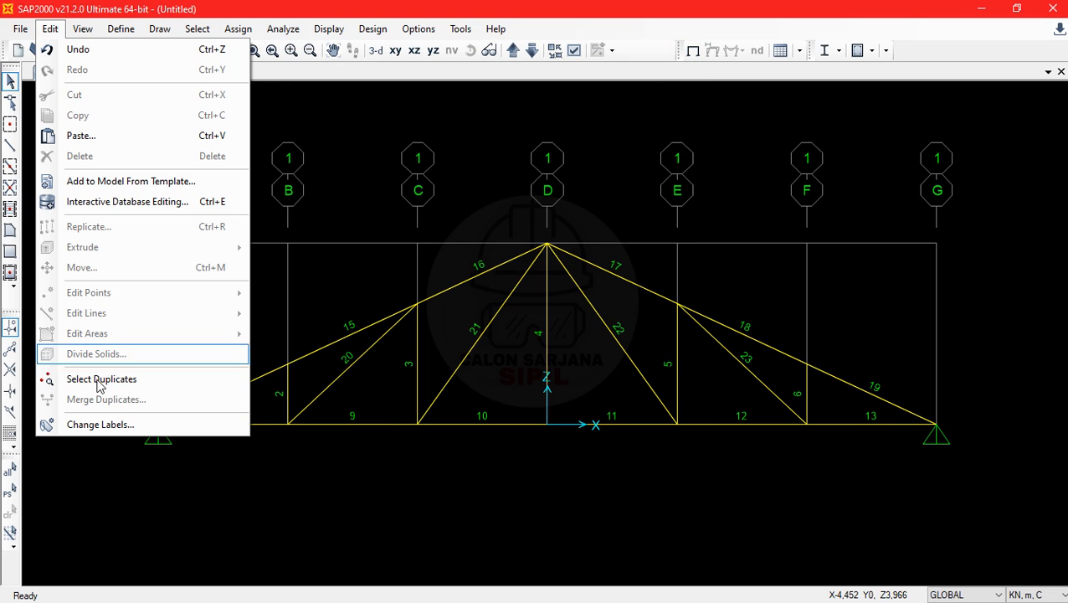
left_click(93, 426)
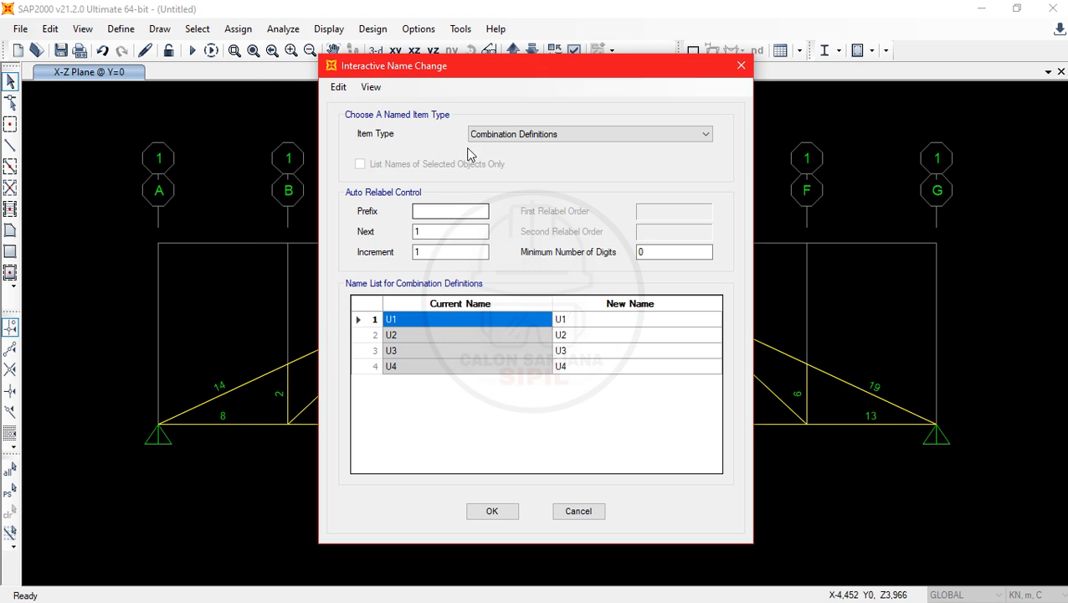
left_click(594, 134)
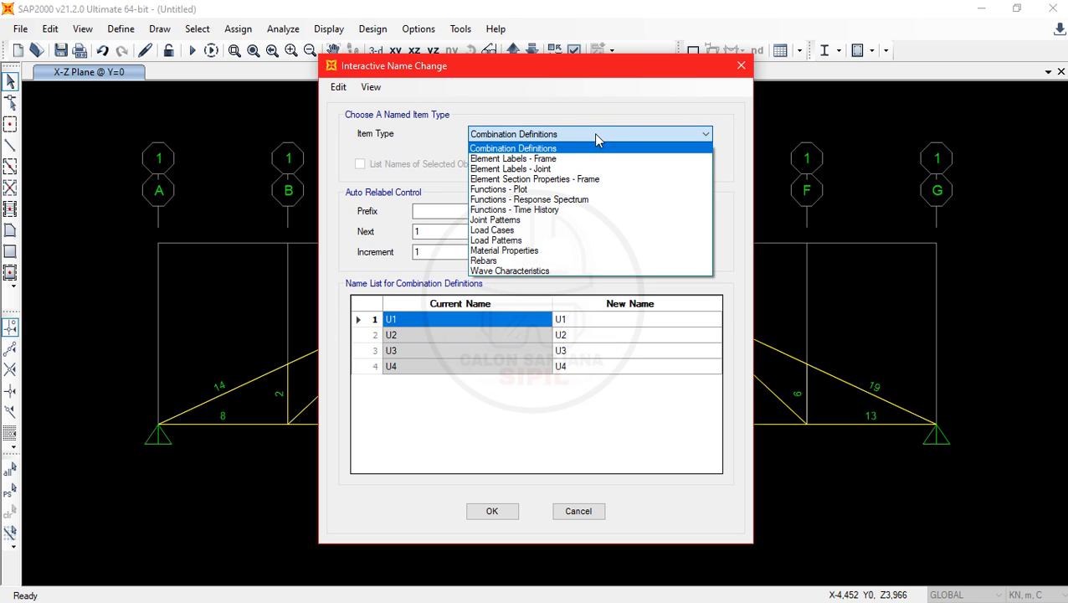
left_click(556, 159)
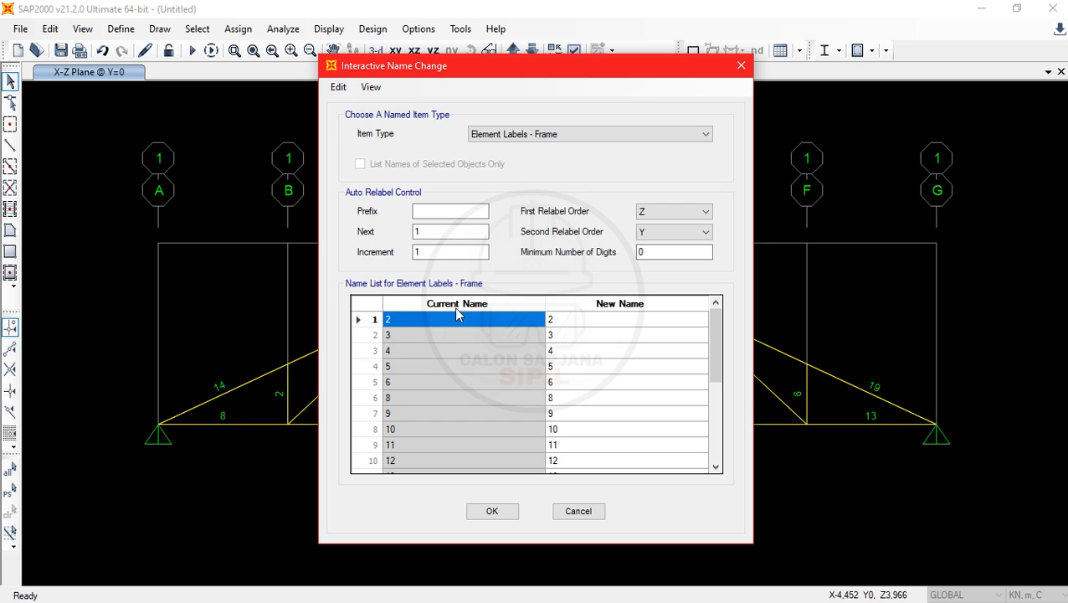
left_click_drag(455, 70, 235, 89)
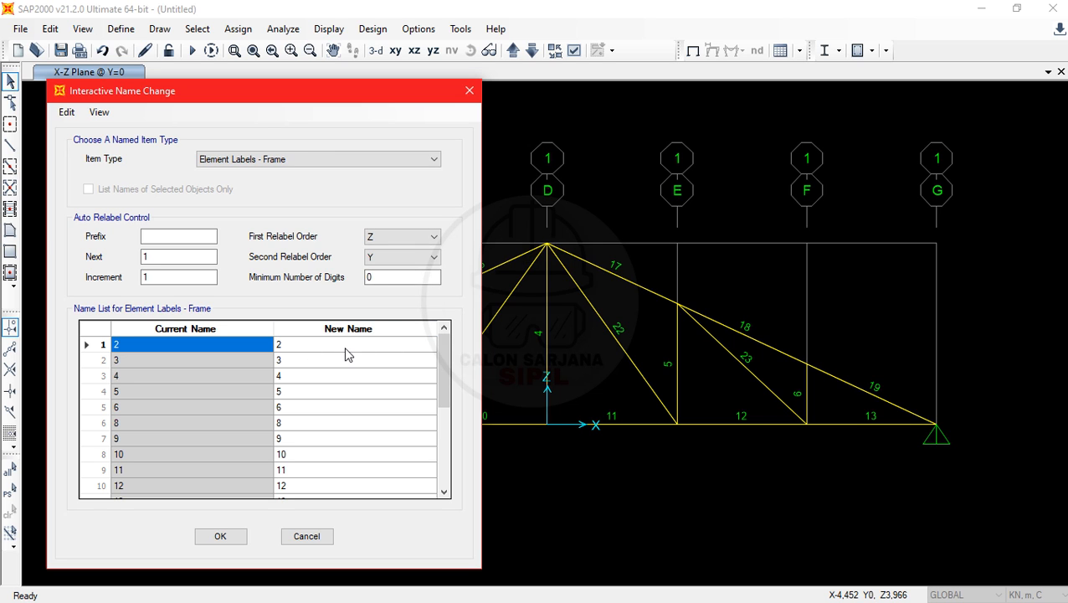
left_click_drag(334, 94, 684, 96)
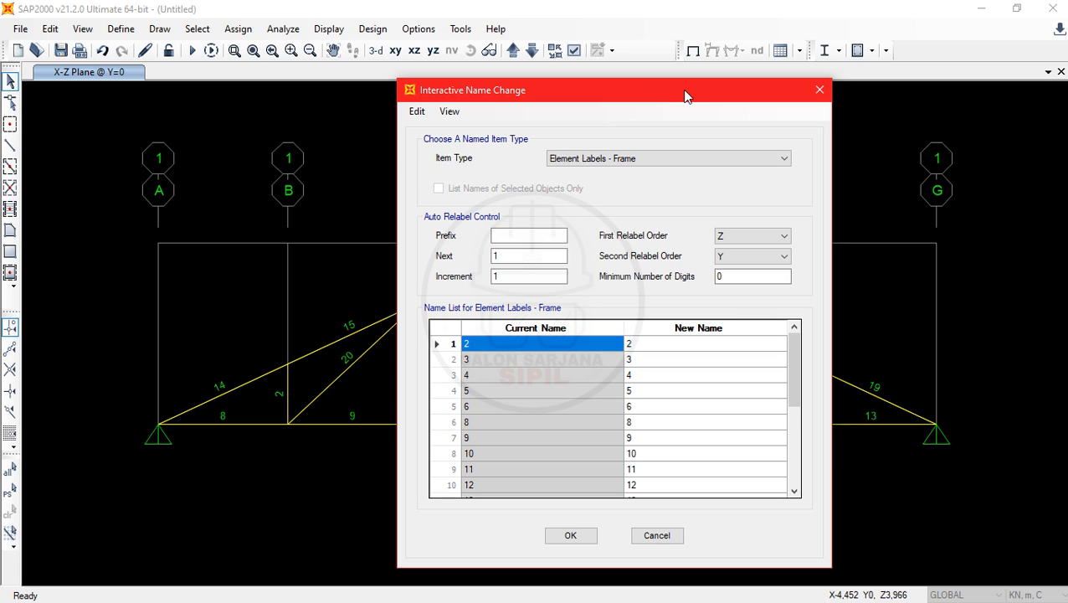
mouse_move(607, 95)
left_mouse_down()
mouse_move(936, 125)
mouse_move(1020, 289)
mouse_move(534, 428)
mouse_move(493, 468)
left_mouse_up()
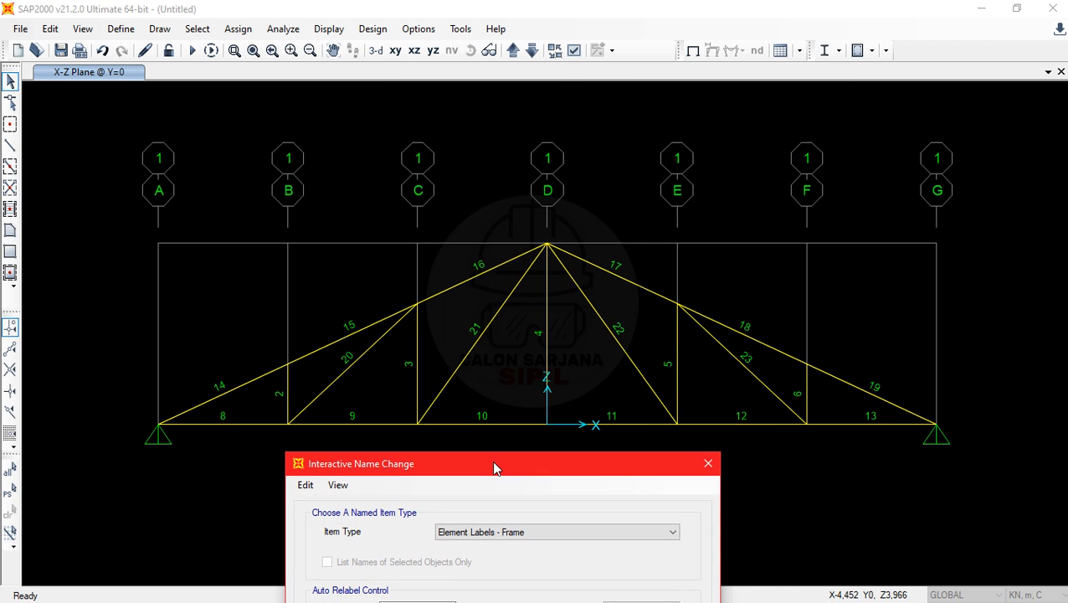
left_click_drag(494, 468, 545, 489)
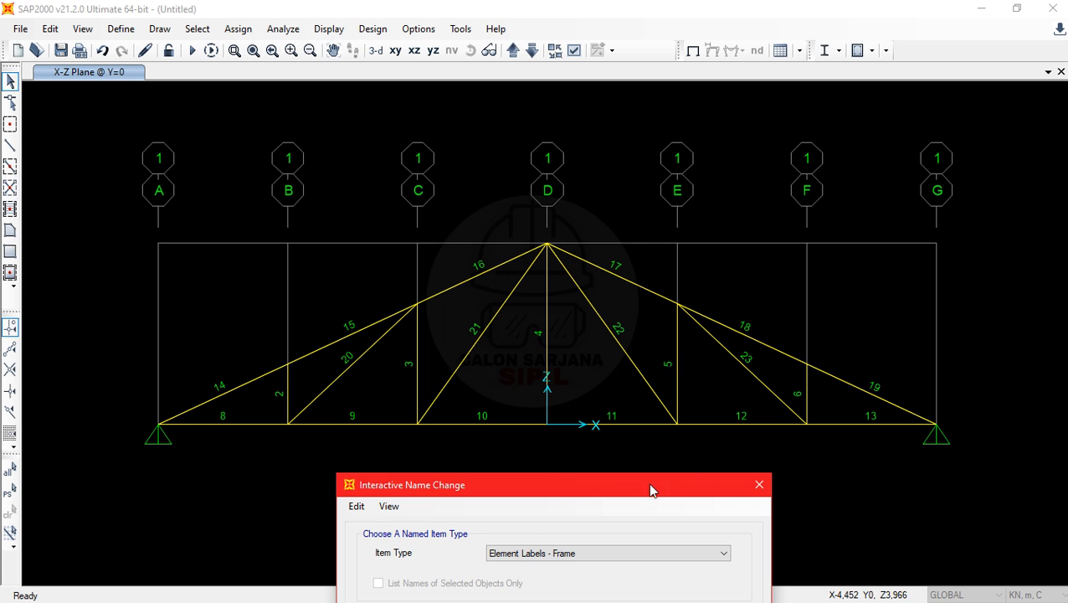
left_click_drag(554, 499, 354, 82)
Rename the vertical members, frames 2 to 6, as V1, V2, V3, V4 and V5
left_click(377, 321)
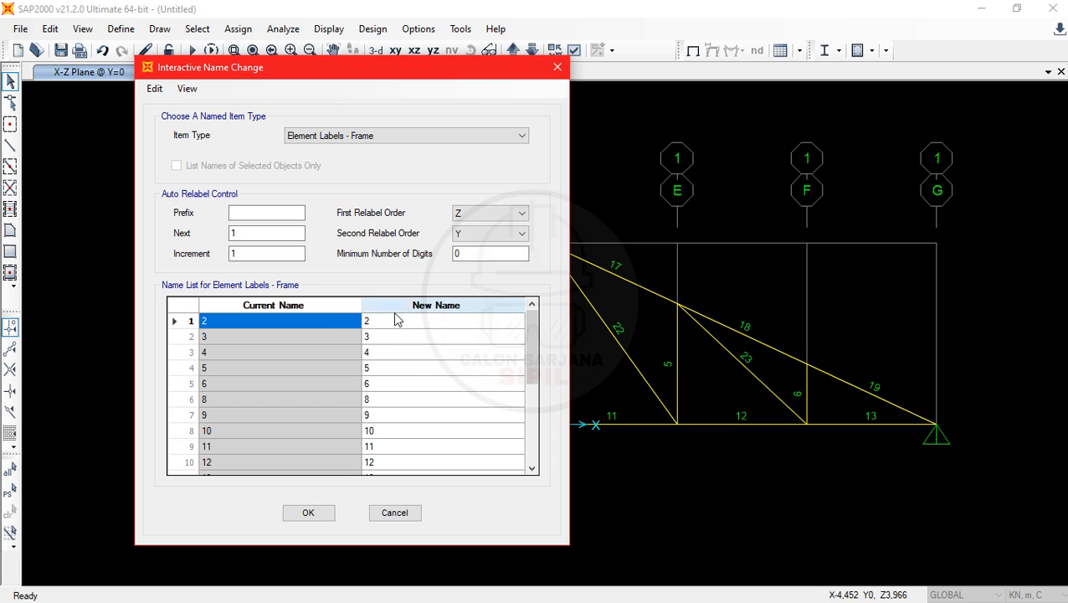
type("V")
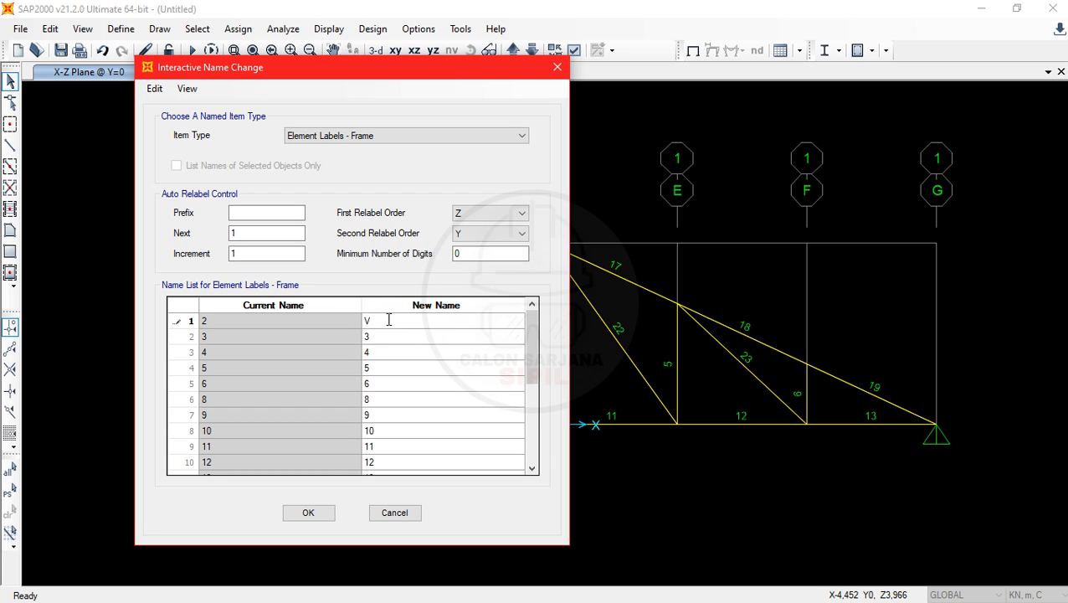
type("1")
left_click(387, 336)
type("V21")
key("Return")
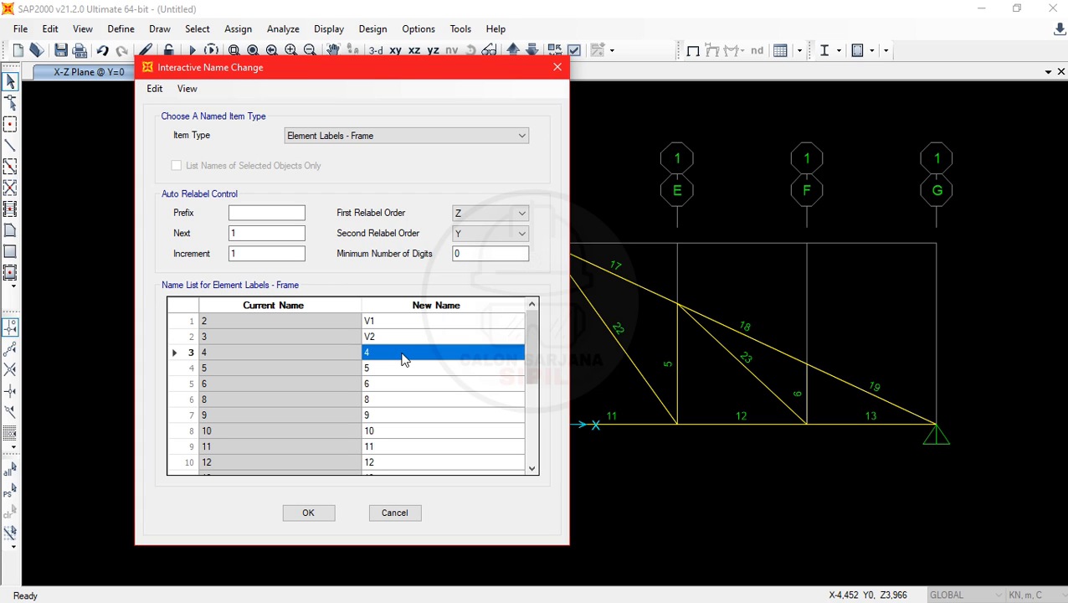
type("V3")
key("Return")
type("V4")
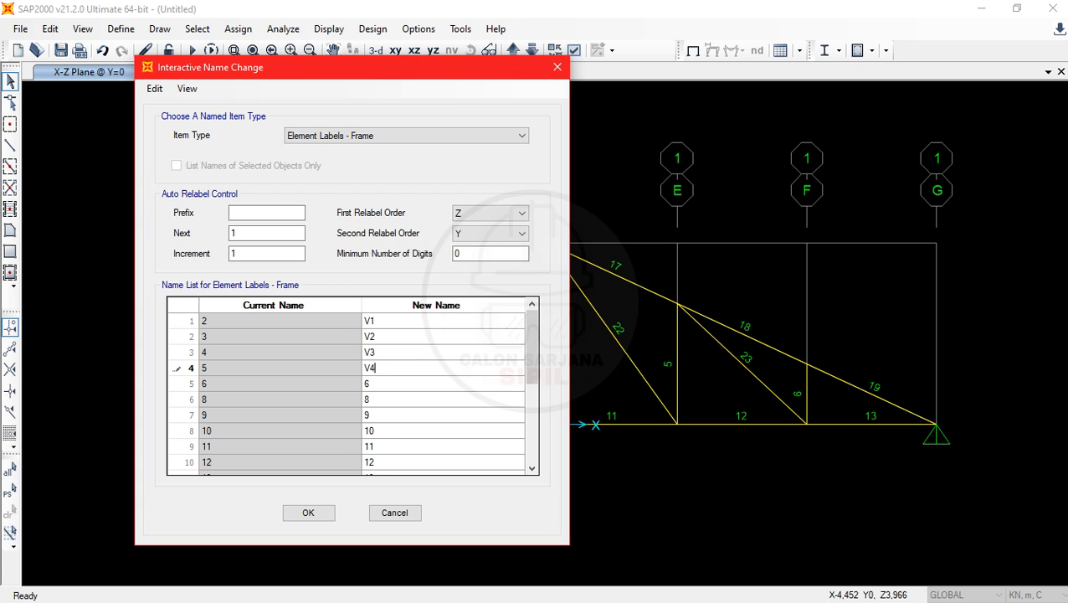
key("Return")
type("V5")
Check the bottom chord's frame numbers on the truss and rename frames 8 to 13 as B1 through B6
left_click_drag(341, 70, 779, 137)
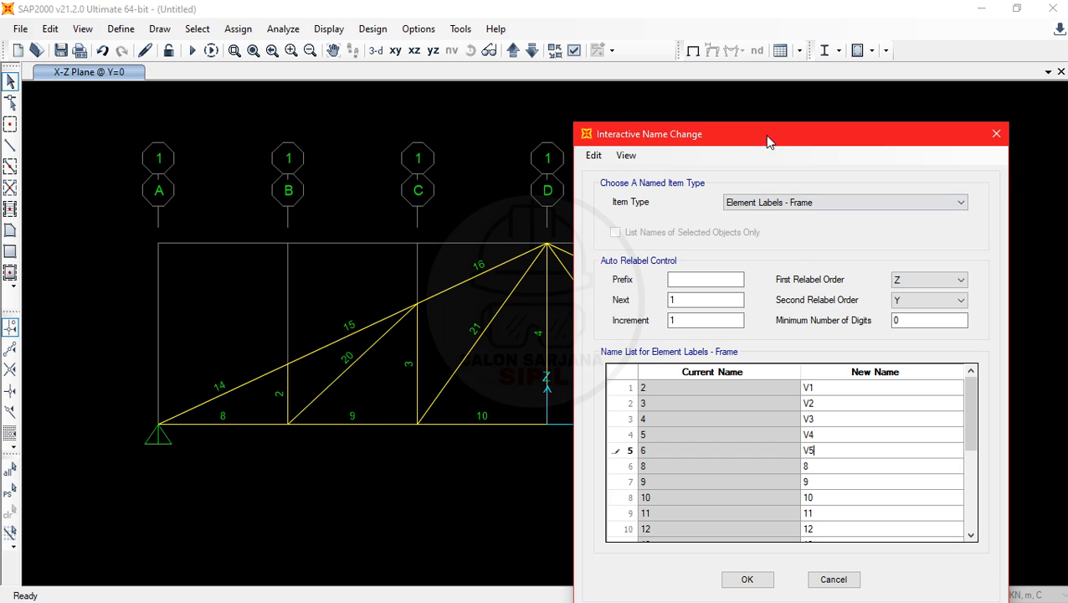
left_click_drag(767, 138, 398, 515)
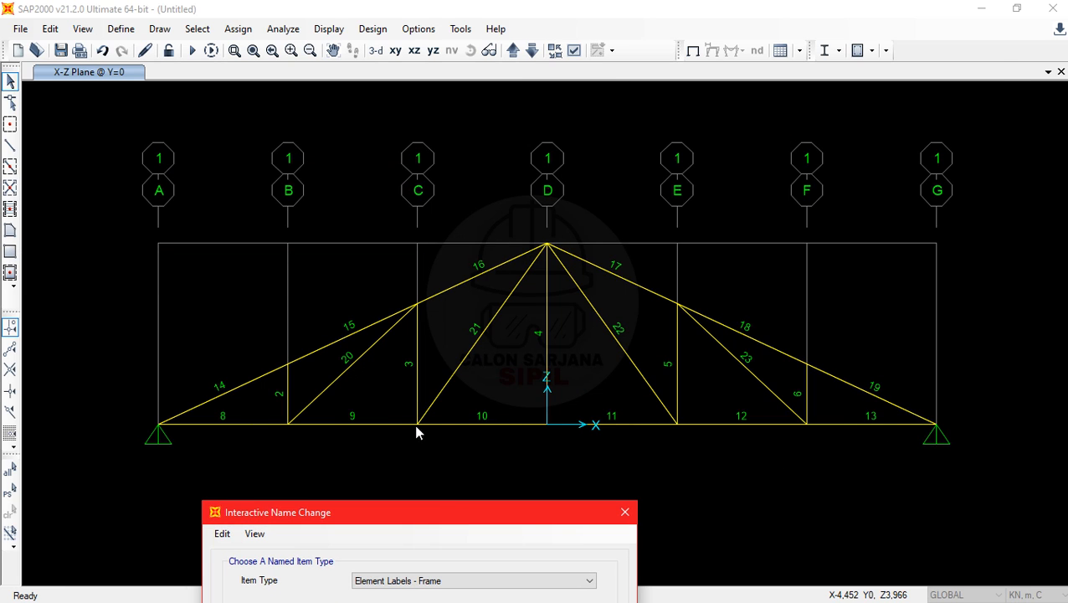
left_click_drag(400, 521, 566, 50)
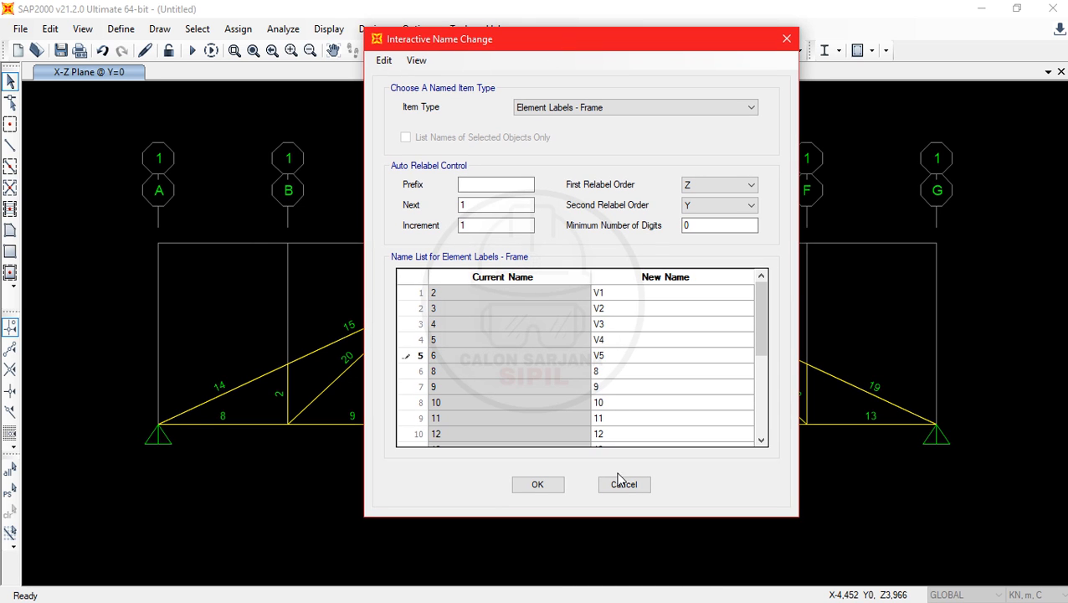
left_click(645, 371)
type("B1")
key("Down")
type("B2")
key("Down")
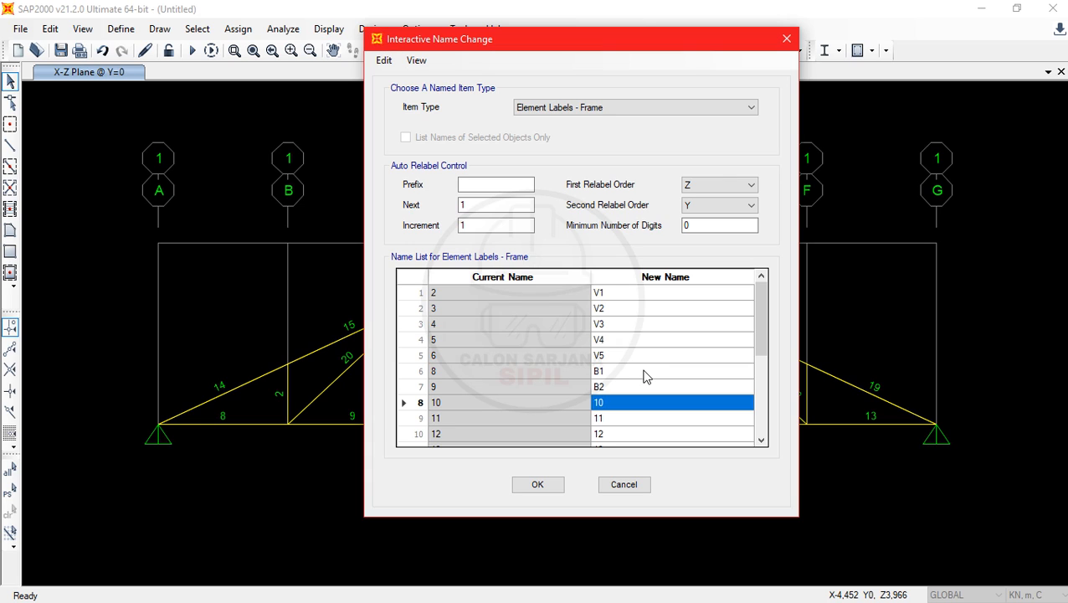
type("B3")
key("Down")
type("B3")
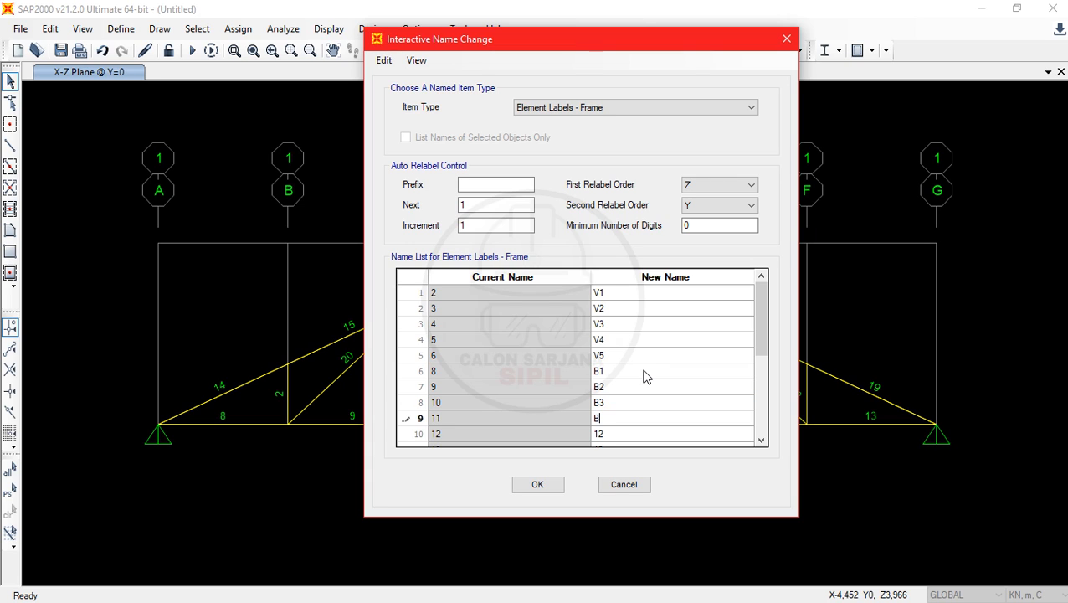
key("BackSpace")
type("4")
key("Down")
type("B5")
key("Down")
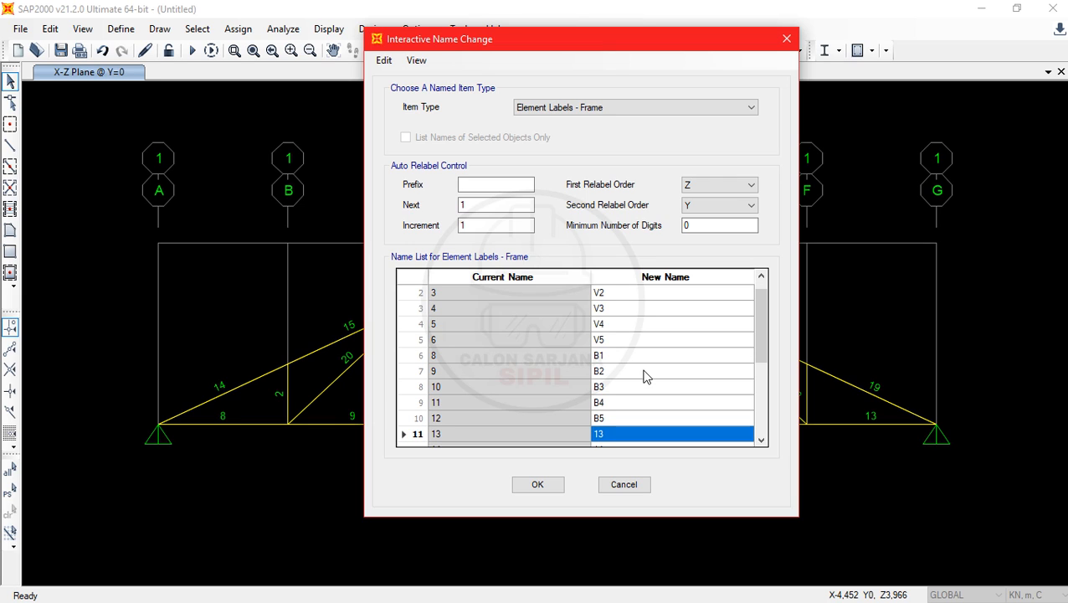
type("B6")
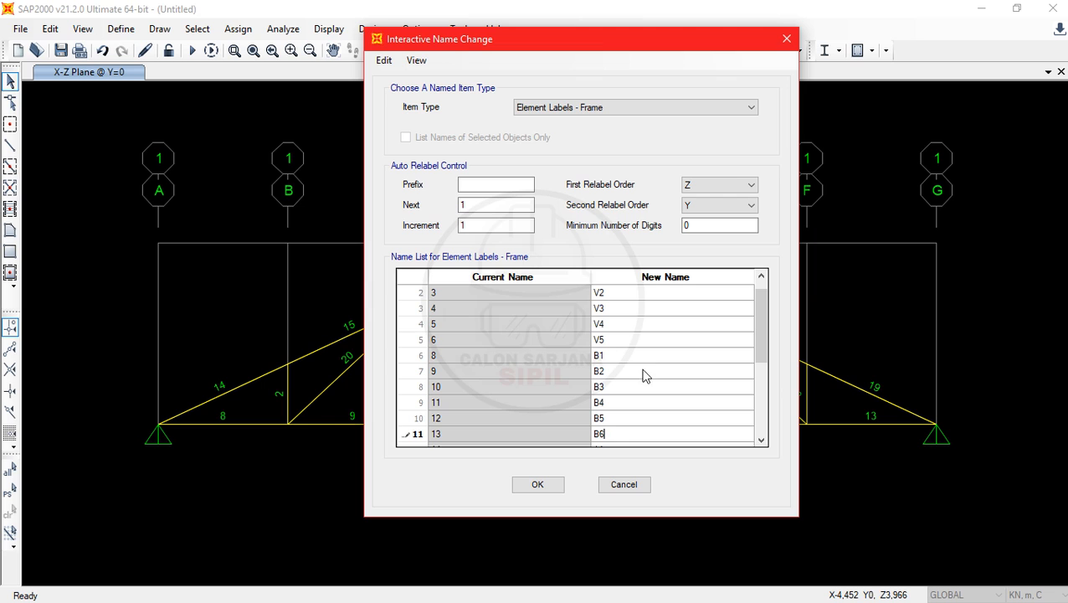
Check the top chord's frame numbers on the truss and rename frames 14 to 19 as A1 through A6
left_click_drag(591, 40, 474, 472)
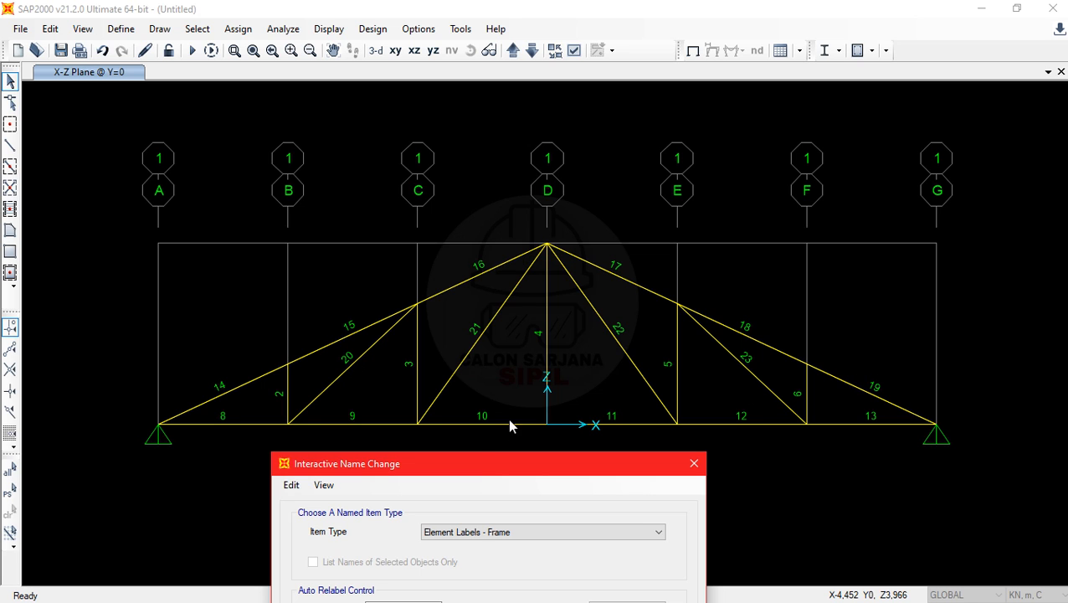
left_click_drag(478, 470, 521, 56)
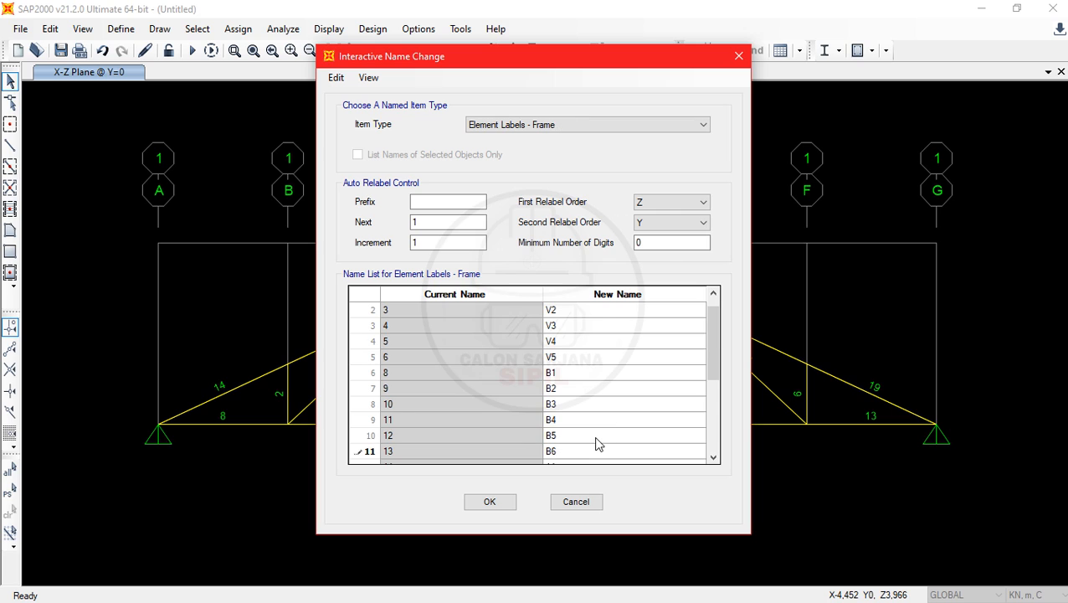
scroll(596, 437, "down", 2)
left_click(586, 374)
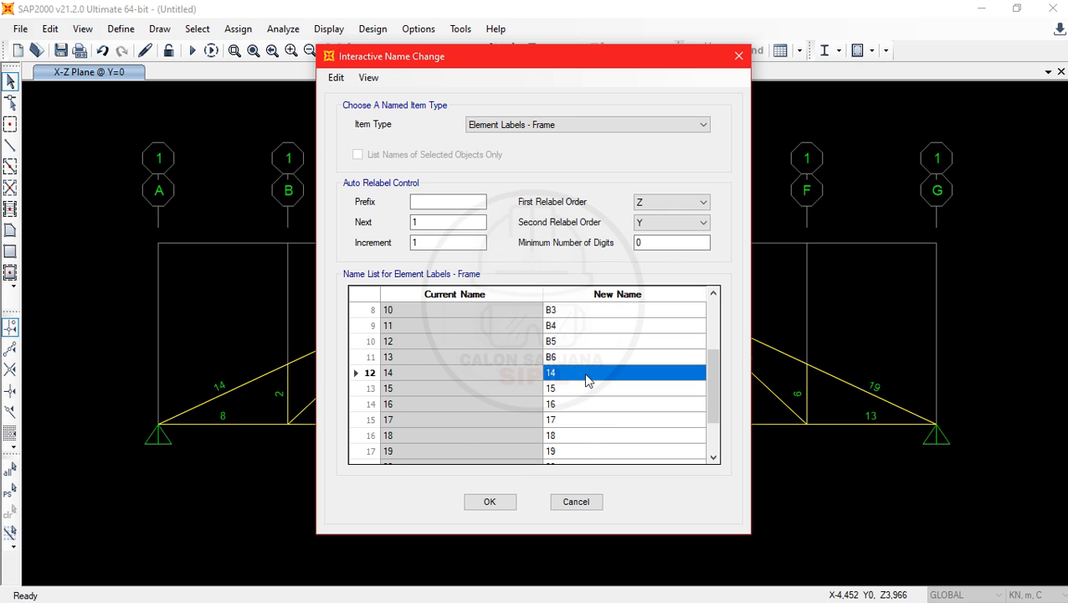
type("A1")
key("Return")
type("A2")
key("Return")
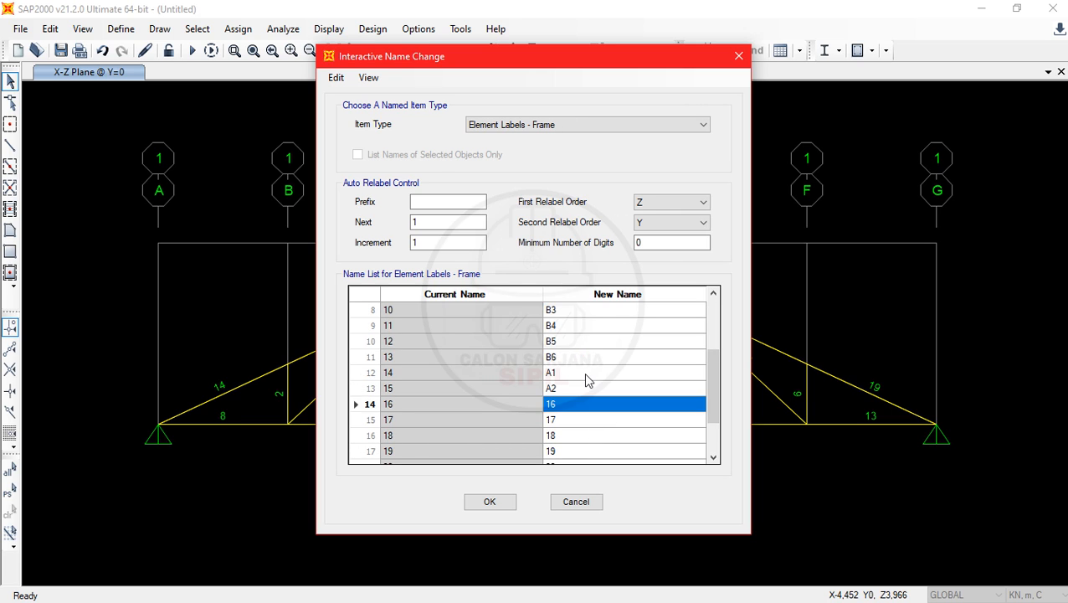
type("A3")
key("Return")
type("A4")
key("Return")
type("A")
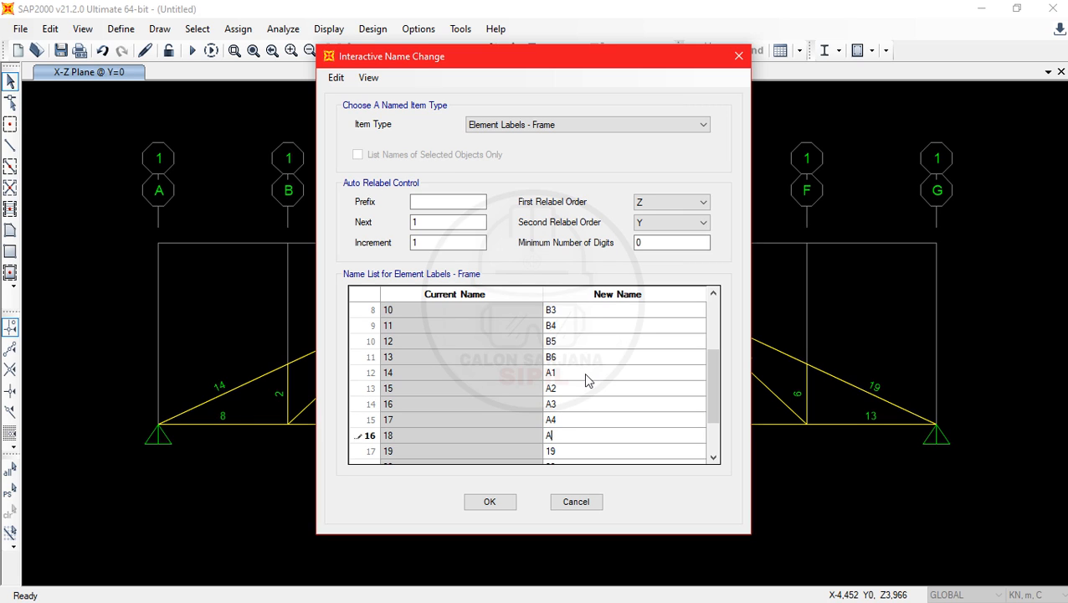
type("5")
key("Return")
type("A6")
key("Return")
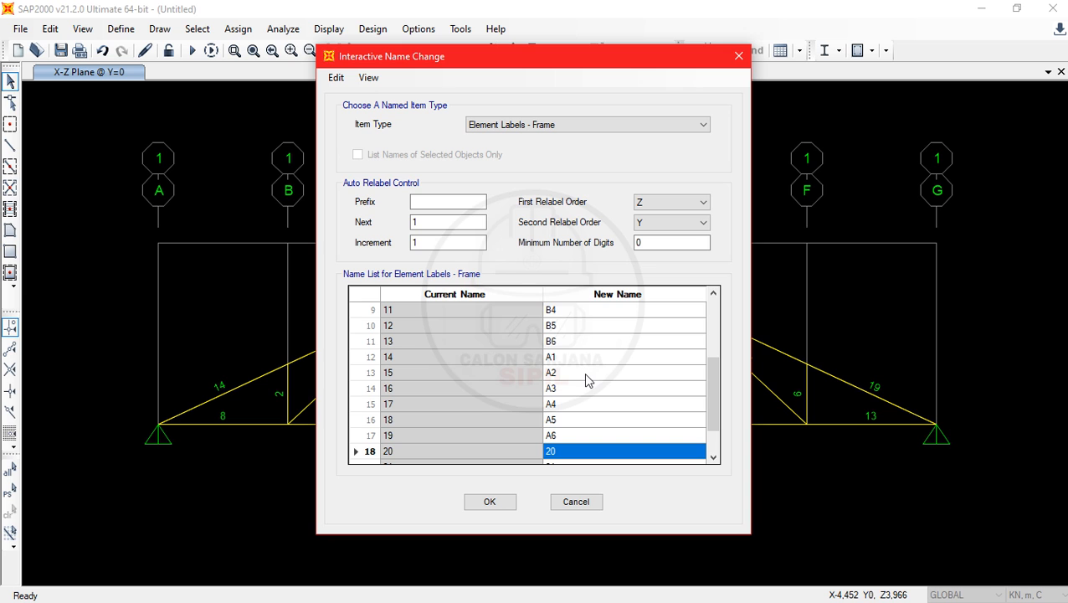
Rename the diagonal members, frames 20 to 23, as D1 through D4, and apply all the new frame labels
mouse_move(571, 52)
left_mouse_down()
mouse_move(641, 345)
mouse_move(524, 252)
mouse_move(449, 7)
mouse_move(500, 400)
mouse_move(489, 501)
left_mouse_up()
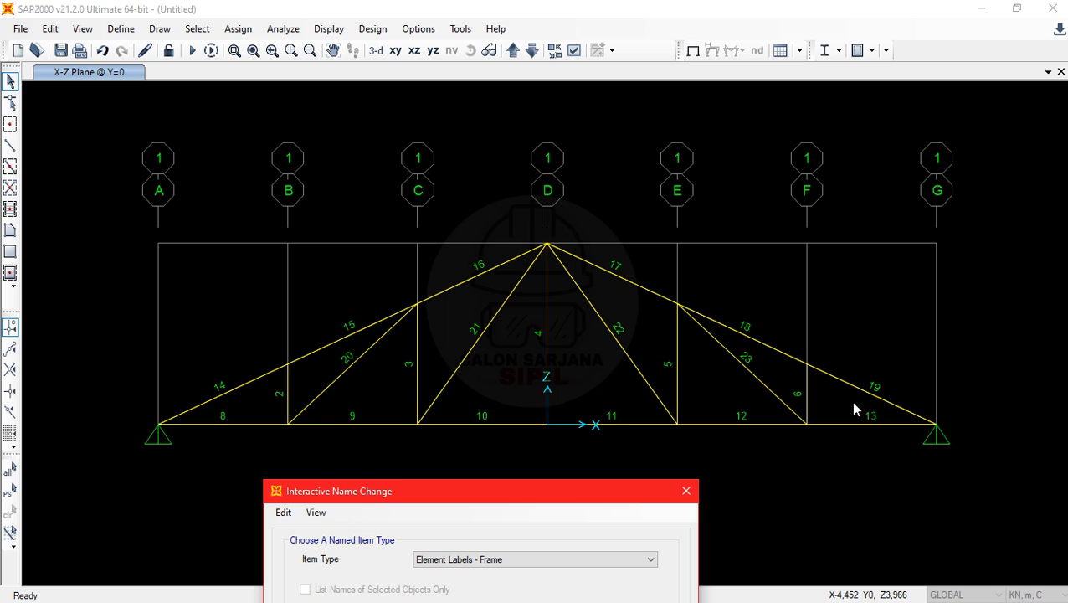
left_click_drag(501, 493, 487, 41)
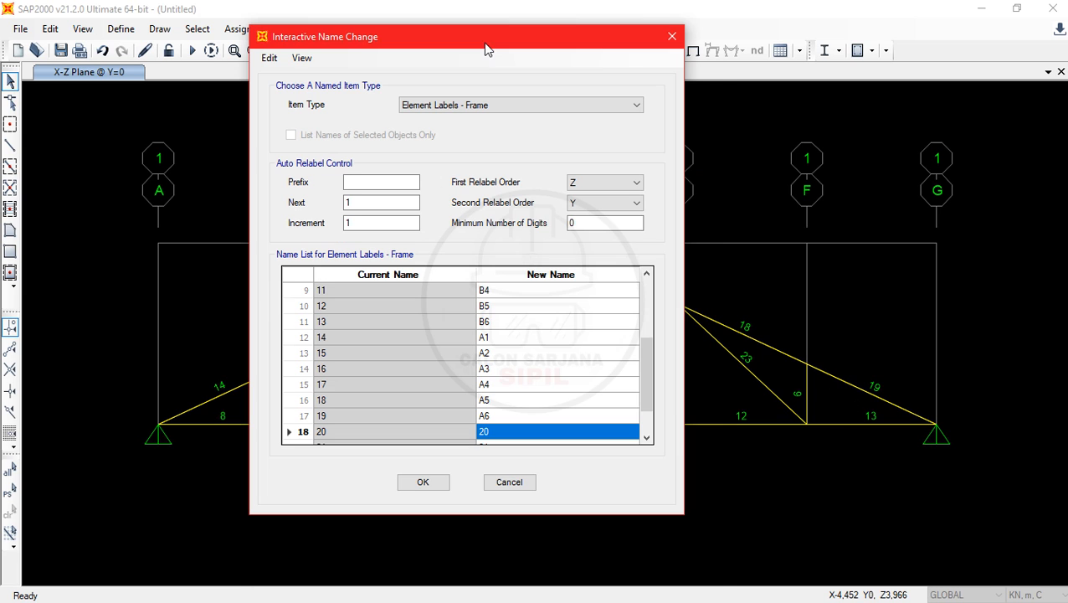
type("D1")
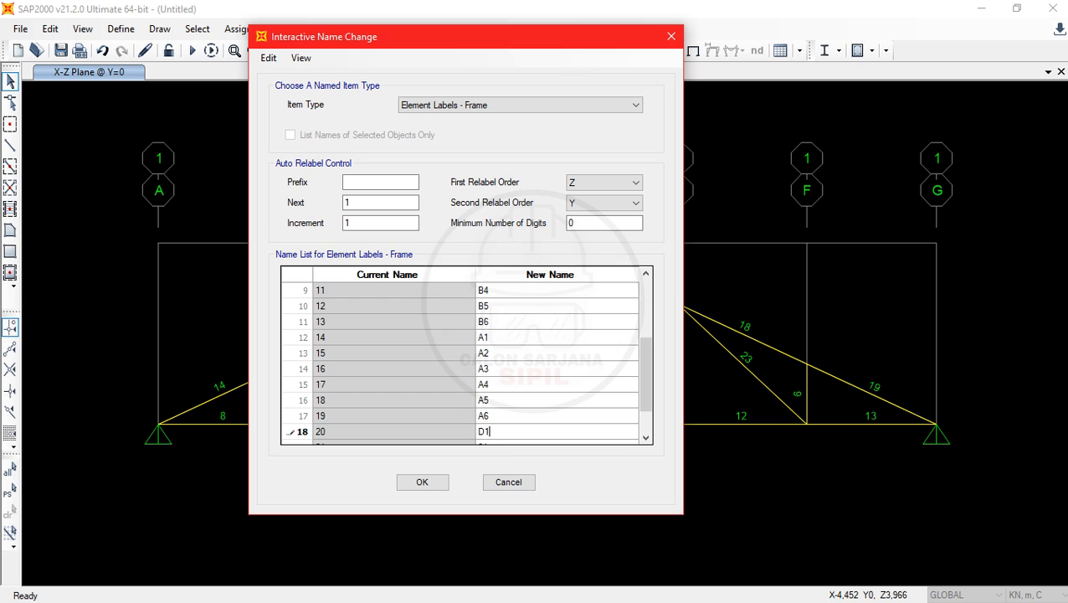
key("Return")
type("D2")
key("Return")
type("D3")
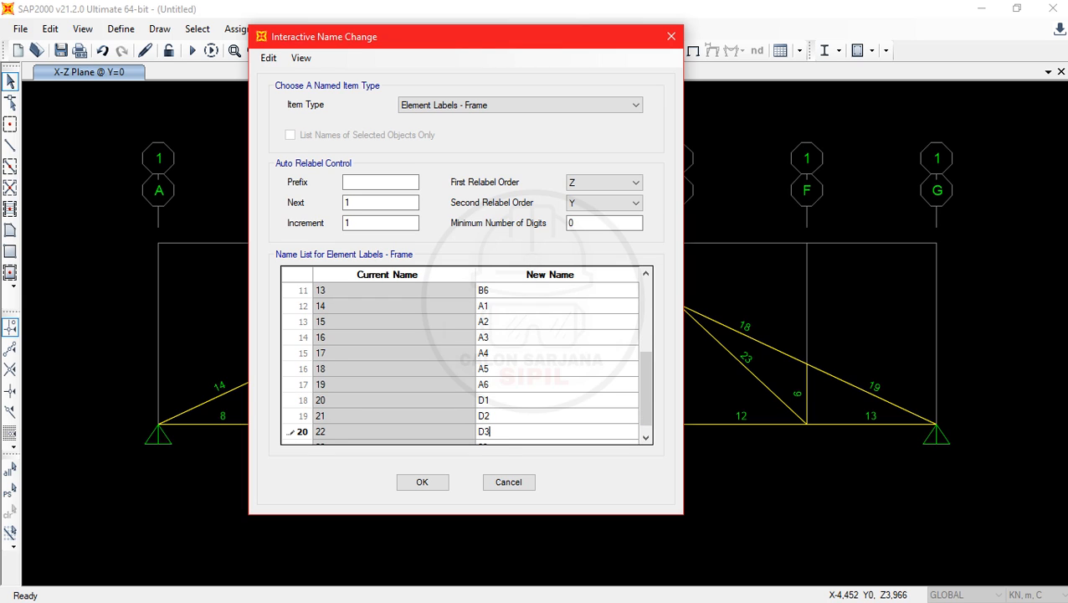
key("Return")
type("D4")
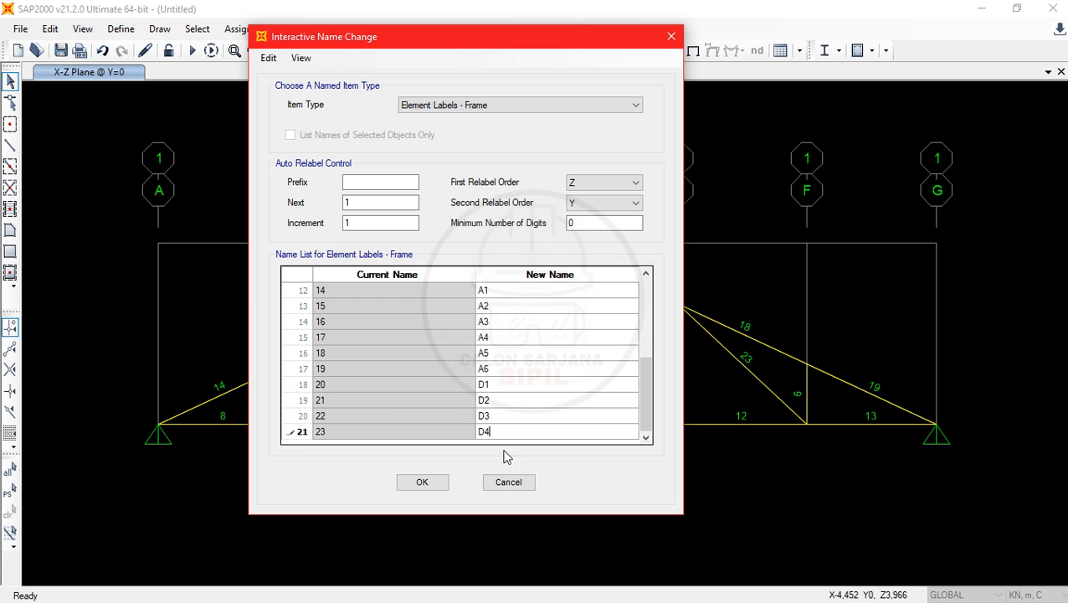
left_click(423, 482)
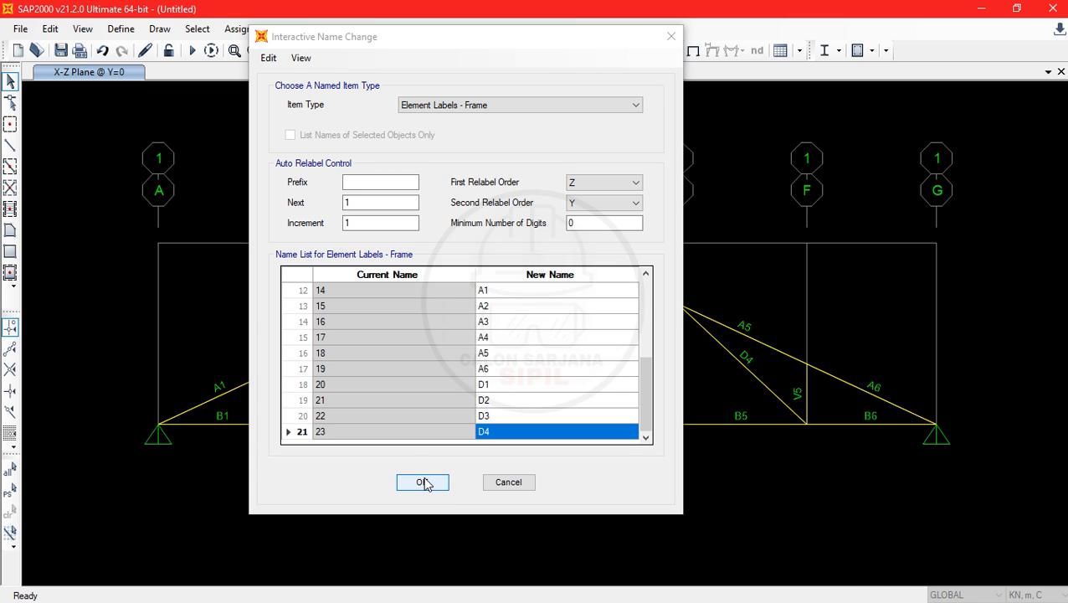